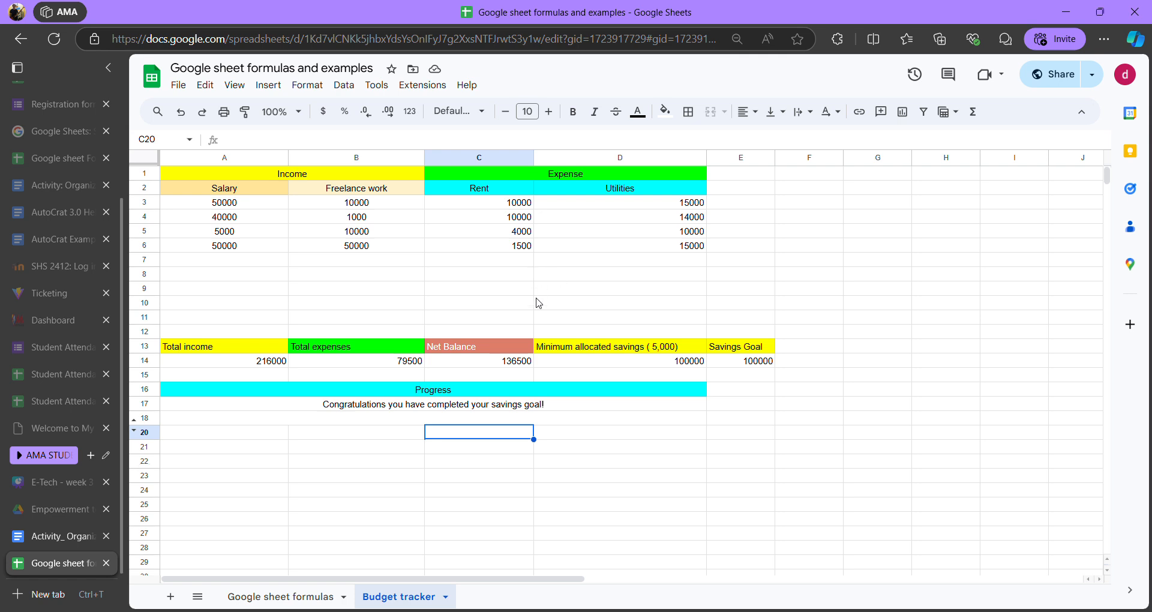
- Examine the savings cells, the formula behind the Progress message, and the merged Income and Expense headings
key(Up)
key(Up)
click(561, 315)
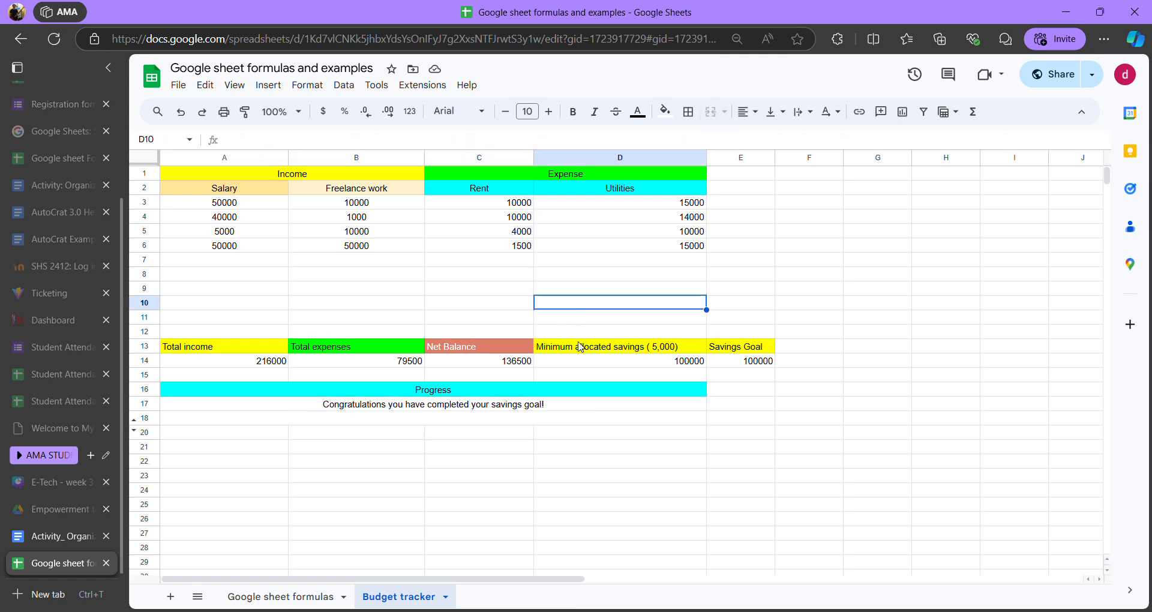
click(595, 362)
click(510, 405)
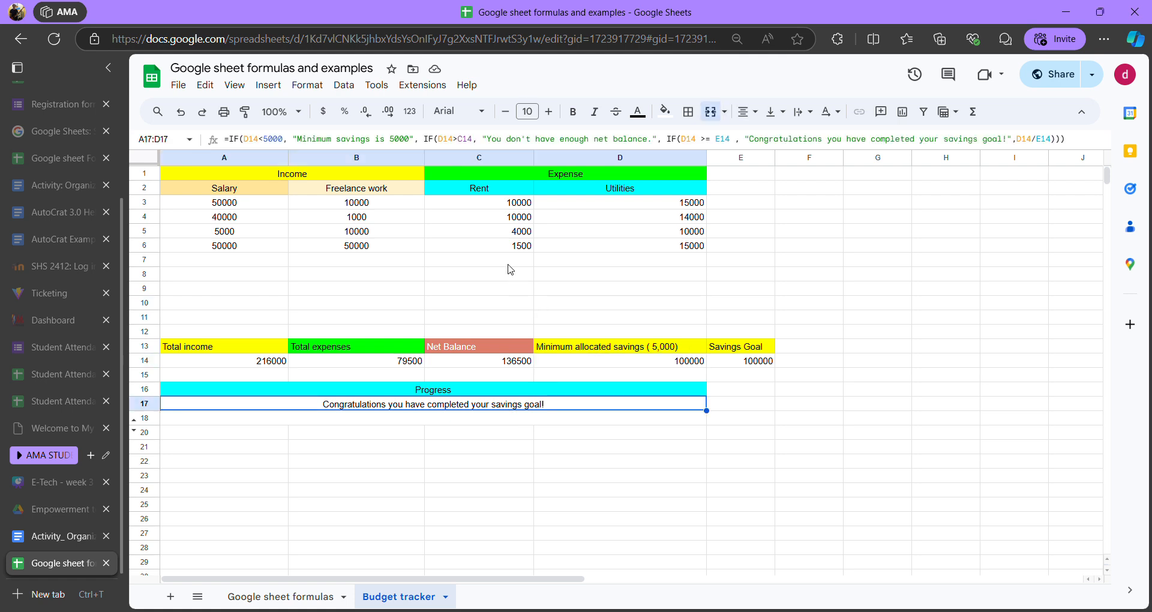
click(492, 423)
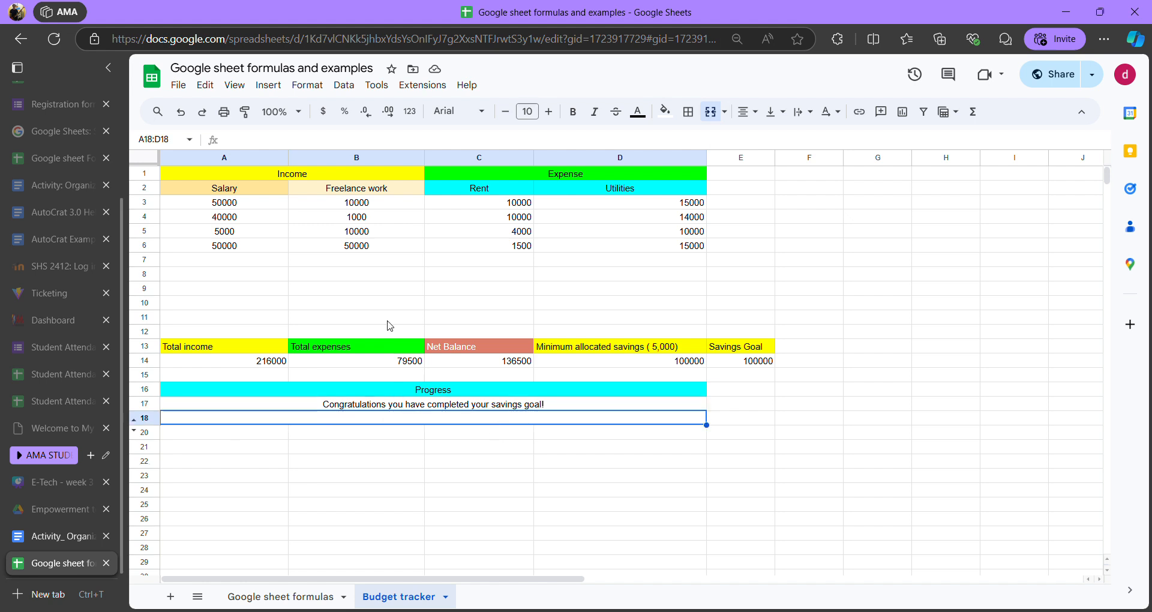
click(304, 171)
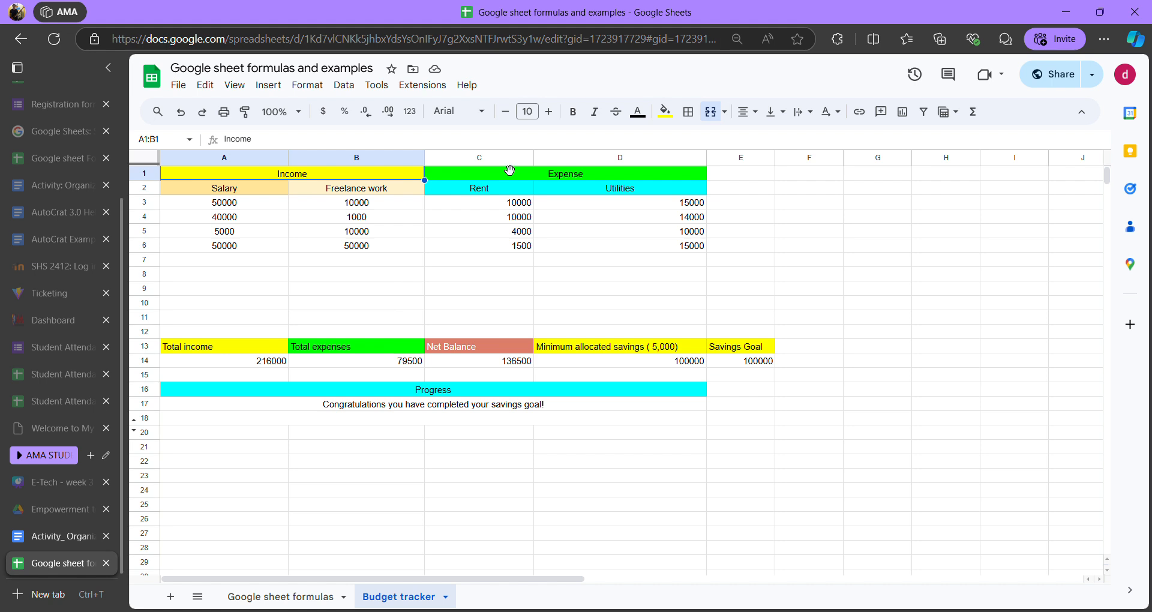
click(541, 178)
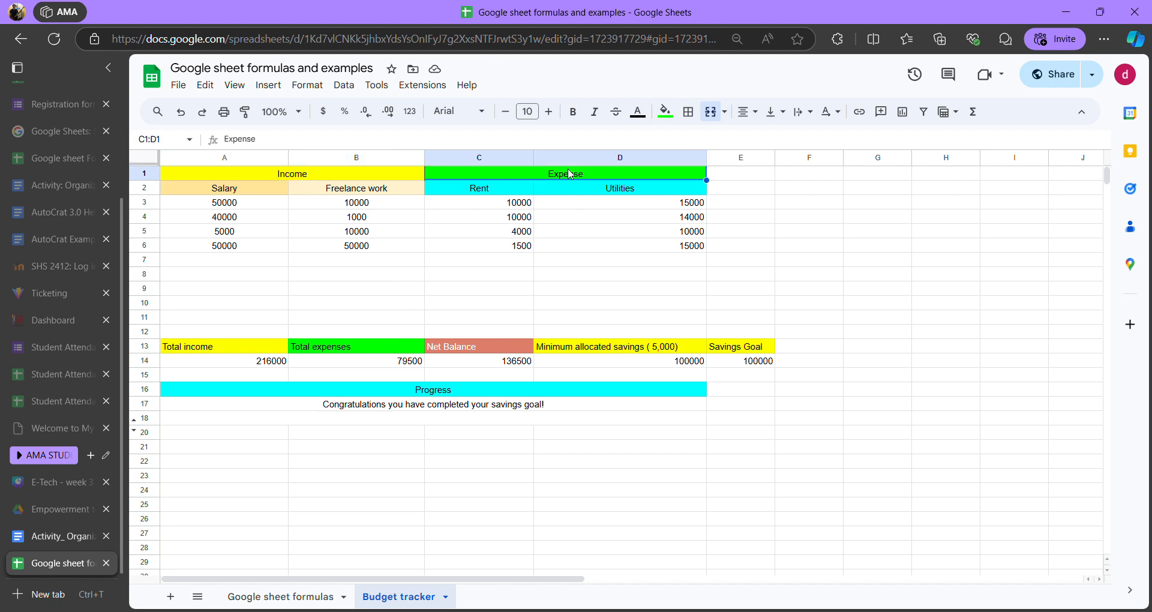
- Examine the Salary and Freelance work categories under Income and the Rent and Utilities categories under Expense
click(275, 189)
click(347, 191)
click(266, 200)
click(328, 193)
click(263, 195)
click(324, 194)
click(260, 193)
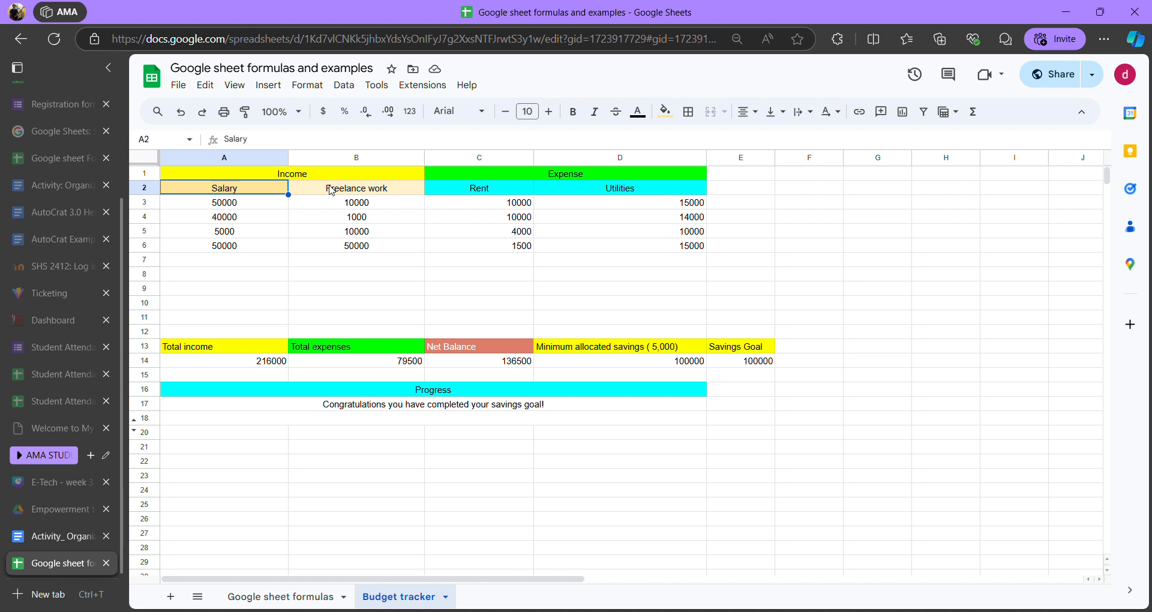
click(346, 194)
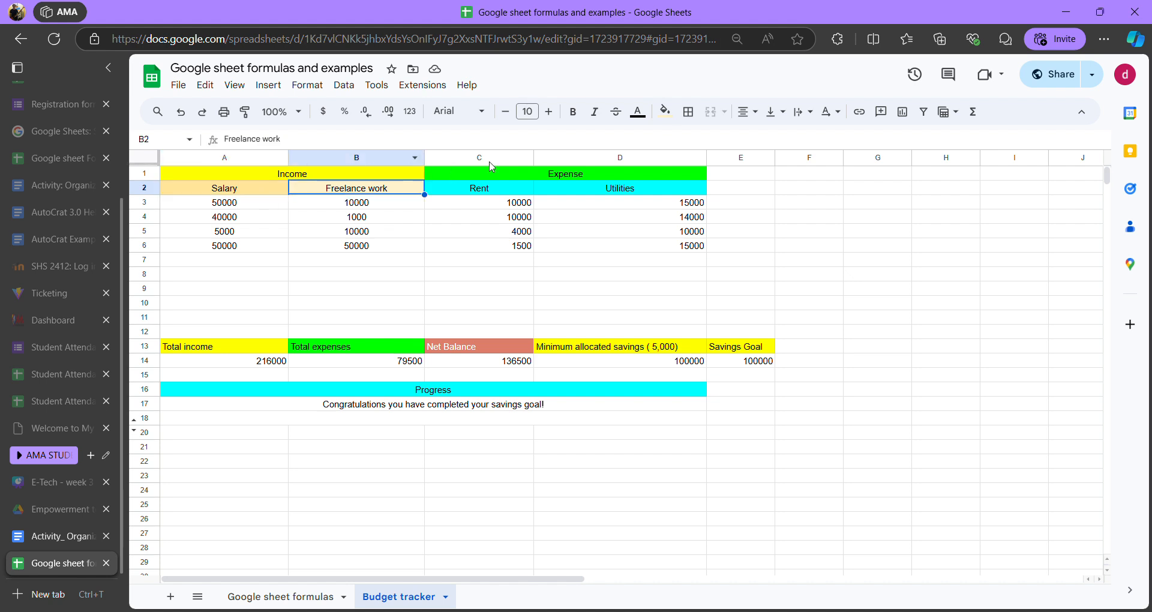
click(539, 175)
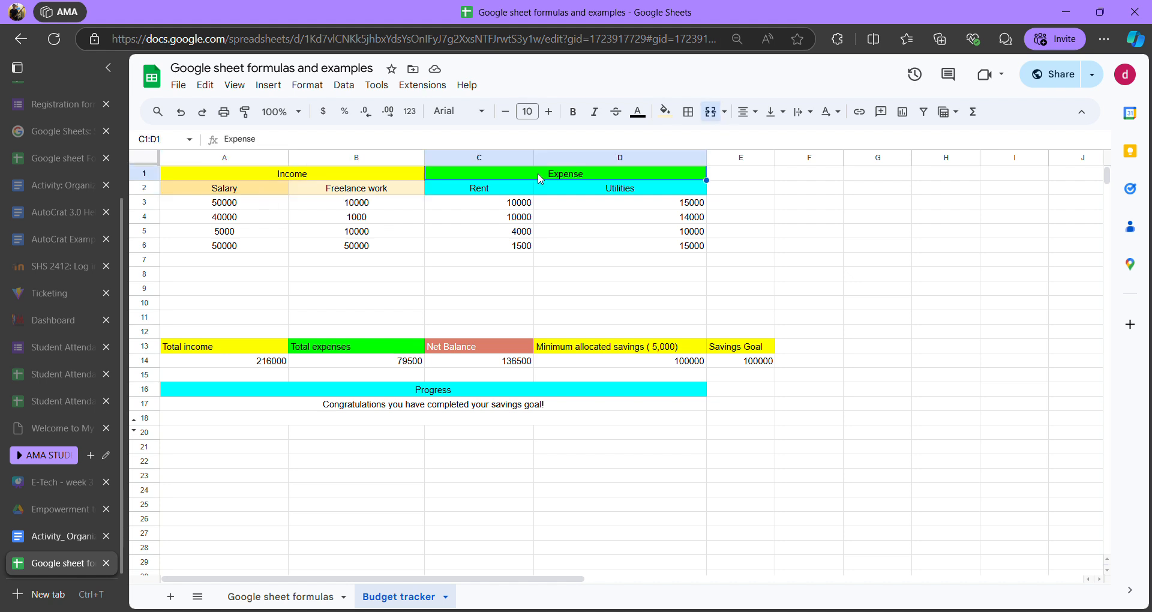
click(498, 195)
click(569, 192)
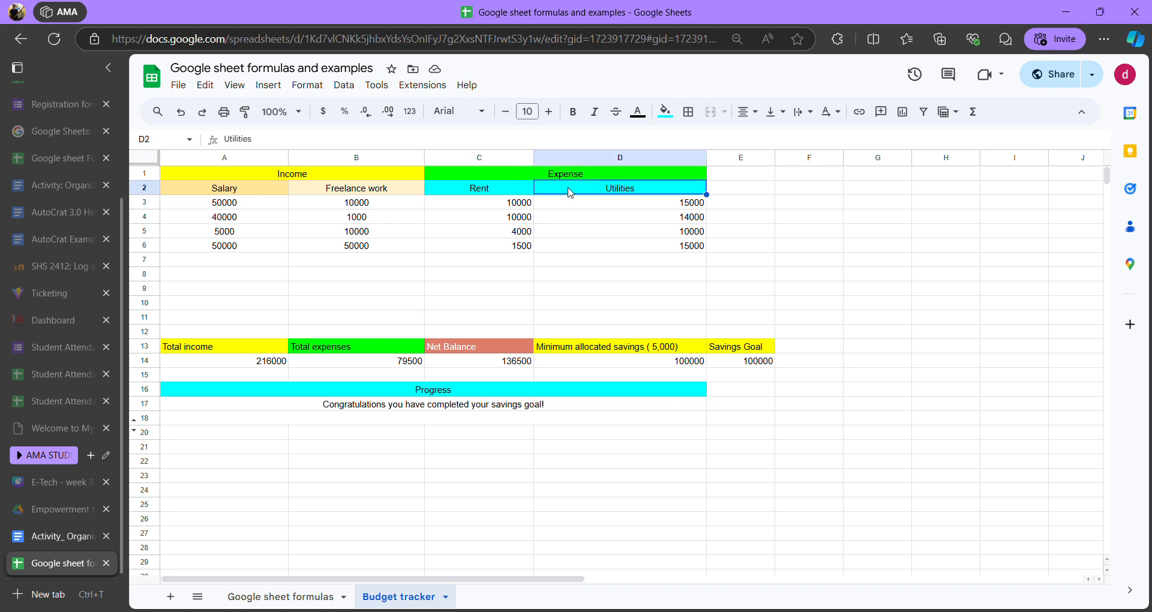
click(497, 205)
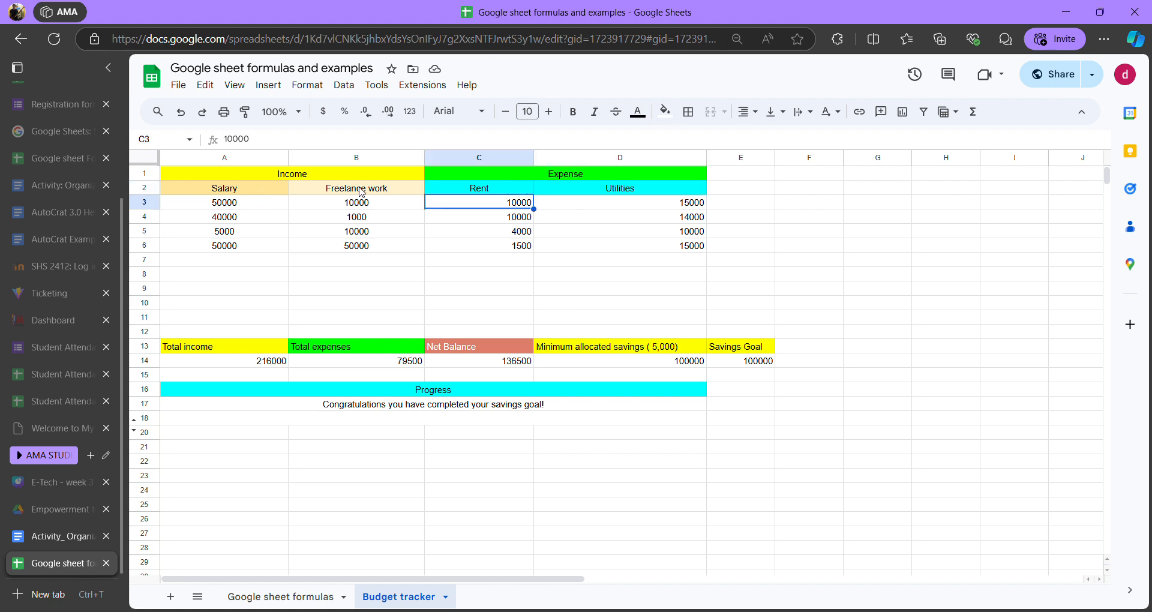
- Unmerge the Income heading across cells A1:B1
click(312, 175)
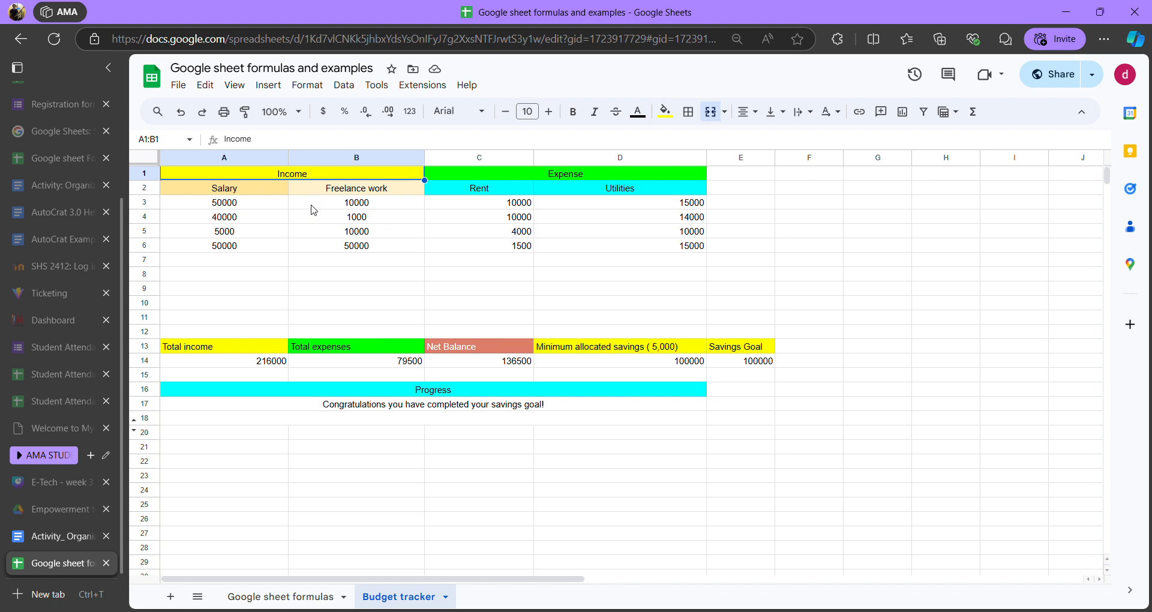
right_click(287, 178)
click(252, 176)
click(352, 190)
click(341, 174)
click(307, 85)
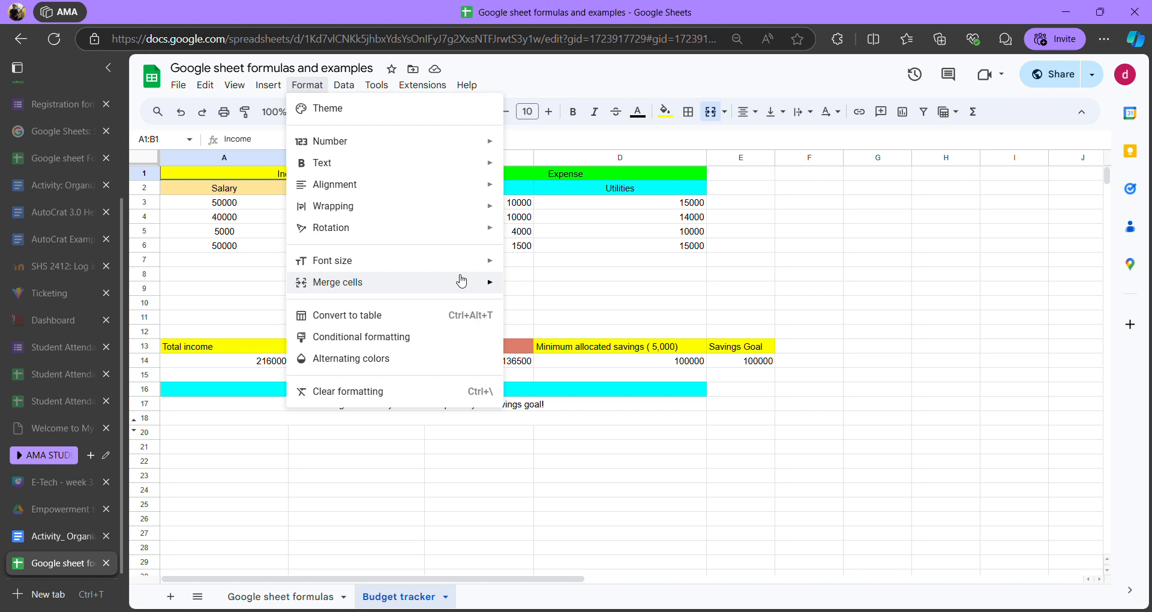
mouse_move(461, 281)
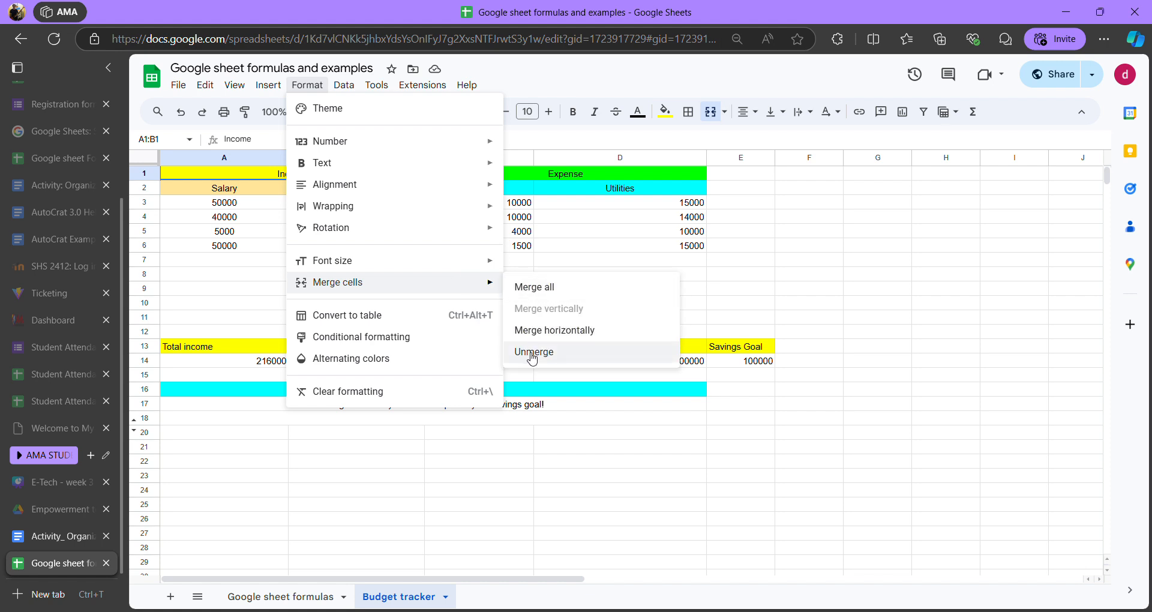
click(532, 354)
- Unmerge the Expense heading across cells C1:D1
click(526, 177)
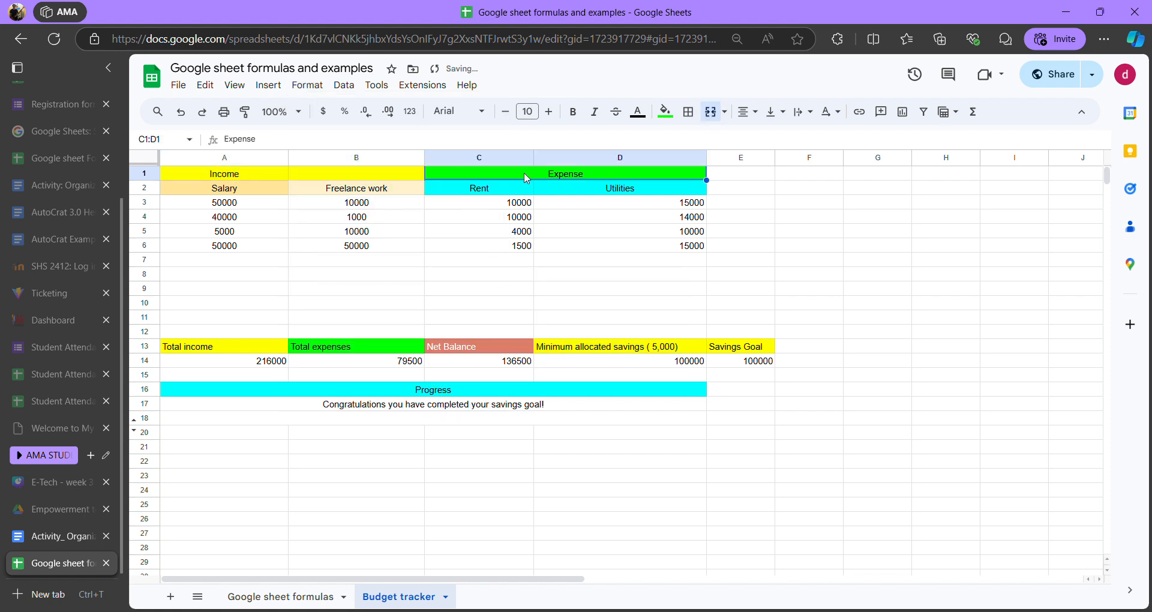
click(310, 86)
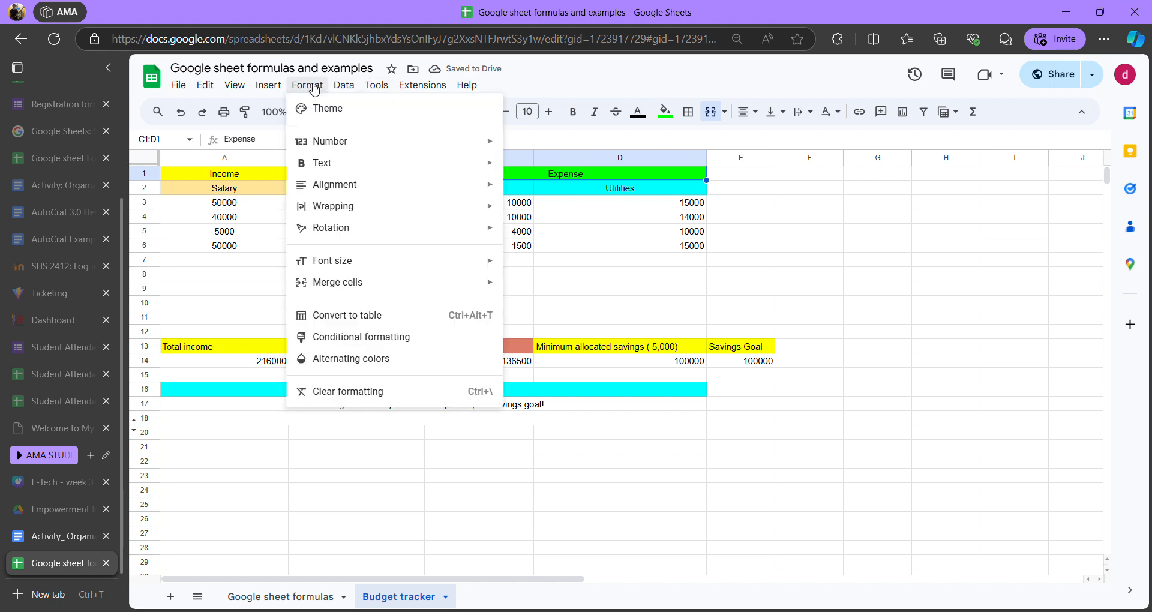
mouse_move(427, 288)
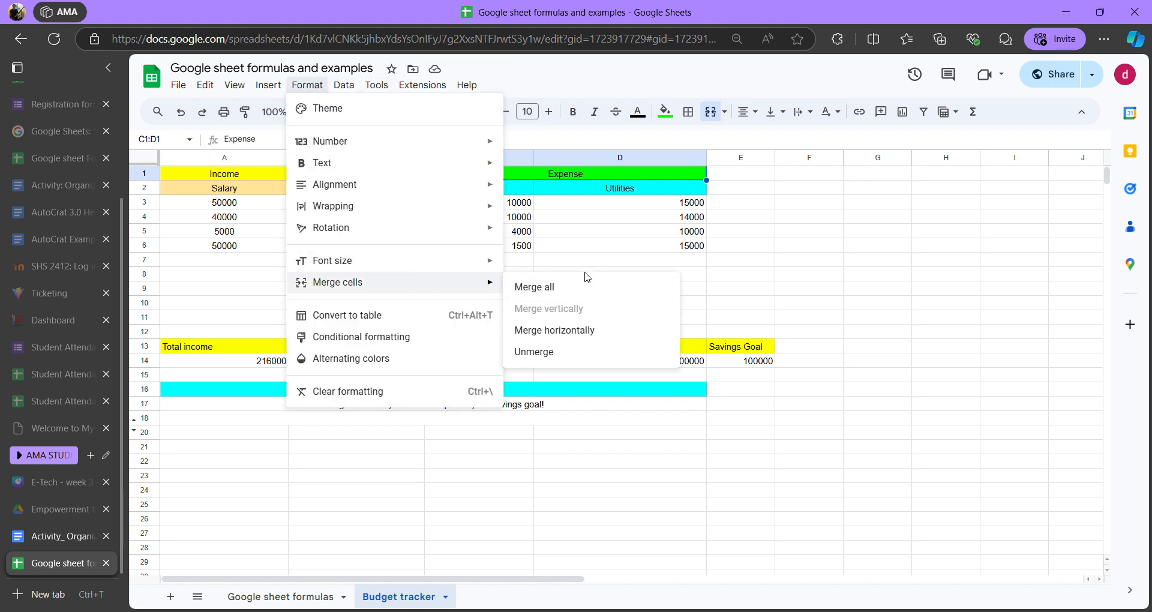
click(566, 353)
- Examine the individual cells A1 to D1 that hold the Income and Expense headings
click(316, 223)
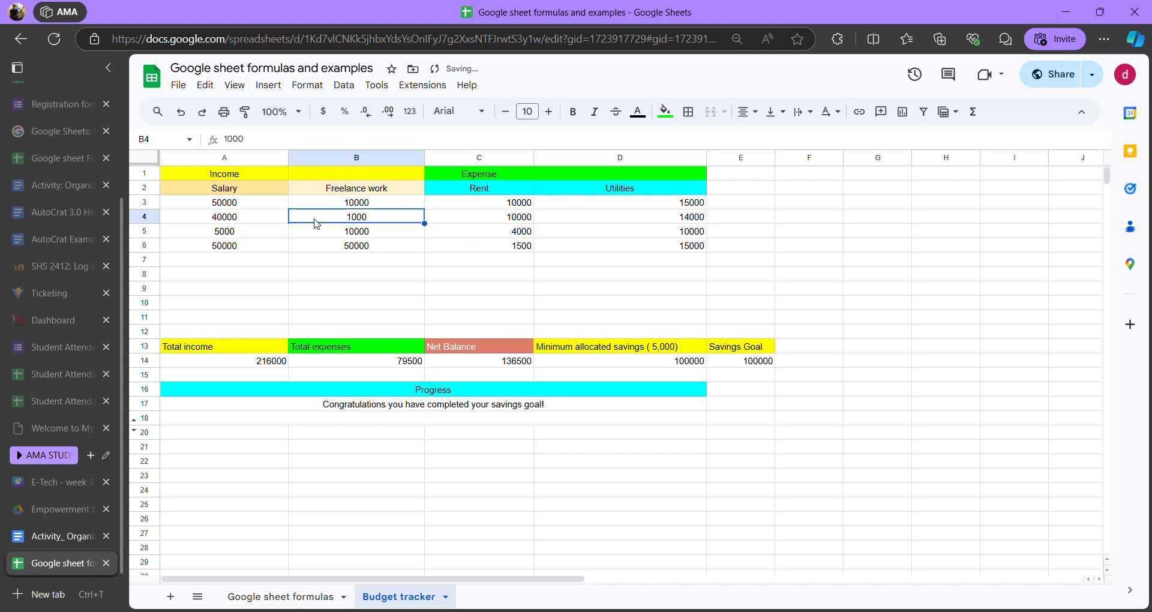
click(324, 174)
click(255, 177)
click(306, 175)
click(490, 176)
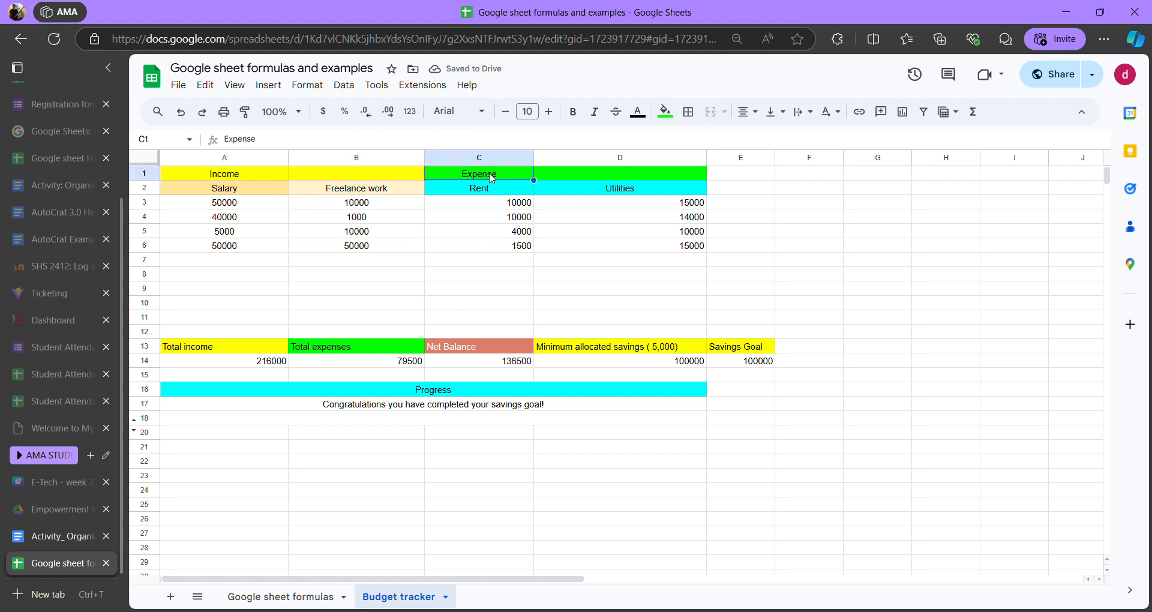
click(600, 174)
click(510, 174)
click(257, 178)
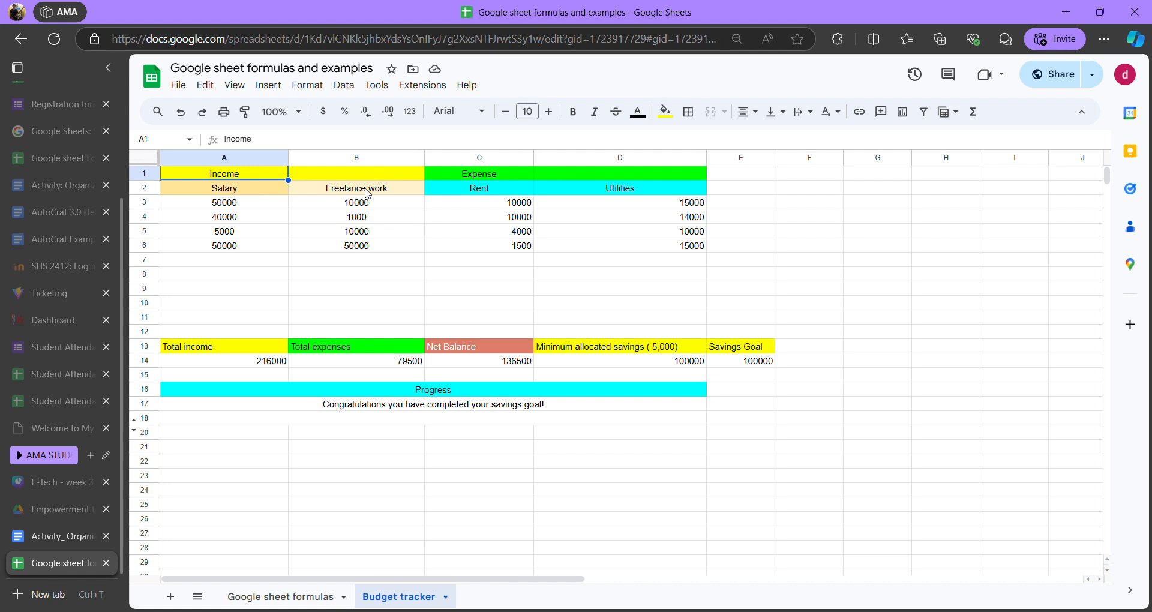
click(330, 175)
click(263, 175)
click(341, 180)
click(270, 181)
click(325, 183)
click(267, 181)
- Merge cells A1:B1 into one Income heading using the Merge all option
drag(277, 178, 338, 177)
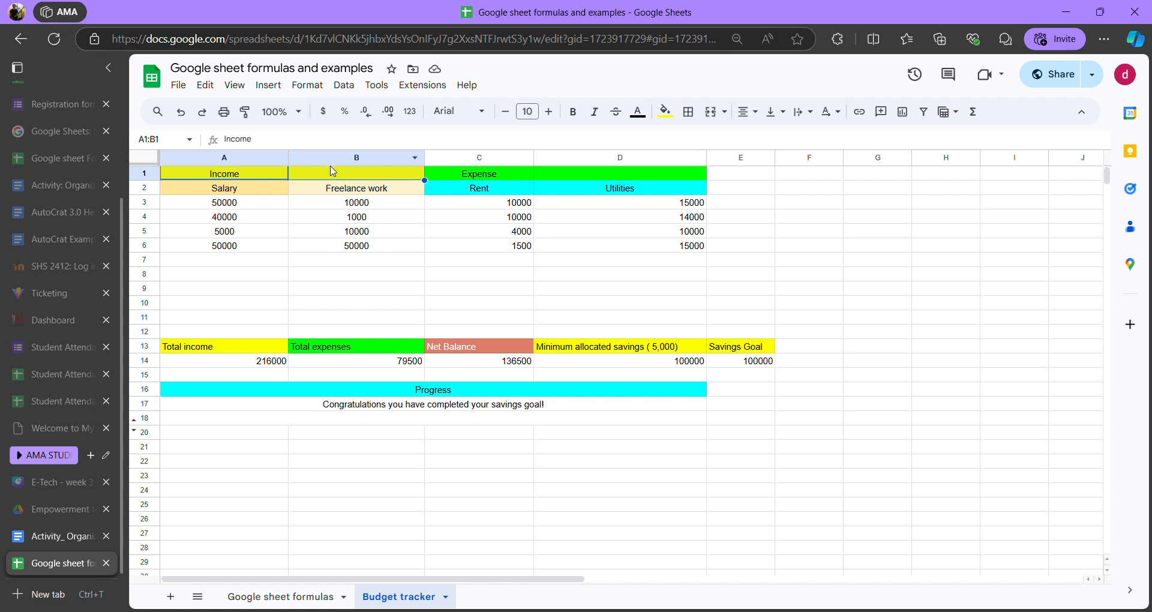
click(310, 90)
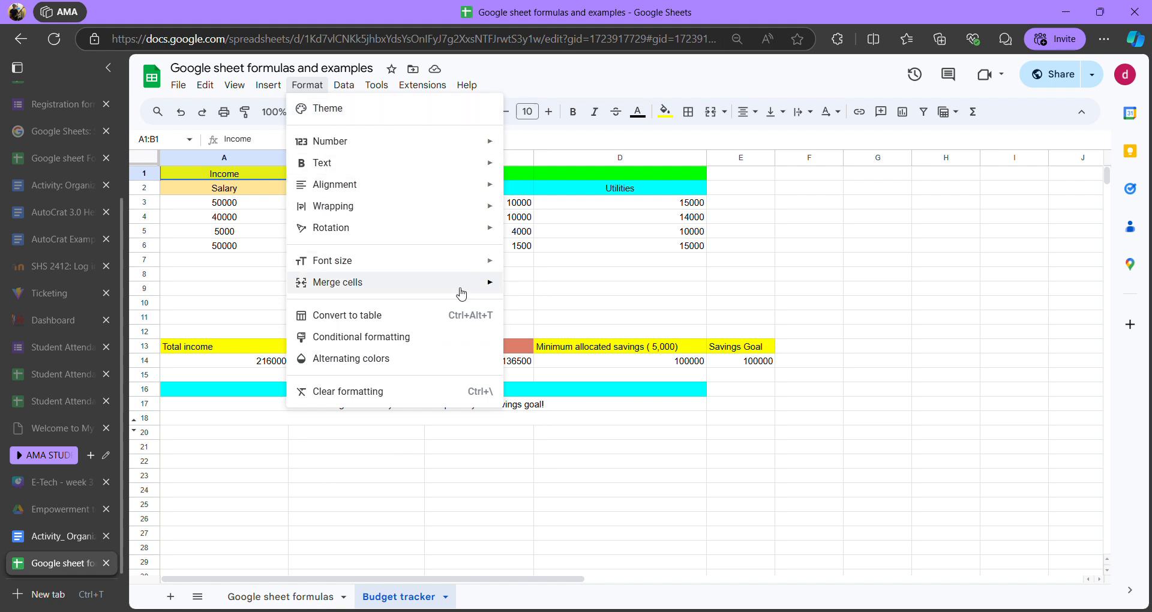
mouse_move(462, 294)
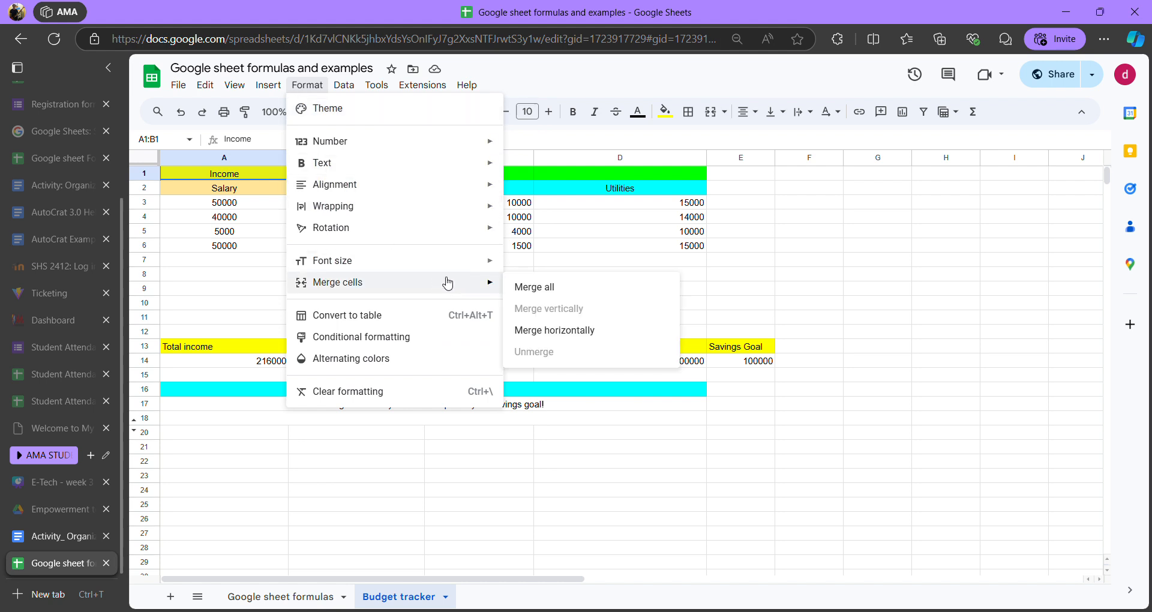
click(536, 288)
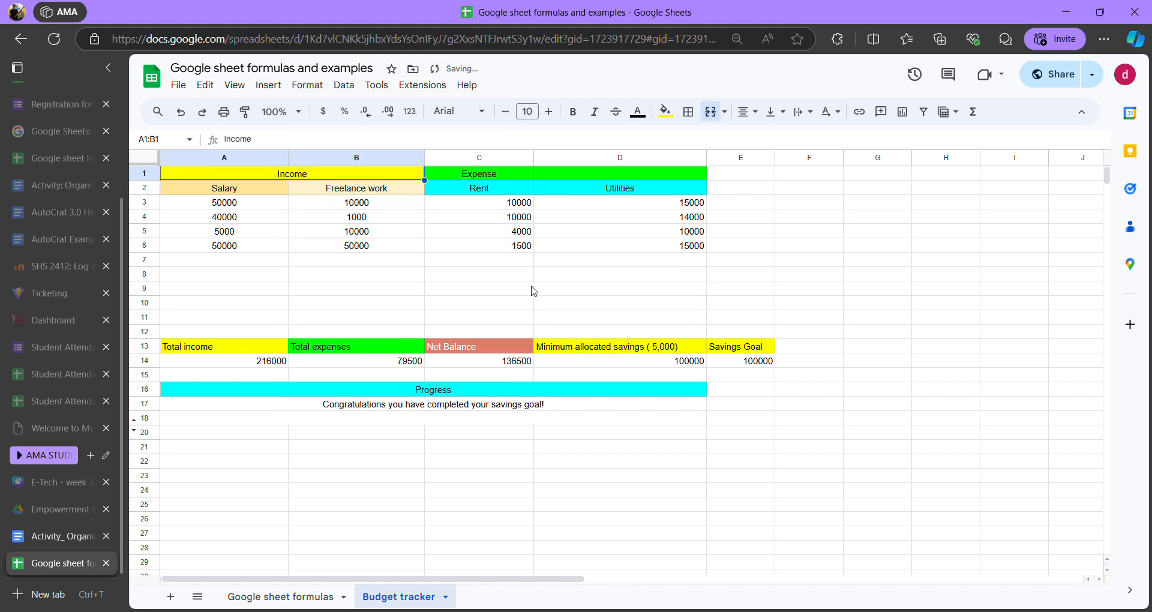
- Merge cells C1:D1 into one Expense heading using the Merge all option
click(483, 177)
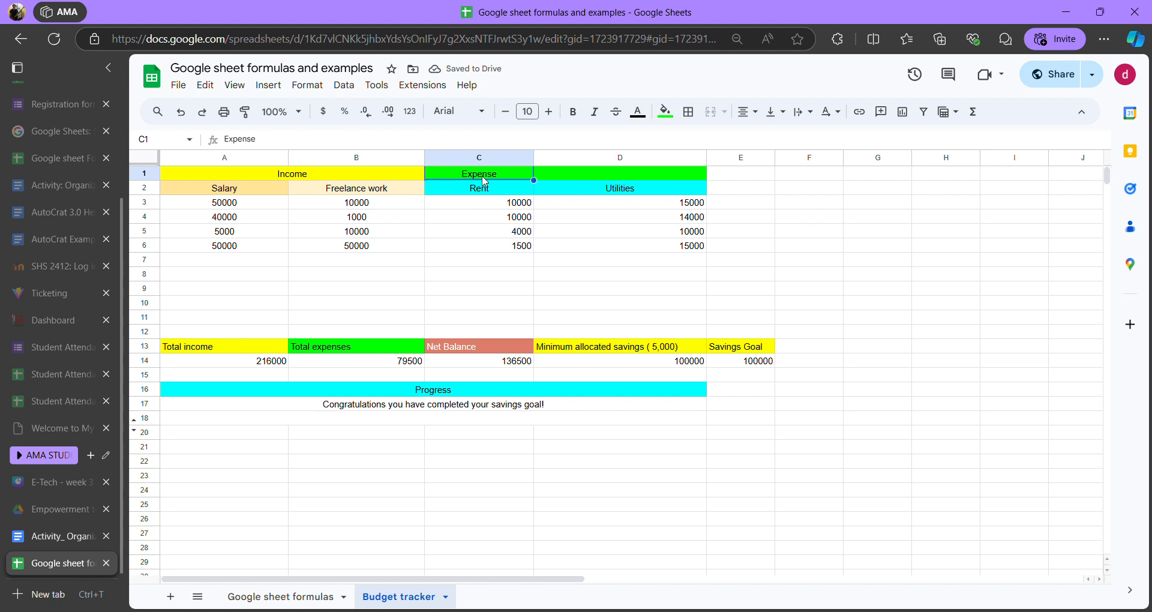
drag(511, 177, 563, 179)
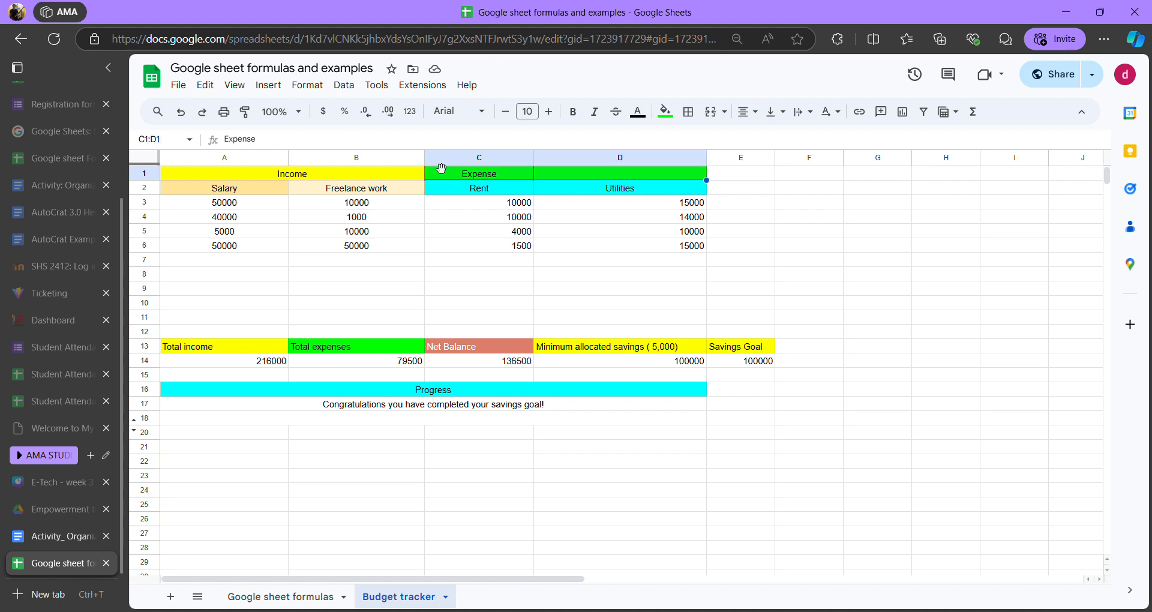
click(520, 176)
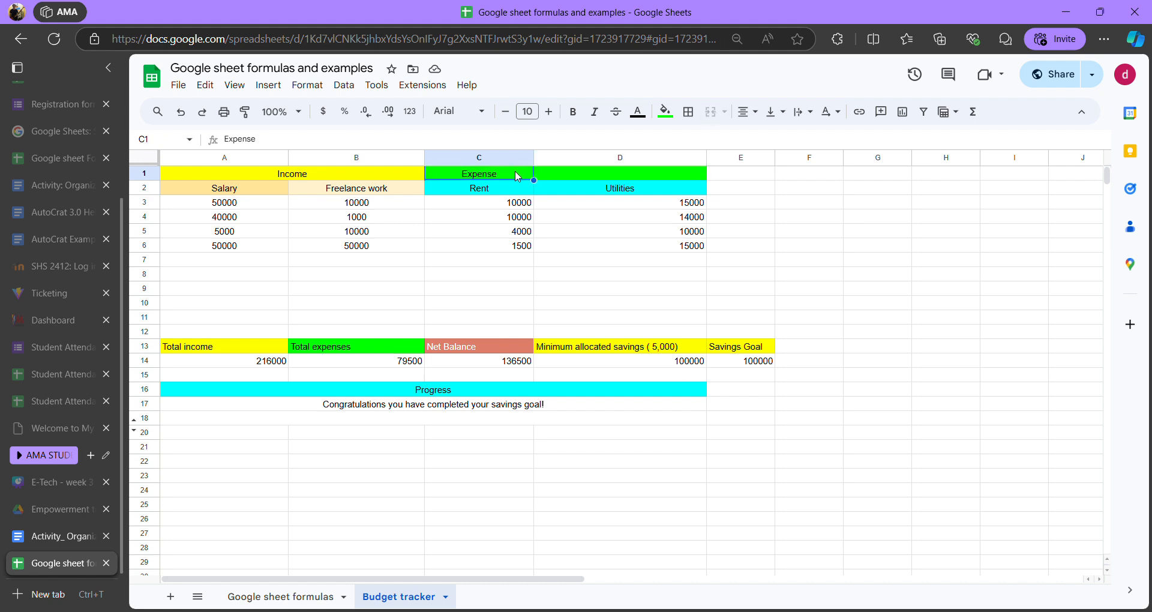
drag(507, 180, 599, 186)
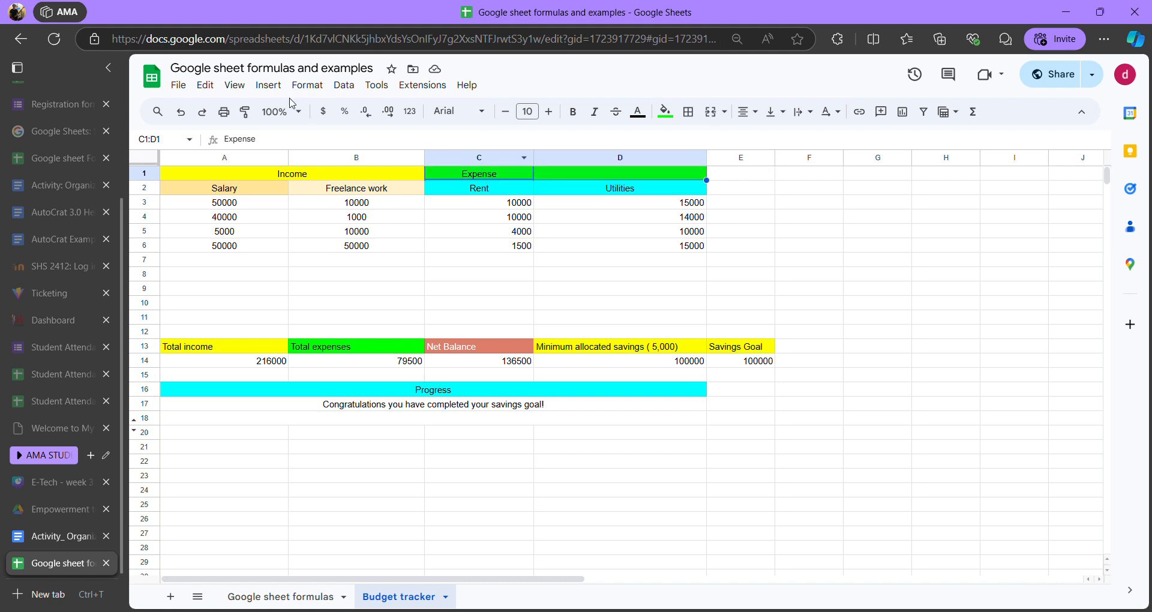
click(307, 86)
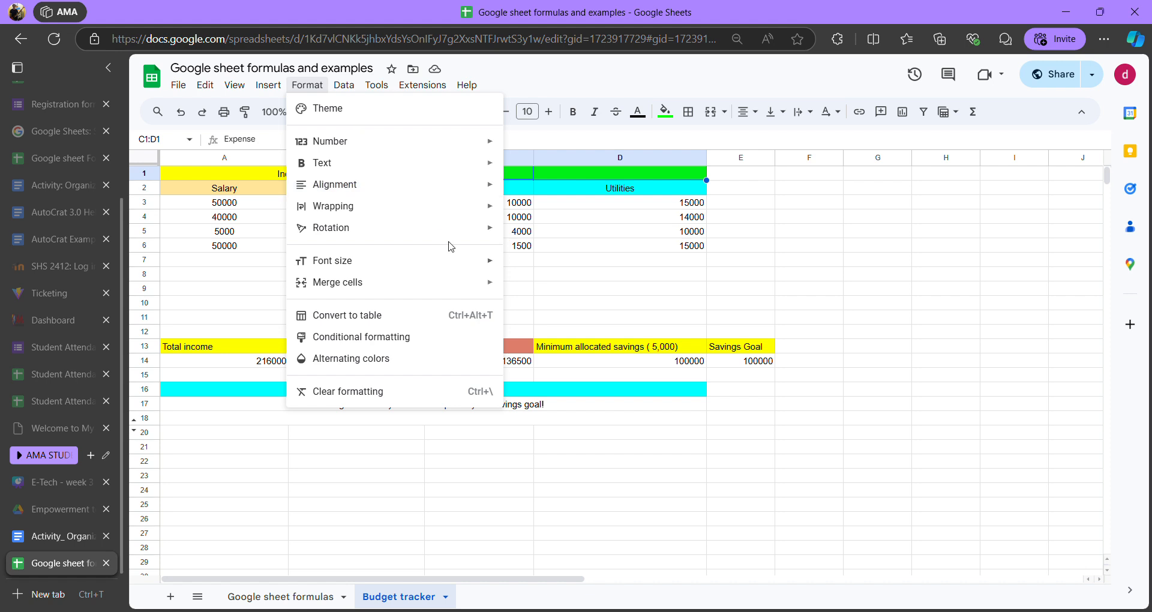
mouse_move(469, 282)
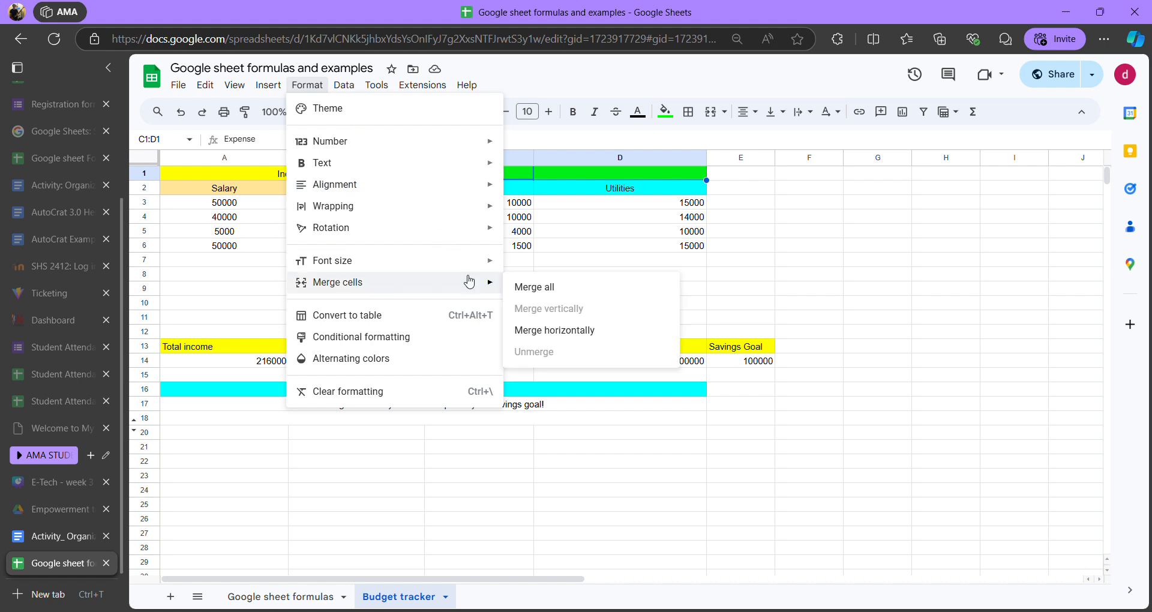
click(552, 289)
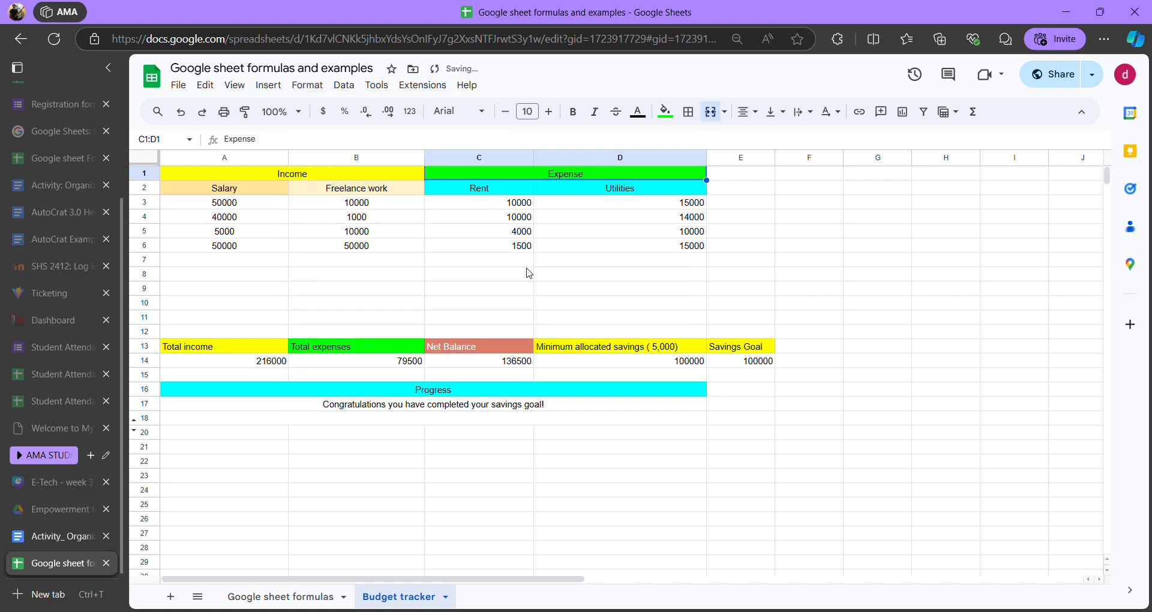
- Review the row 2 category headings Salary, Freelance work, Rent and Utilities beneath the merged headings
click(561, 206)
click(489, 192)
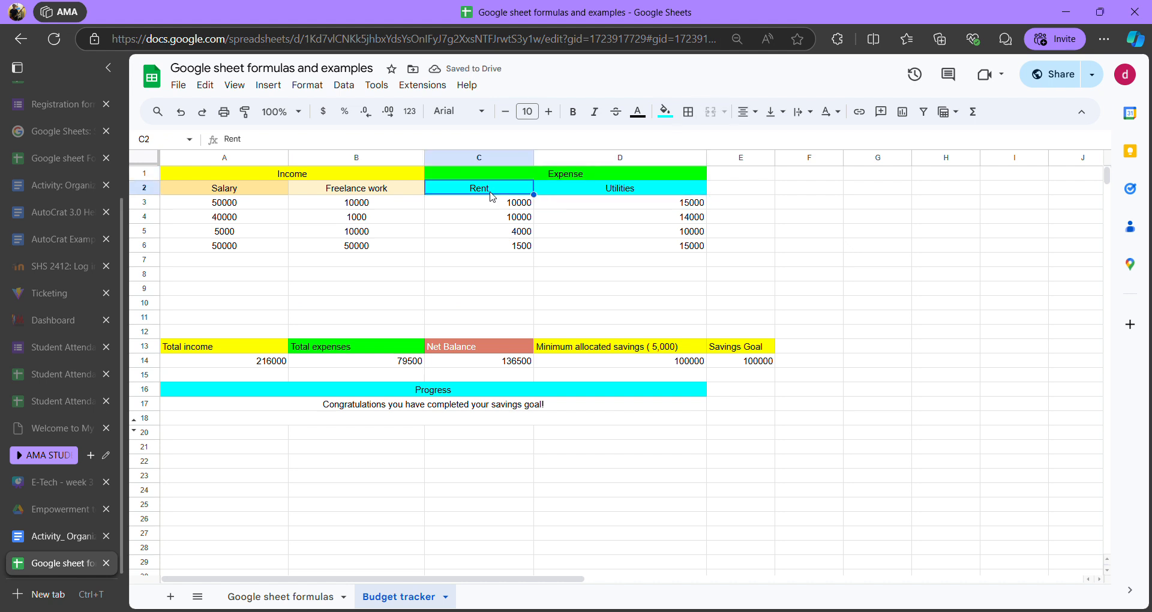
click(243, 189)
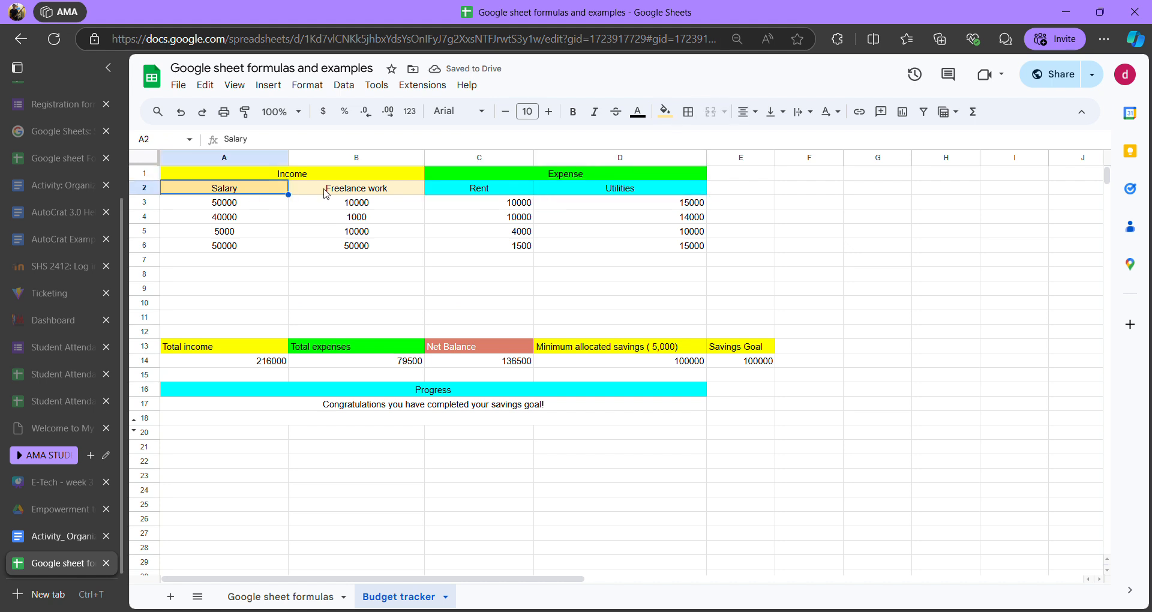
click(350, 193)
click(256, 193)
click(334, 197)
click(342, 191)
click(511, 190)
click(576, 192)
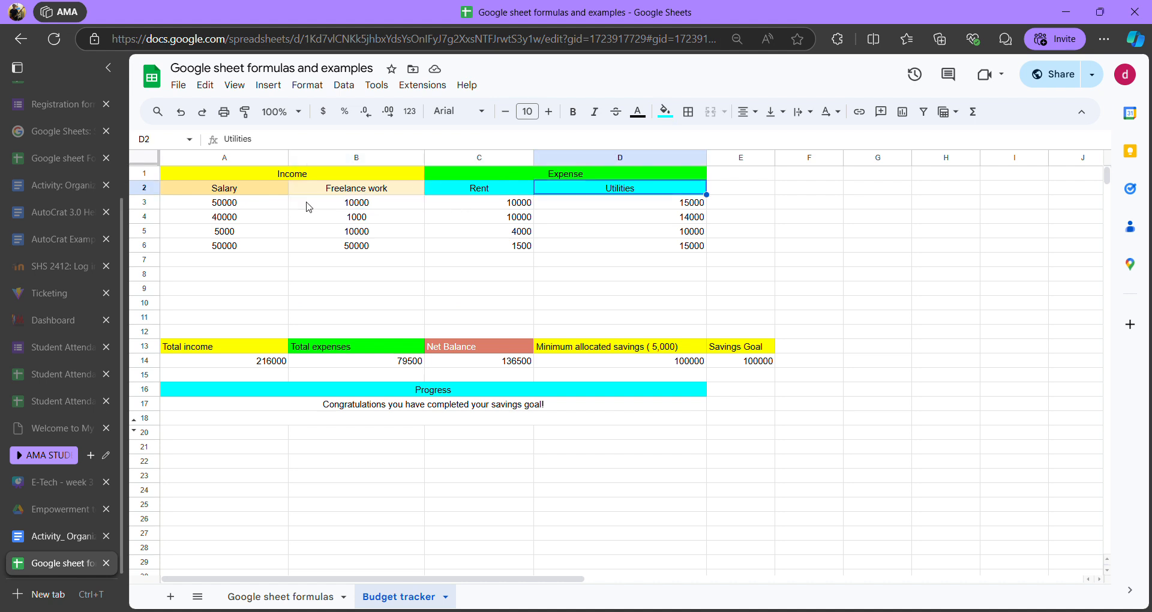
- Examine the salary amounts entered in cells A3 to A6
click(256, 207)
click(258, 218)
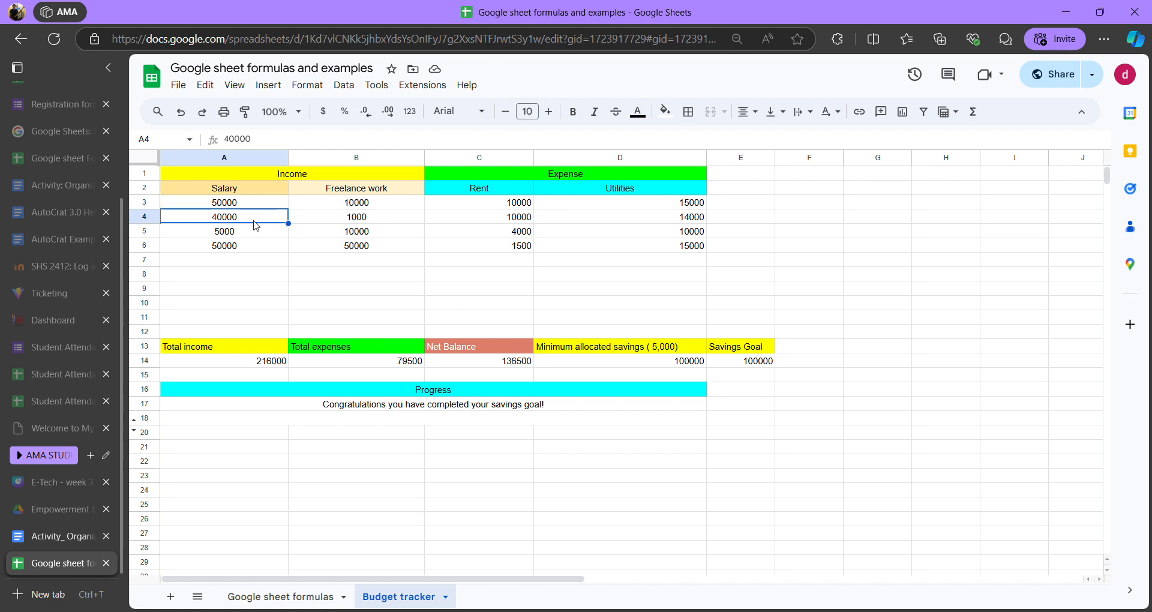
click(258, 228)
click(254, 206)
click(251, 217)
click(252, 238)
click(252, 204)
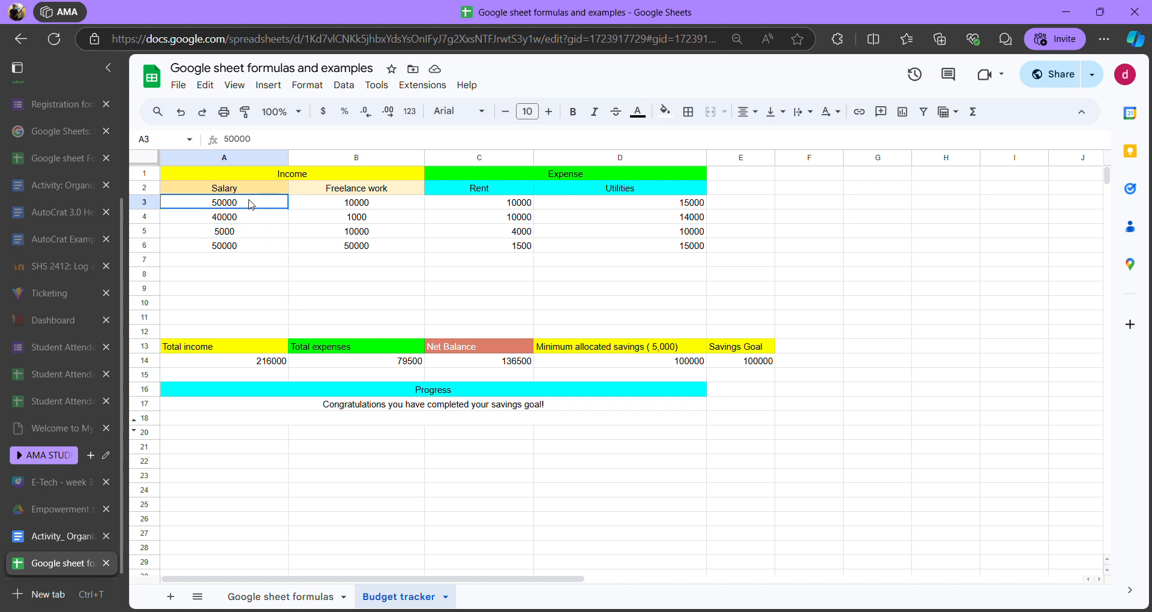
- Review the amounts in rows 3 to 6, including each category's first entry from A3 across to D3
click(155, 208)
click(155, 219)
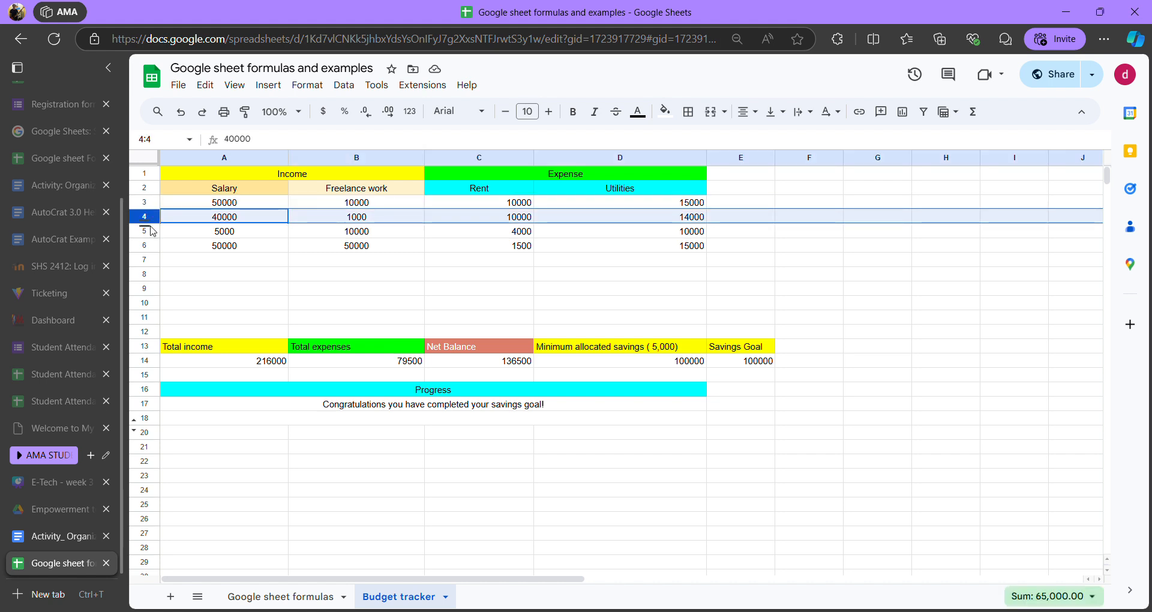
click(156, 235)
click(155, 247)
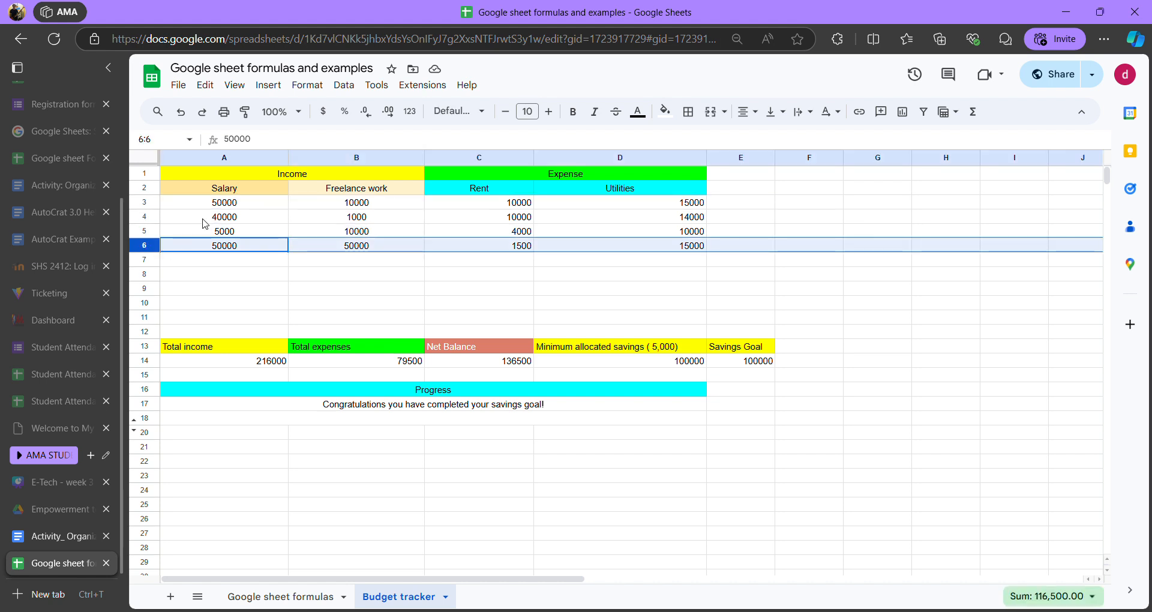
click(217, 204)
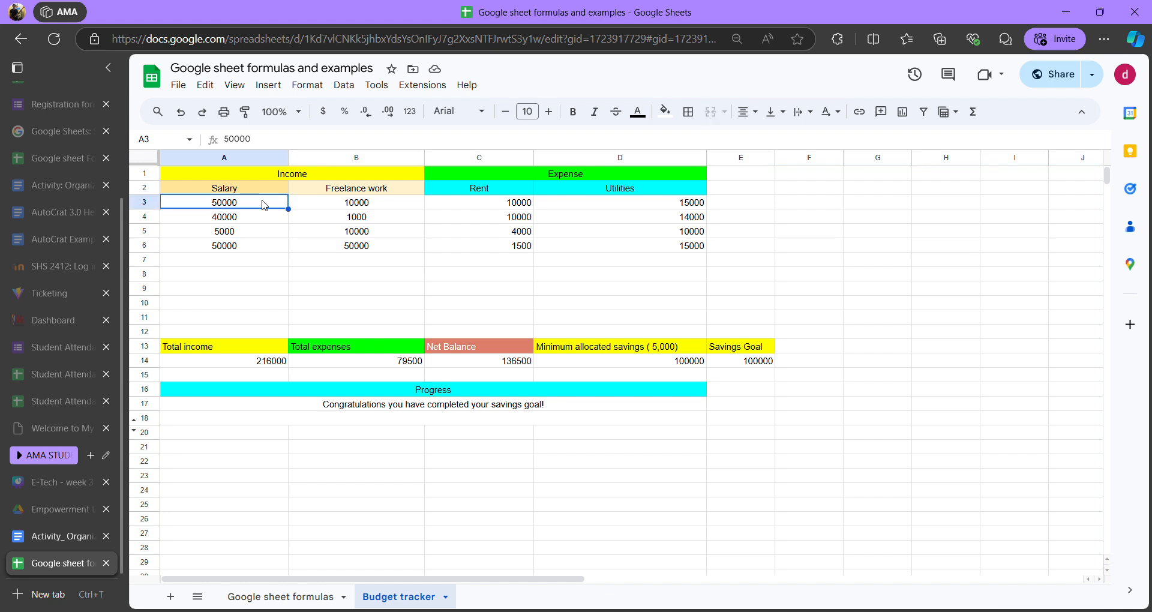
click(365, 204)
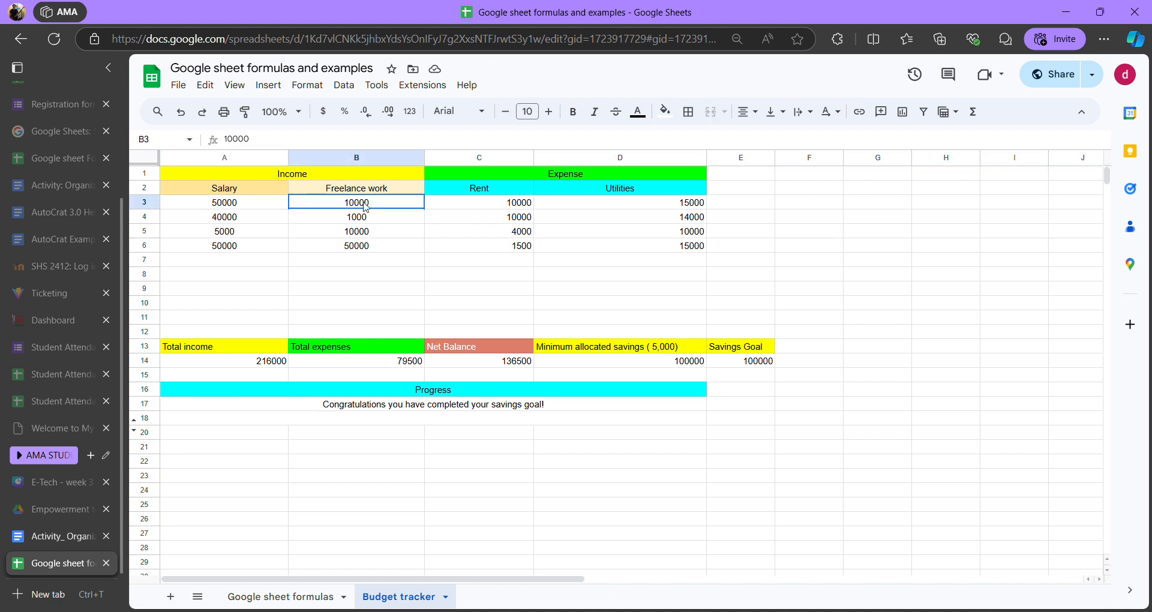
click(502, 204)
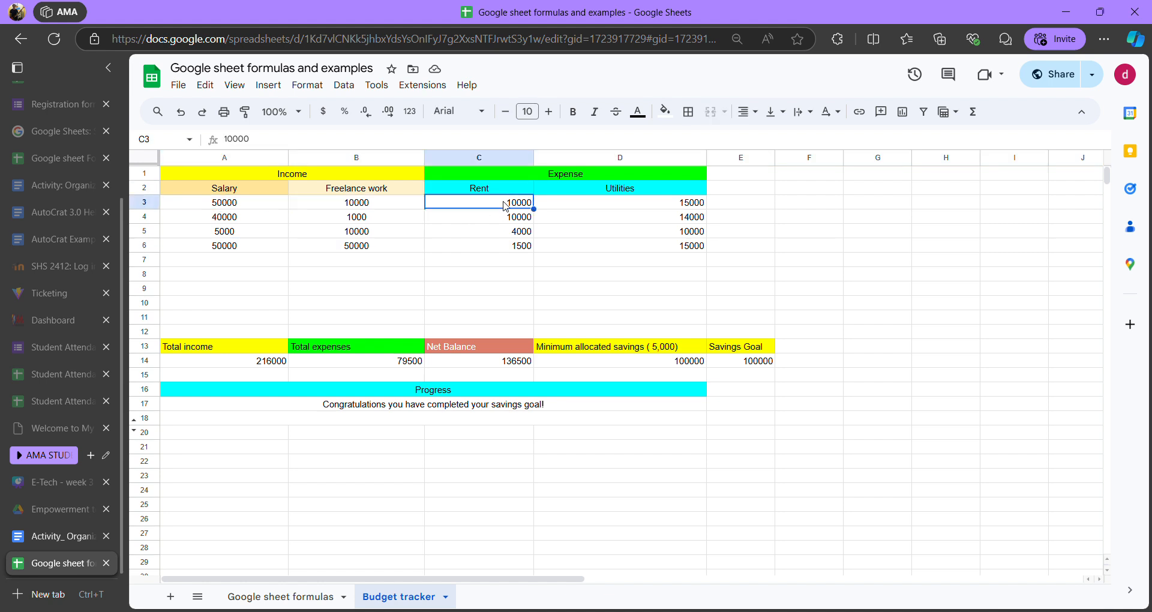
click(600, 204)
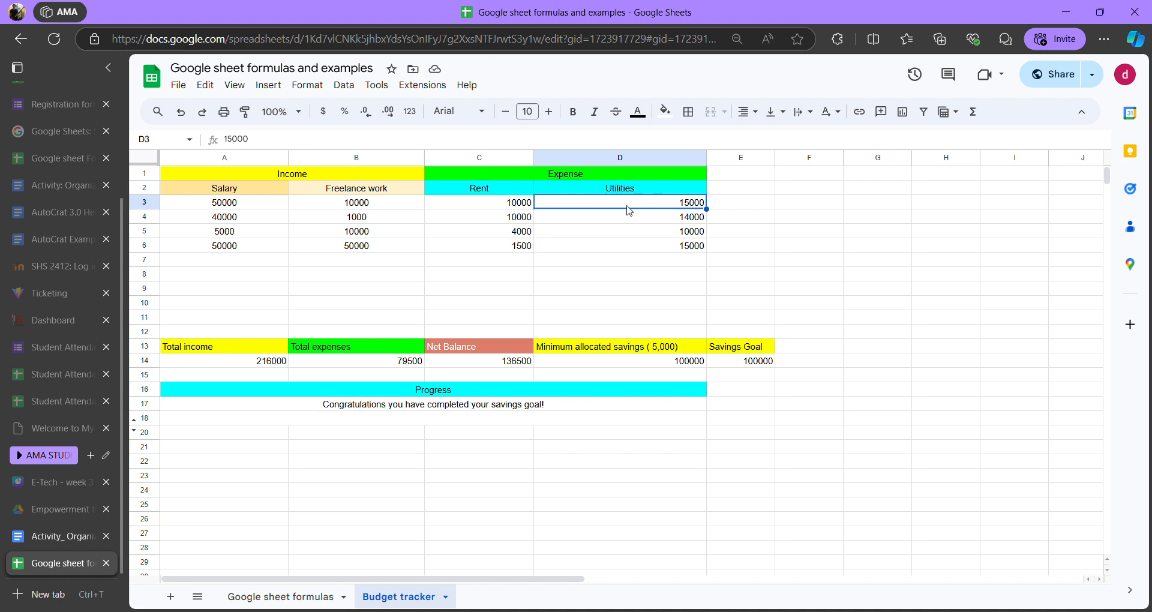
- Examine the rent amounts entered in cells C3 to C6
click(472, 202)
drag(470, 222, 470, 230)
click(470, 242)
click(474, 227)
click(469, 206)
click(473, 218)
click(474, 203)
click(472, 222)
click(476, 231)
click(480, 248)
- Examine the utilities amounts entered in cells D3 to D6
click(693, 245)
click(696, 217)
click(697, 204)
click(695, 218)
click(693, 233)
click(696, 245)
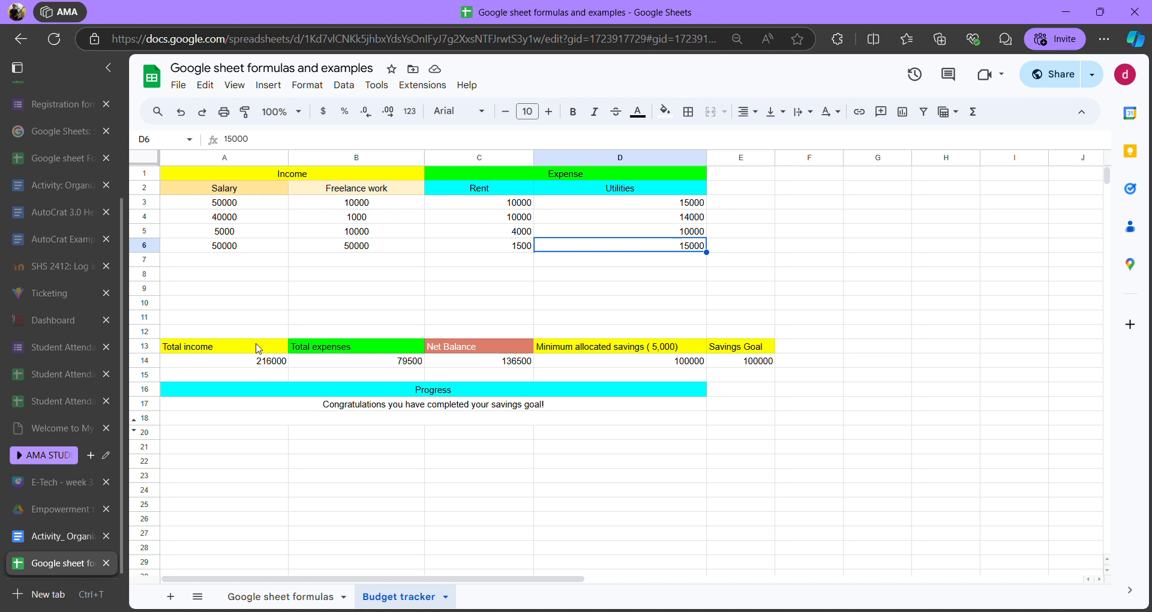
- Review the Total income formula in A14 and the summary headings from Total income to Minimum allocated savings in row 13
click(251, 360)
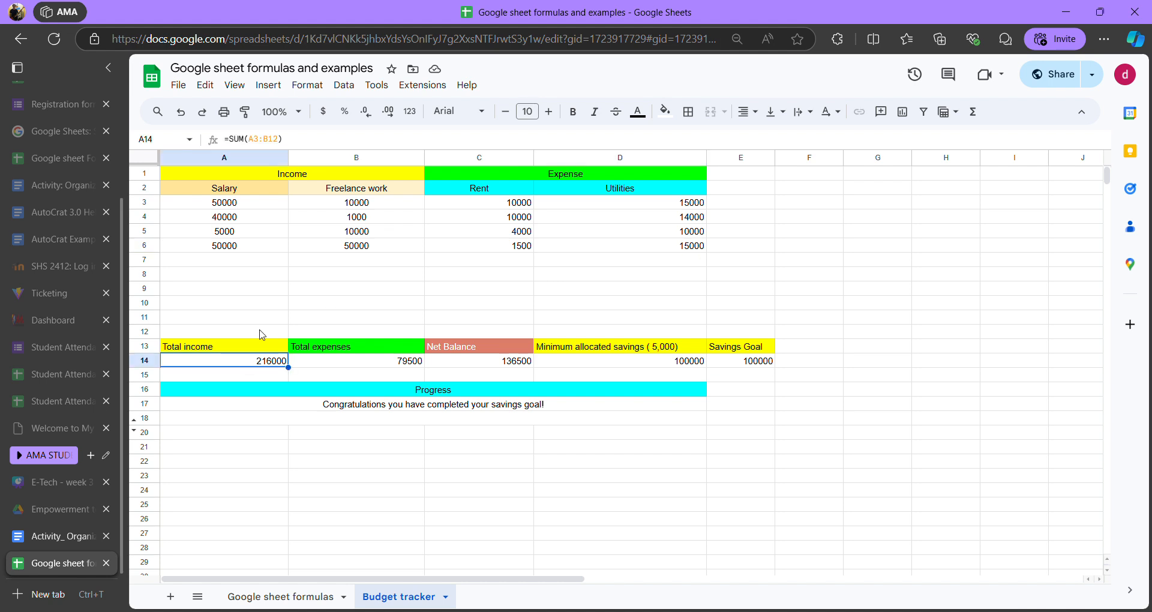
click(251, 343)
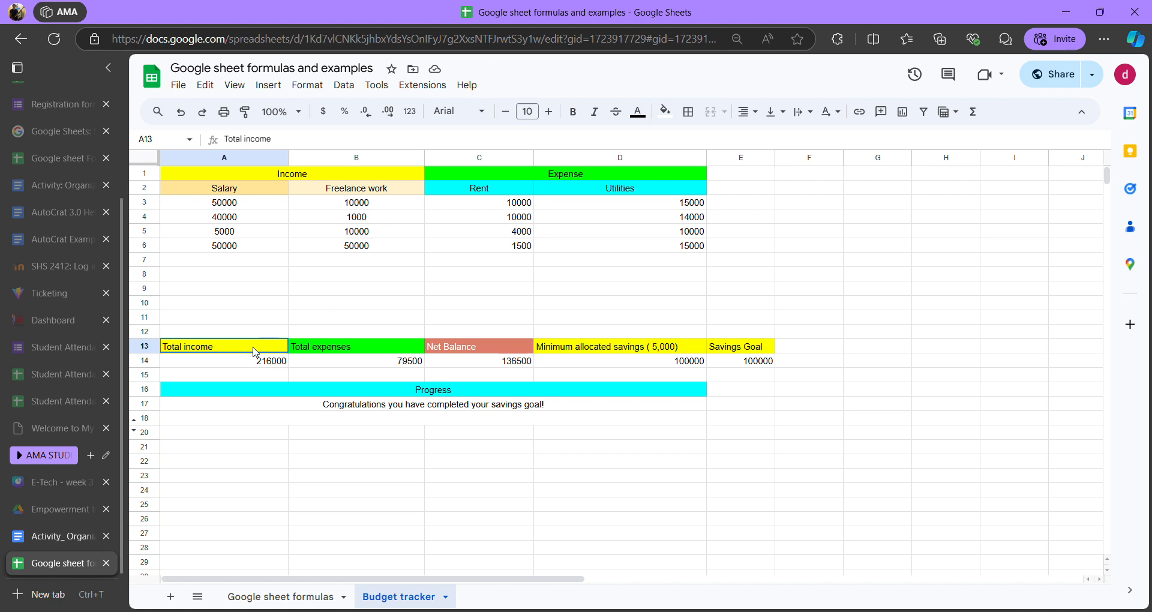
click(341, 344)
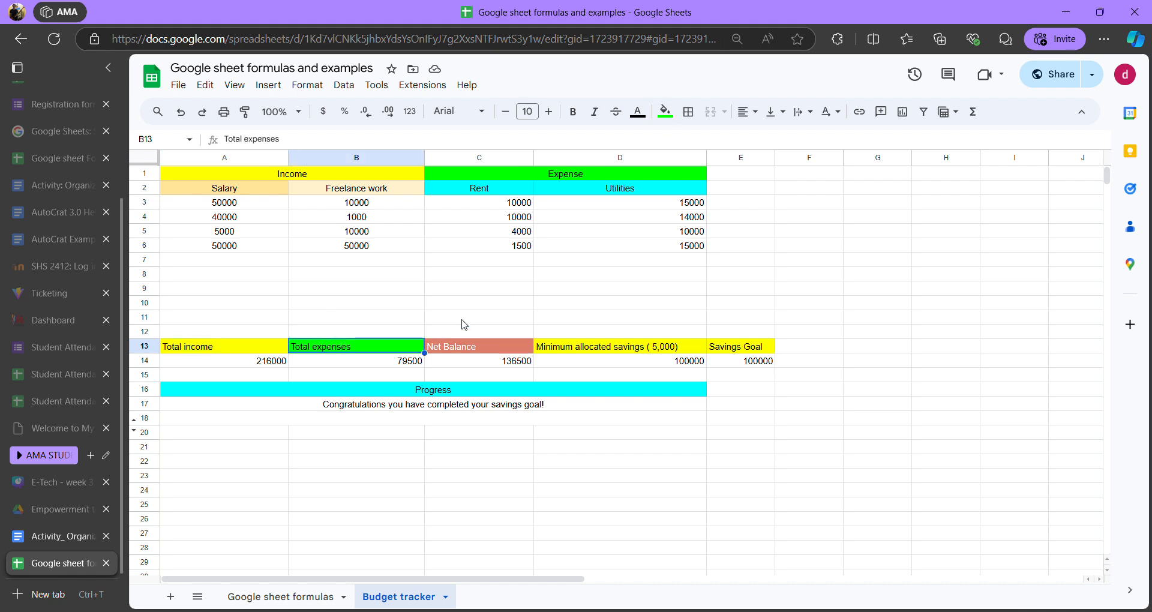
click(489, 346)
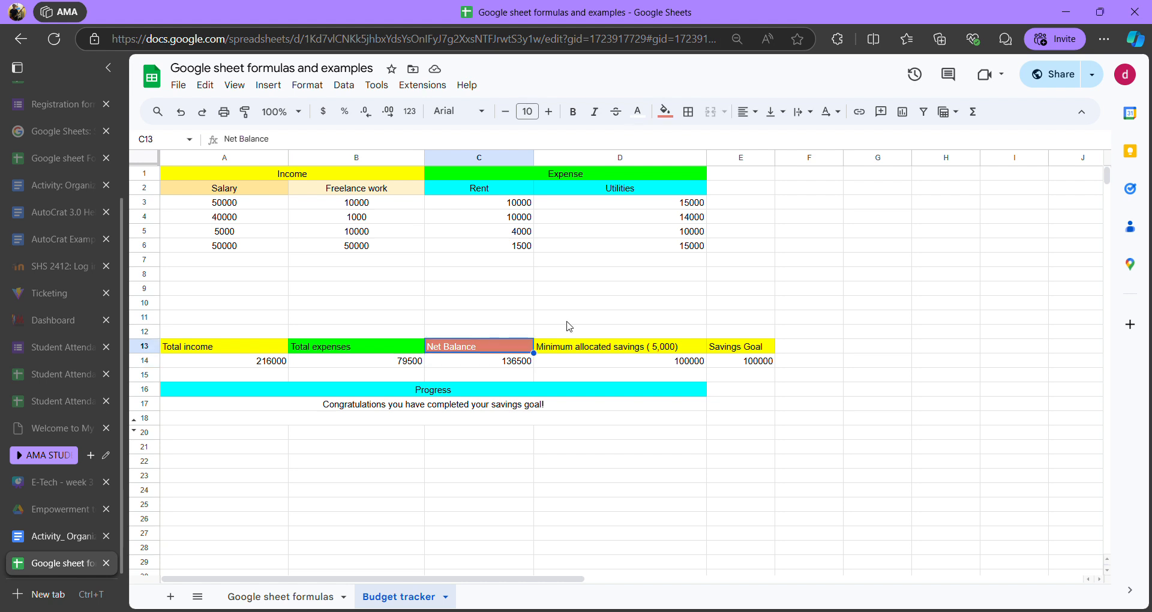
click(616, 352)
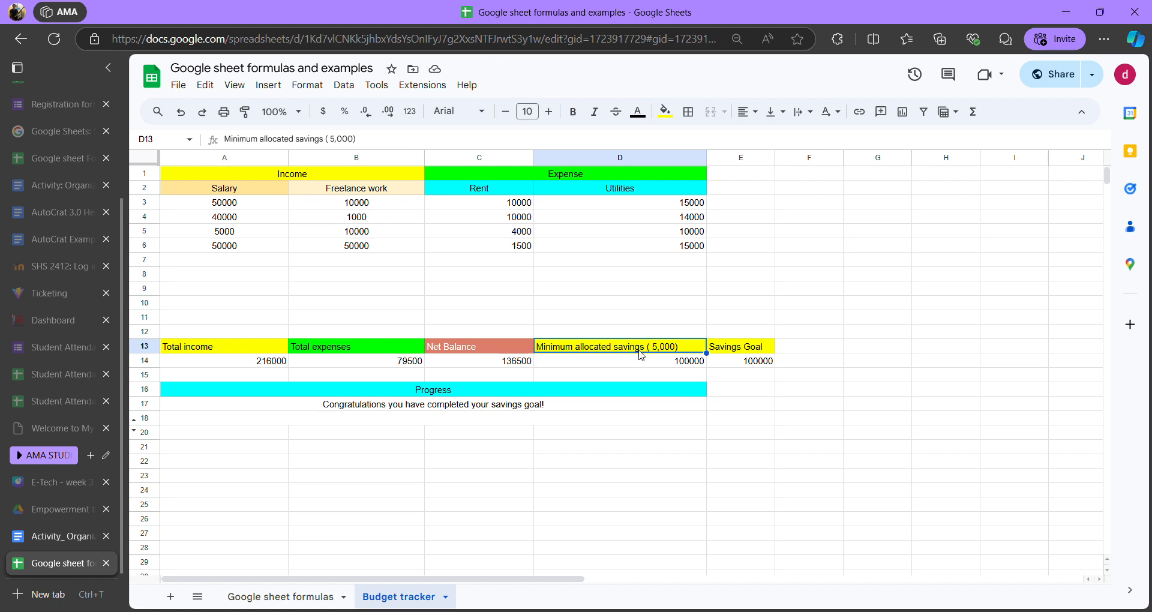
- Compare the Net Balance formula in C14 with the minimum allocated savings amount in D14
click(663, 362)
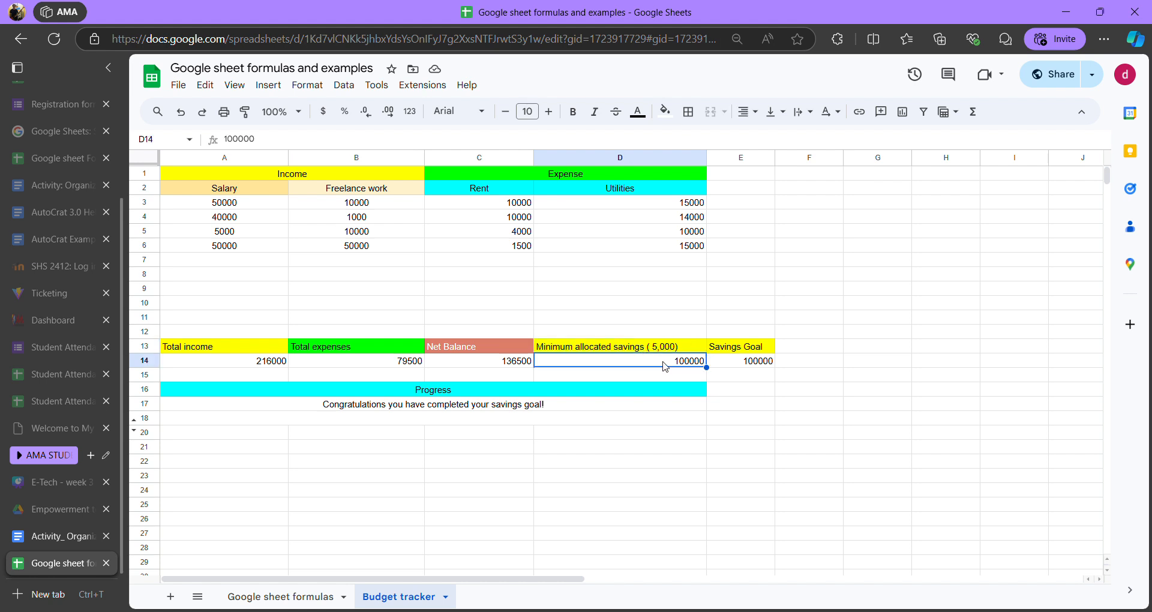
click(505, 363)
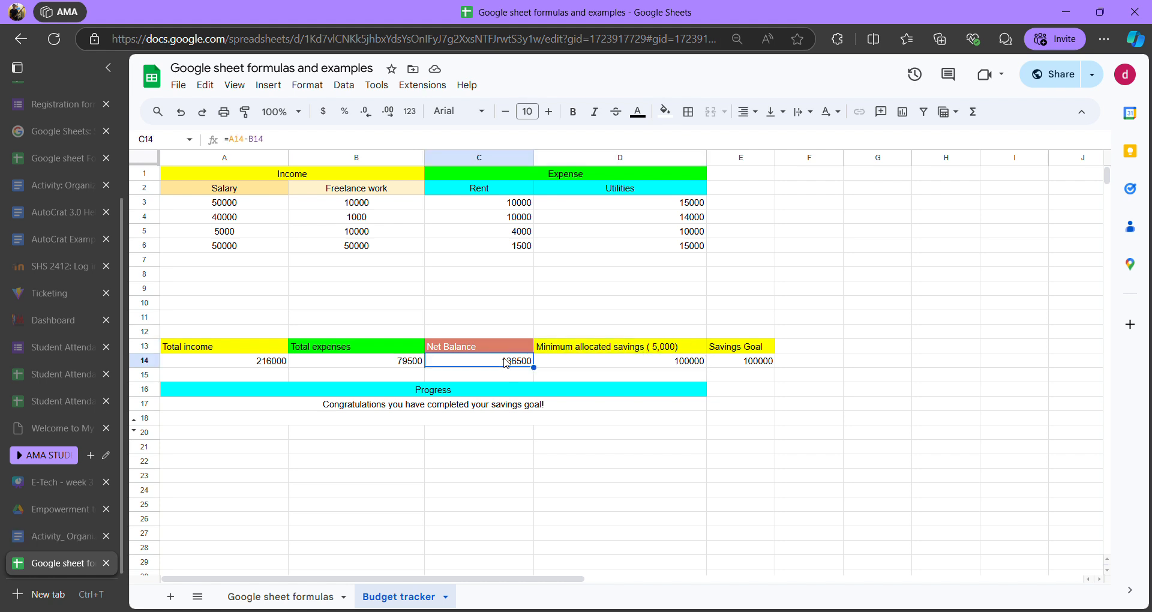
click(703, 364)
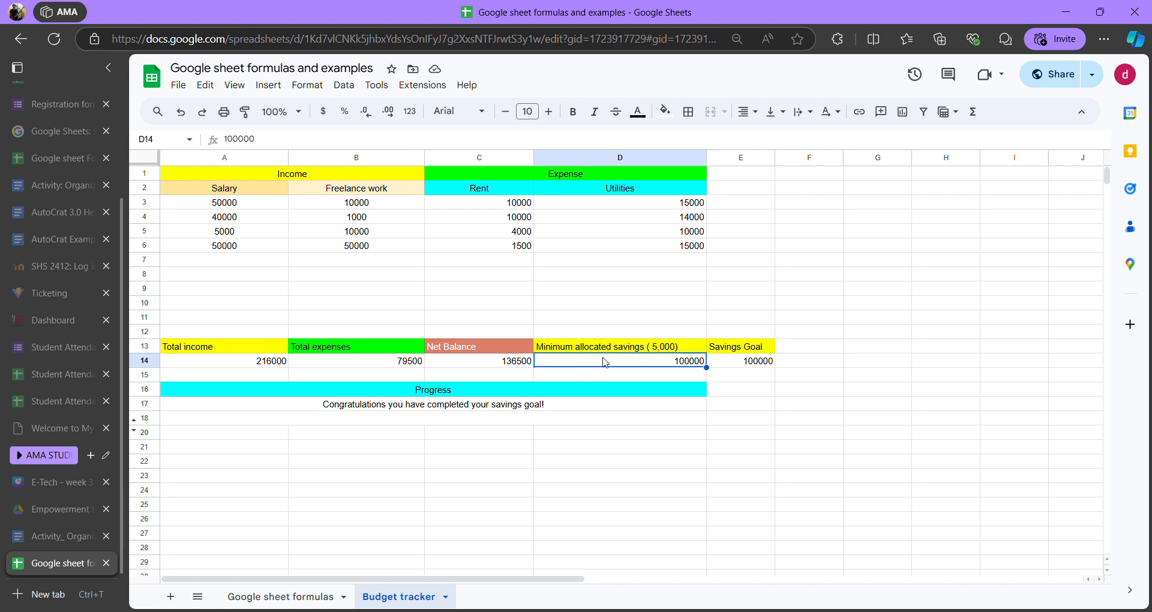
click(520, 366)
click(574, 364)
click(497, 362)
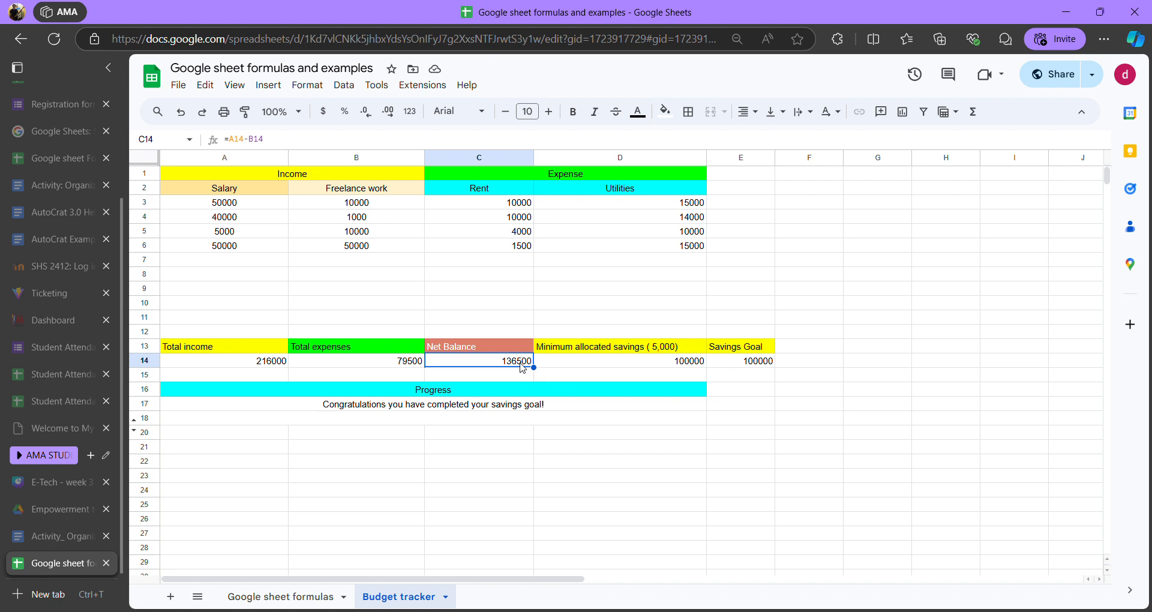
click(578, 365)
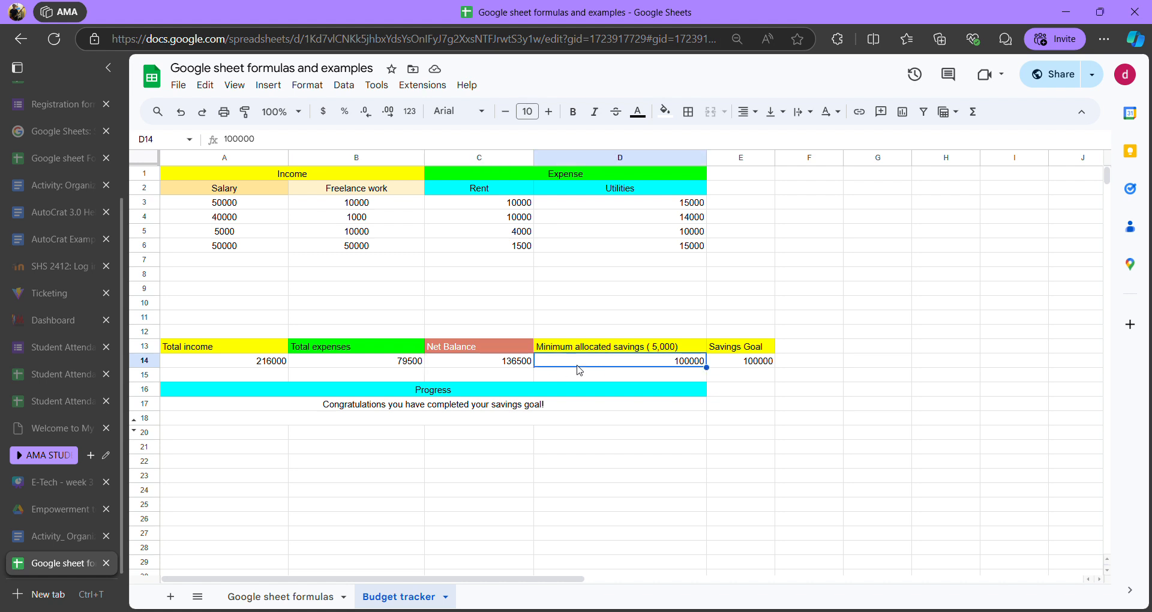
- Inspect the Savings Goal heading in E13 and the contents of cell E14 beneath it
click(748, 352)
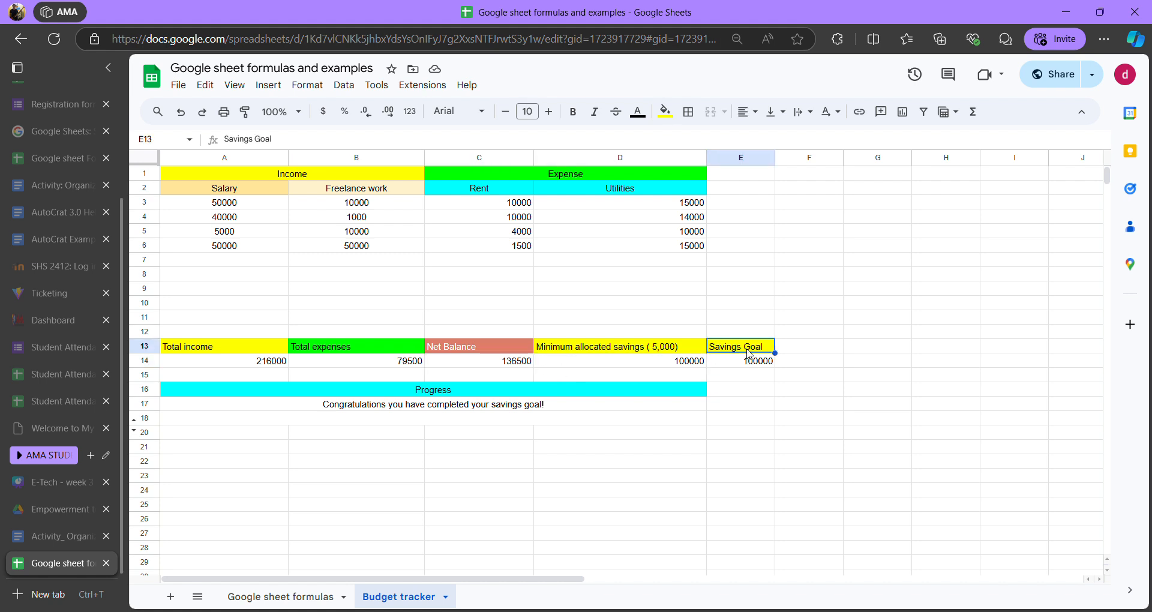
click(742, 368)
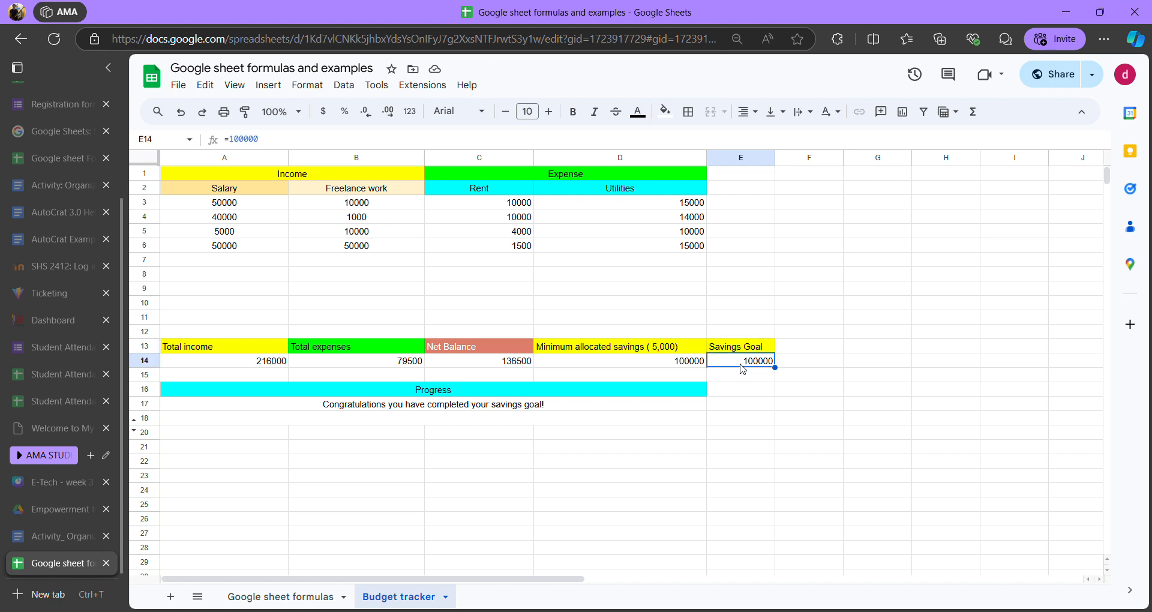
click(747, 352)
double_click(749, 364)
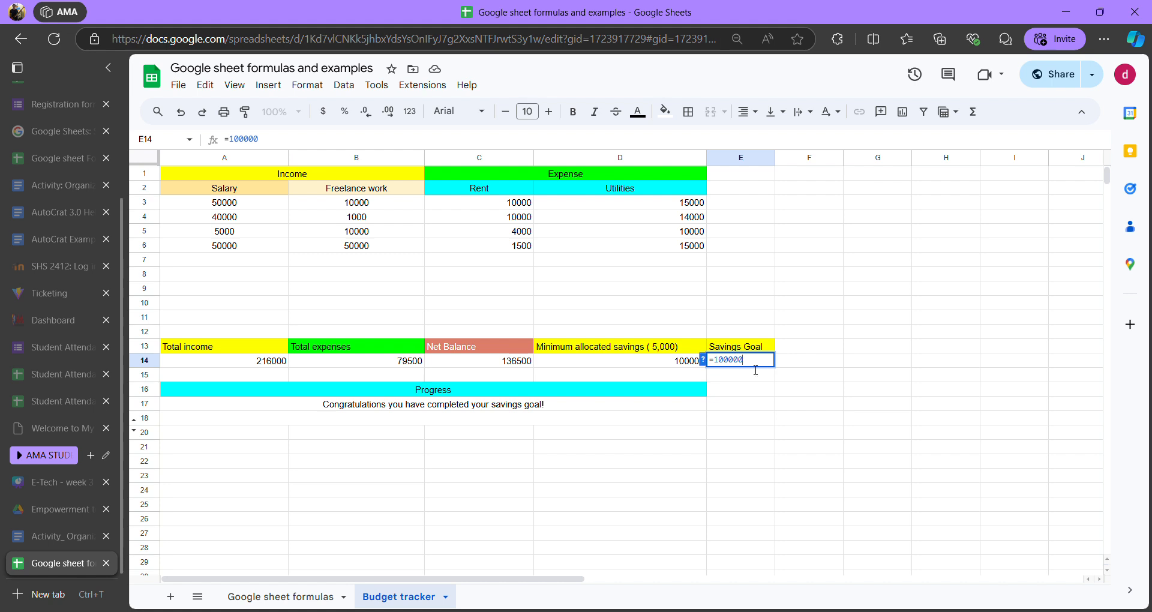
key(Return)
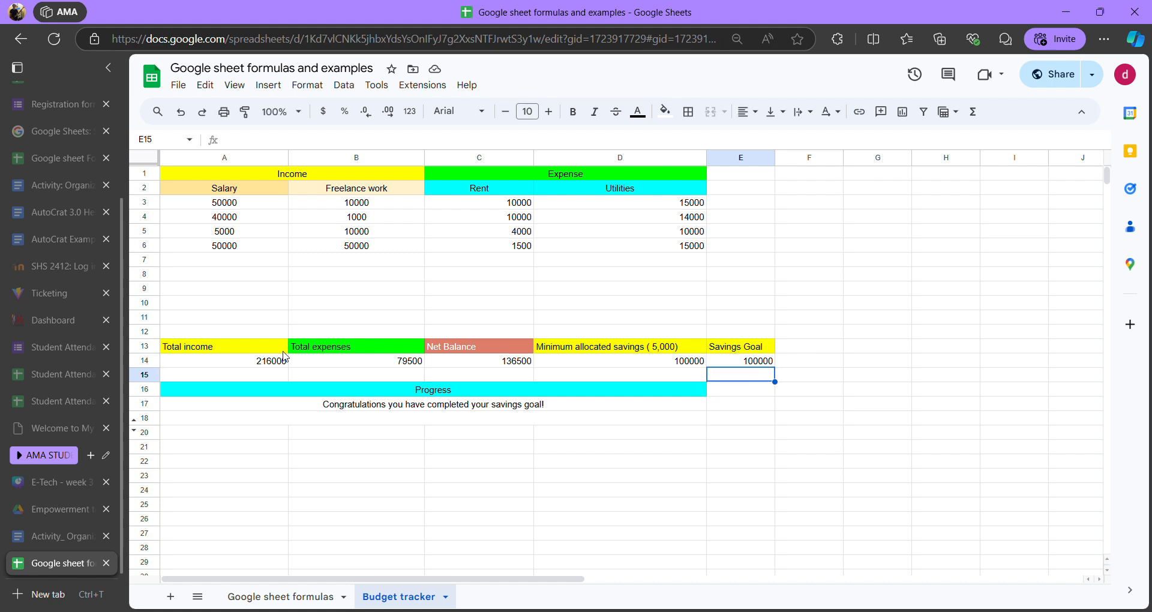
- Examine the Total income formula in A14 and the salary and freelance amounts in A3:B6 that feed it
click(243, 361)
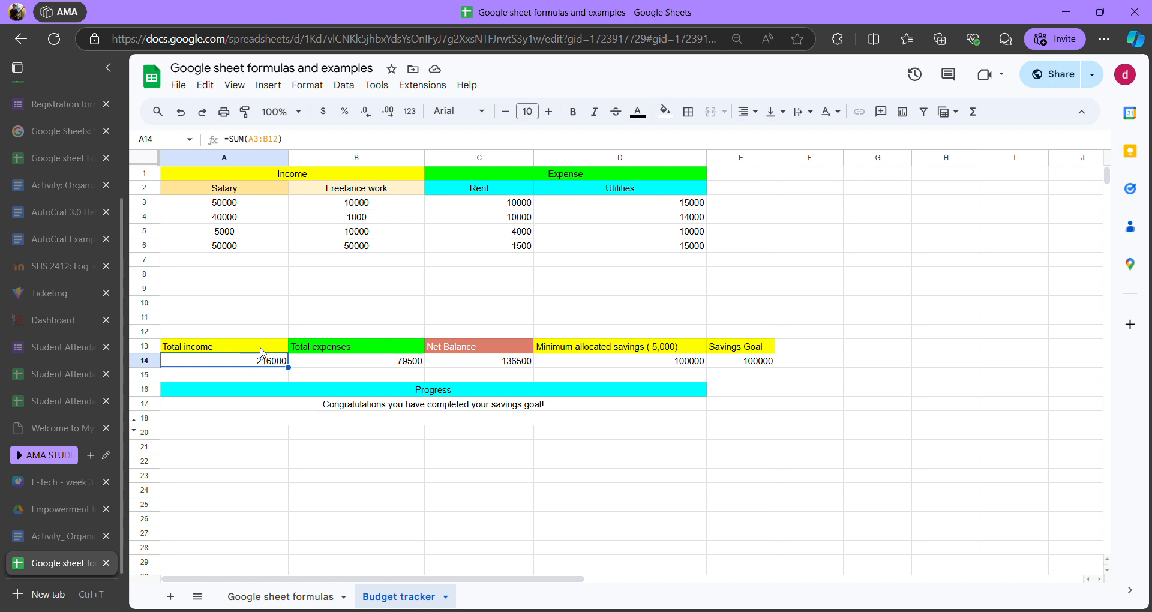
click(243, 205)
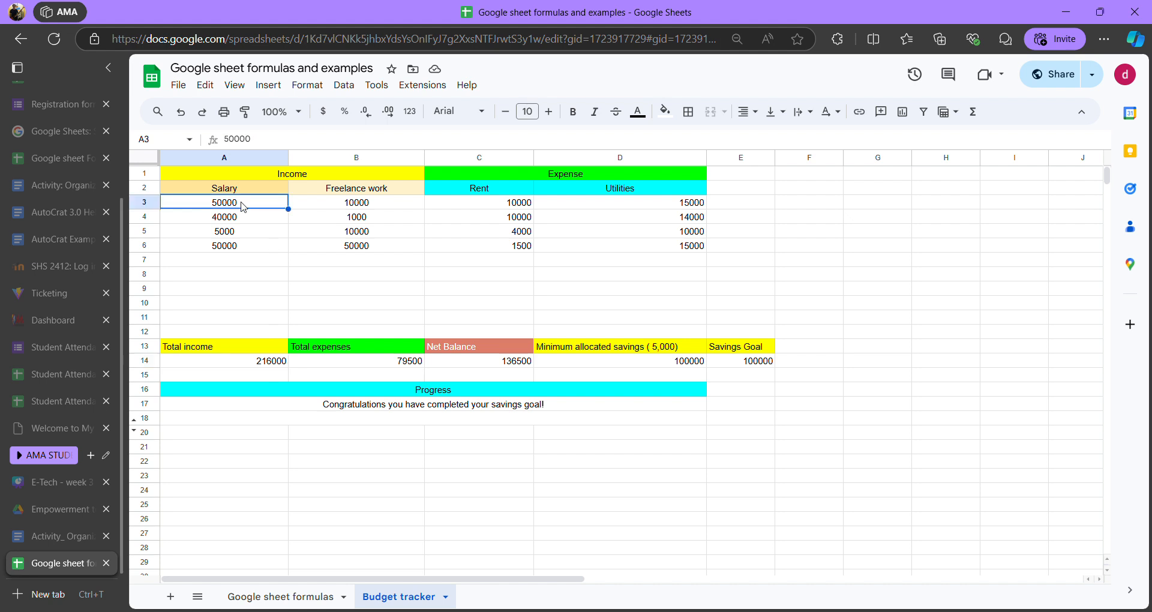
click(269, 192)
click(333, 193)
click(264, 202)
click(312, 207)
drag(243, 207, 375, 250)
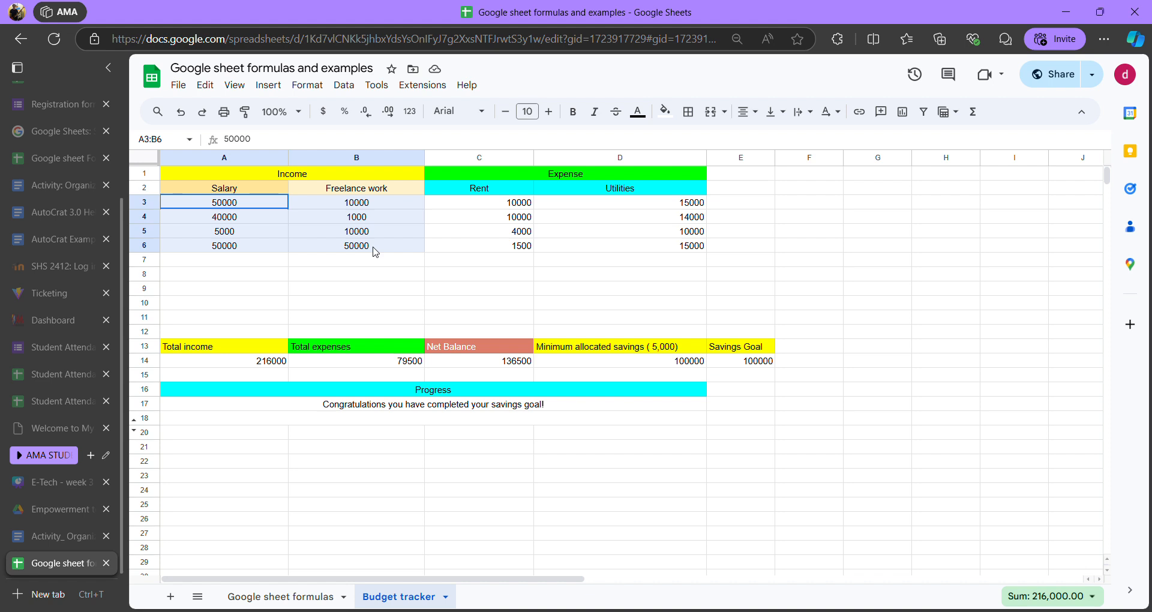
click(274, 280)
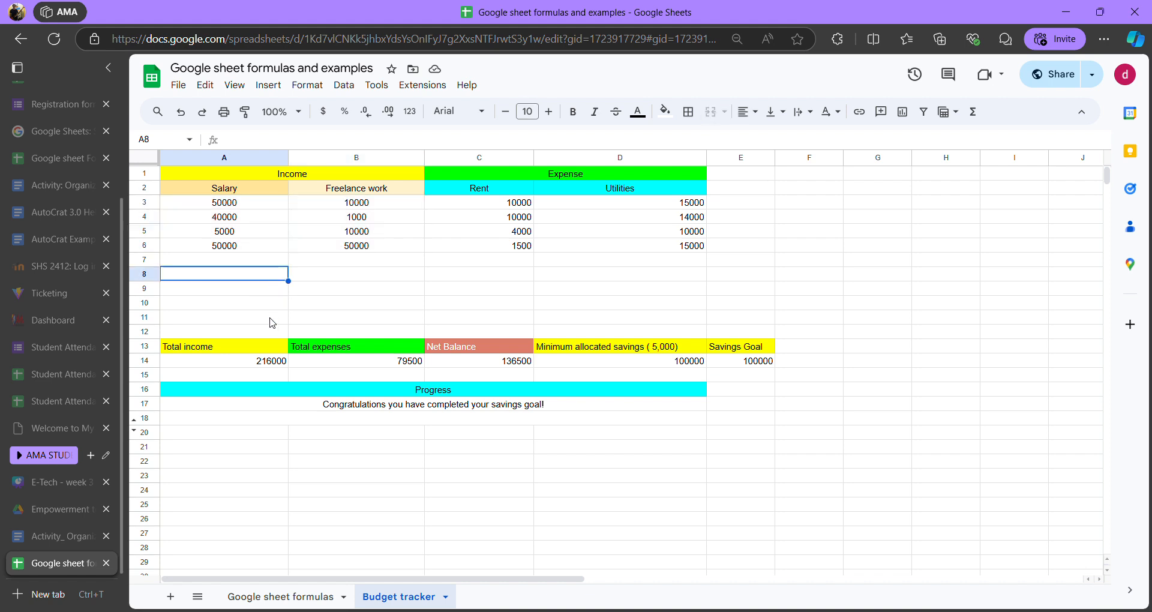
click(254, 360)
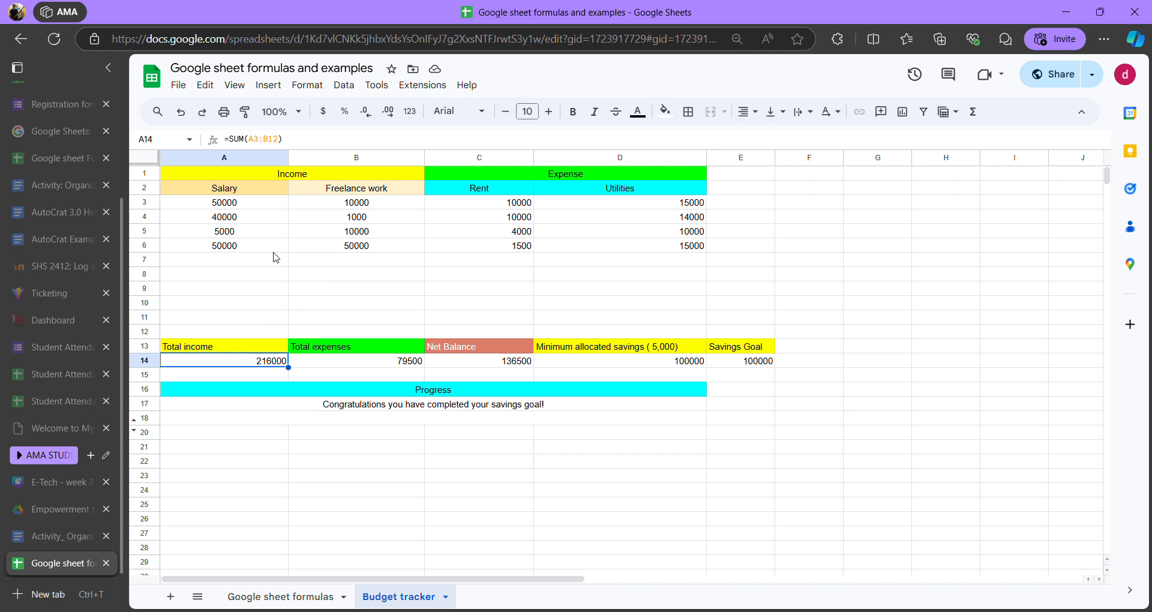
- Rewrite the Total income formula in cell A14 as =SUM(A3:B12)
double_click(256, 367)
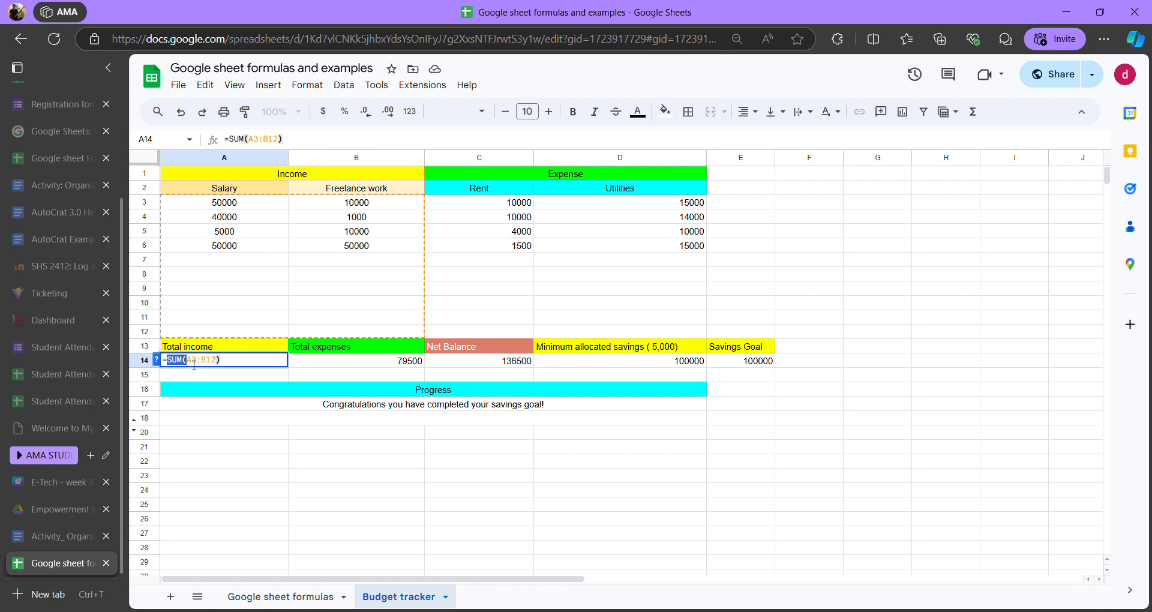
drag(221, 360, 167, 359)
text(SUM)
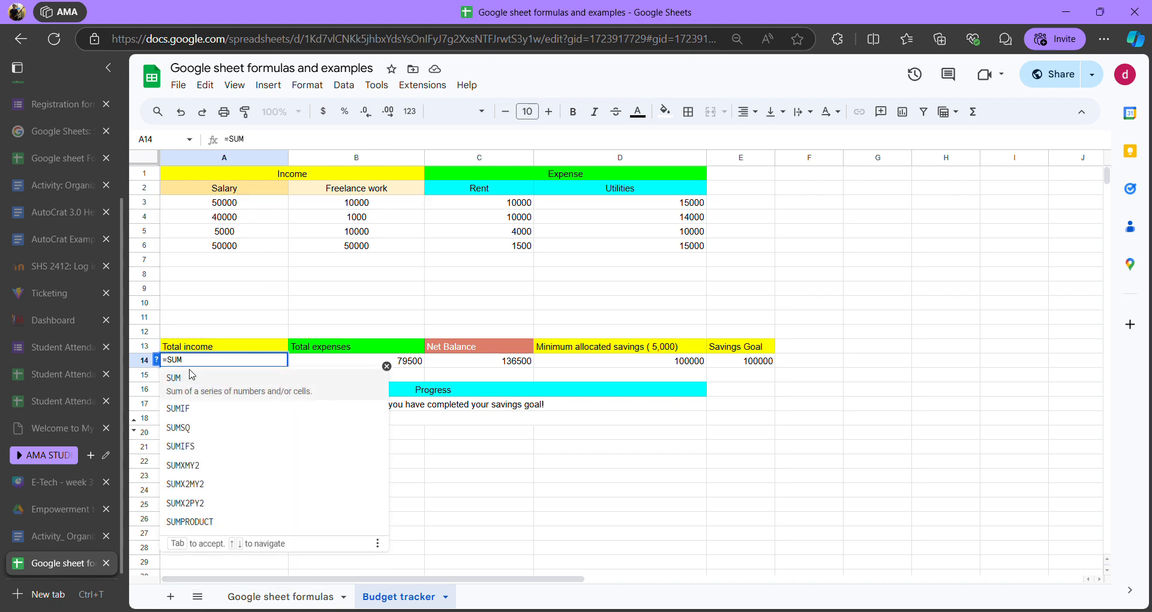
click(204, 378)
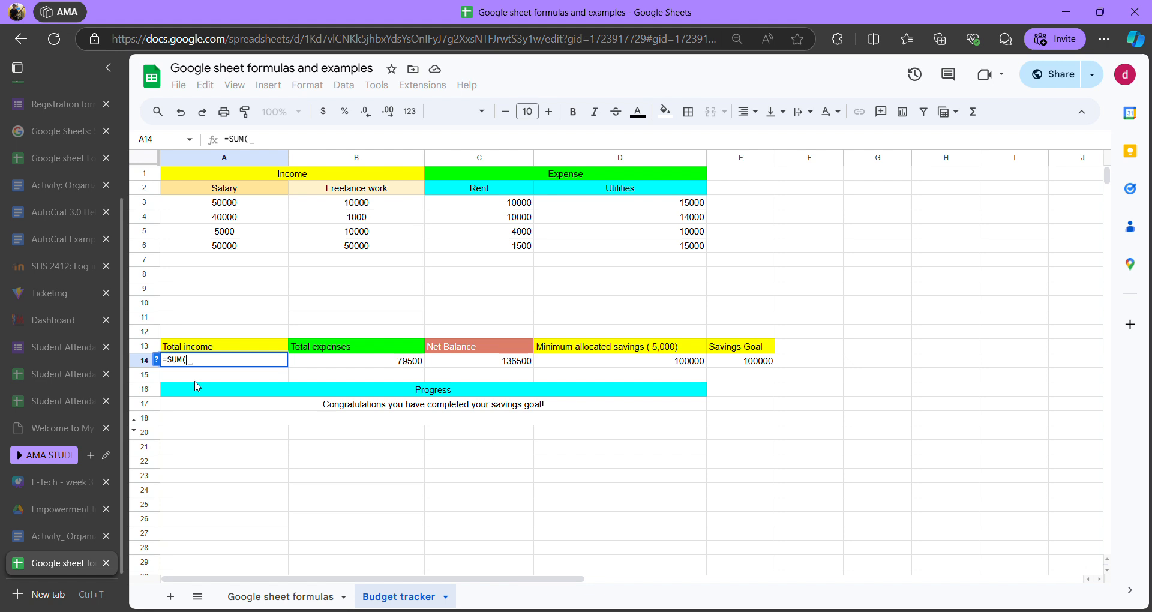
text(A3)
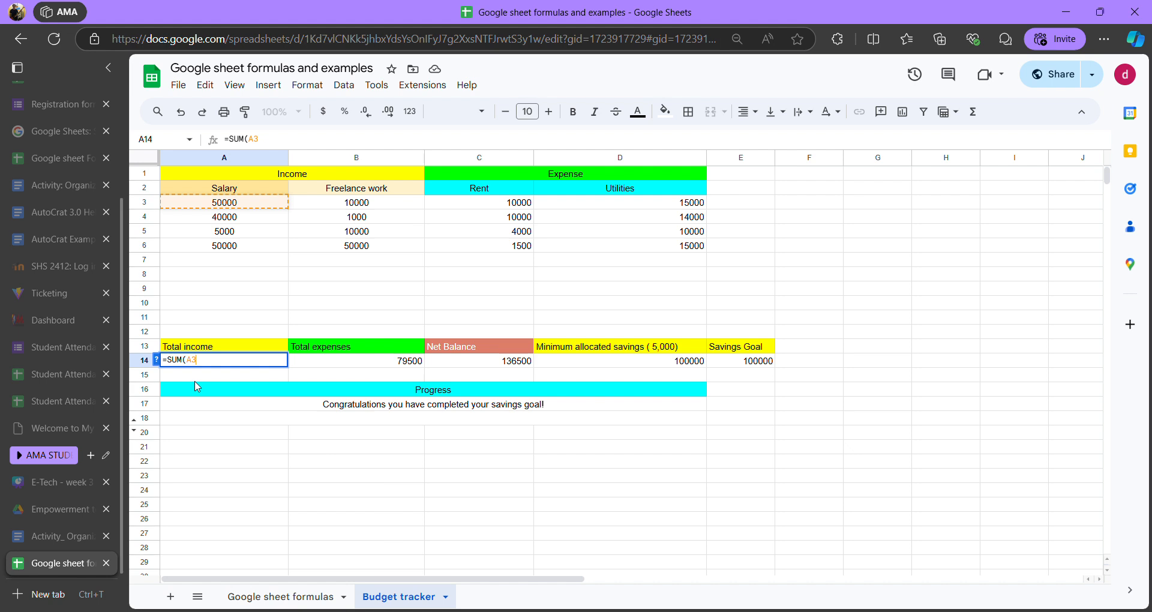
text(:)
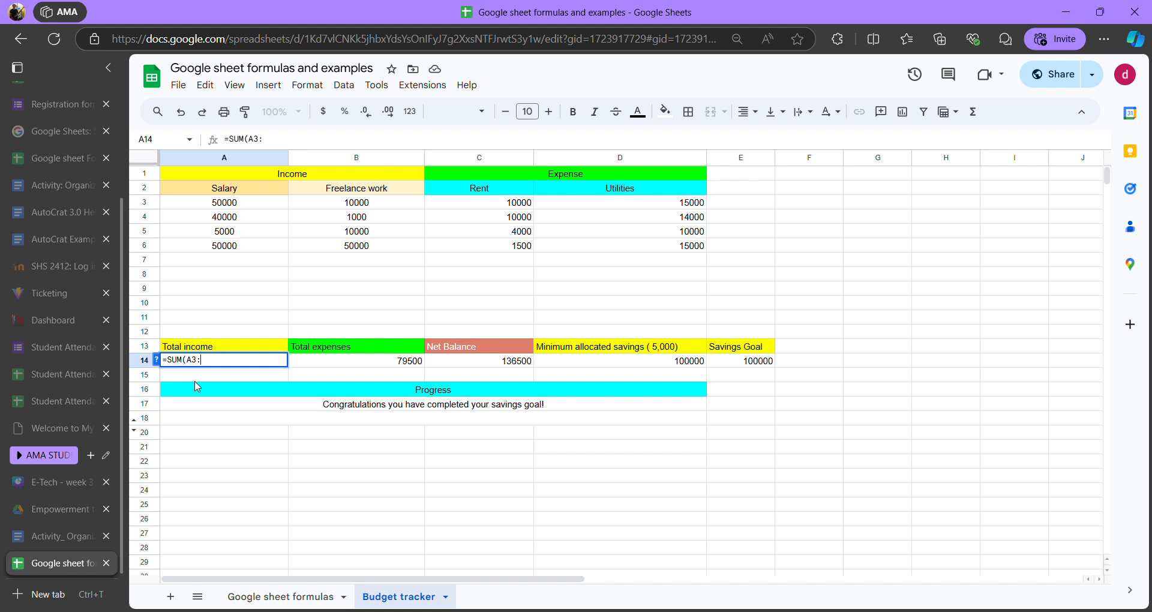
text(B12)
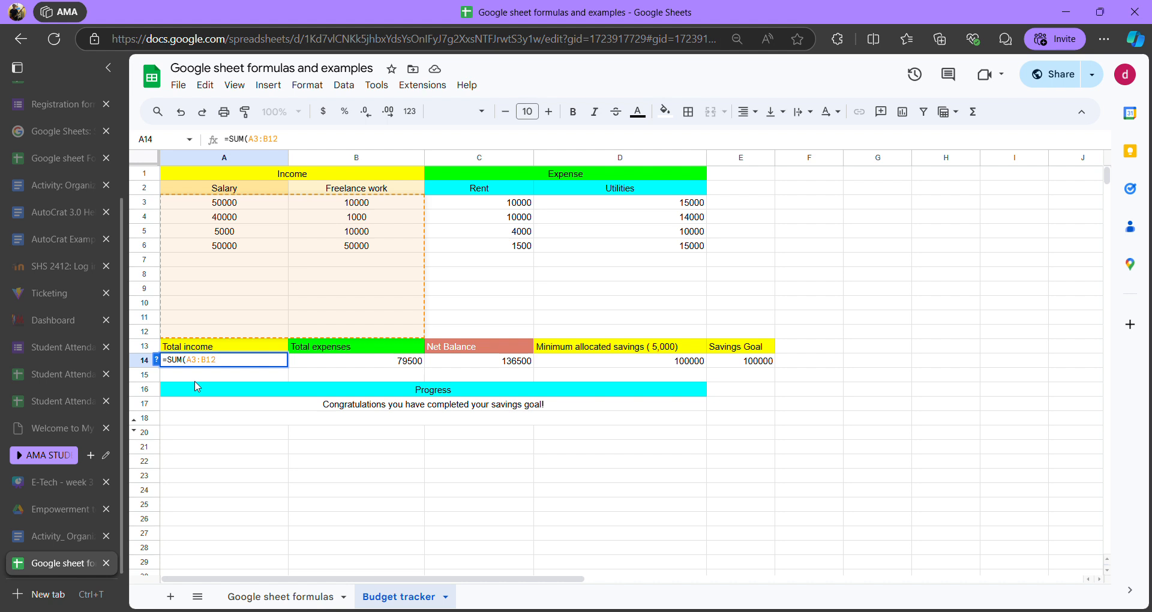
text())
- Change the end of the sum range in the Total income formula in A14 to C12
key(Left)
key(Left)
key(Left)
key(BackSpace)
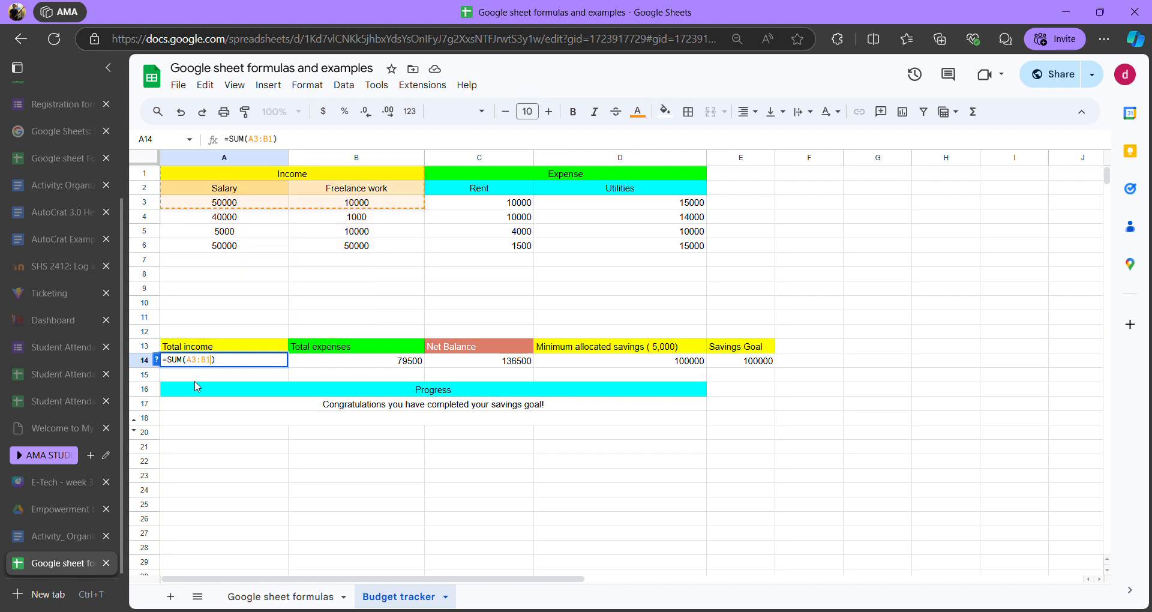
key(BackSpace)
key(BackSpace)
text(C)
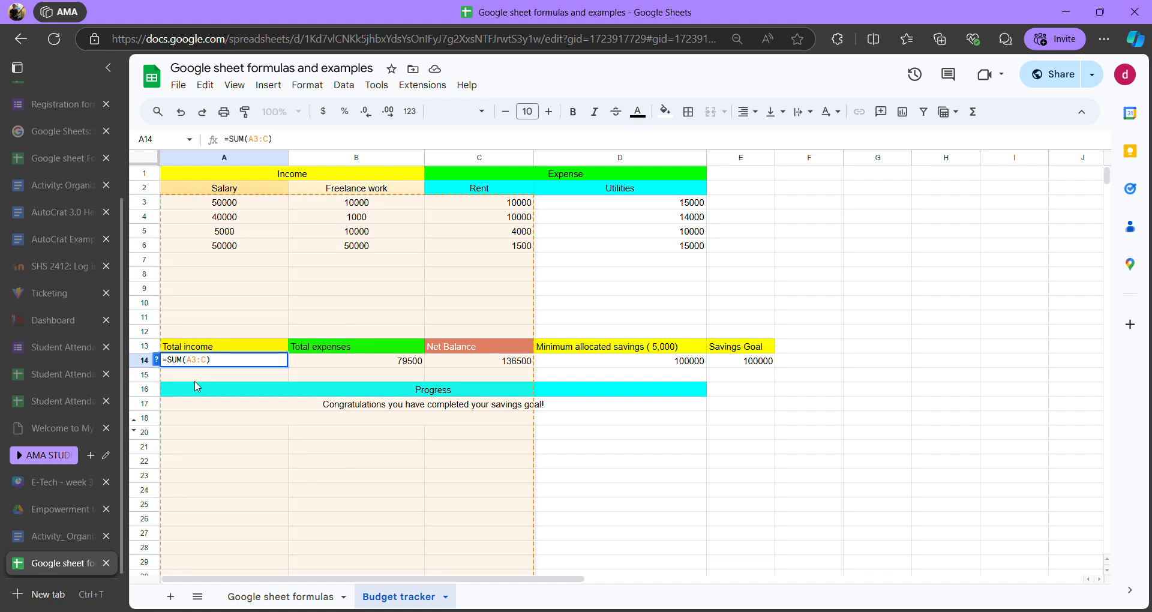
text(12)
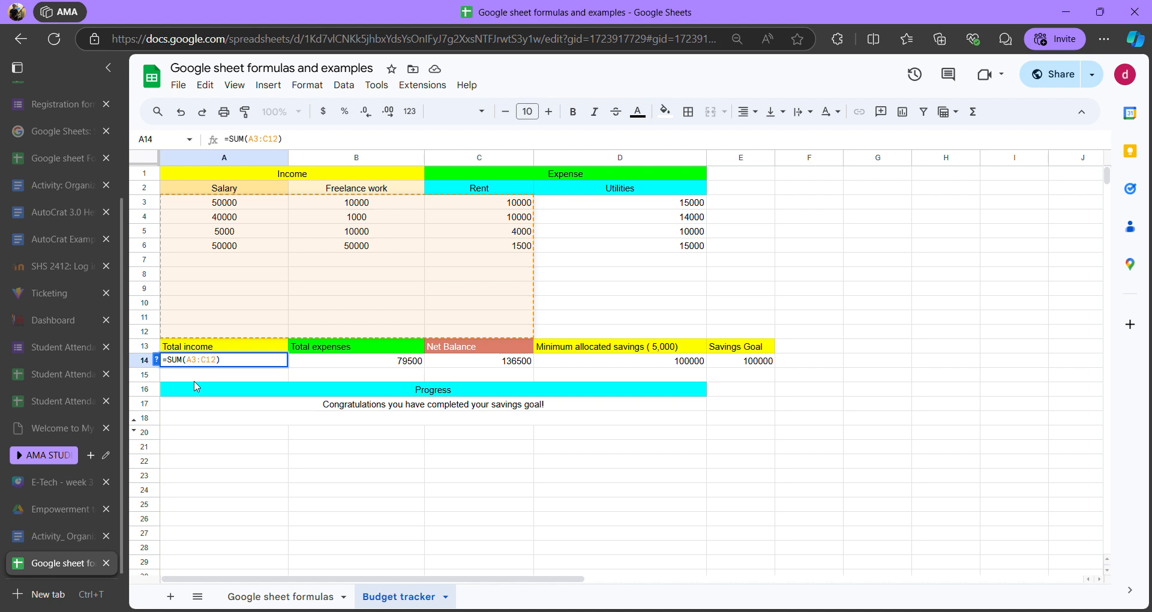
- Set the end of the sum range in A14 back to B12 so the formula reads =SUM(A3:B12)
key(BackSpace)
key(BackSpace)
key(BackSpace)
text(B)
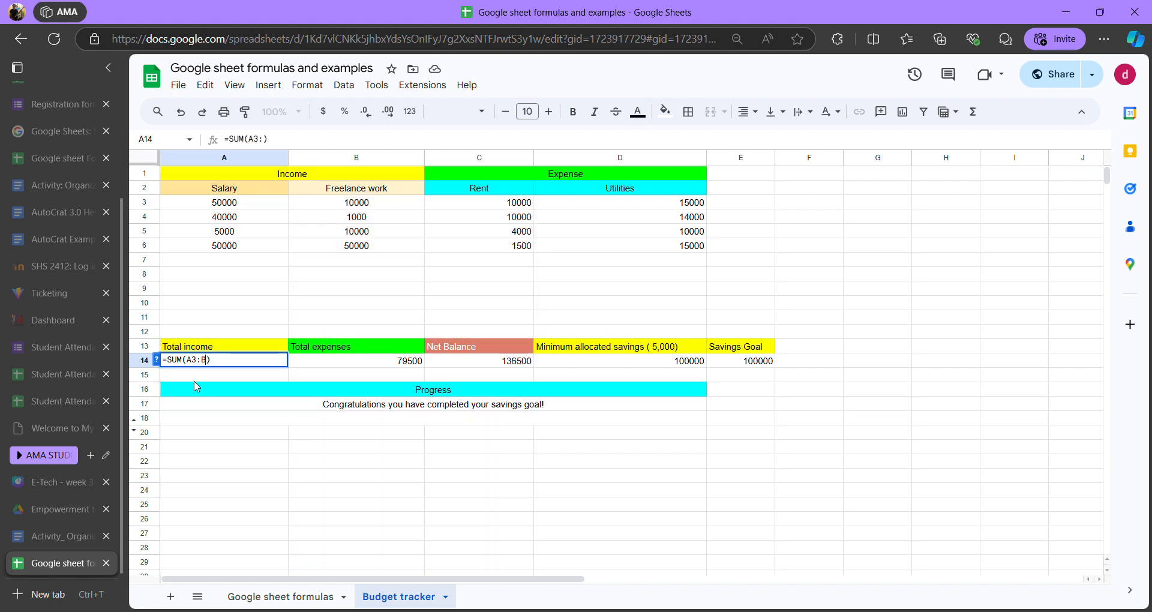
text(12)
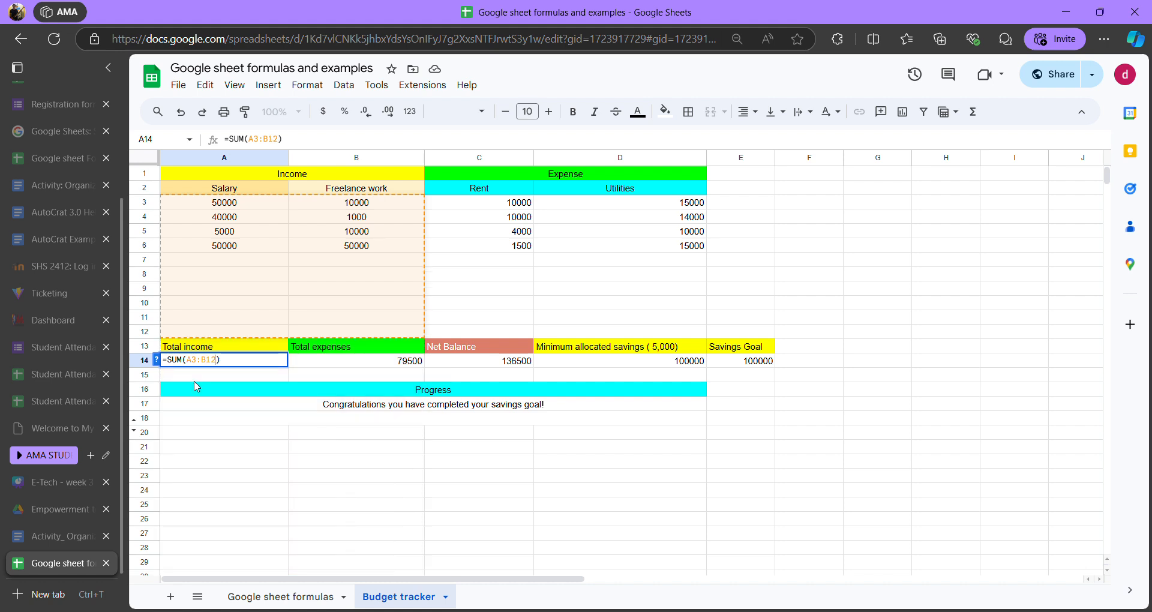
key(Return)
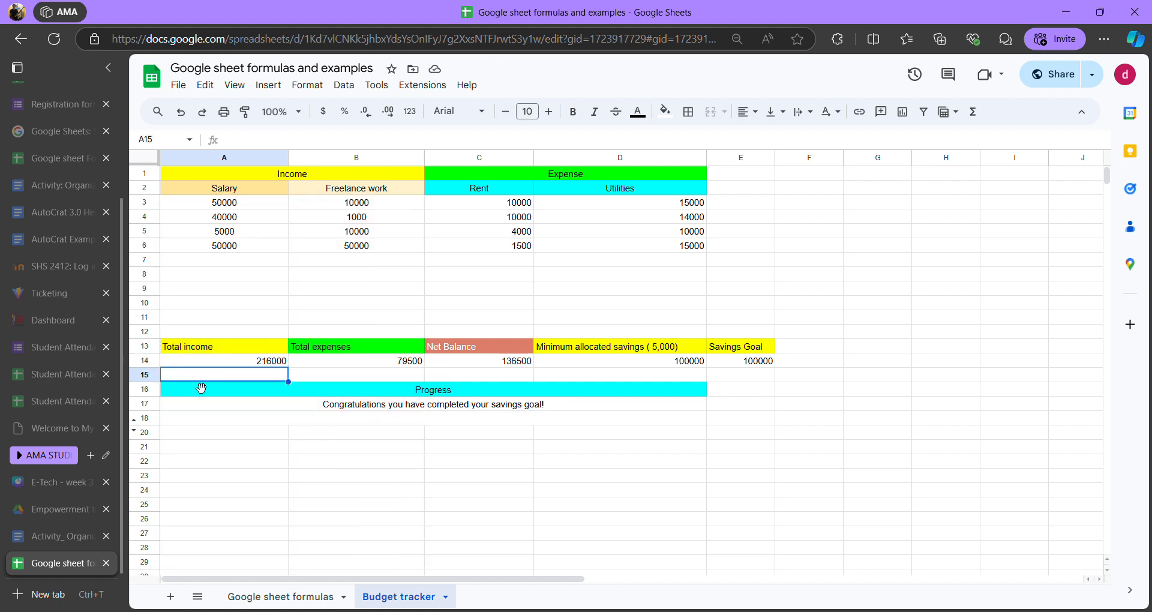
- Rewrite the Total expenses formula in cell B14 as =SUM(C3:D12)
key(Up)
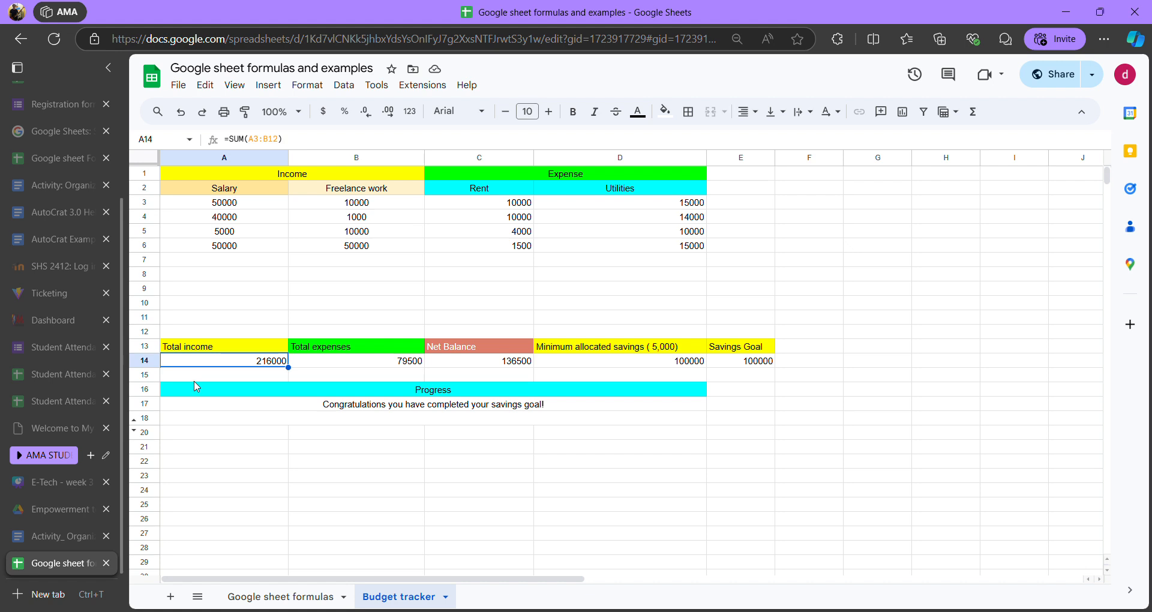
key(Right)
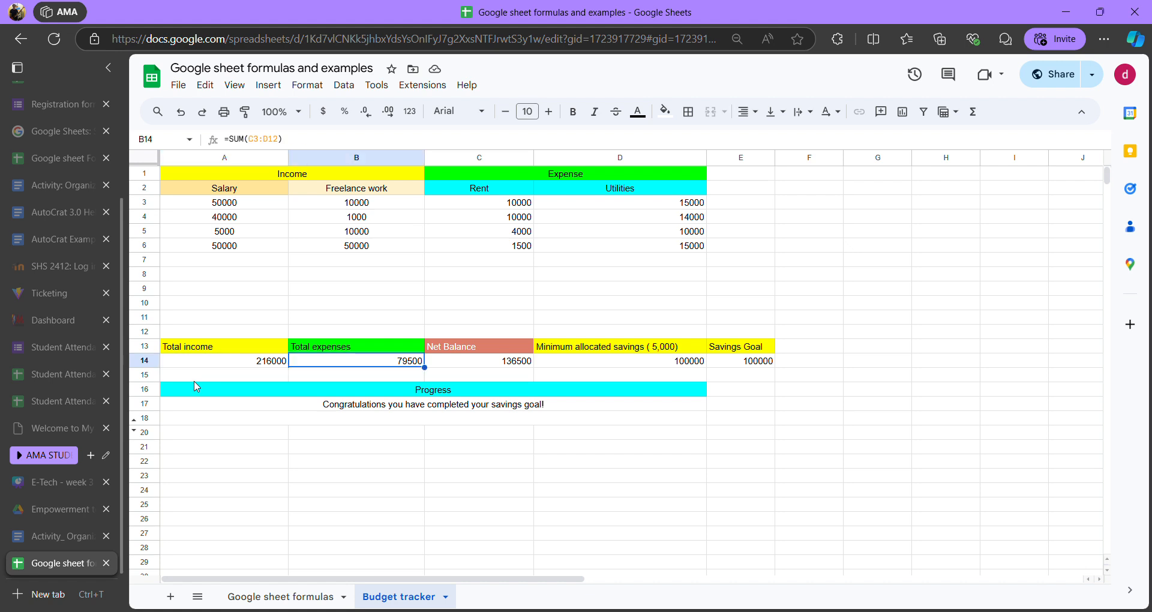
double_click(364, 365)
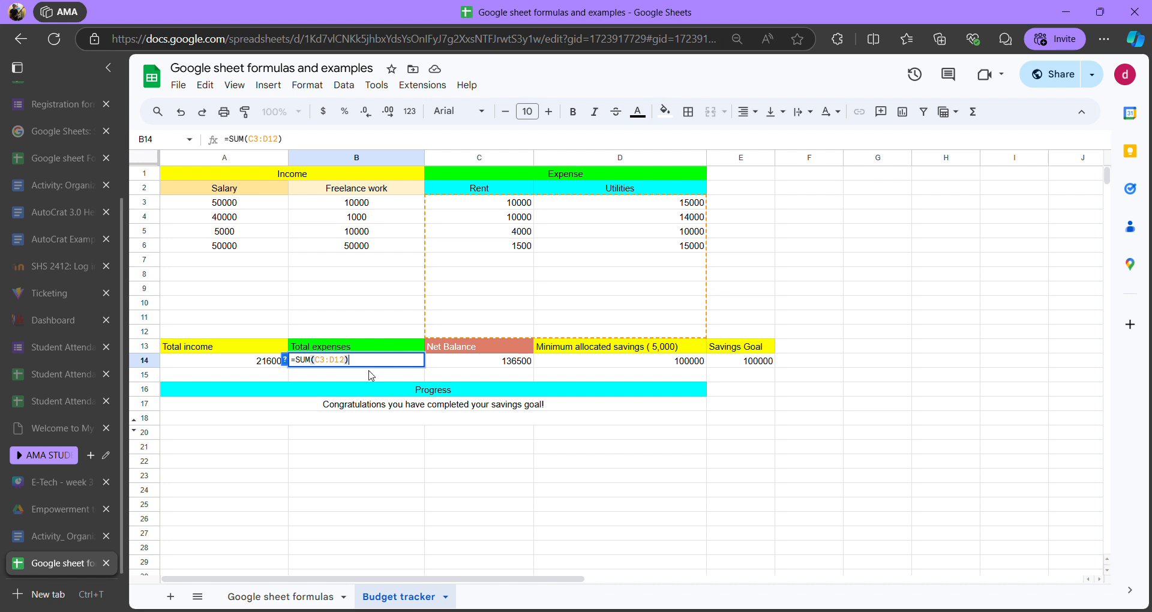
key(BackSpace)
key(BackSpace)
key(BackSpace)
key(BackSpace)
key(BackSpace)
key(BackSpace)
key(BackSpace)
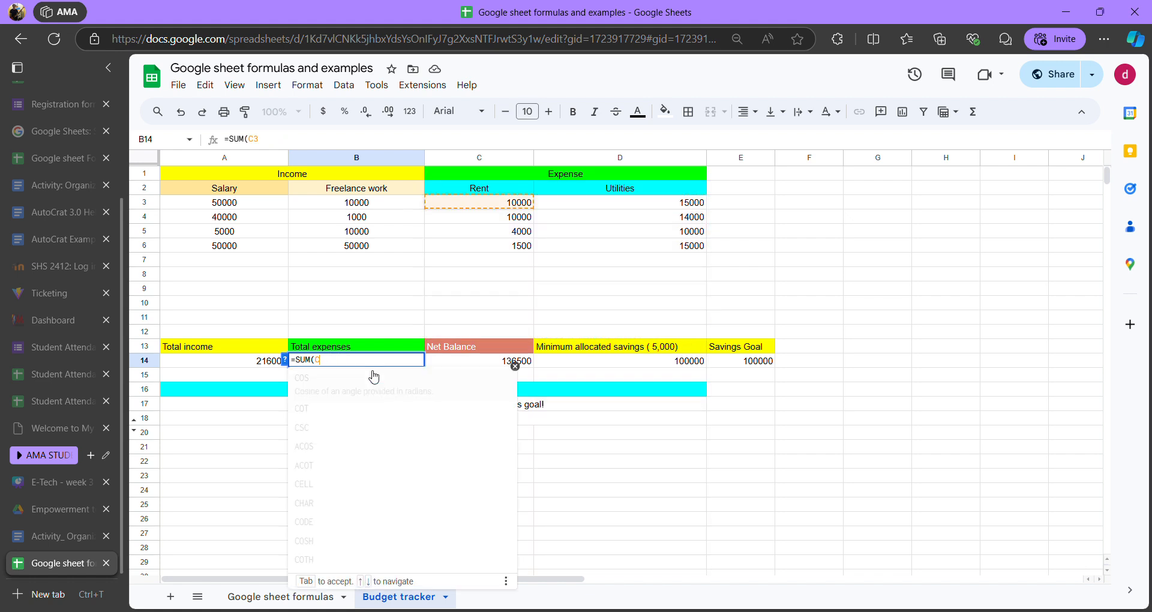
text(C3)
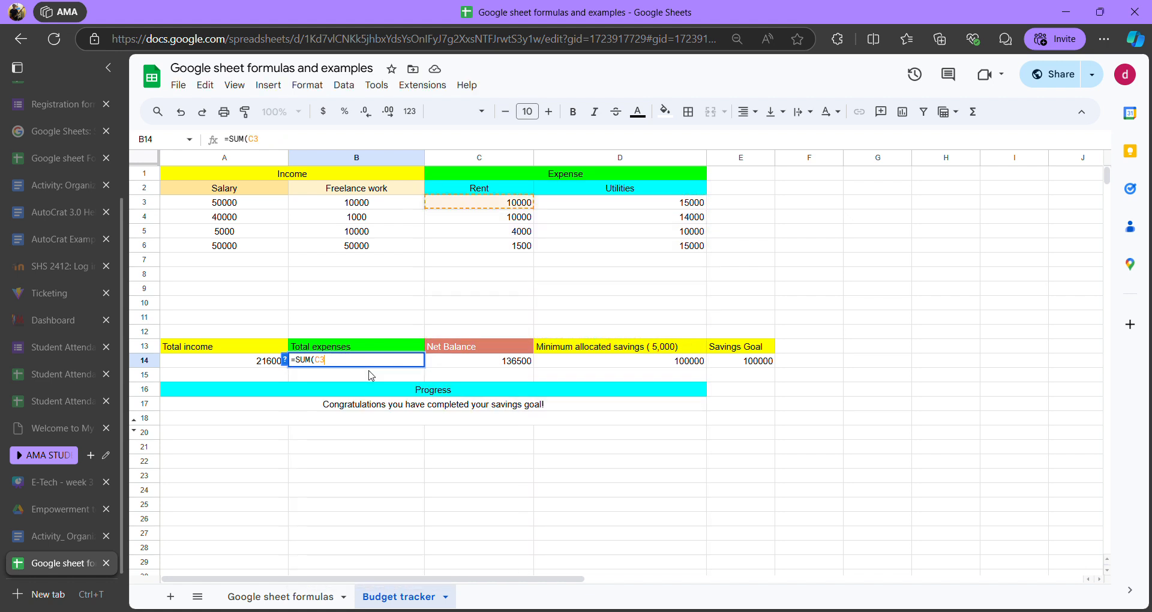
text(:)
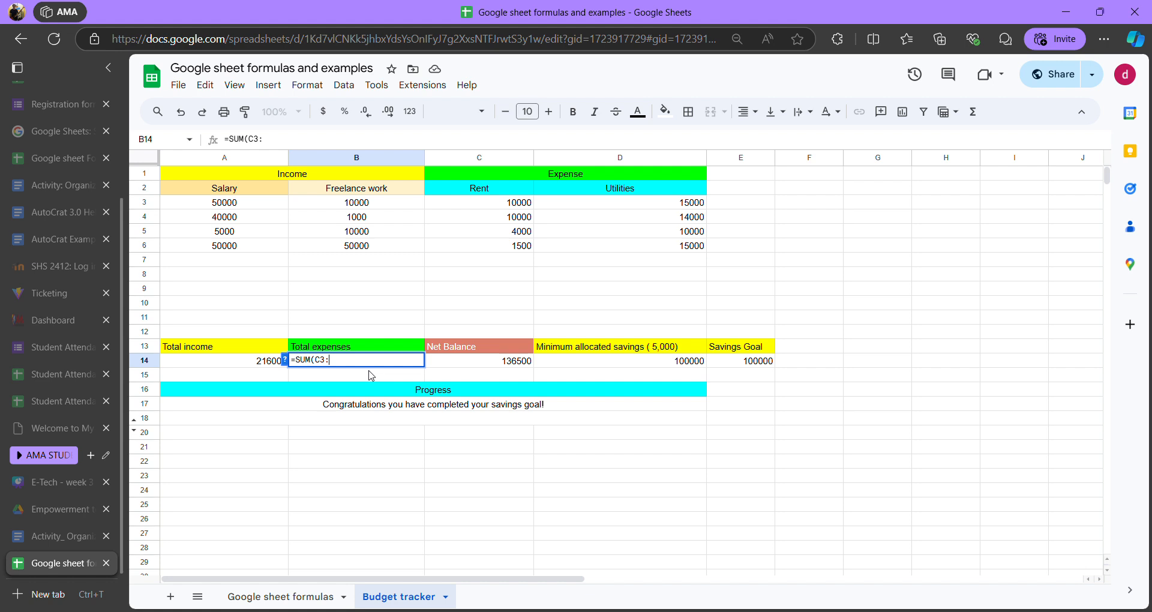
text(D)
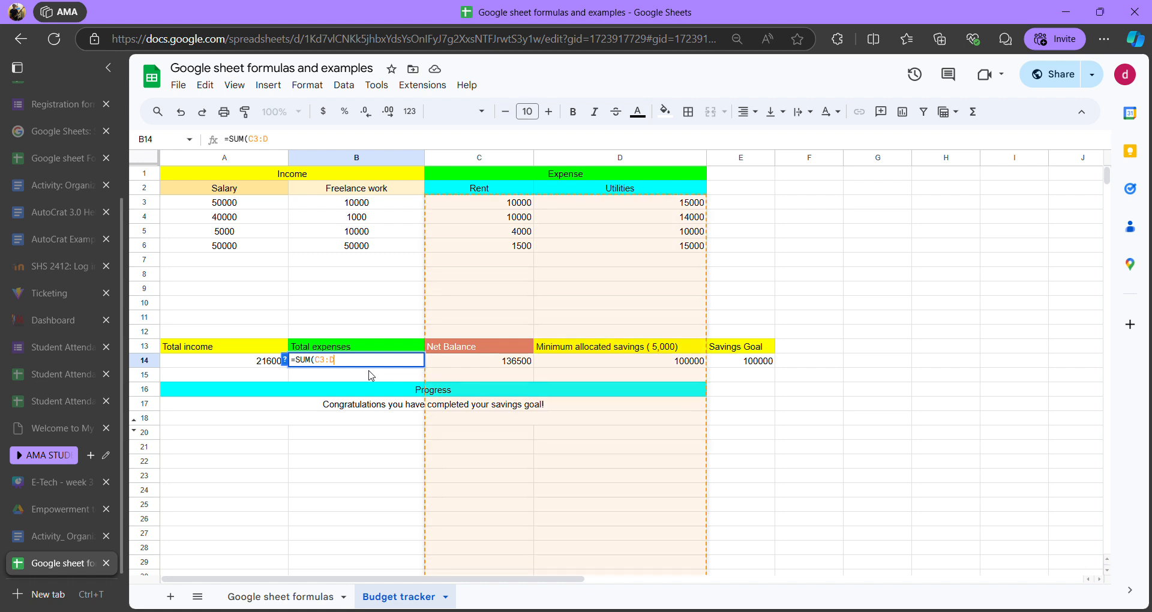
text(12))
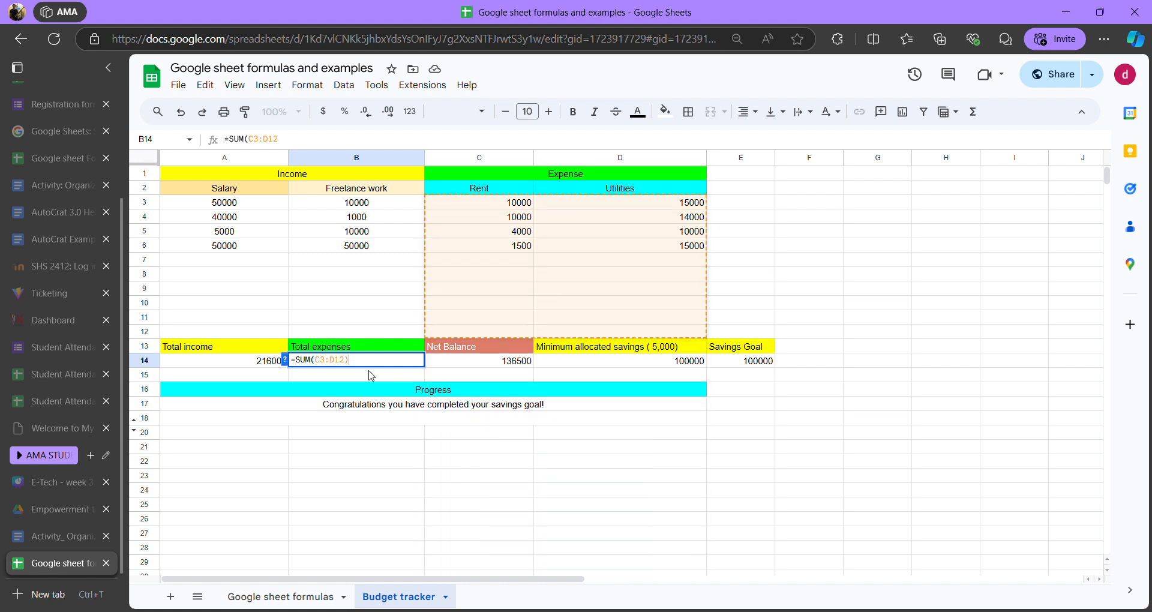
key(Left)
key(Left)
key(Return)
- Examine the Net Balance formula in C14 and its references to Total income and Total expenses
key(Up)
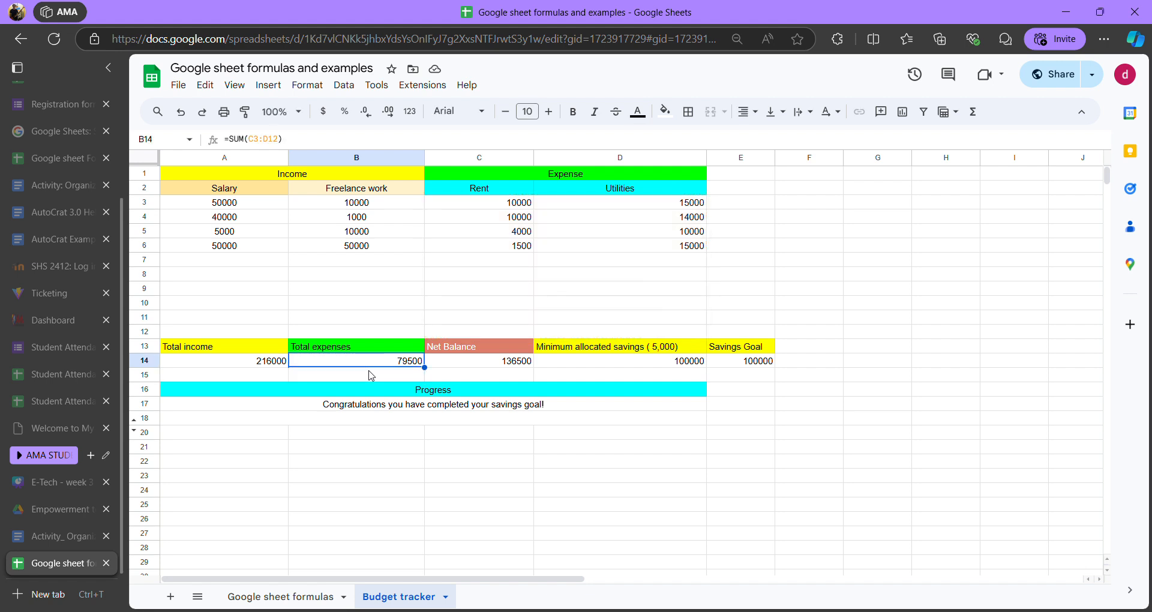
key(Right)
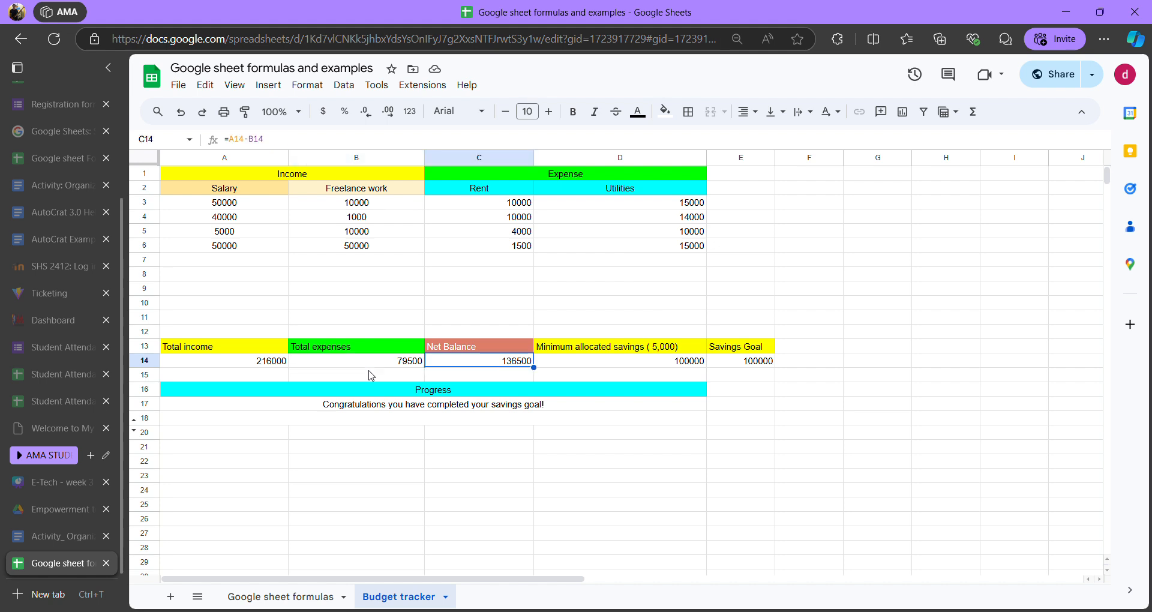
double_click(475, 363)
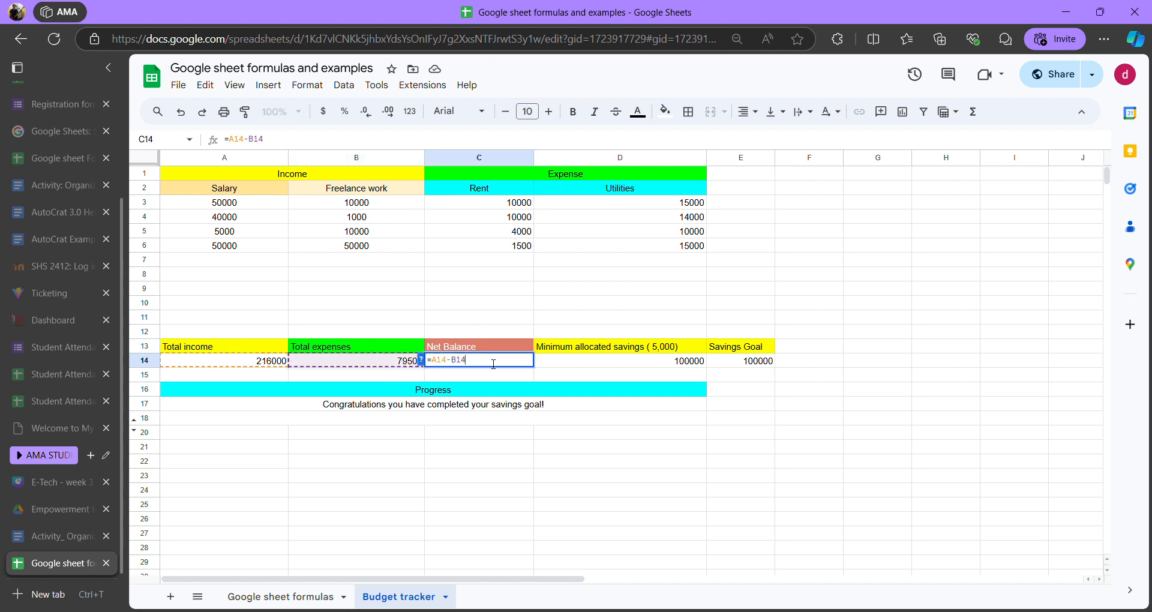
key(Return)
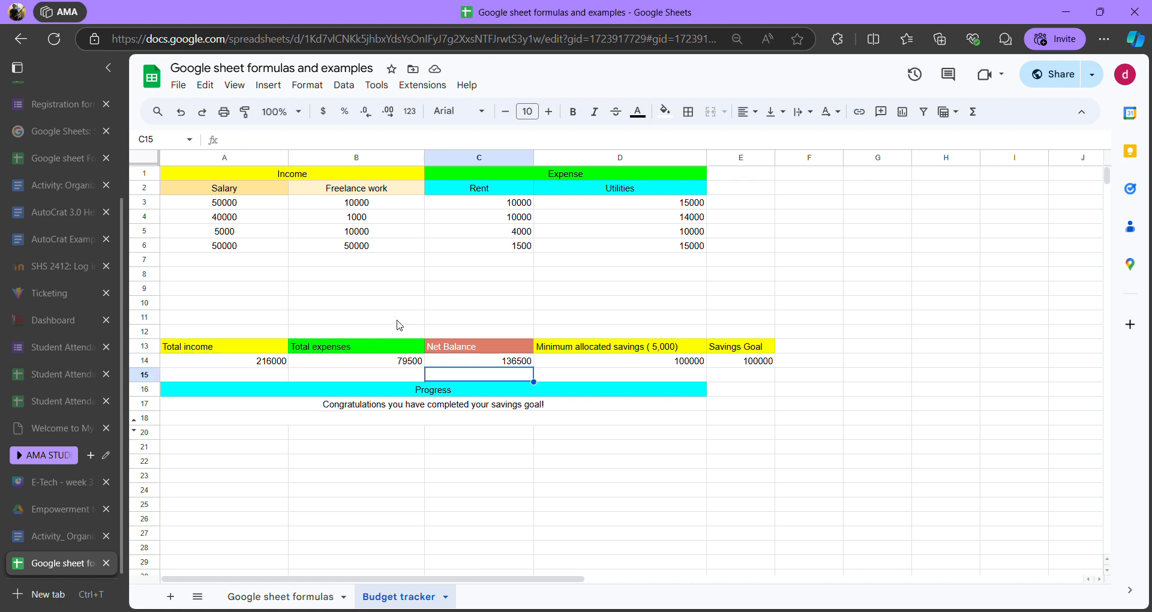
click(460, 362)
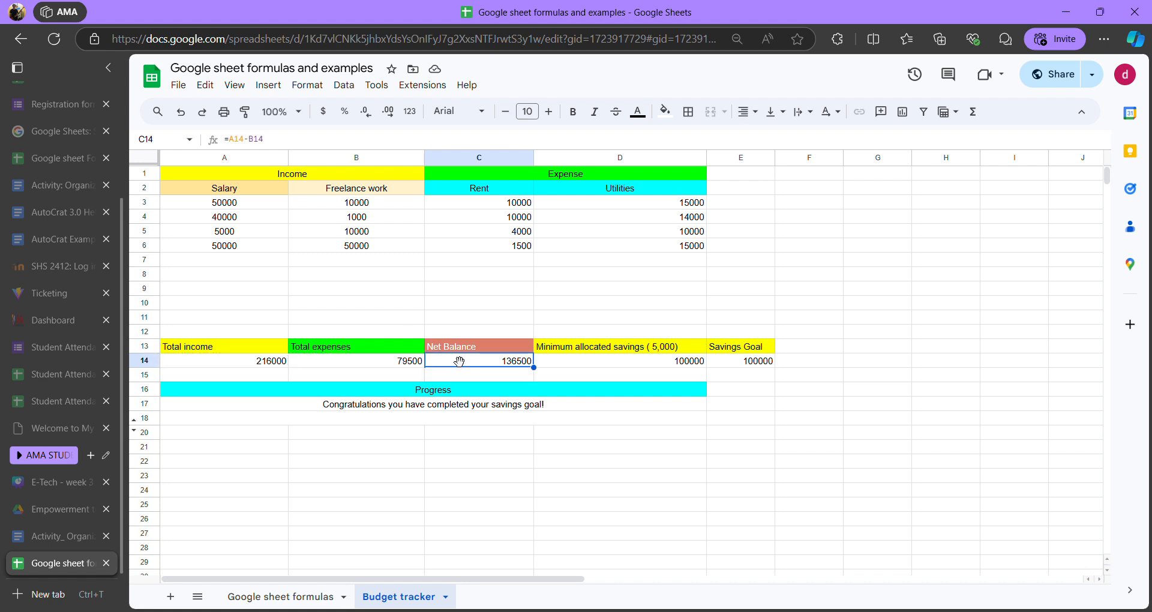
double_click(495, 363)
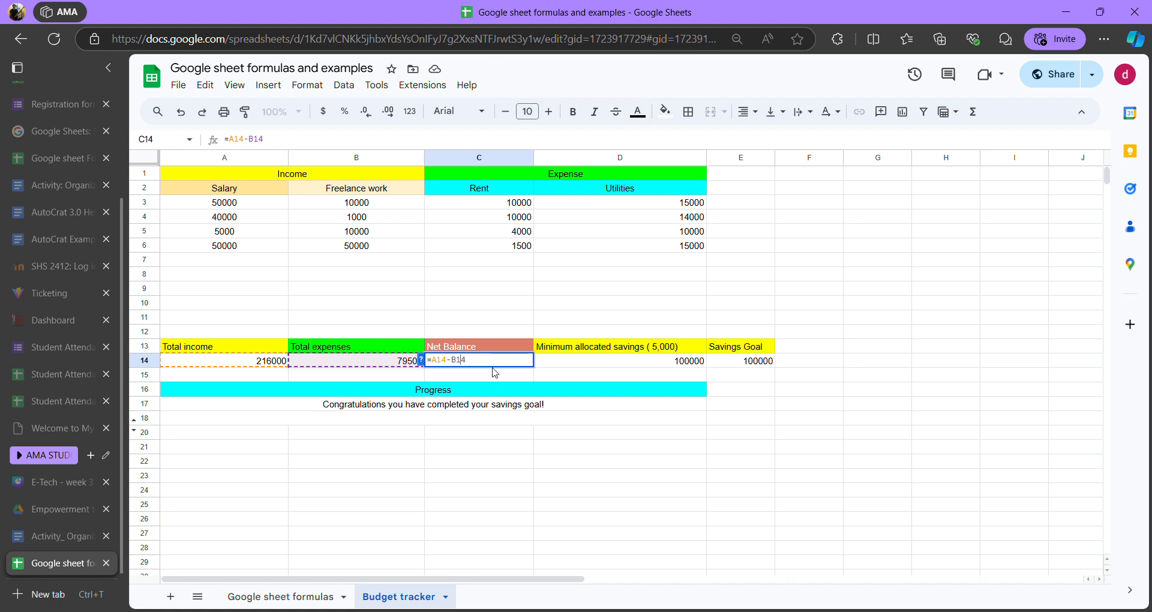
key(Left)
key(Left)
key(Left)
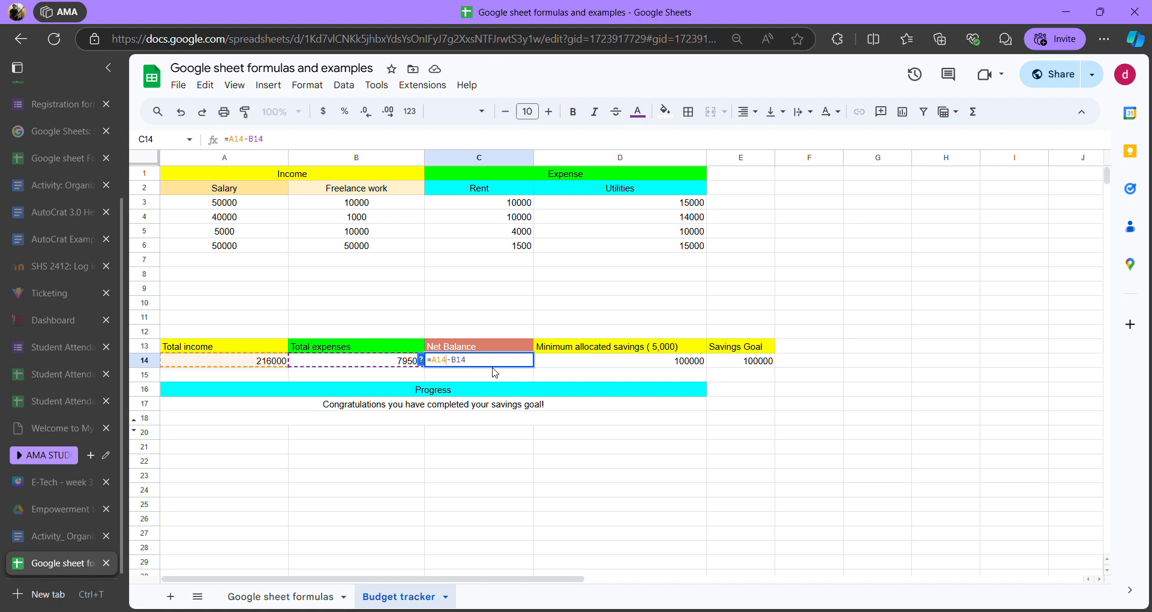
key(Right)
key(Right)
key(Right)
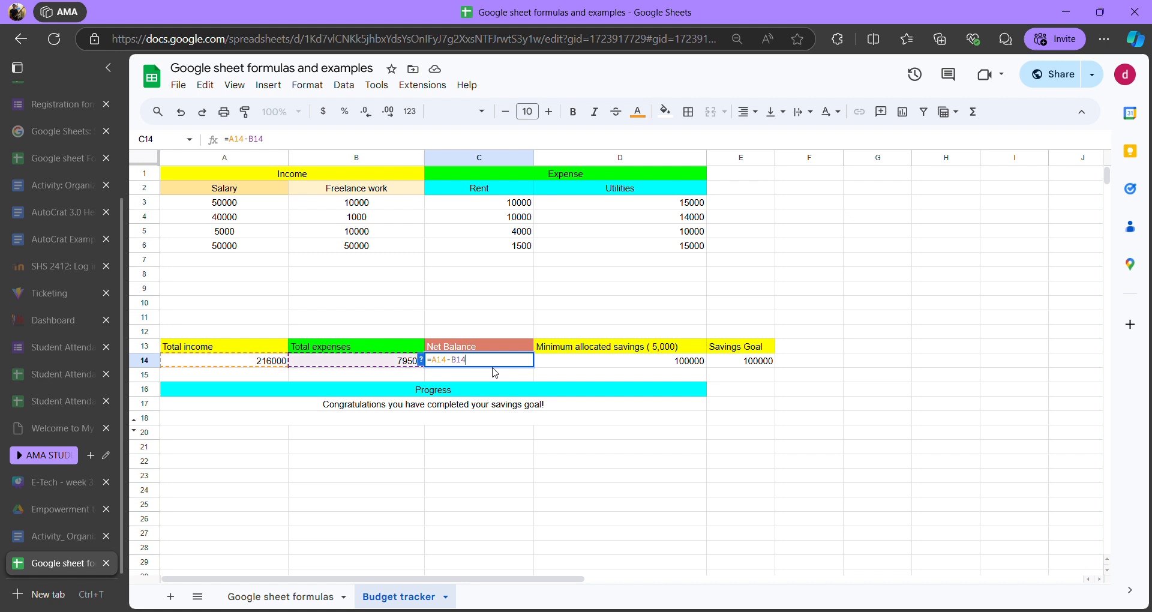
- Rewrite the Net Balance formula in cell C14 as =A14-B14
key(BackSpace)
key(BackSpace)
key(BackSpace)
key(BackSpace)
key(BackSpace)
key(BackSpace)
key(BackSpace)
text(A14)
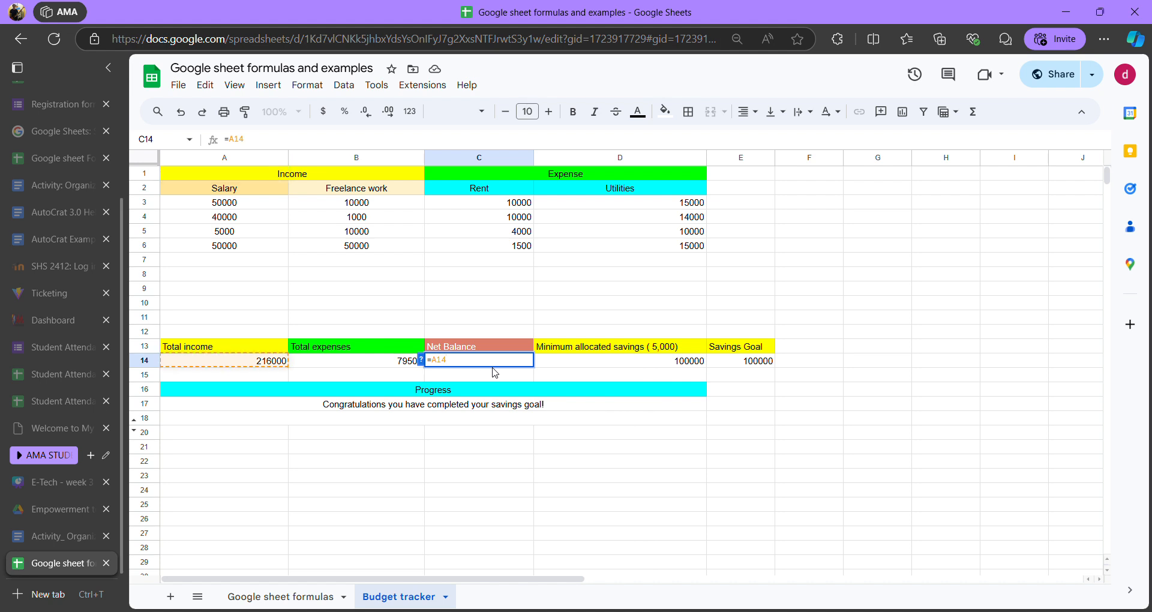
text(-)
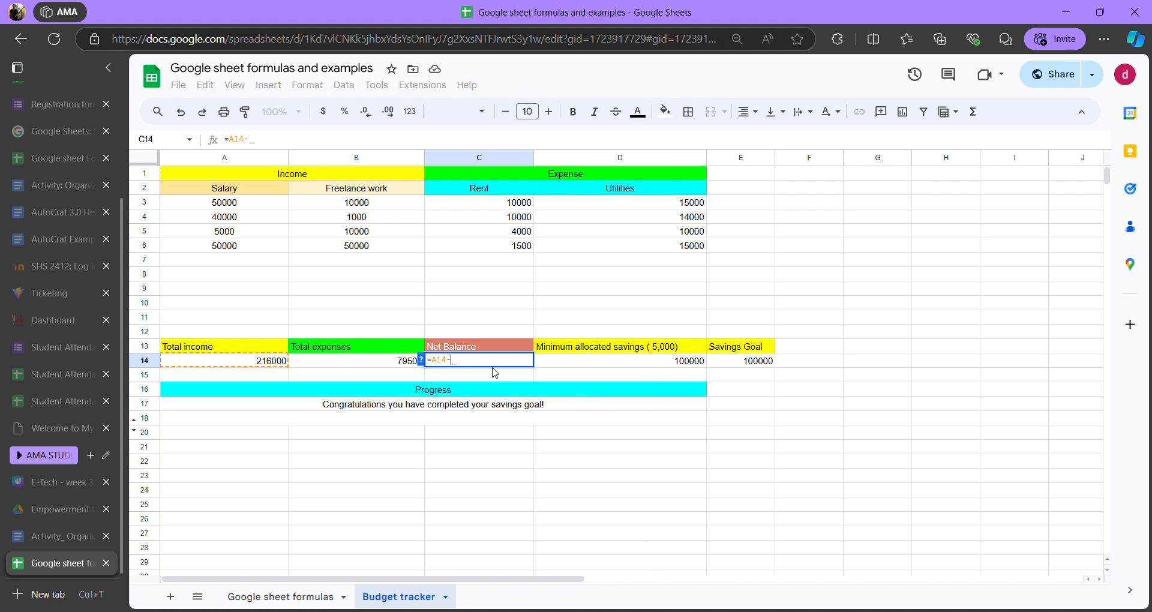
text(B14)
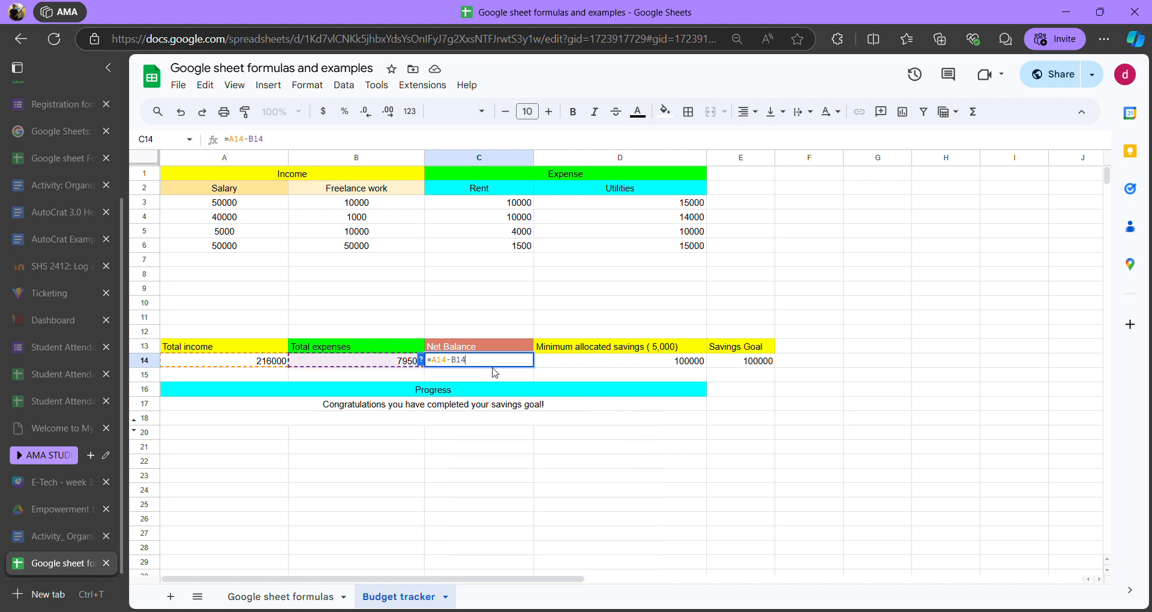
key(Return)
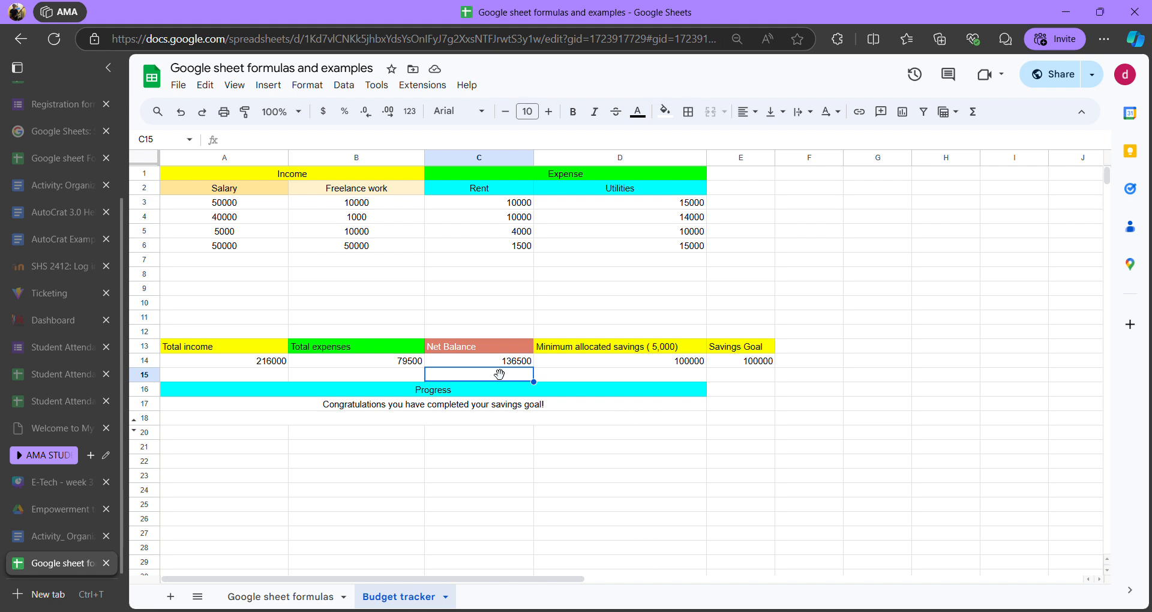
- Inspect the Net Balance in C14, then the Minimum allocated savings heading in D13 and the amount in D14
click(500, 362)
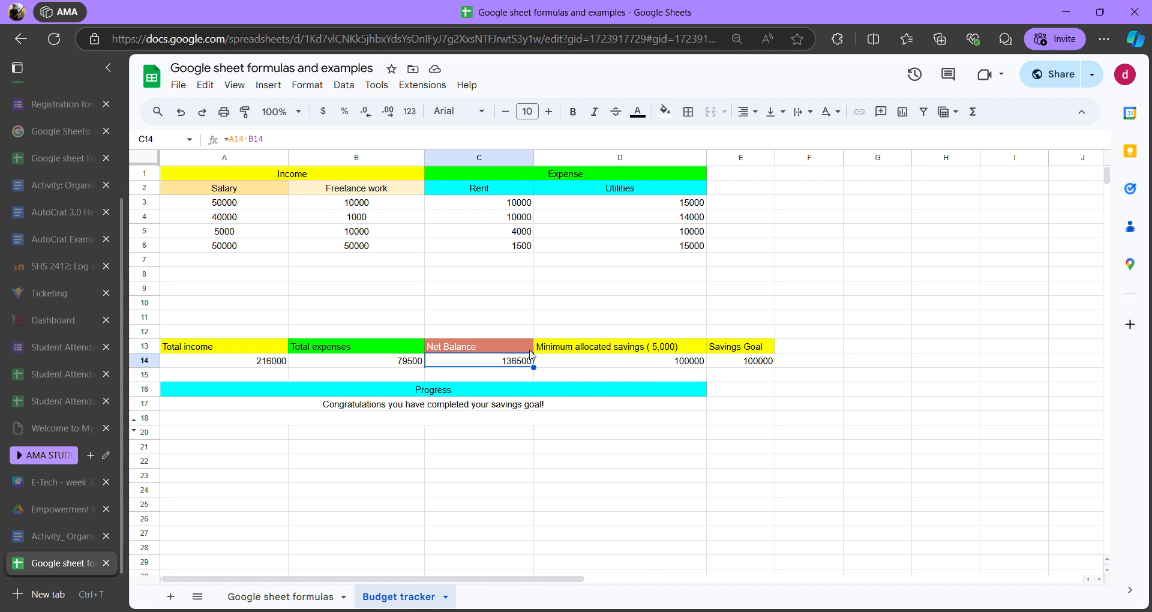
click(639, 366)
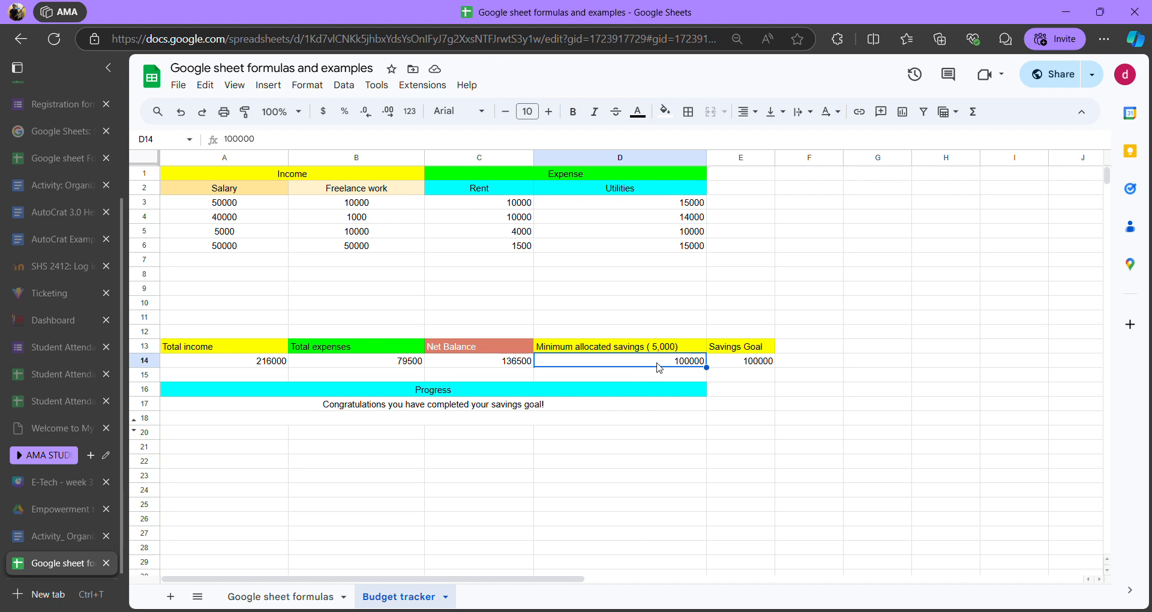
click(656, 350)
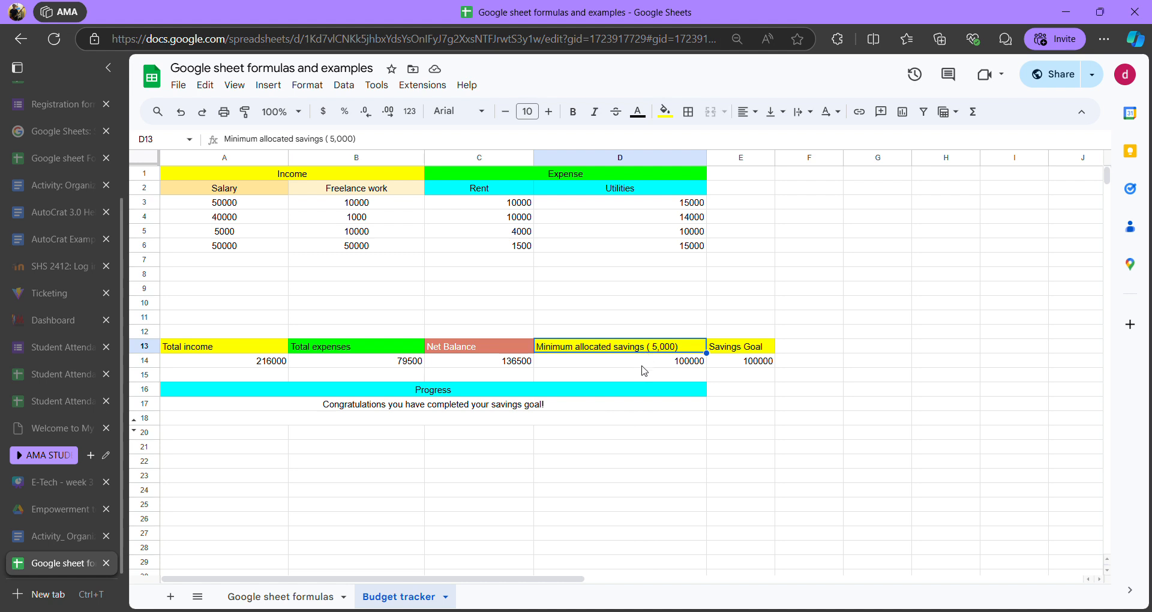
double_click(643, 368)
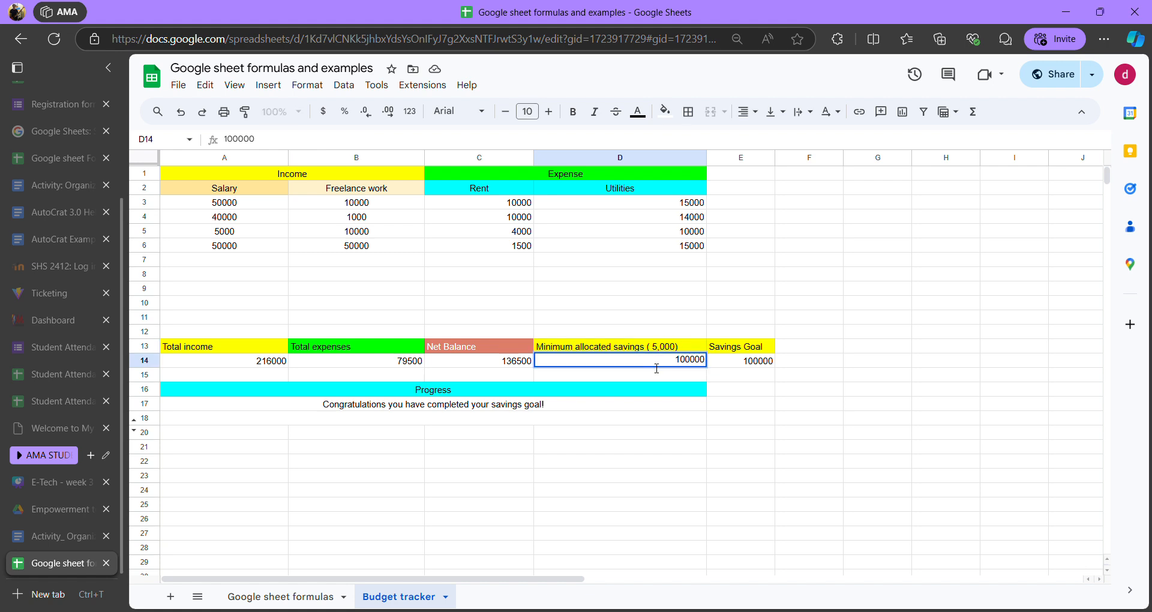
mouse_move(675, 359)
mouse_down()
mouse_move(702, 357)
mouse_move(696, 366)
mouse_up()
click(659, 360)
click(659, 362)
drag(665, 367, 698, 363)
key(Right)
key(Return)
- Compare the Savings Goal in E14 with the allocated savings in D14 and inspect the Progress formula in A17
click(761, 364)
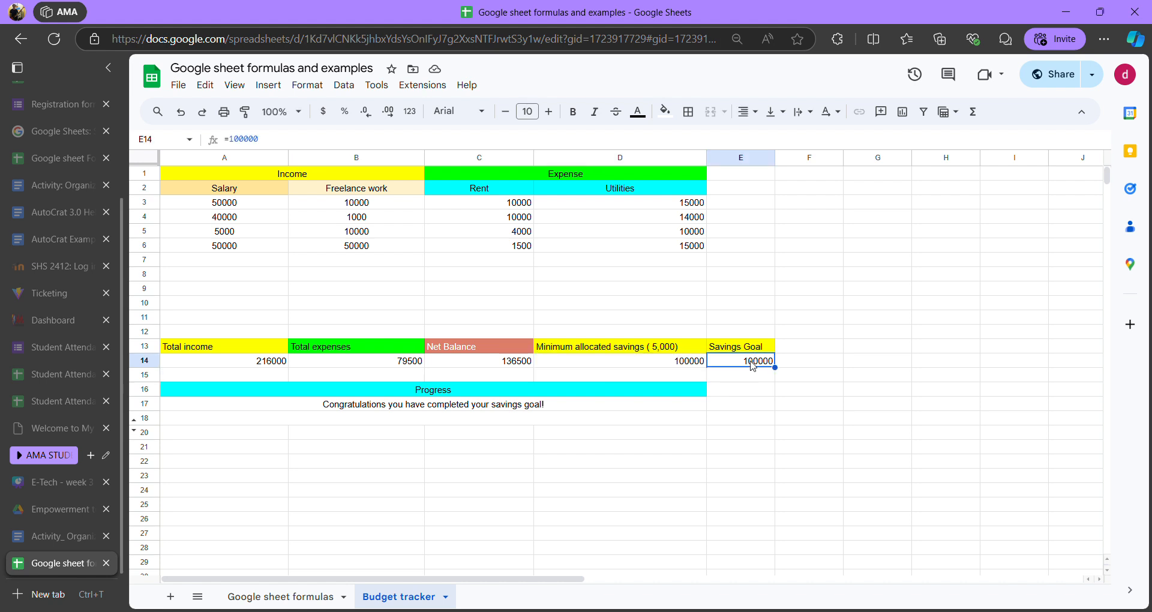
click(668, 363)
click(743, 363)
click(672, 364)
click(745, 365)
click(443, 411)
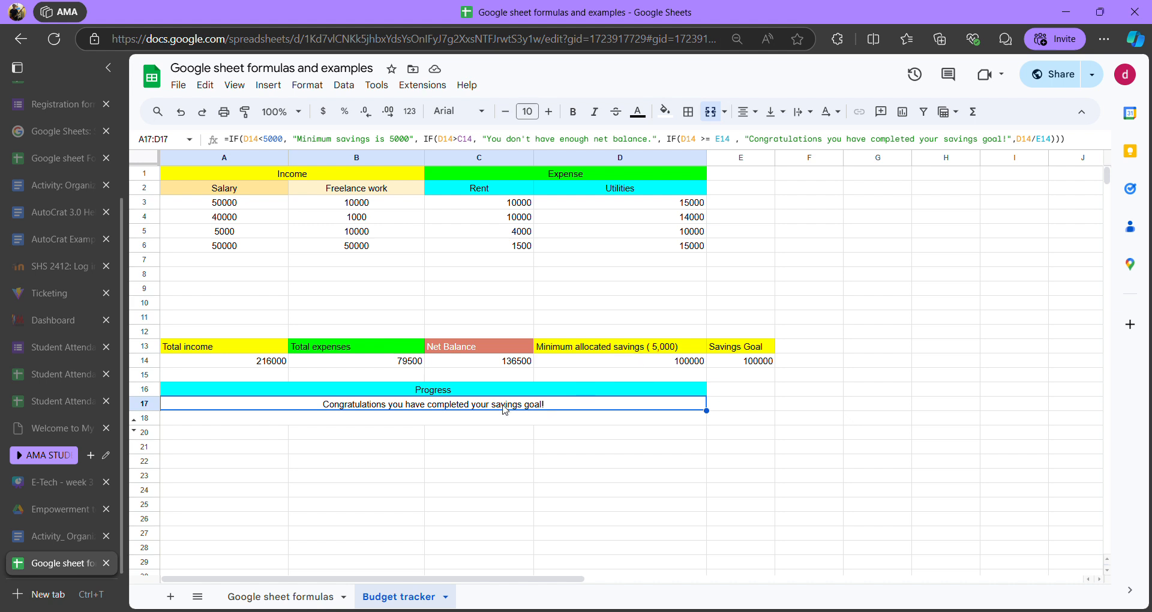
- Set the minimum allocated savings amount in cell D14 to 50000
click(666, 368)
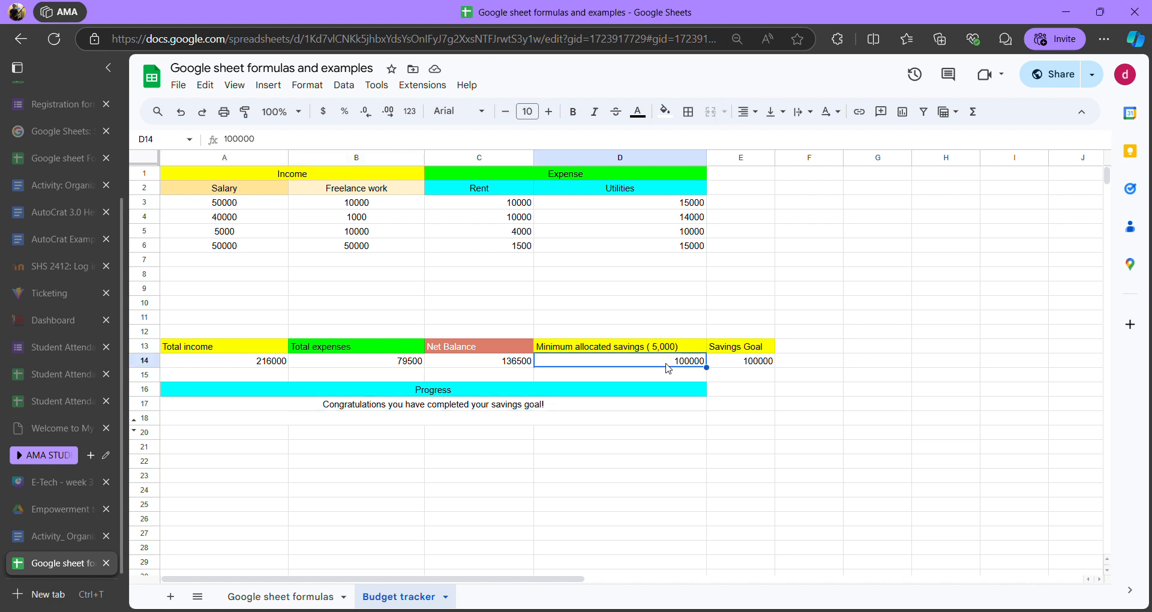
double_click(653, 366)
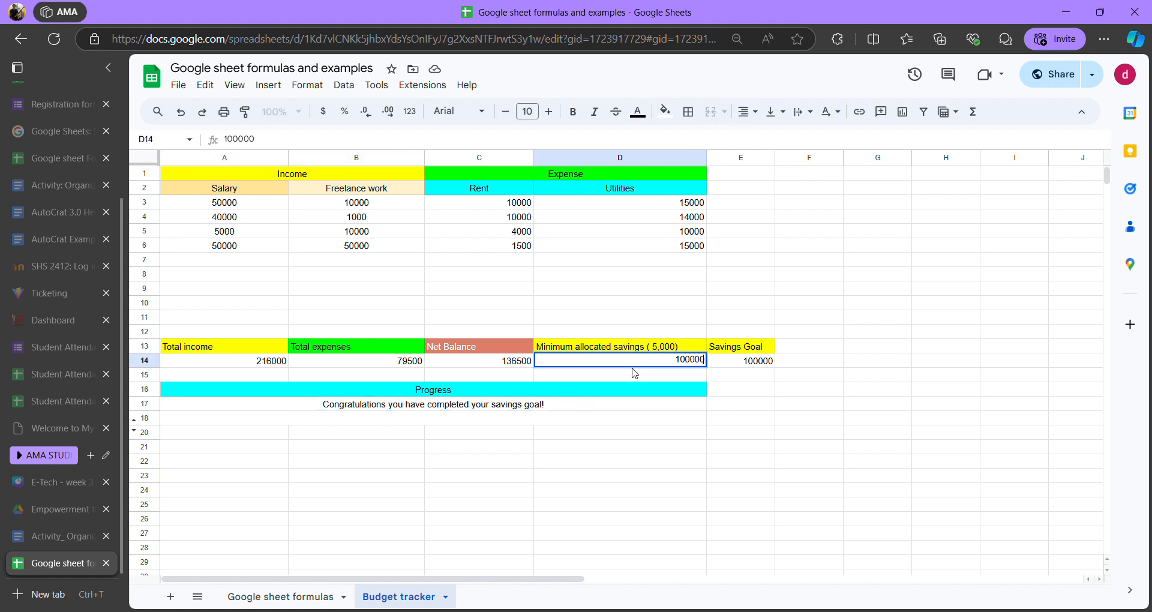
key(BackSpace)
key(BackSpace)
key(BackSpace)
key(BackSpace)
key(BackSpace)
text(50000)
key(Return)
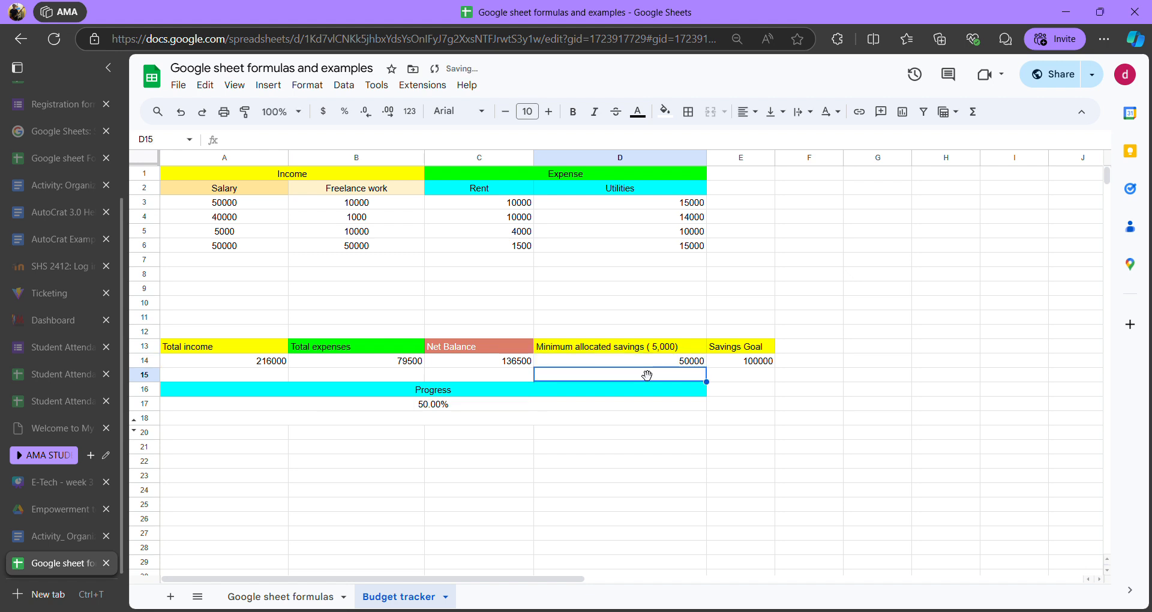
- Compare the allocated savings in D14 with the Savings Goal in E14 and examine the nested IF formula in Progress cell A17
click(660, 363)
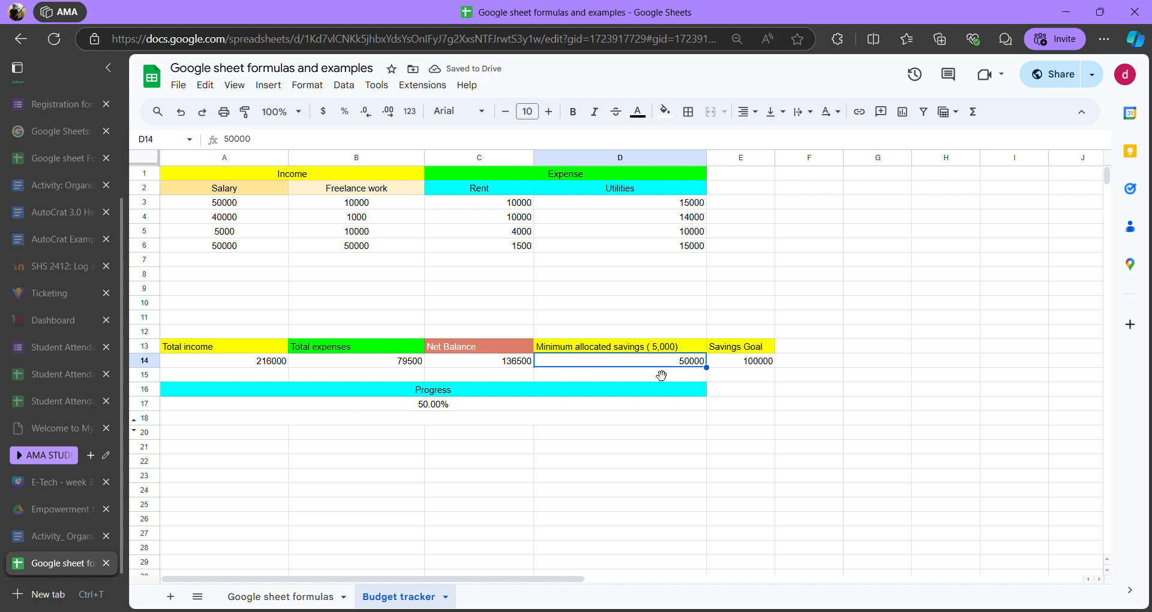
click(742, 367)
click(683, 366)
click(443, 406)
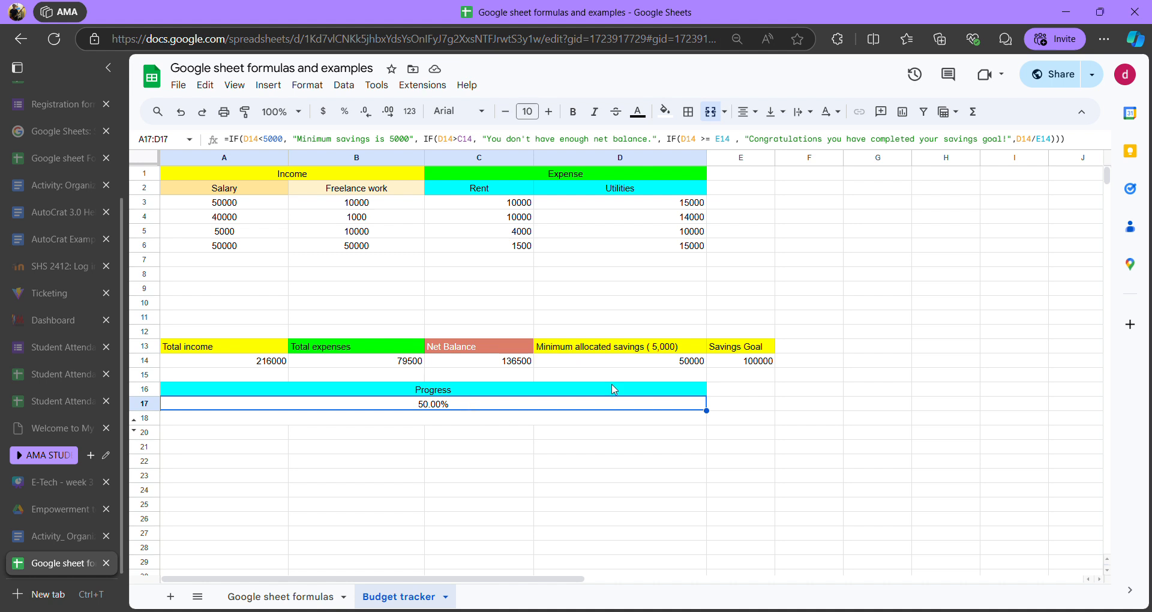
click(751, 367)
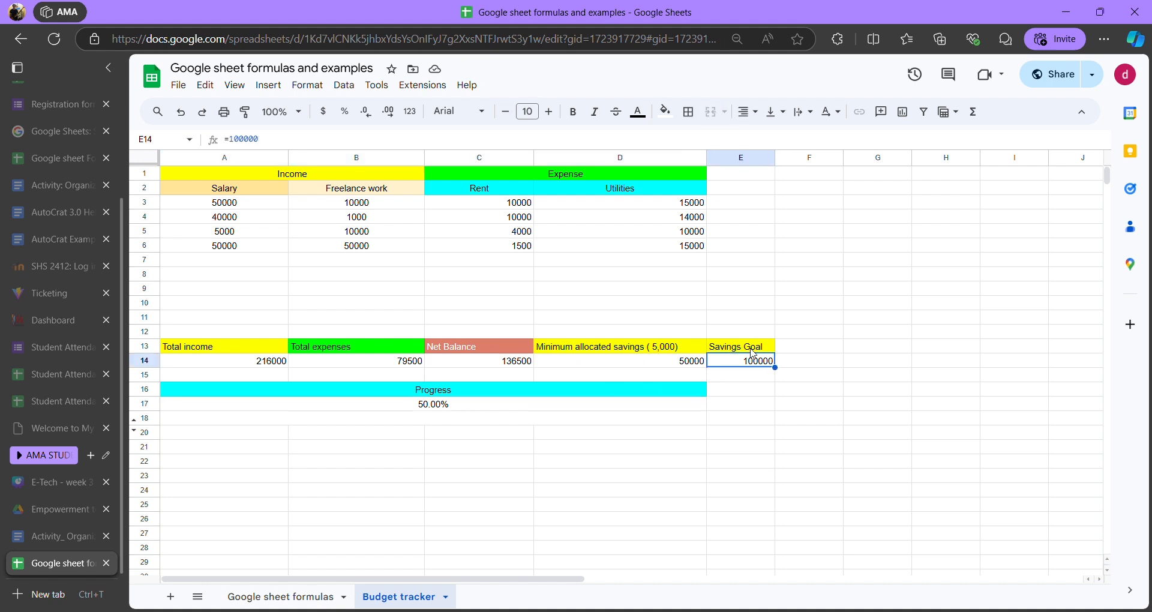
click(658, 364)
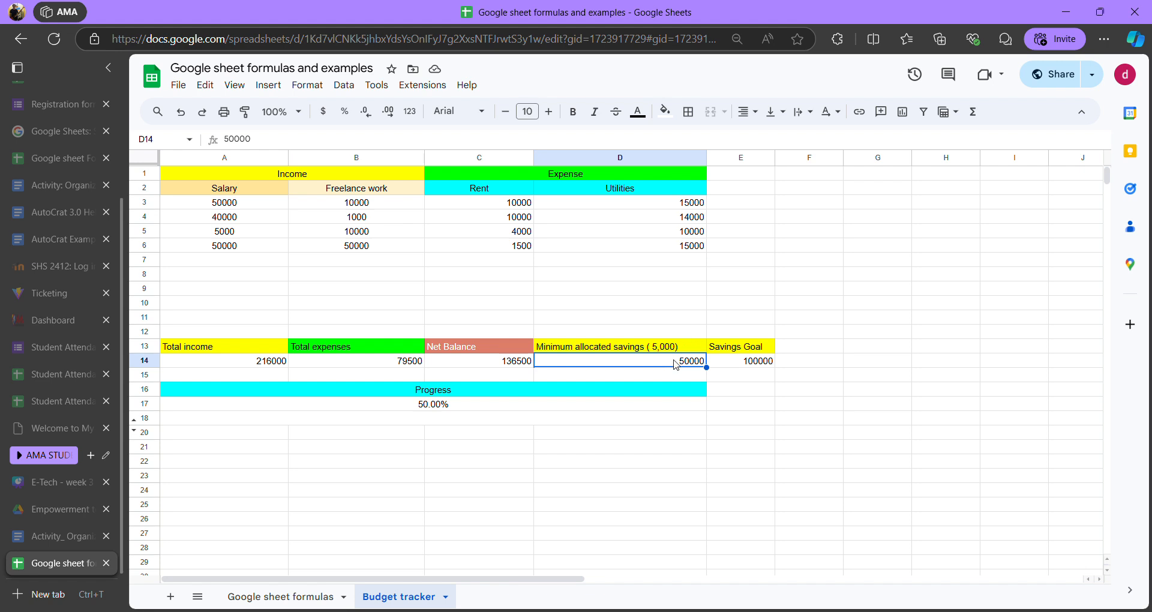
click(454, 407)
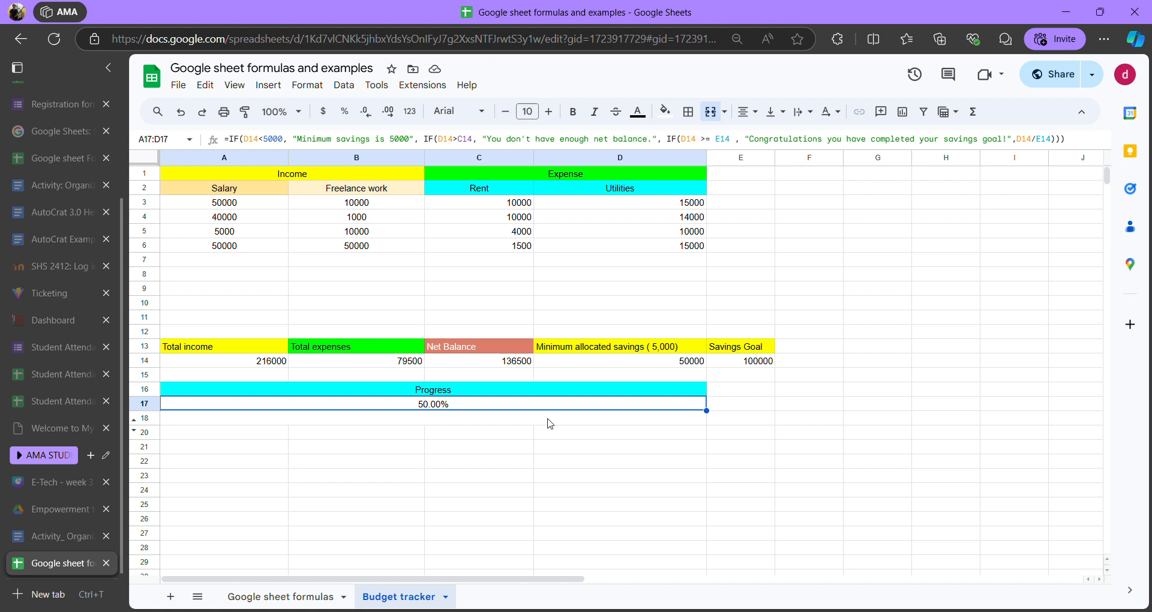
double_click(531, 404)
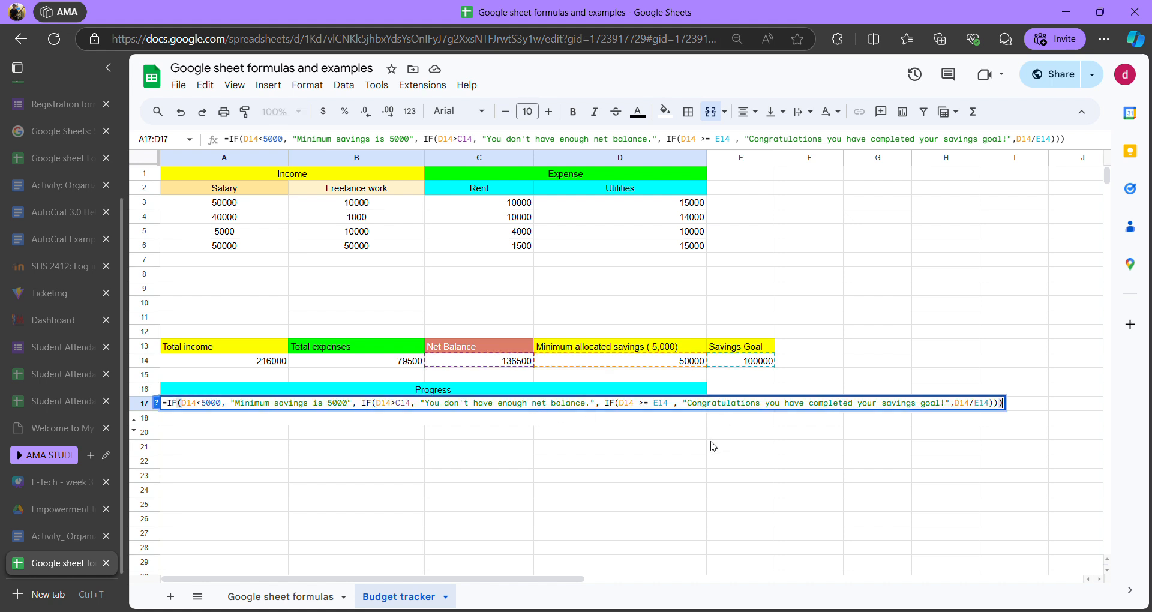
click(581, 482)
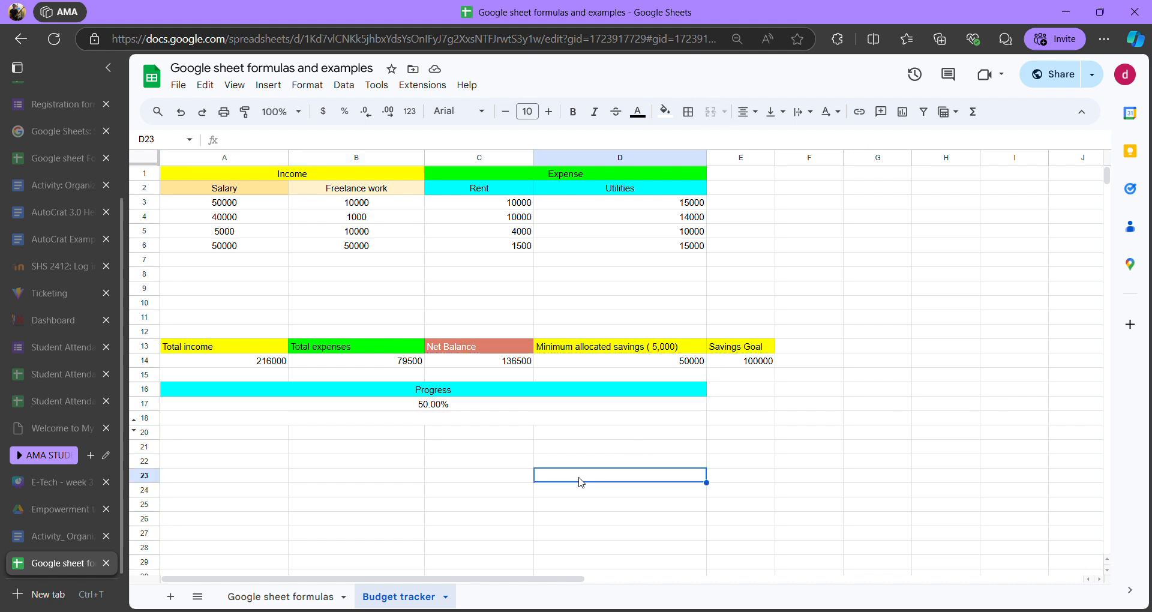
- Move the nested IF Progress formula from A17 down to row 20
click(489, 410)
key(ctrl+c)
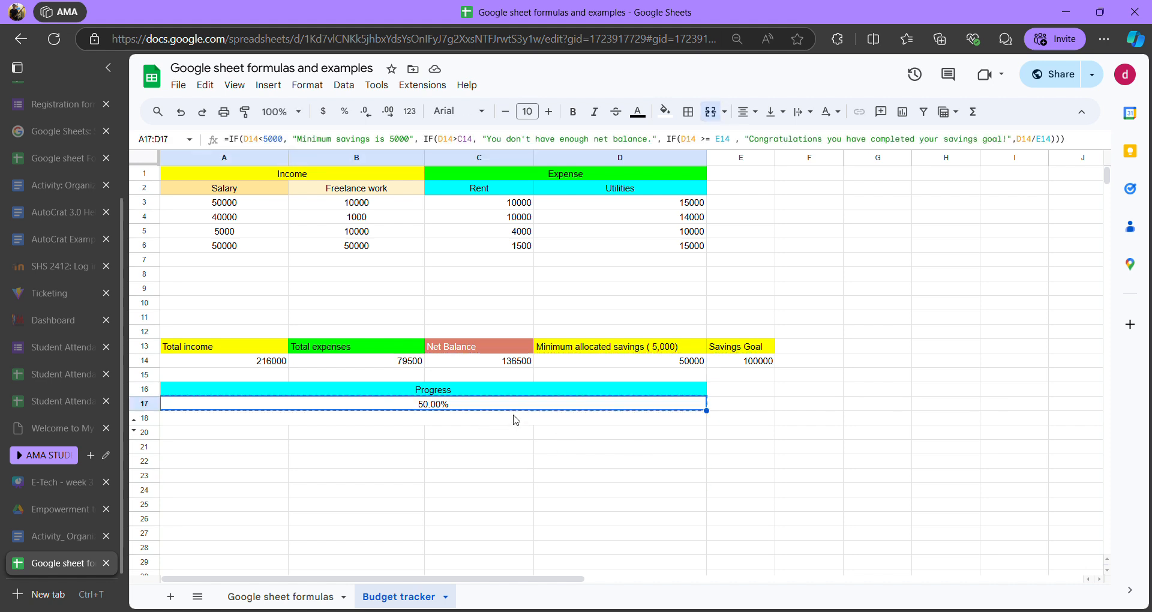
click(258, 434)
key(ctrl+v)
click(431, 404)
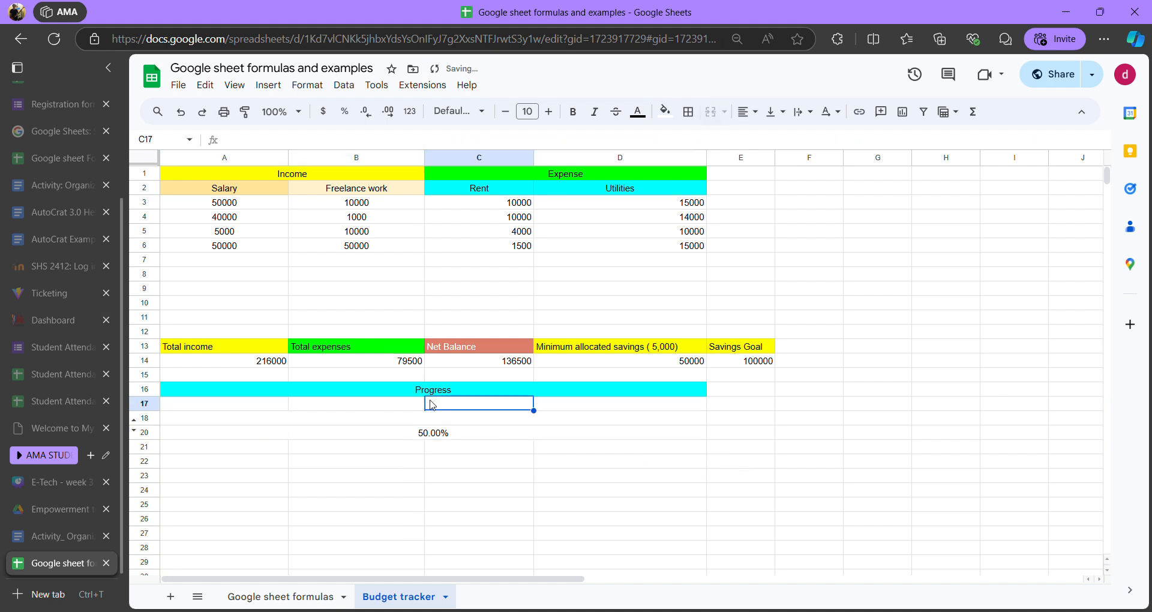
- Merge the empty cells A17:D17 below the Progress heading
click(201, 410)
drag(193, 407, 507, 403)
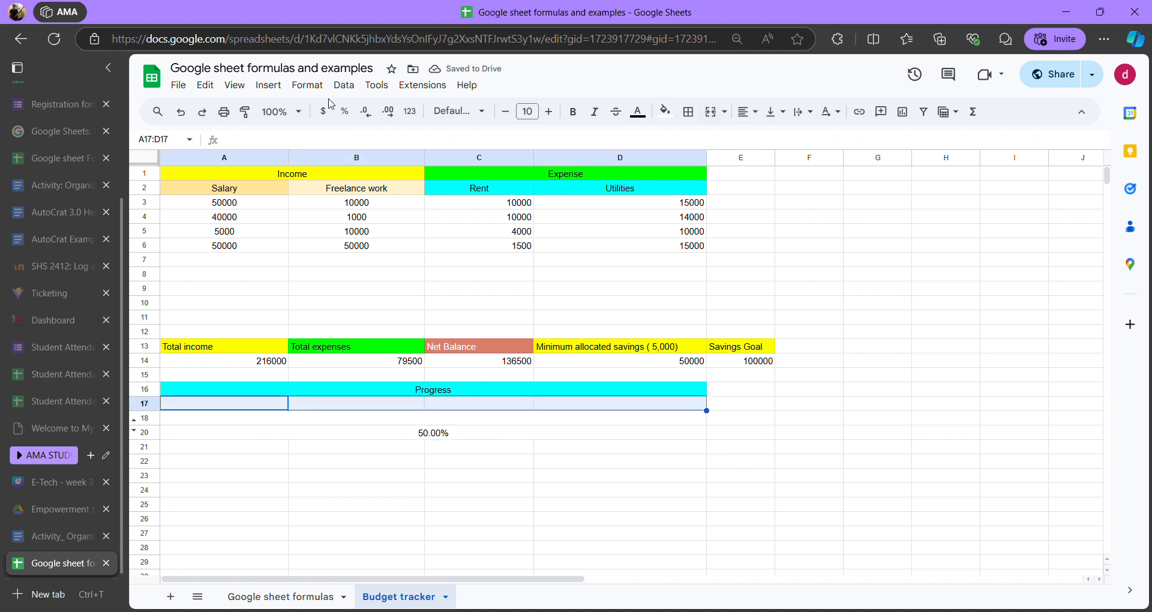
click(309, 86)
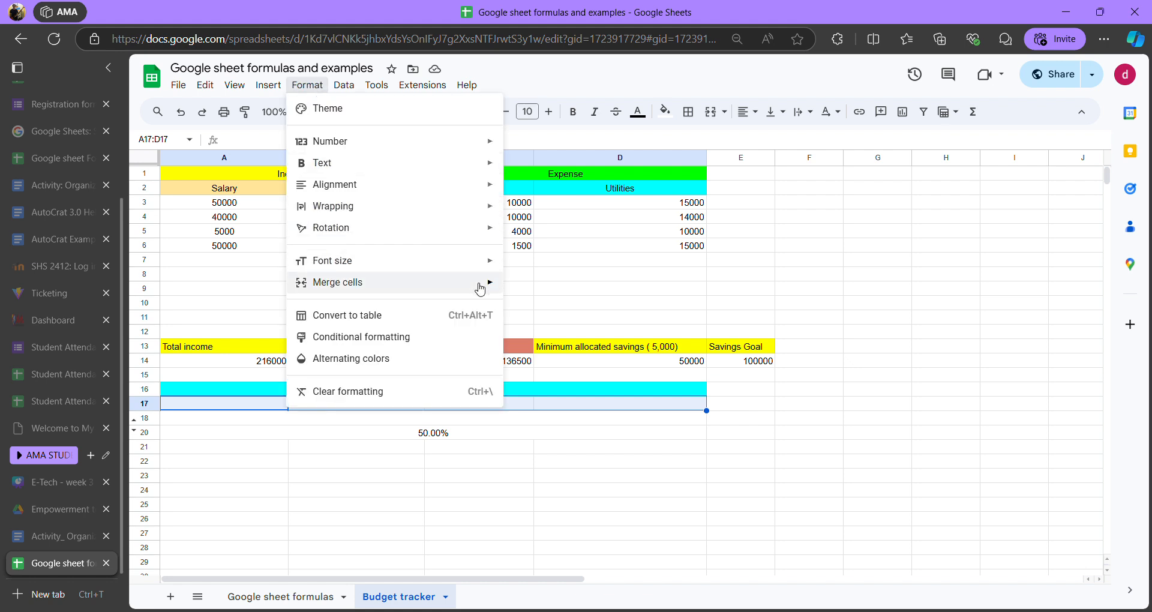
mouse_move(480, 282)
click(553, 286)
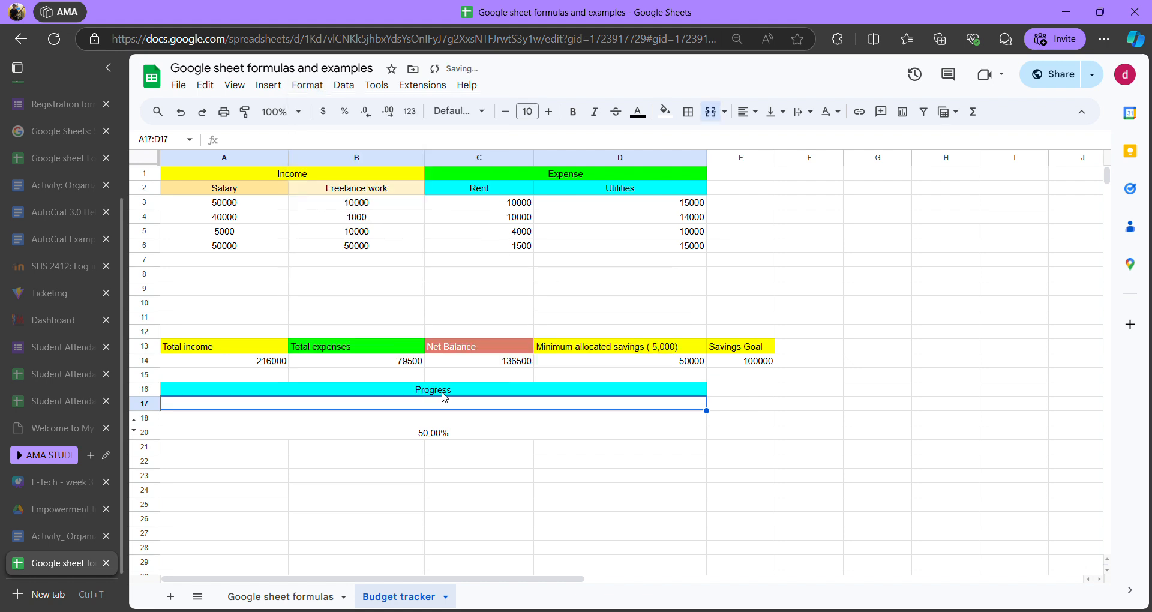
- Enter the simple progress formula =D14/E14 in the merged row 18 cell
double_click(455, 407)
key(Return)
text(=)
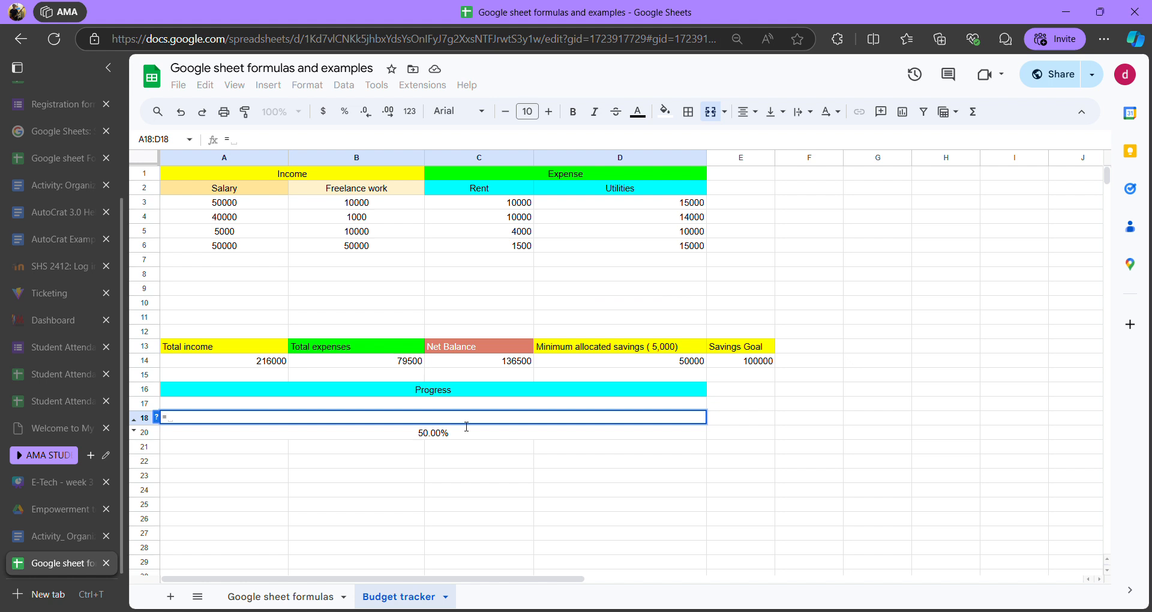
text(D)
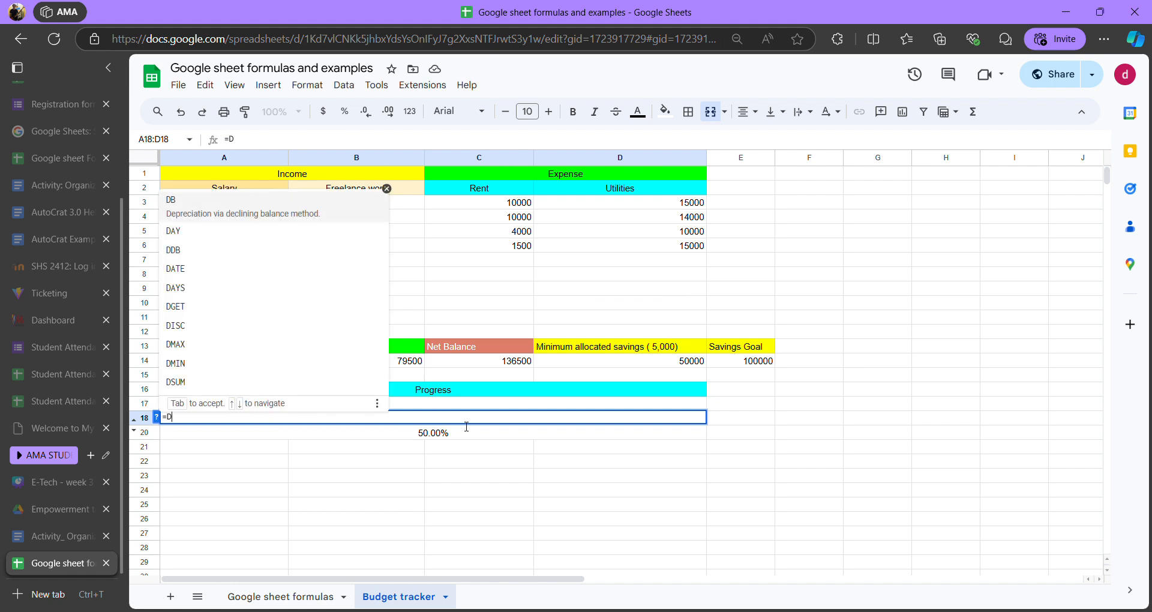
text(14/)
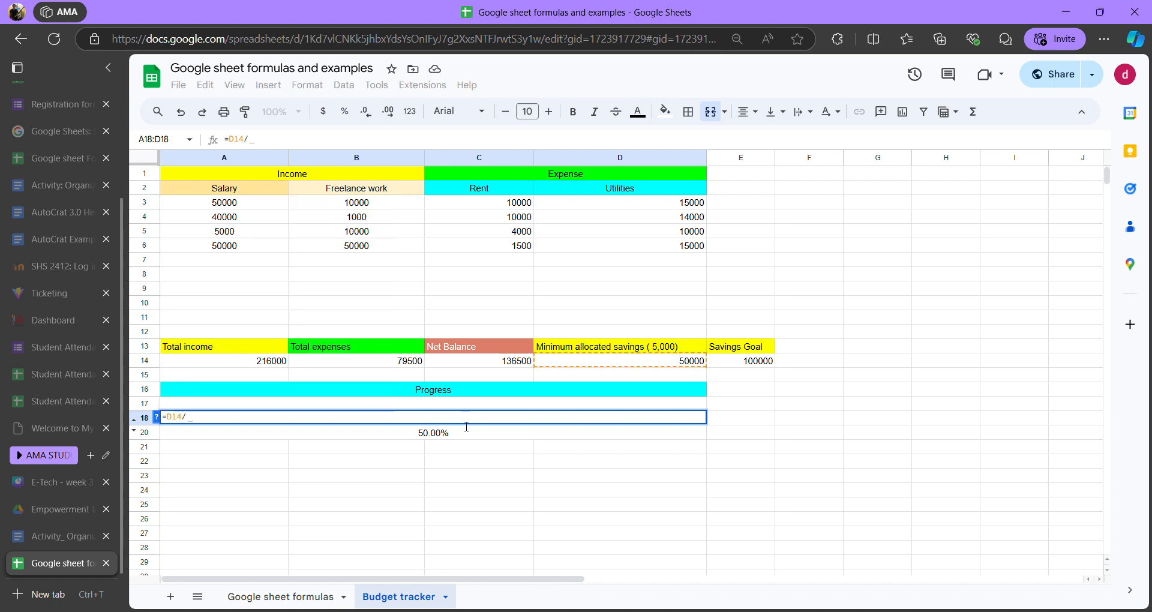
text(4)
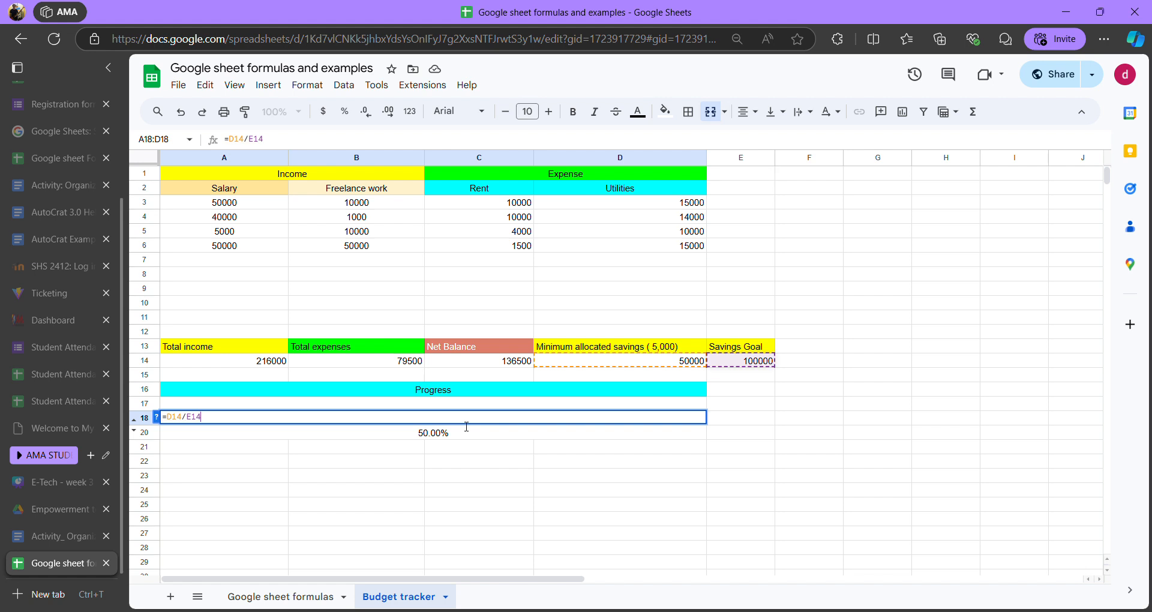
key(Return)
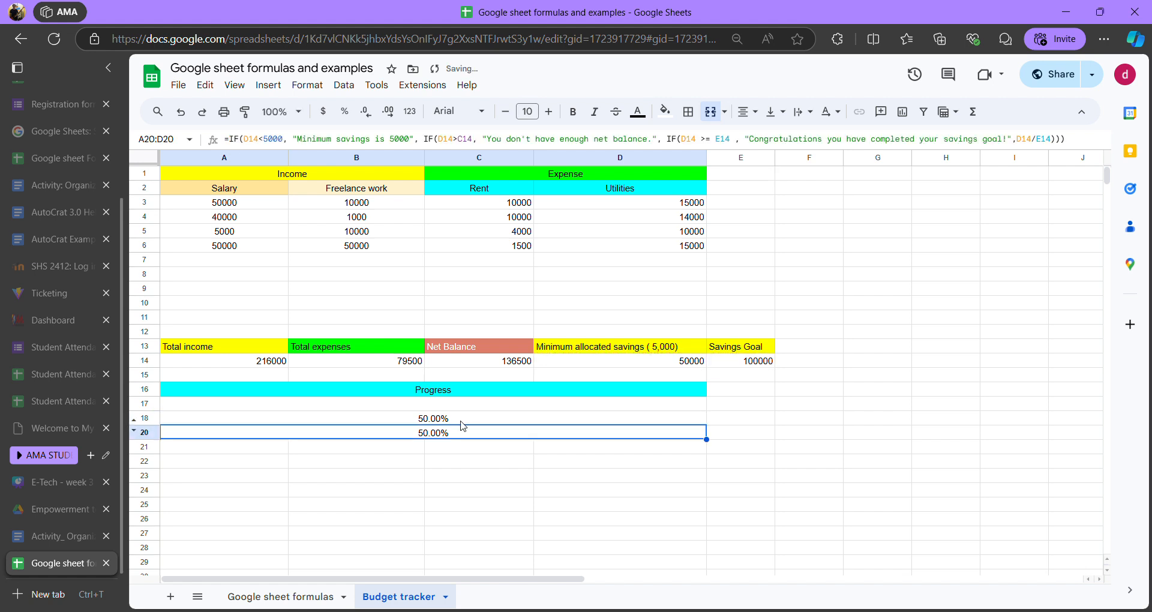
- Move the =D14/E14 formula from row 18 up to the Progress cell A17 and check its cell references
click(461, 419)
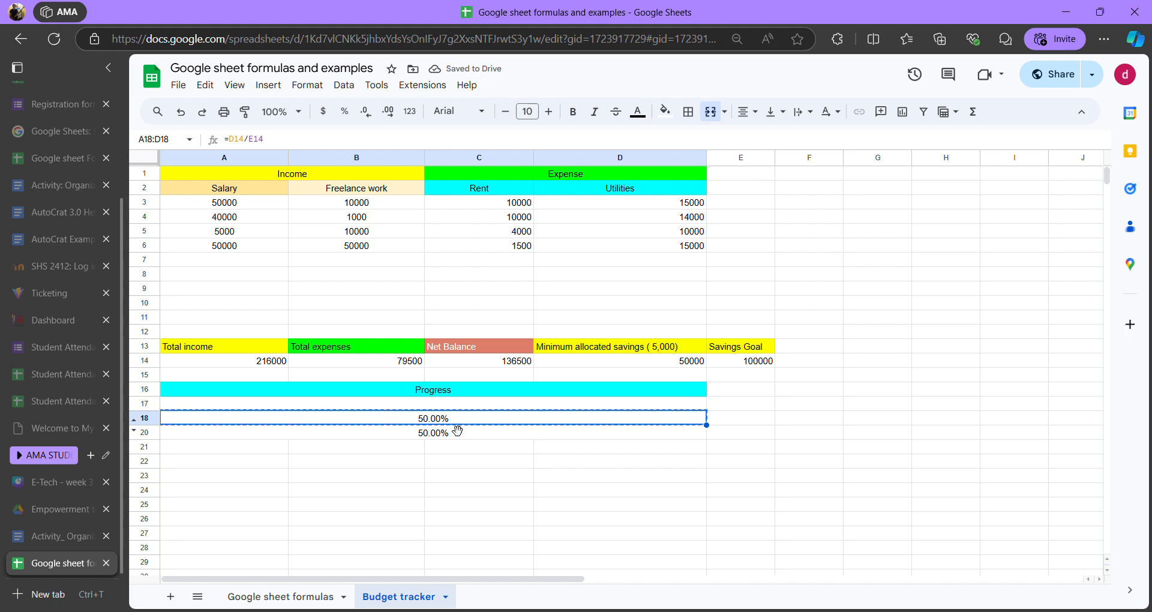
key(ctrl+c)
click(431, 405)
key(ctrl+v)
click(421, 419)
click(434, 407)
double_click(432, 413)
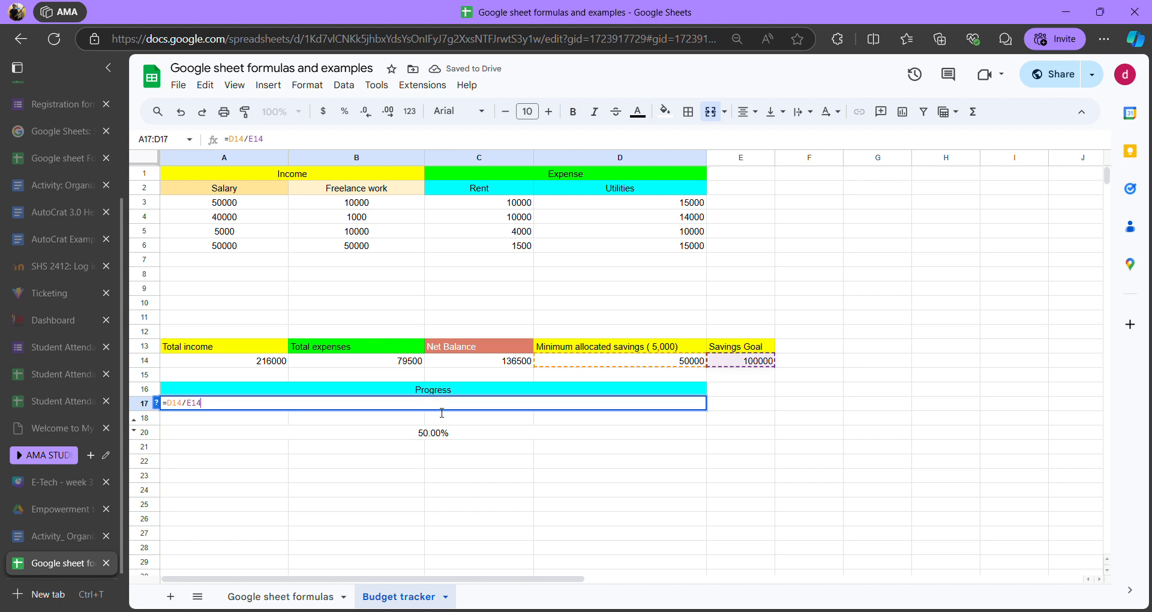
key(Return)
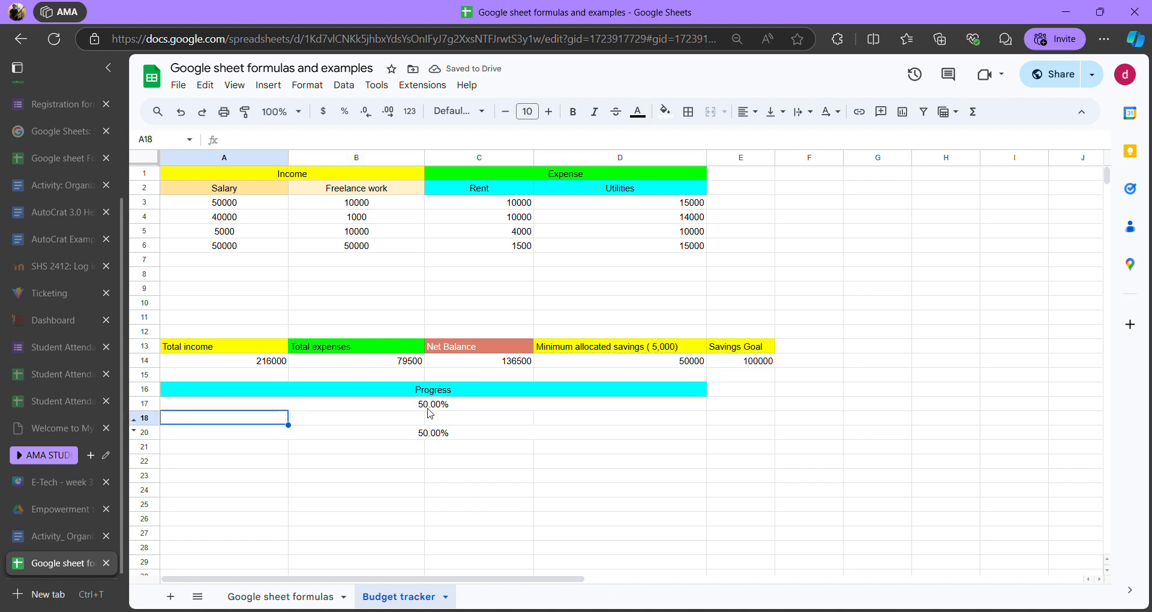
- Set the minimum allocated savings amount in D14 to 70000
click(471, 405)
click(703, 364)
double_click(662, 366)
key(BackSpace)
key(BackSpace)
key(BackSpace)
key(BackSpace)
key(BackSpace)
text(70000)
key(Return)
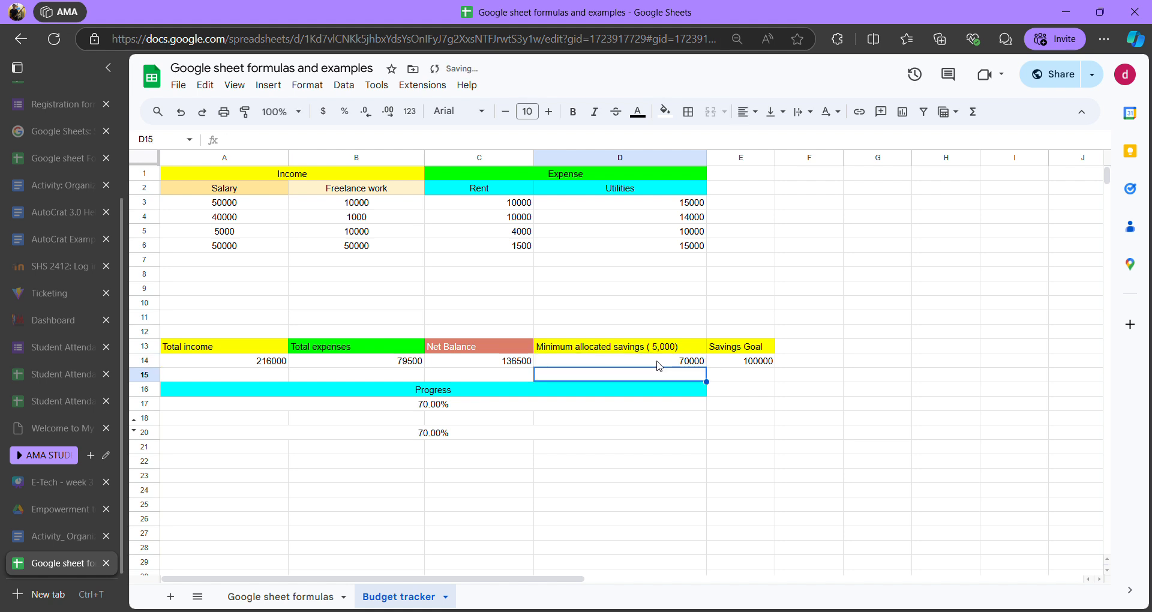
- Raise the minimum allocated savings amount in D14 to 100000
click(666, 404)
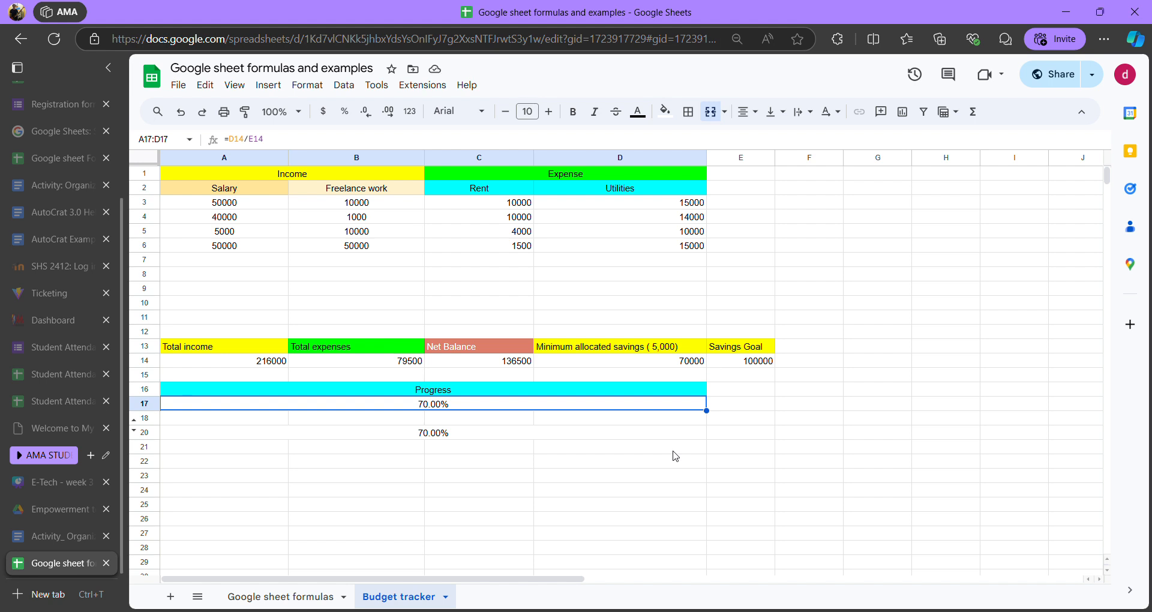
drag(677, 360, 720, 362)
click(696, 363)
text(10)
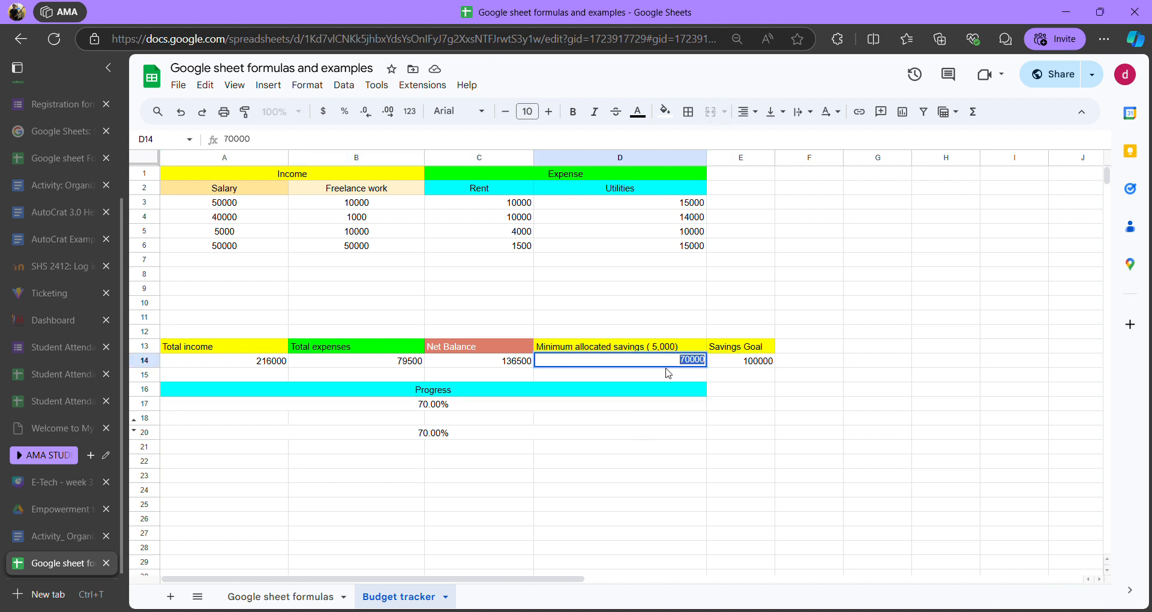
text(0000)
key(Return)
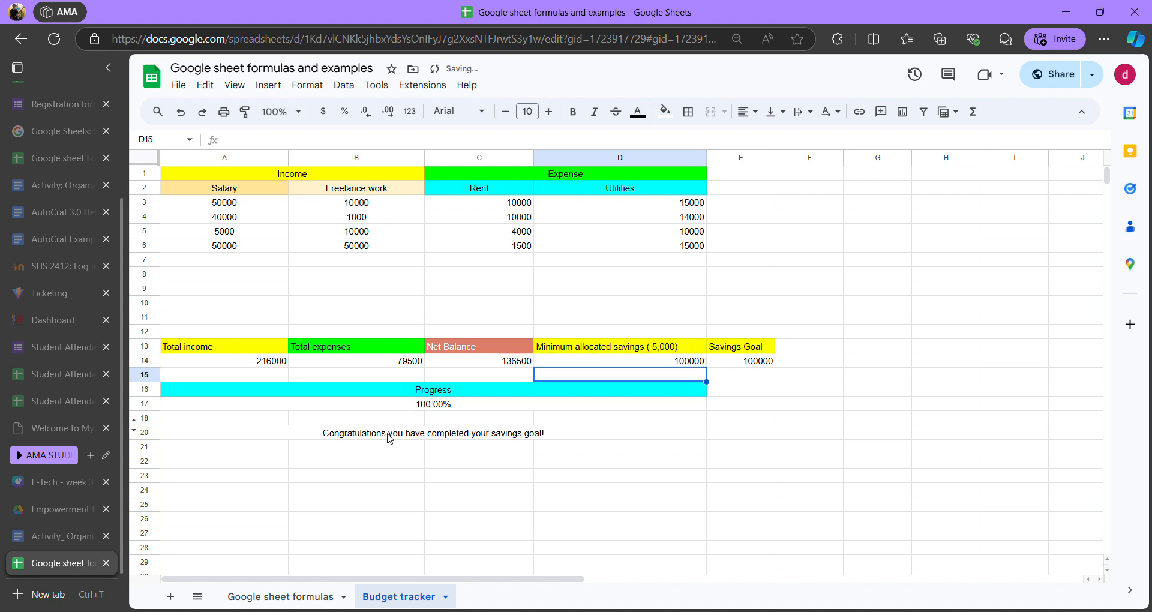
- Compare the Progress result in A17 with the allocated savings in D14 and the Savings Goal in E14
click(391, 403)
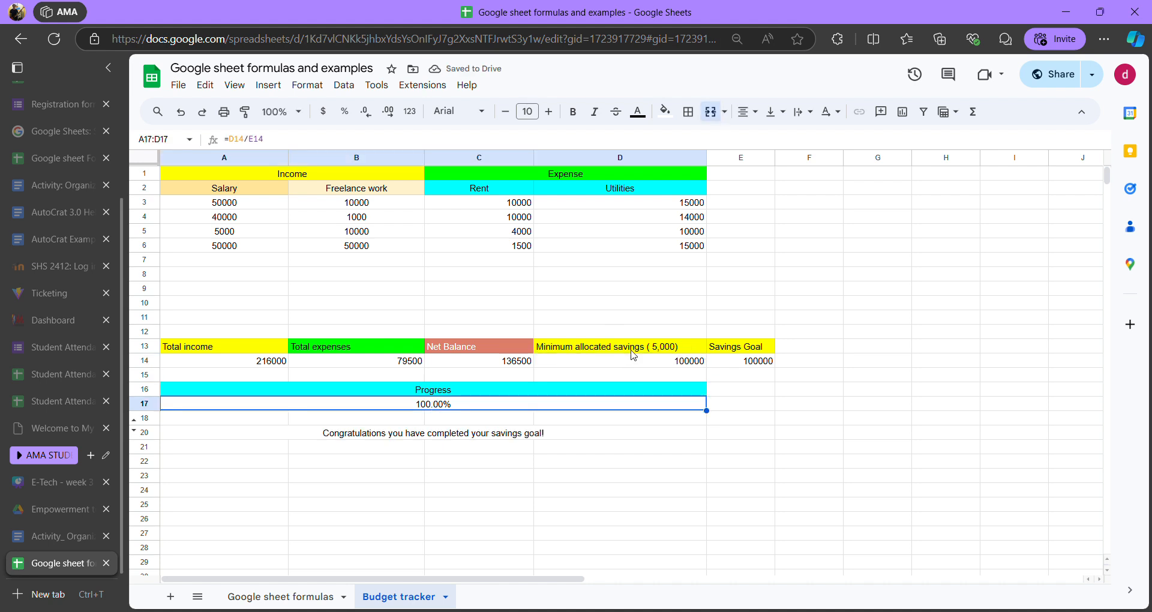
click(718, 362)
key(Left)
click(742, 366)
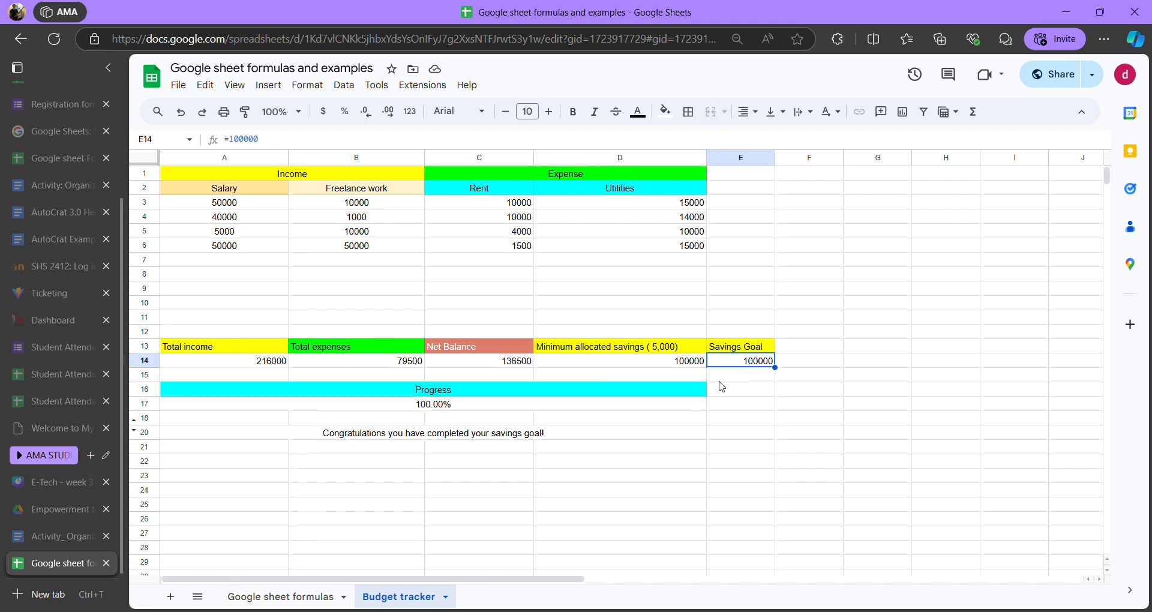
- Set the minimum allocated savings amount in D14 to 5000
click(653, 363)
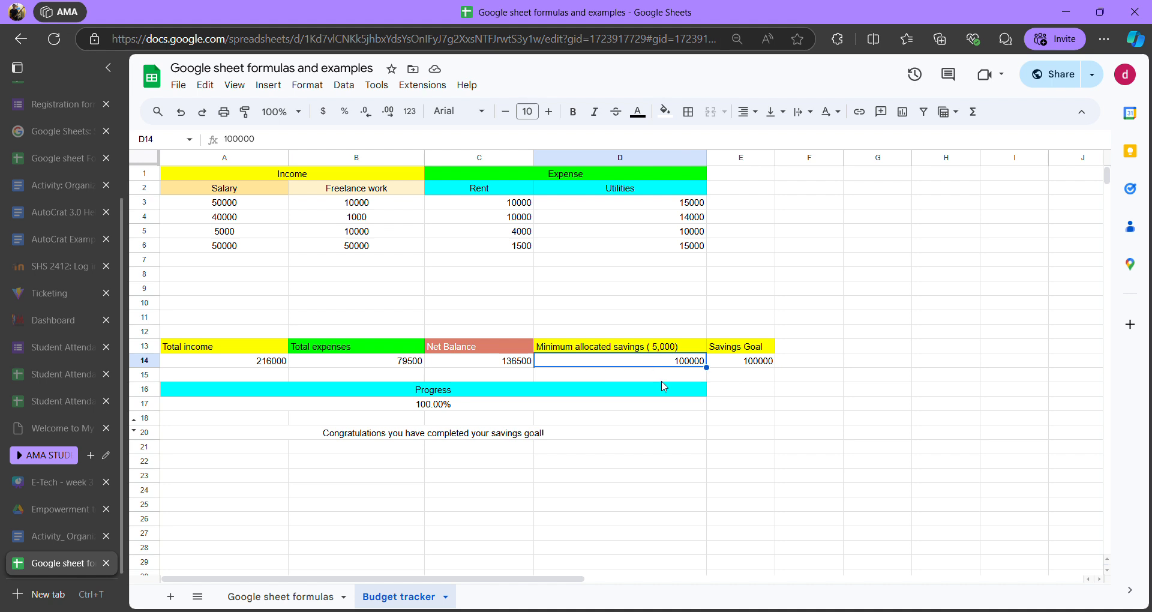
text(5000)
key(Return)
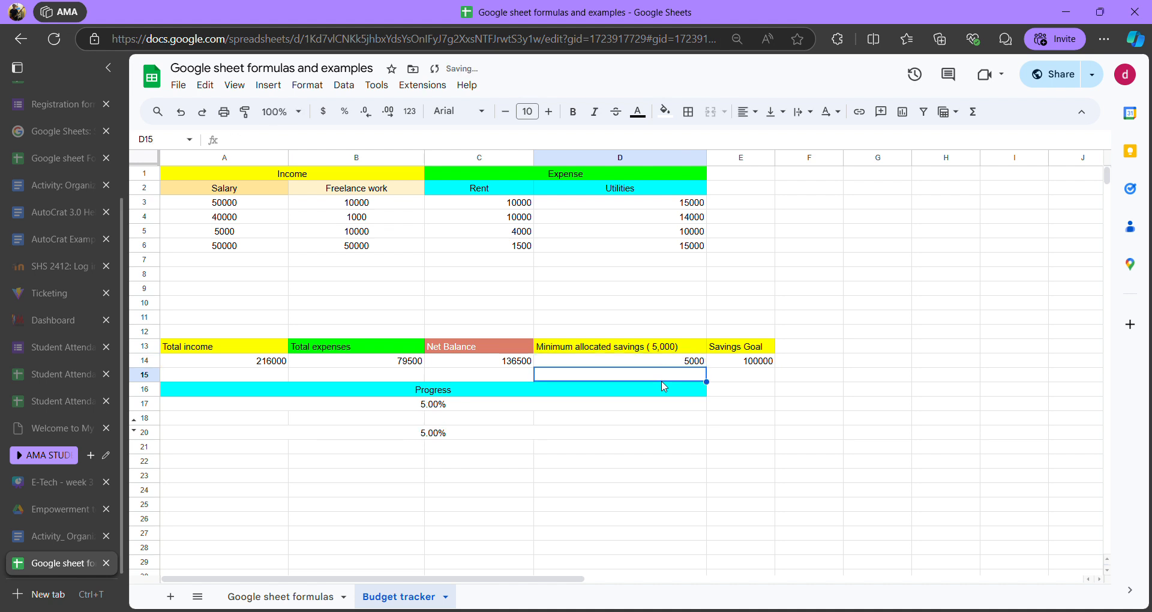
- Examine how the =D14/E14 formula in A17 uses the allocated savings, and compare it with the row 20 formula
click(695, 367)
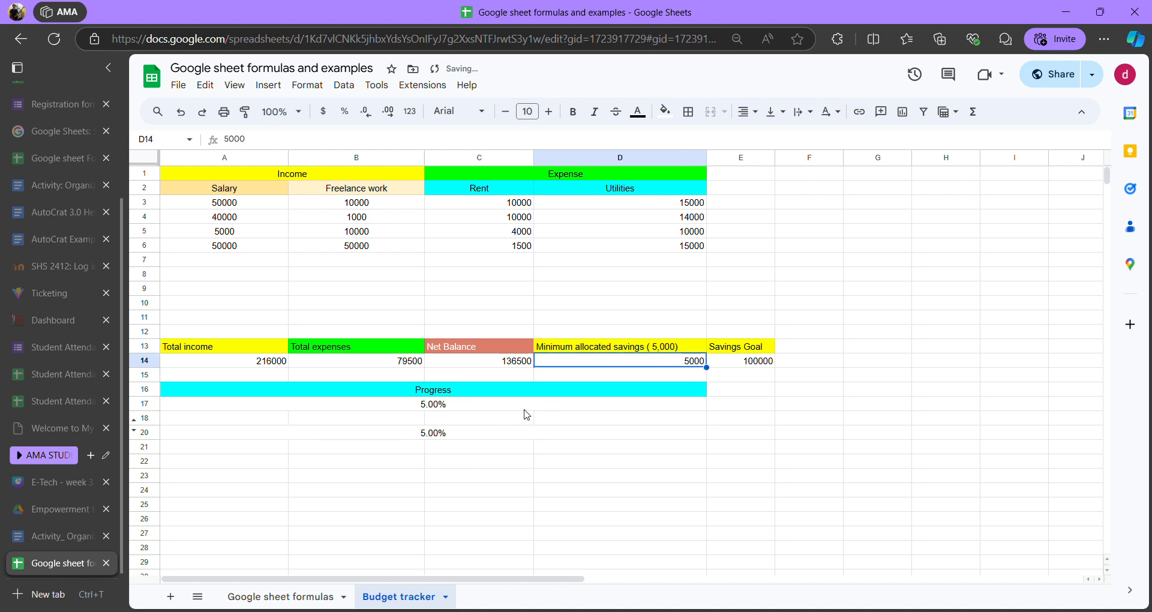
click(441, 405)
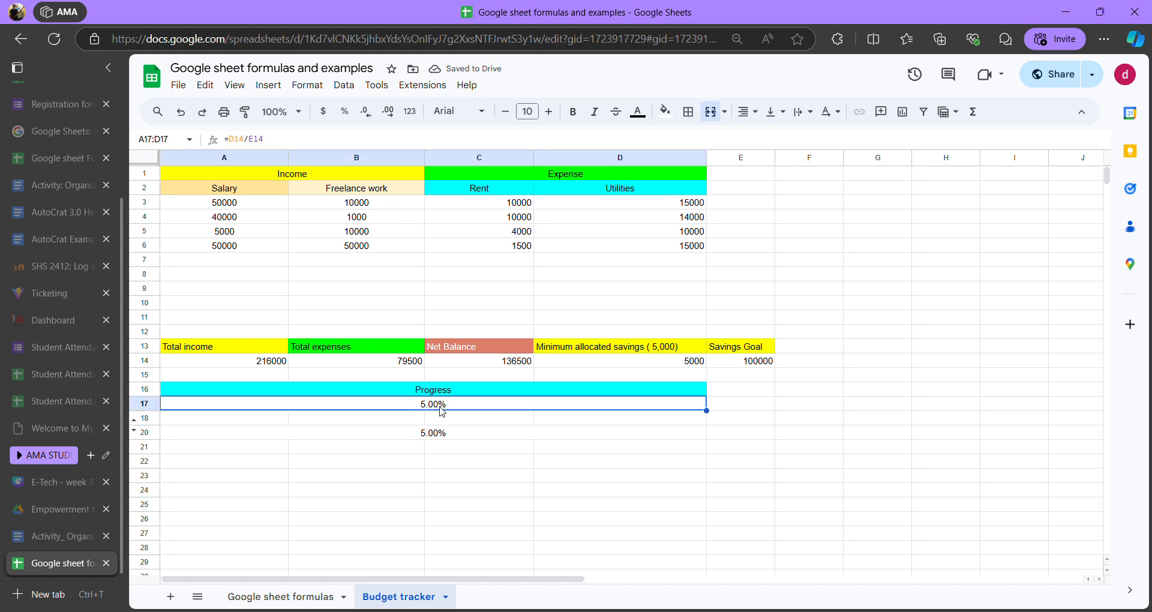
click(494, 390)
click(461, 409)
double_click(462, 414)
click(417, 423)
click(453, 407)
double_click(283, 407)
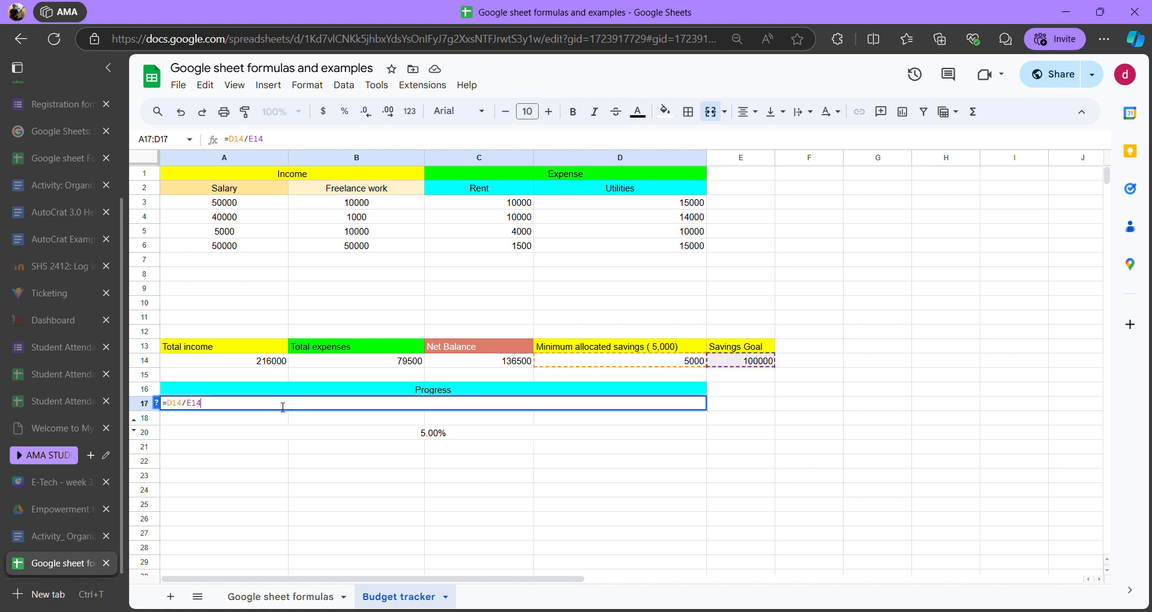
drag(219, 413, 172, 412)
click(217, 406)
key(Return)
click(433, 408)
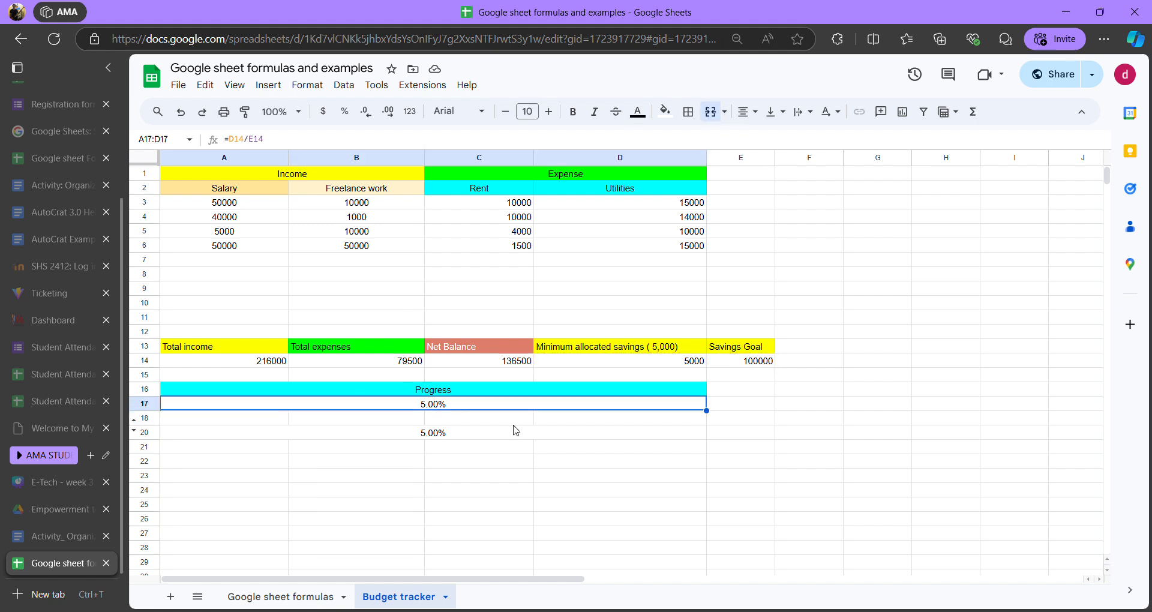
click(483, 432)
- Apply the percent number format to the Progress cell A17 and recheck its formula
click(462, 405)
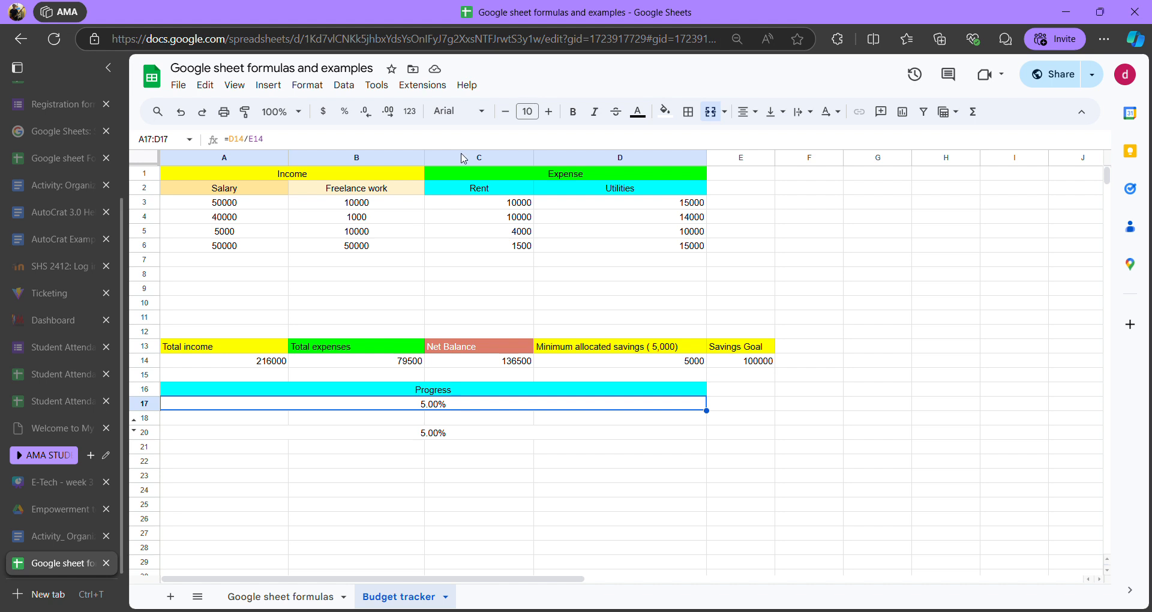
click(346, 112)
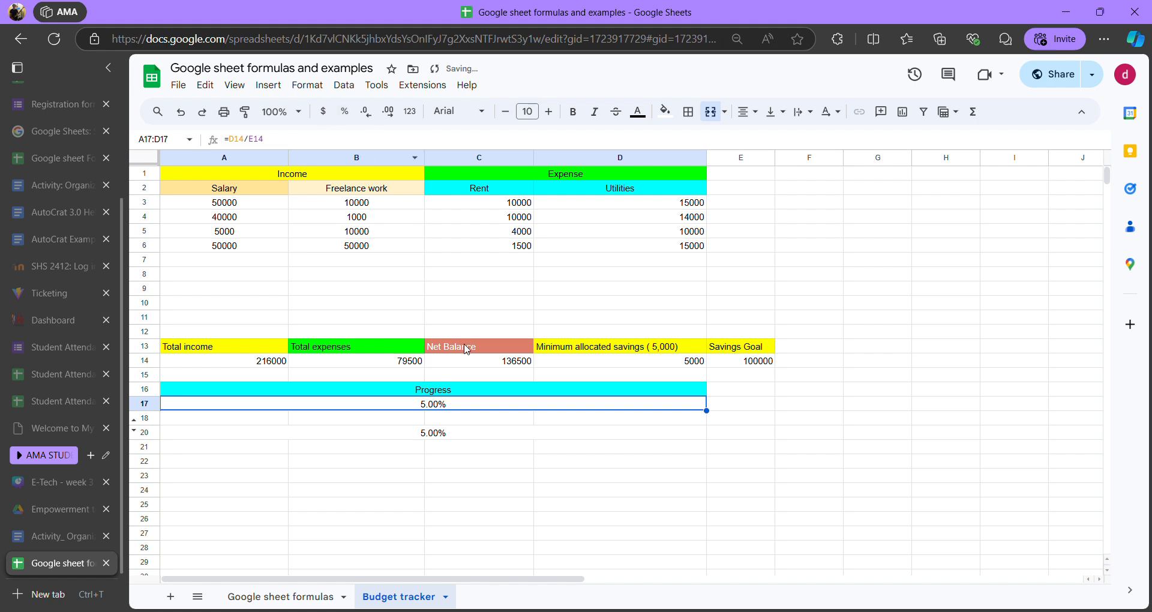
double_click(458, 408)
key(Return)
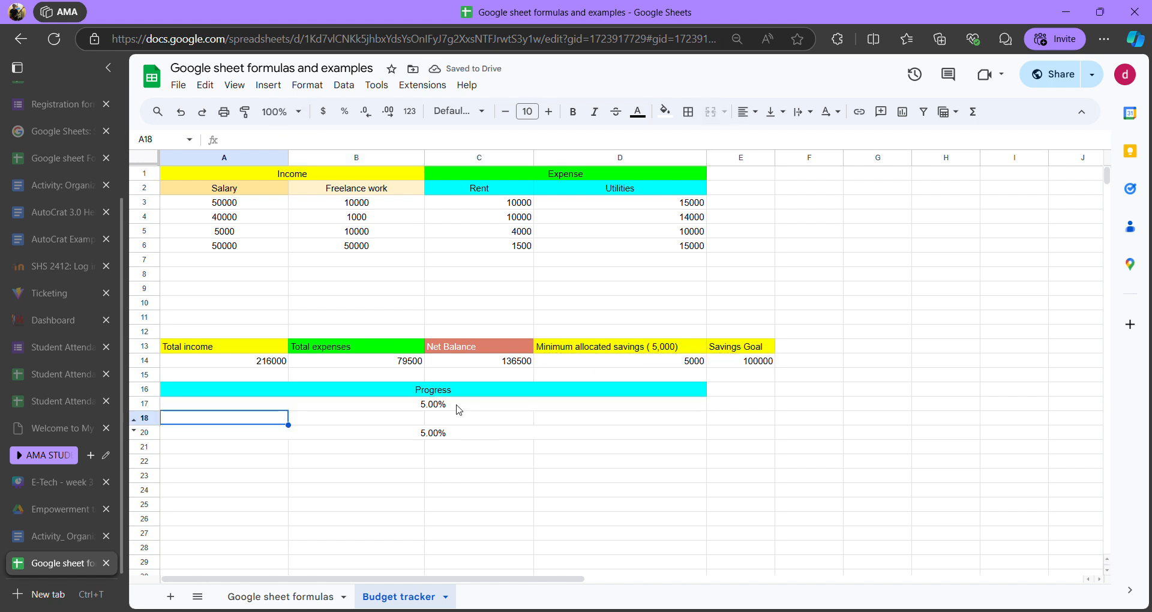
- Examine the =D14/E14 formula in the Progress cell A17
click(459, 408)
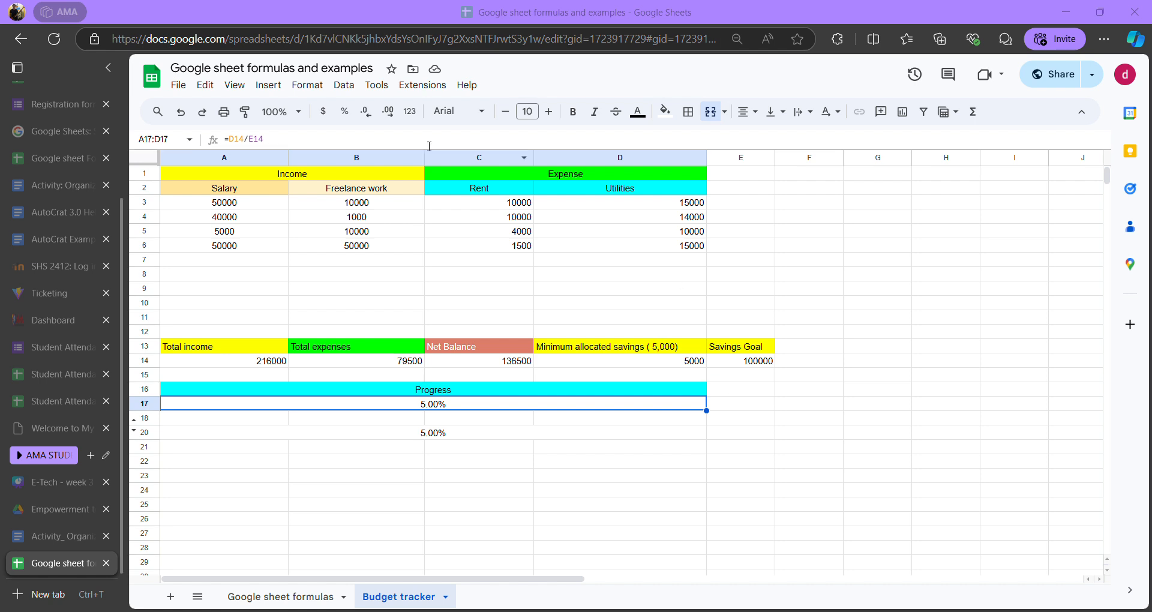
click(480, 417)
click(480, 403)
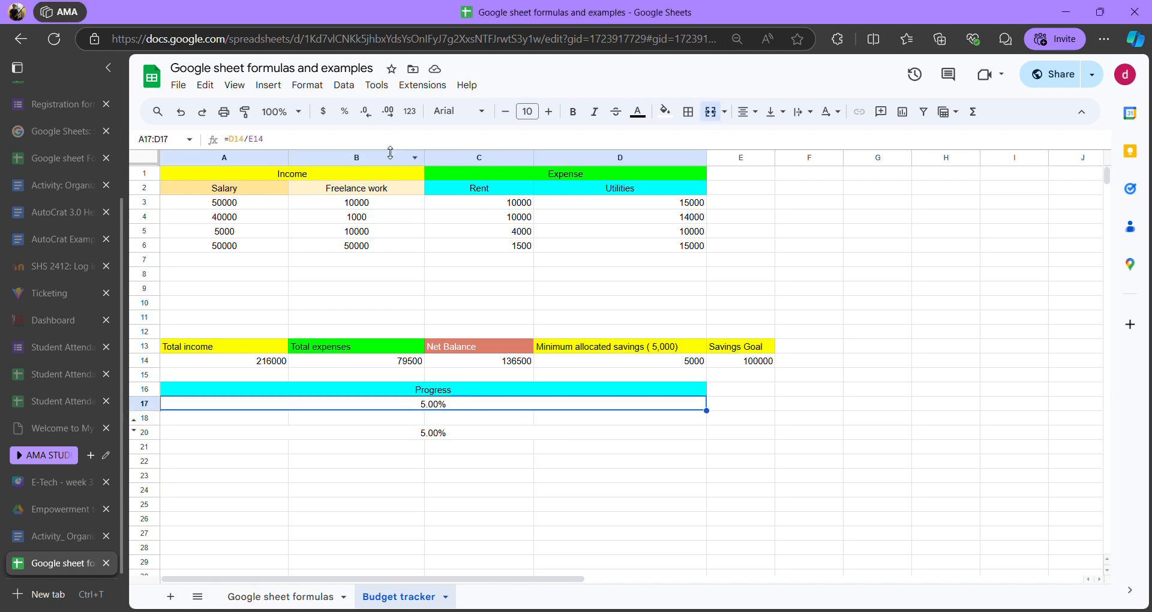
click(349, 119)
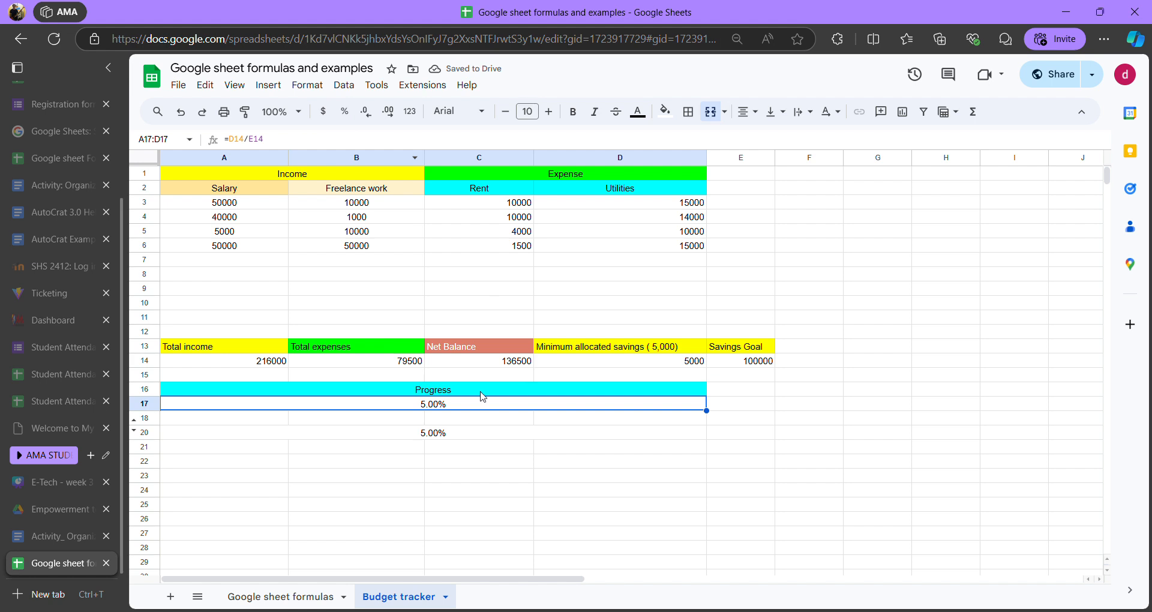
click(494, 422)
click(470, 406)
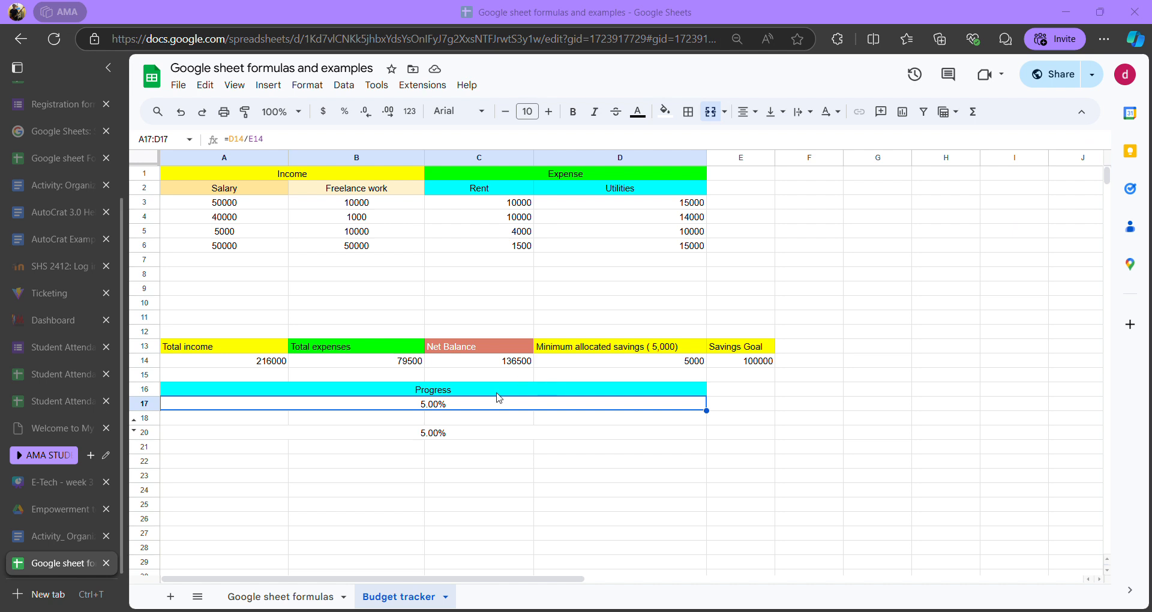
- Compare the allocated savings value in D14 with the minimum stated in the D13 header
click(579, 365)
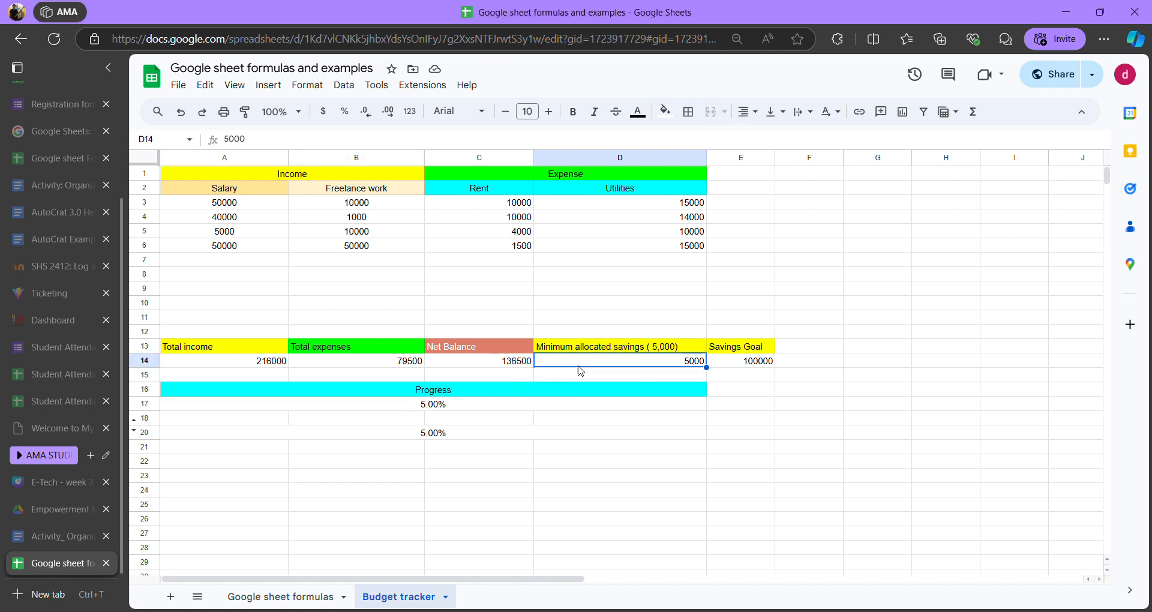
double_click(654, 363)
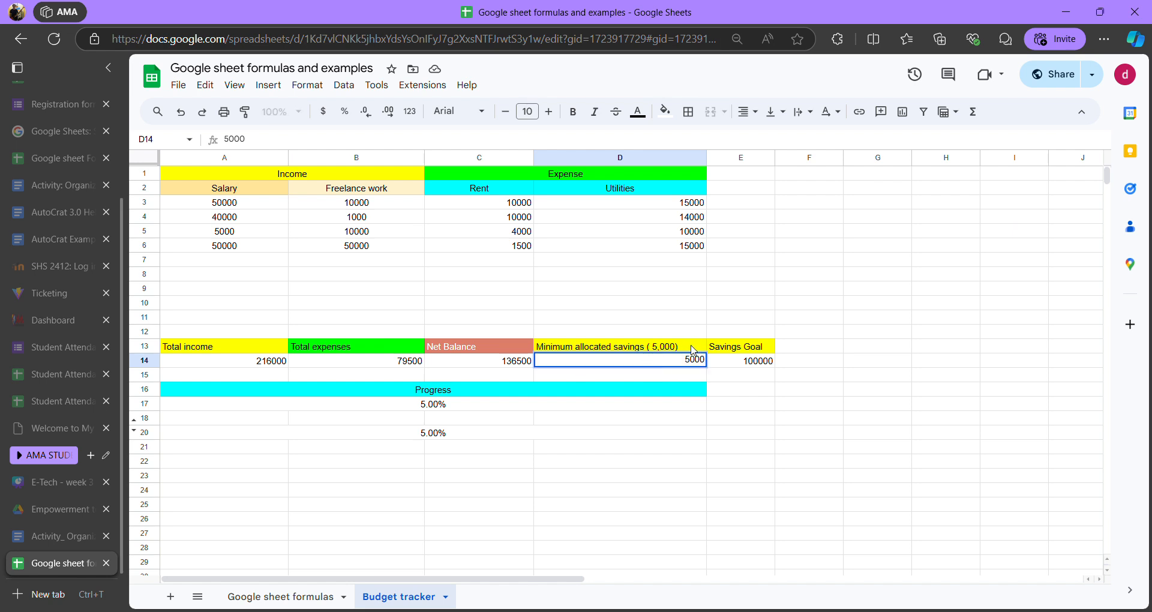
key(Return)
click(655, 349)
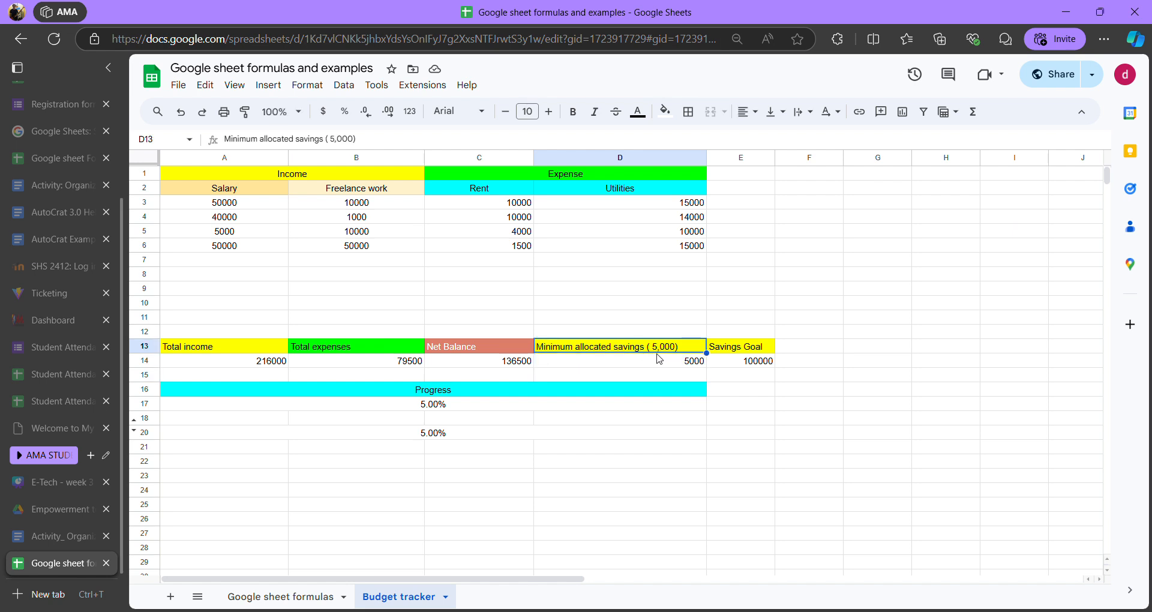
click(624, 365)
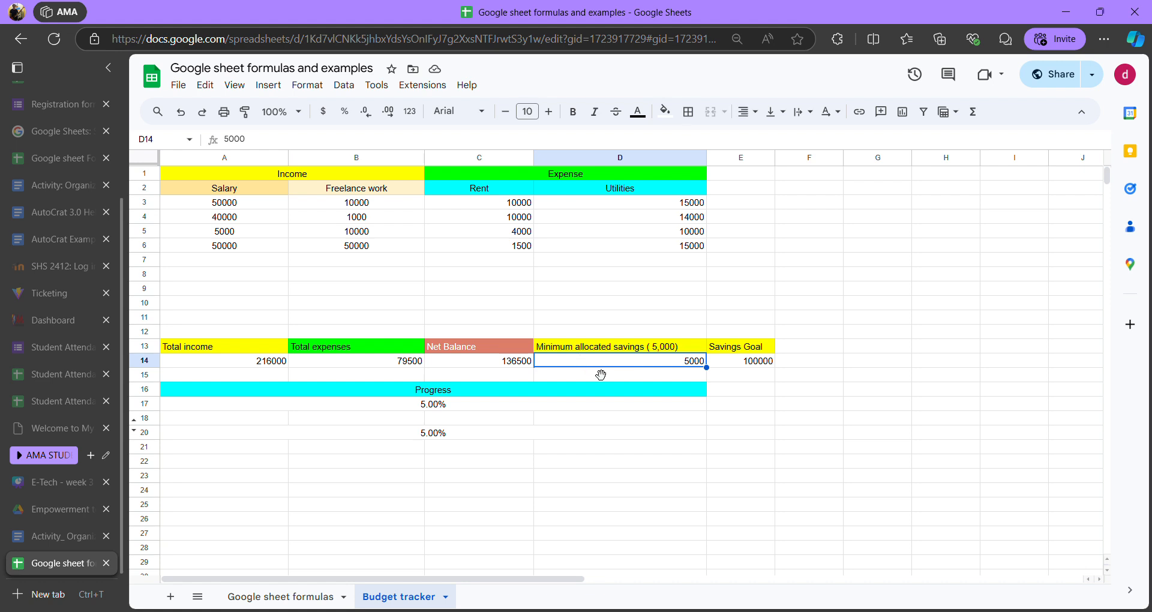
click(612, 348)
click(638, 358)
click(637, 349)
- Set the allocated savings amount in D14 to 1000, below the stated minimum
double_click(660, 362)
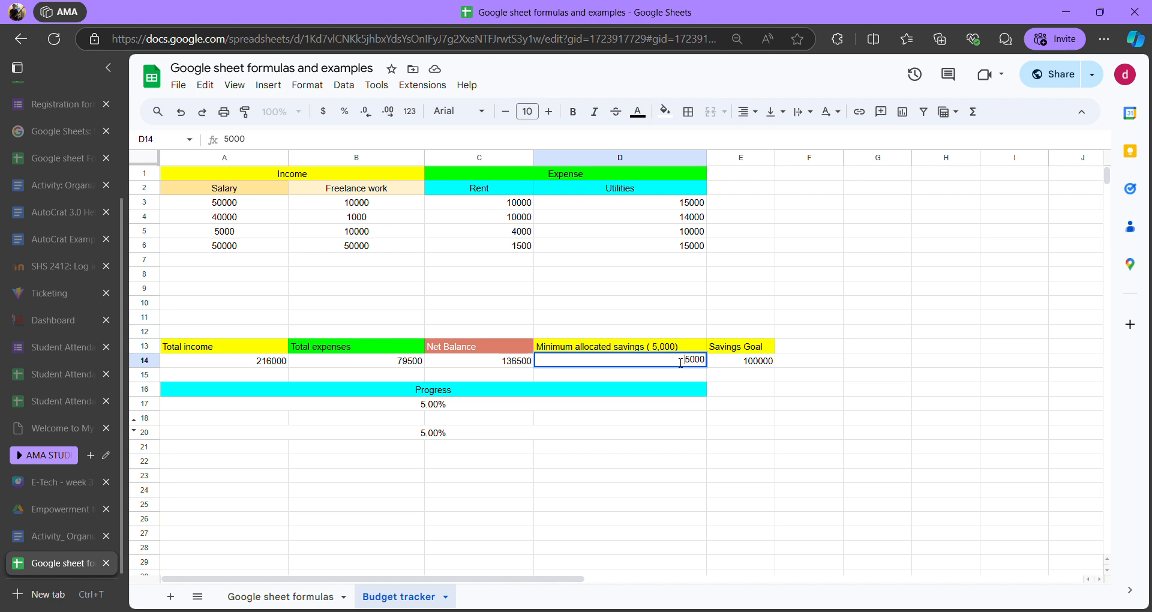
drag(664, 364, 719, 364)
text(1000)
key(Return)
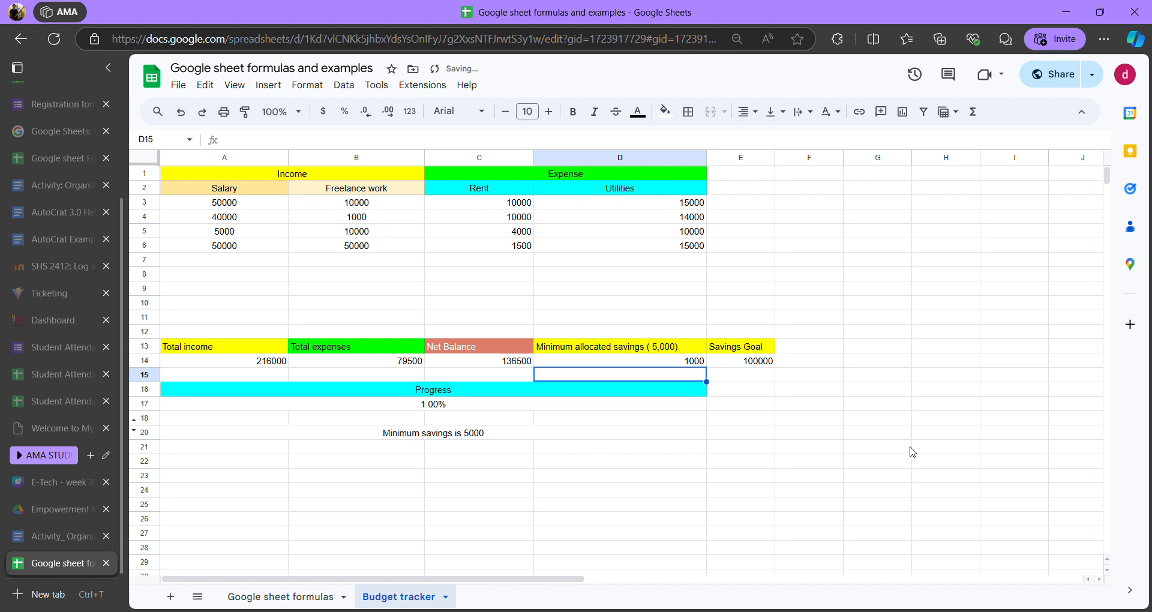
- Compare the Progress result in A17 with the nested IF formula in A20 for the allocated savings in D14
click(494, 408)
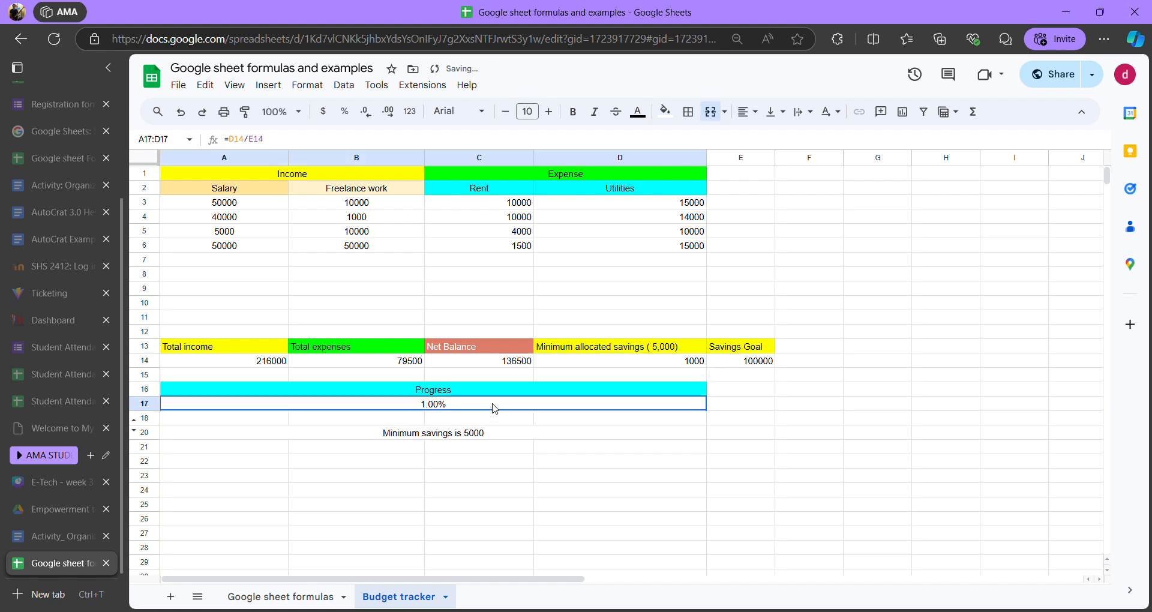
click(626, 363)
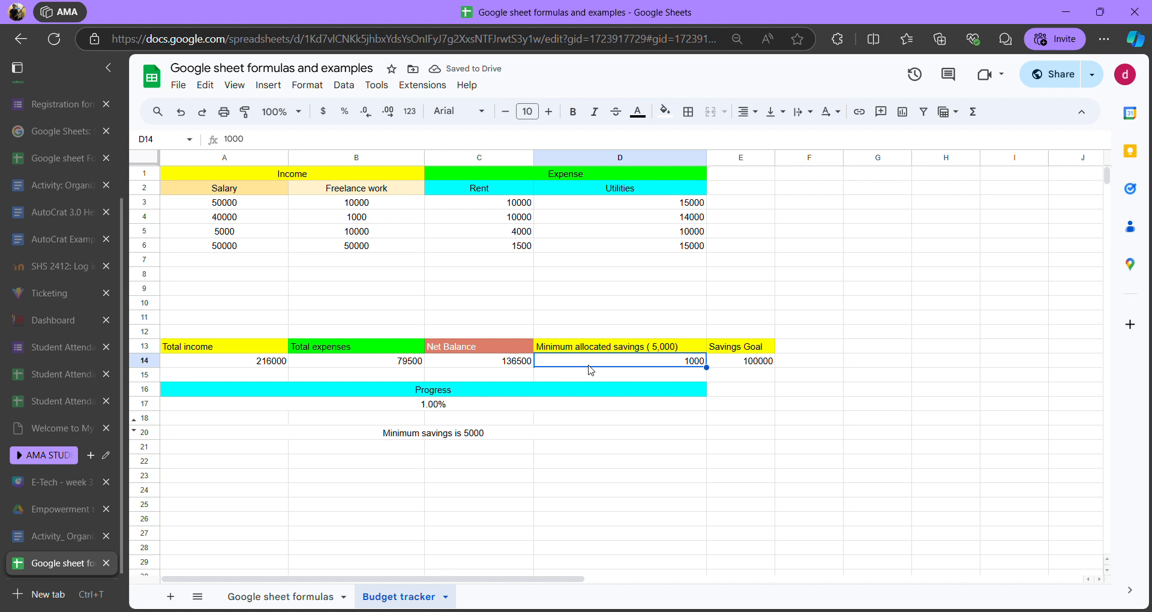
click(455, 408)
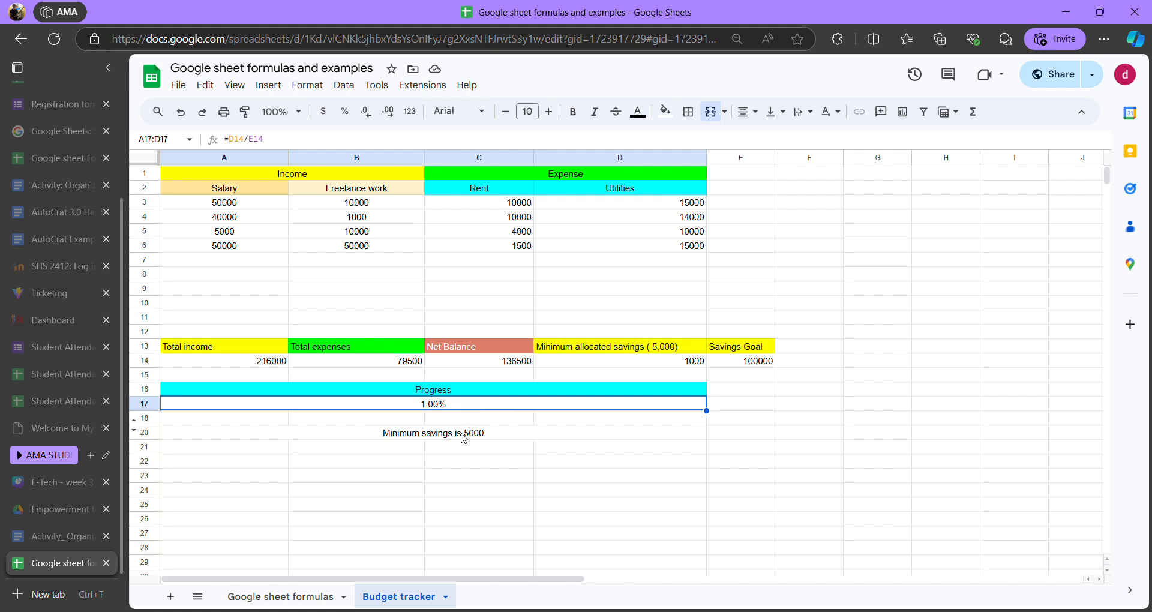
click(442, 438)
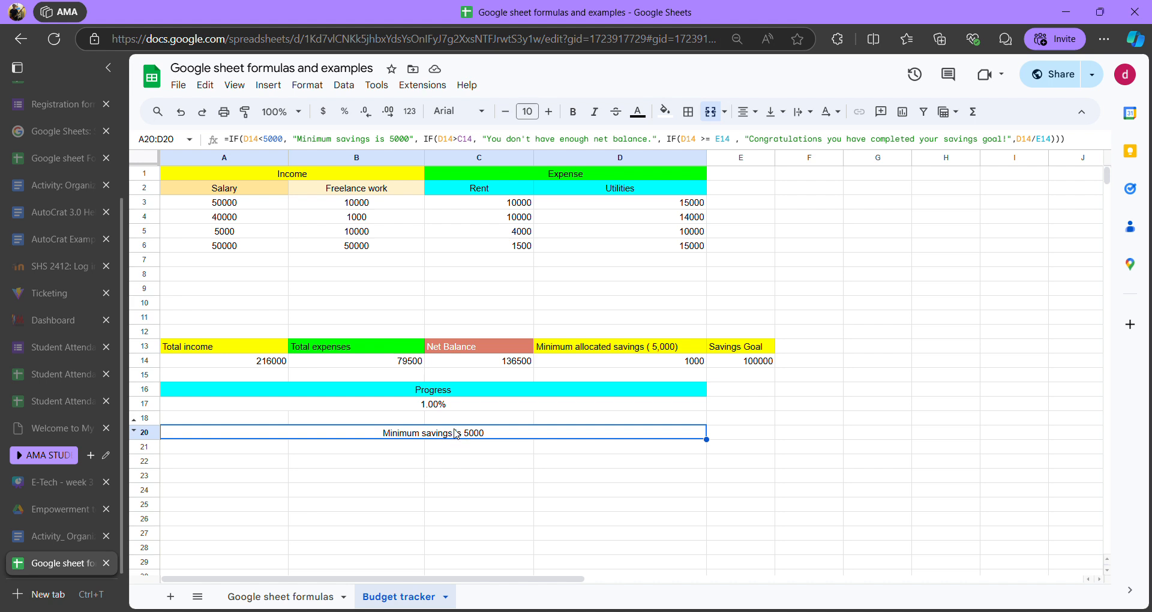
click(469, 406)
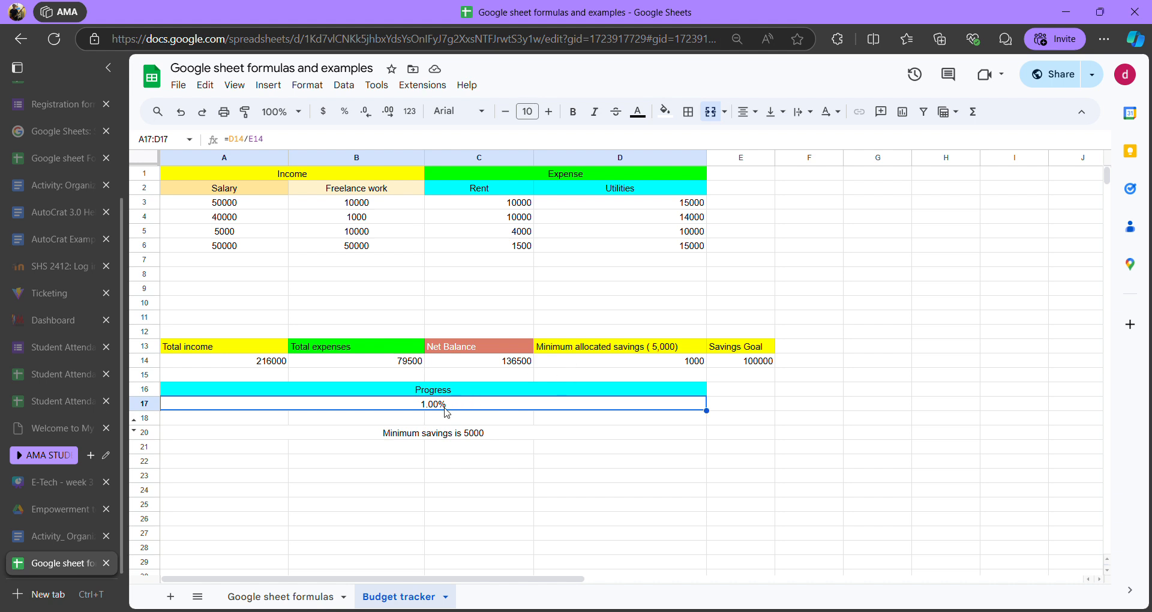
click(642, 361)
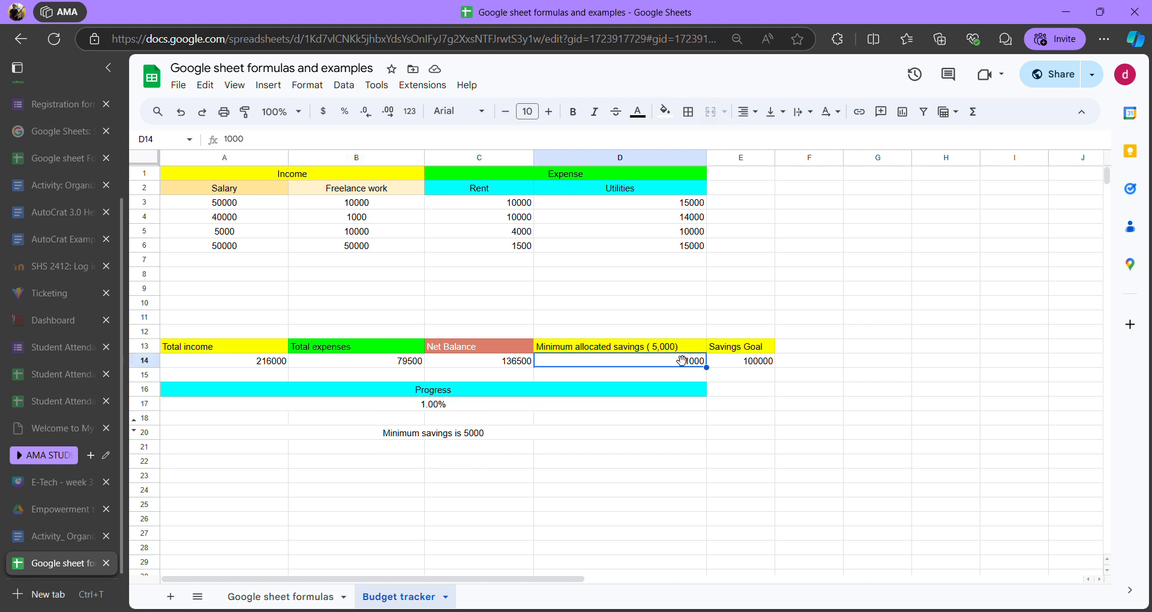
click(640, 351)
click(666, 360)
key(Up)
click(664, 362)
double_click(671, 364)
key(BackSpace)
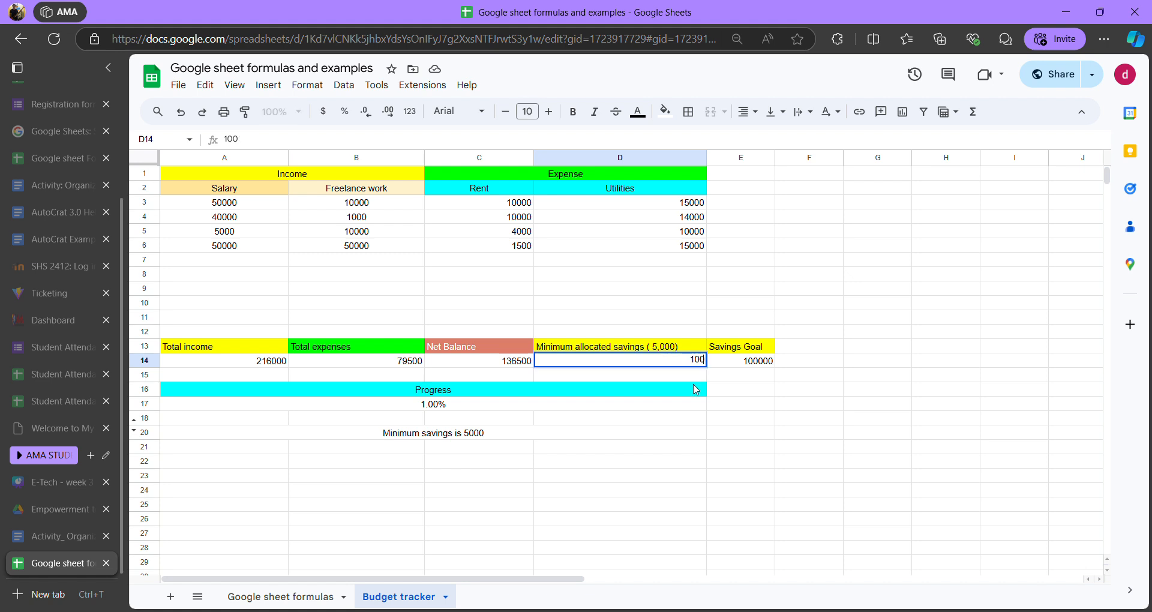
key(Return)
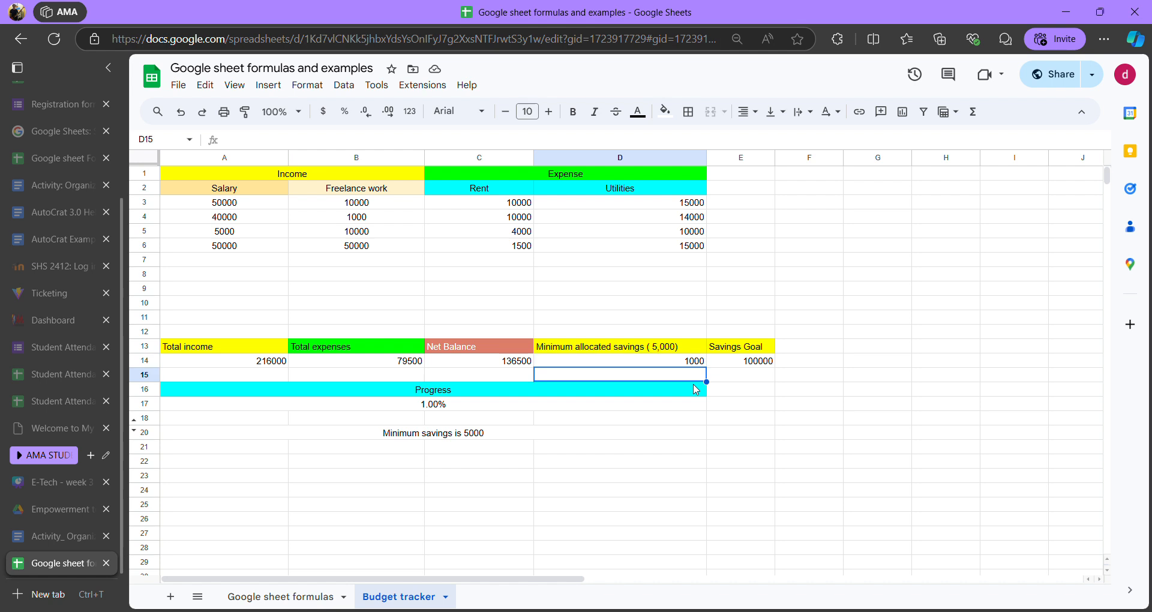
- Check the allocated savings in D14 against the Progress result in A17
click(646, 358)
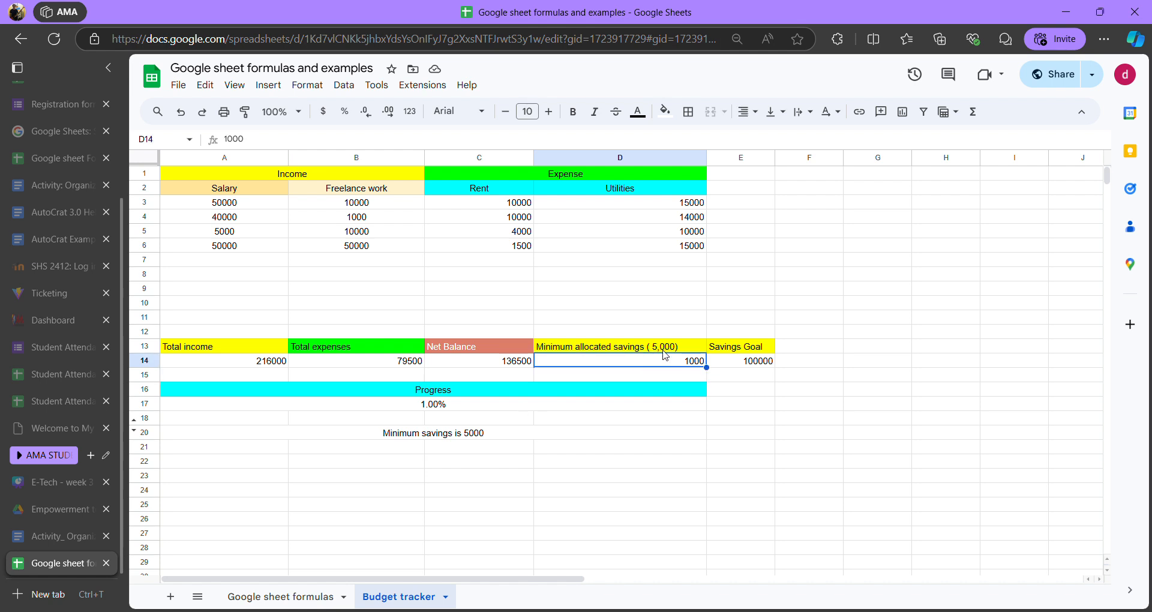
click(437, 404)
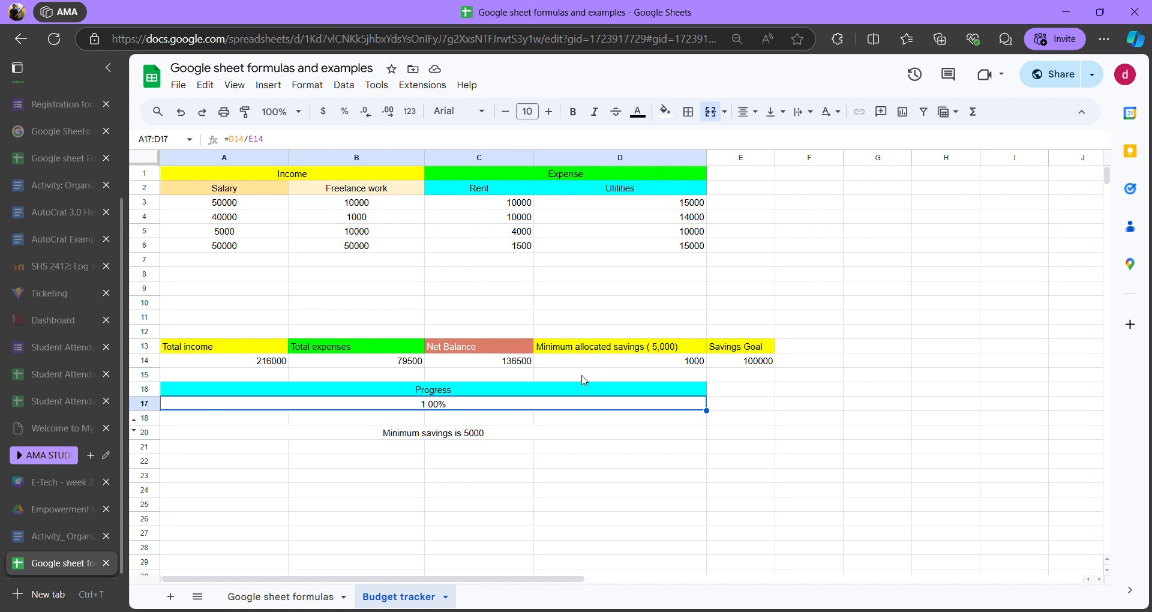
click(648, 360)
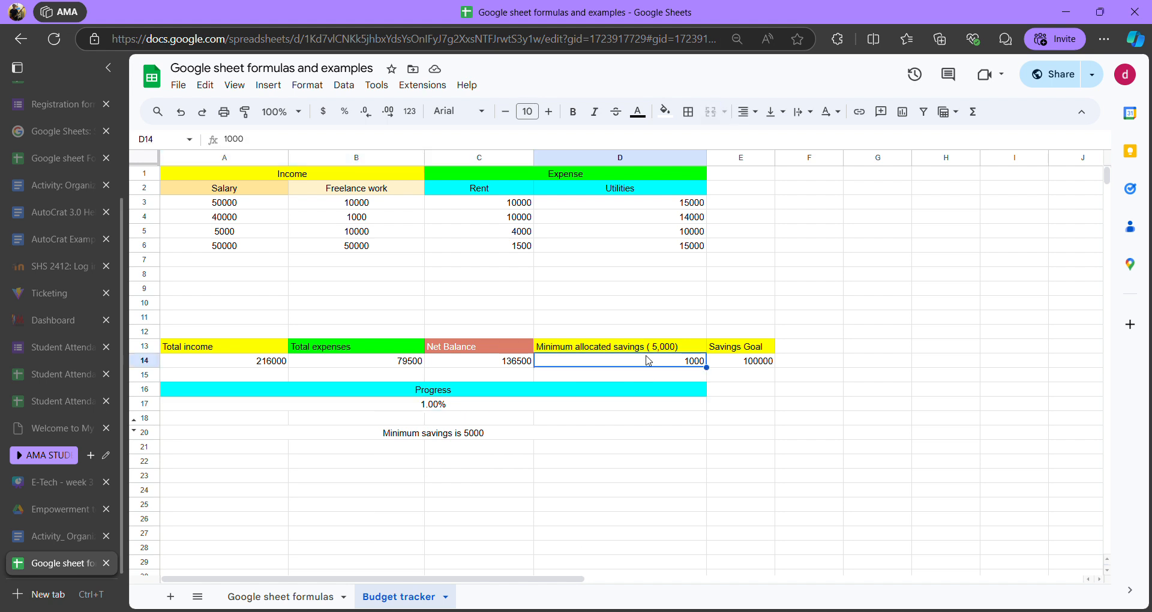
- Clear the allocated savings in D14 and set the amount to 200000, above the net balance
double_click(676, 364)
key(BackSpace)
key(BackSpace)
key(BackSpace)
key(BackSpace)
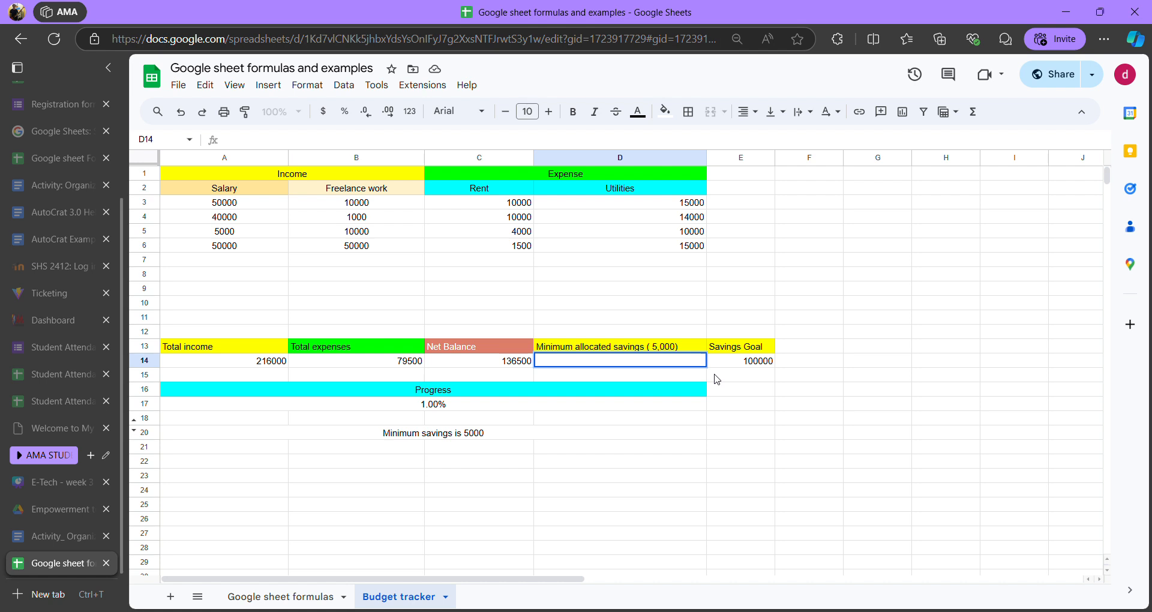
key(Return)
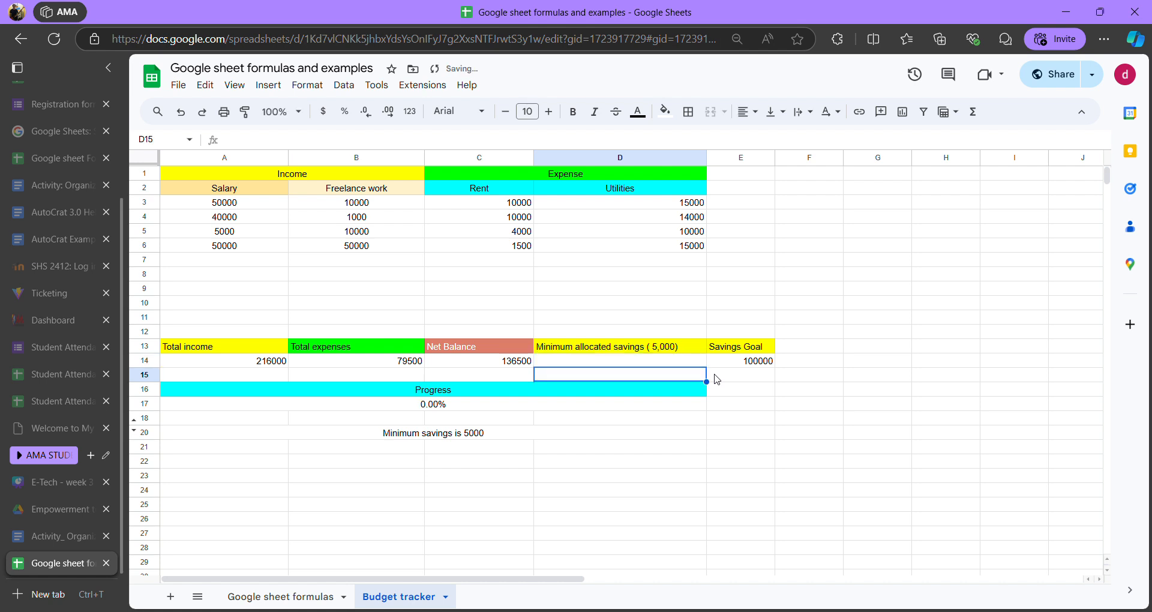
key(Up)
key(Left)
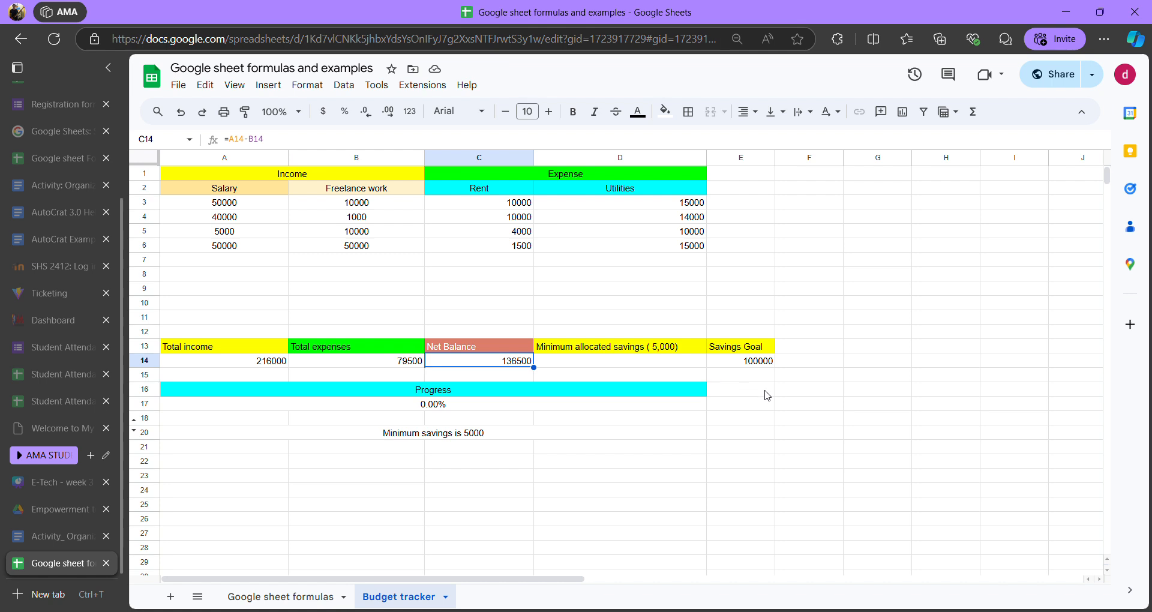
key(Right)
text(200000)
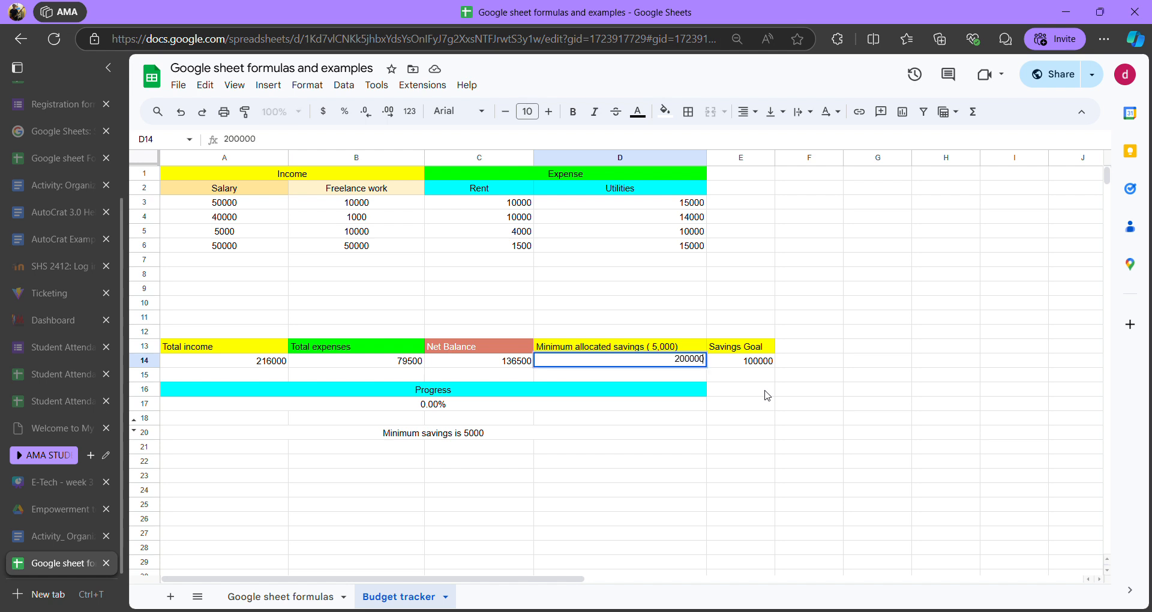
key(Return)
- Compare the allocated savings in D14 with the Net Balance in C14
click(676, 363)
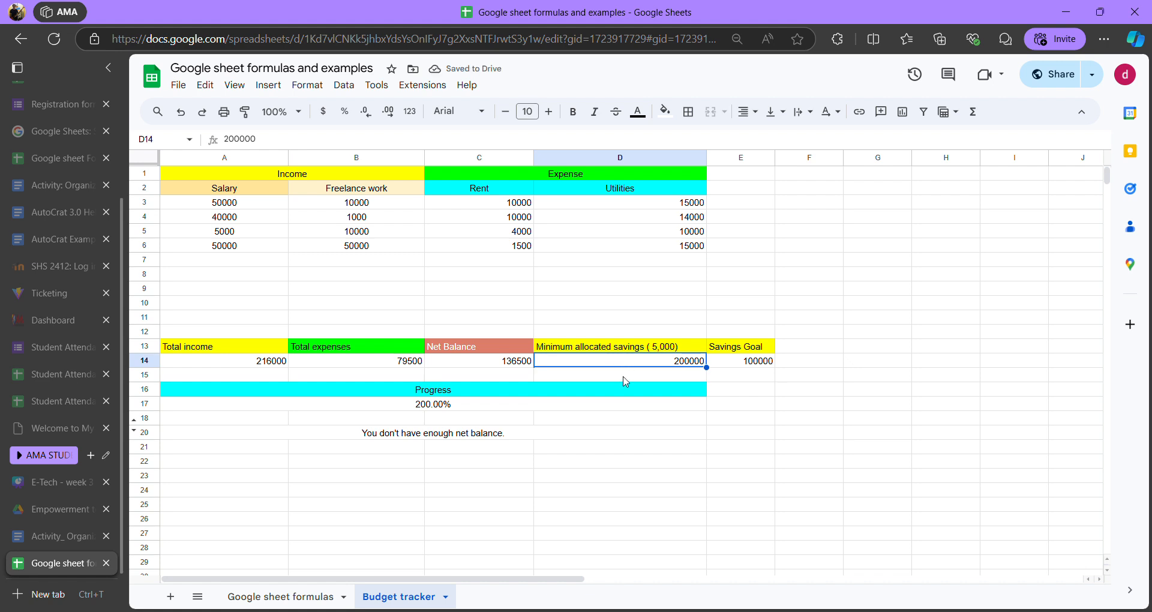
click(520, 359)
click(607, 361)
click(519, 363)
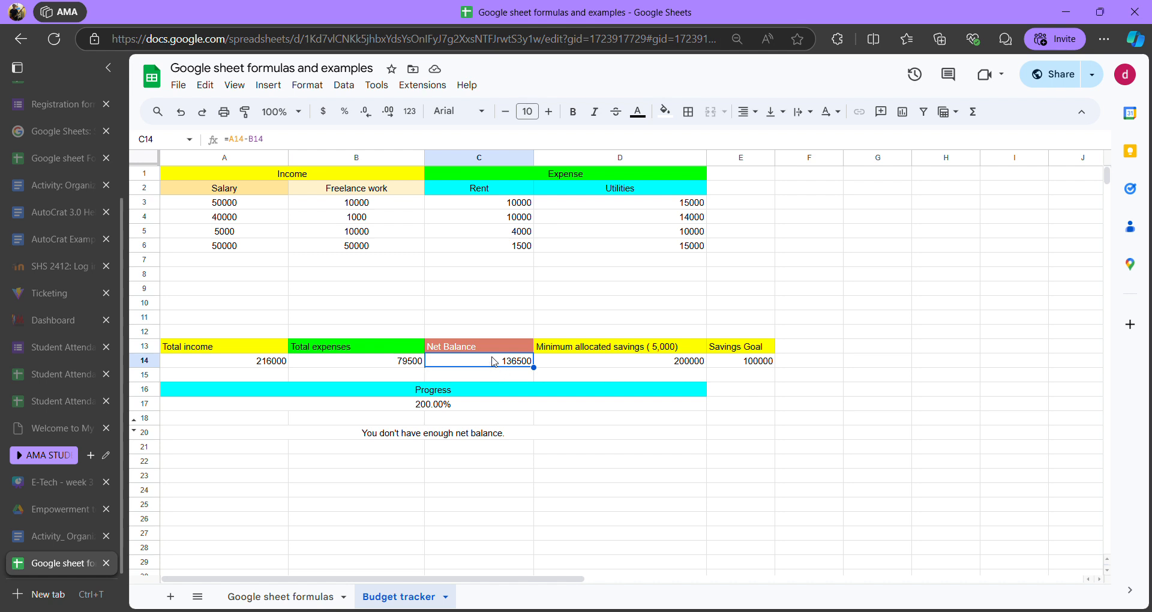
click(626, 364)
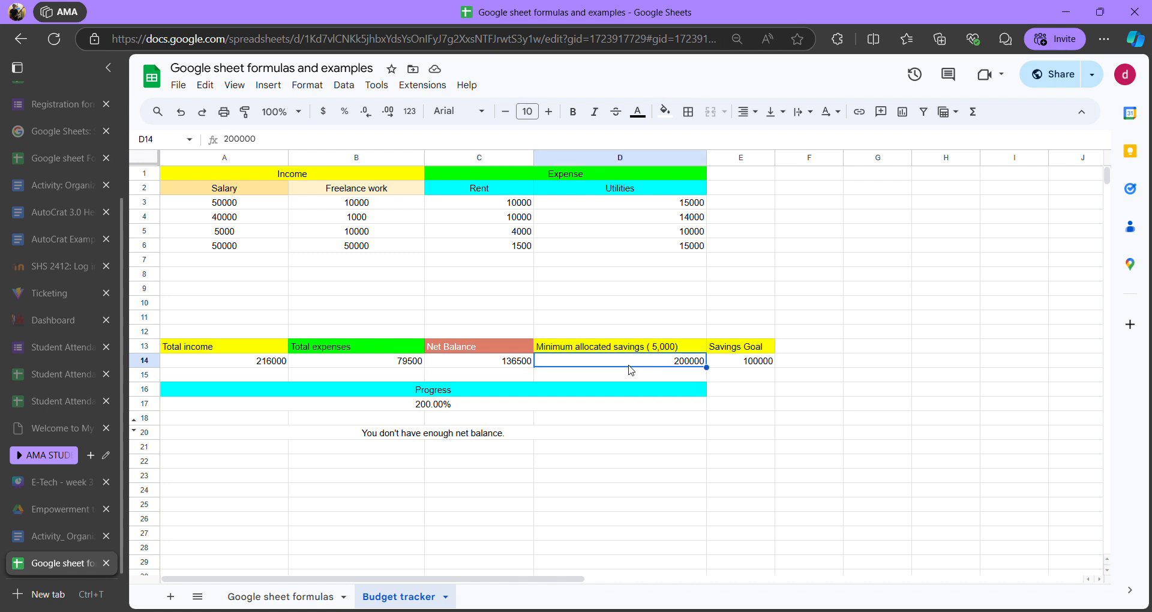
- Review the Progress result in A17 alongside the allocated savings in D14 and the =A14-B14 Net Balance in C14
click(462, 408)
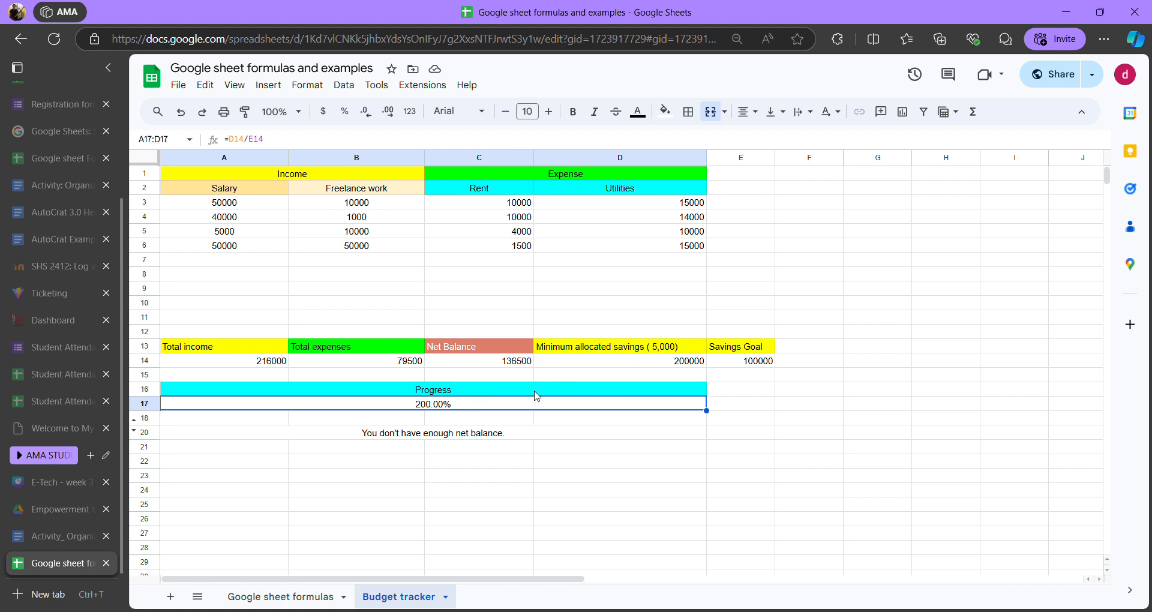
click(641, 363)
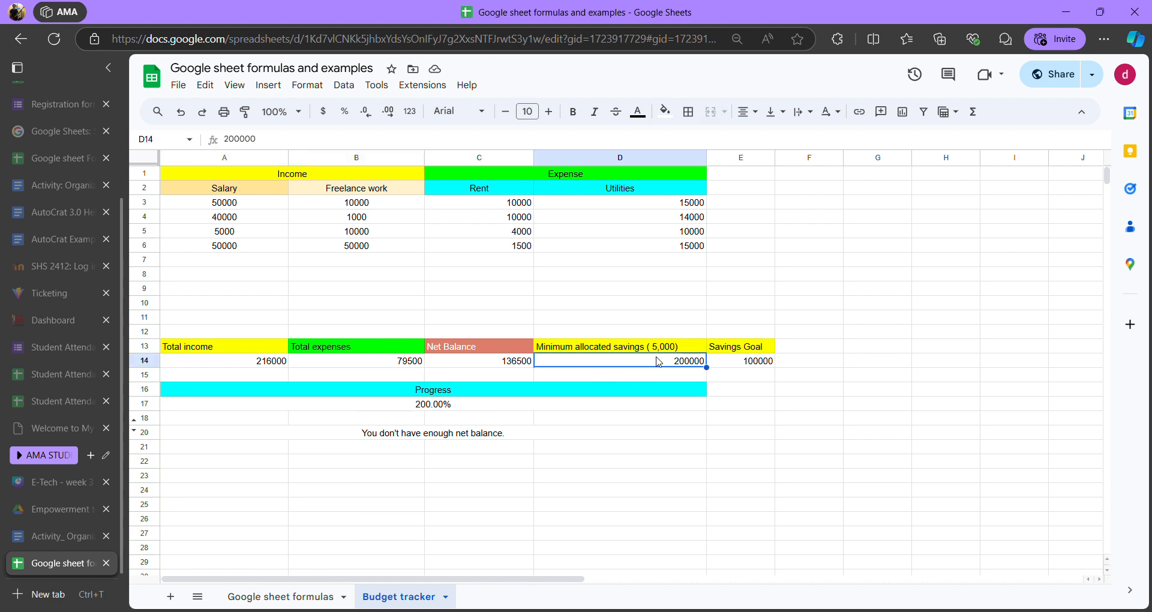
click(515, 367)
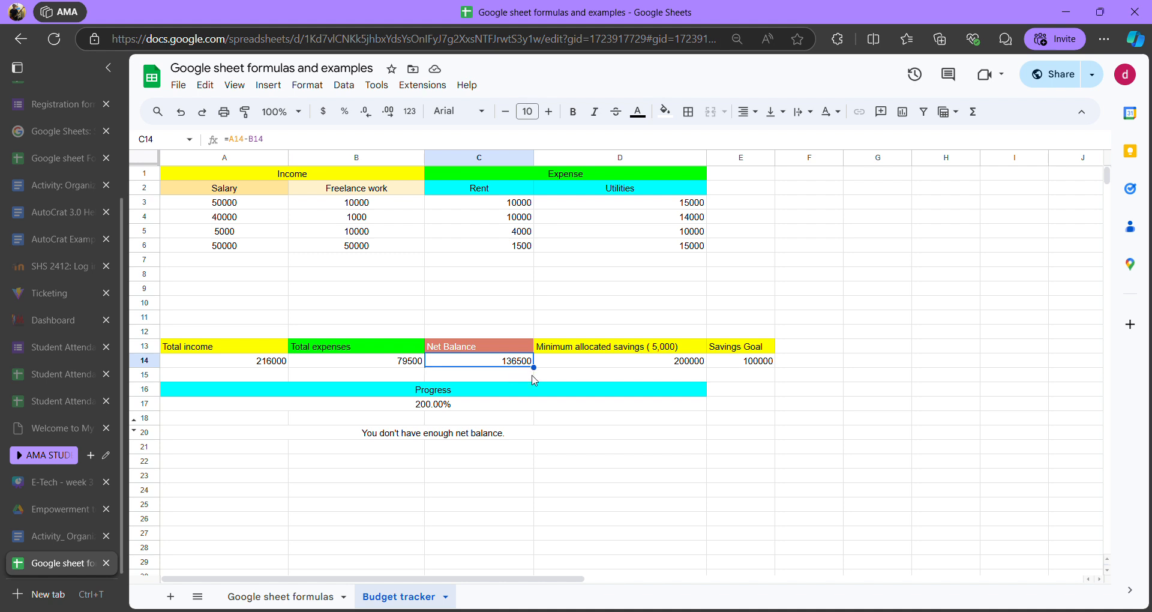
click(573, 367)
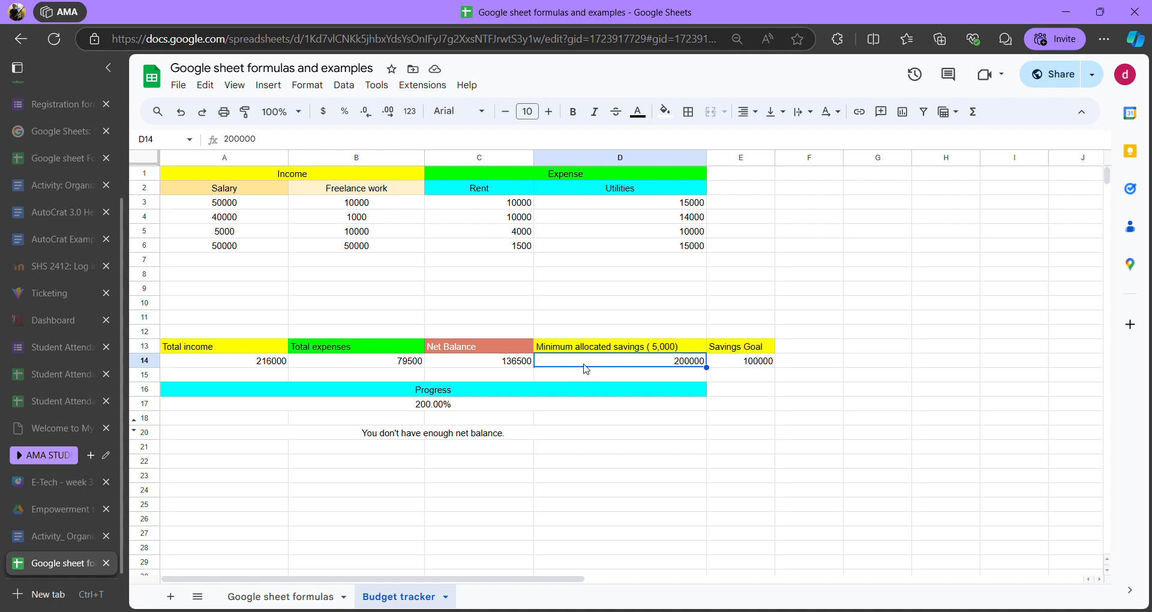
double_click(684, 360)
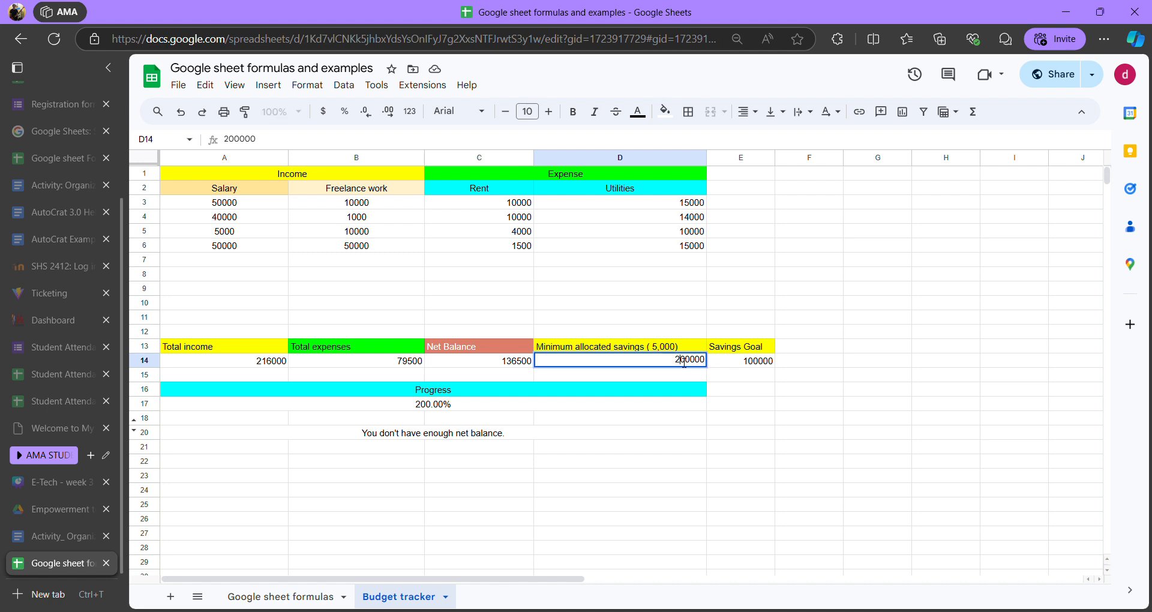
click(505, 363)
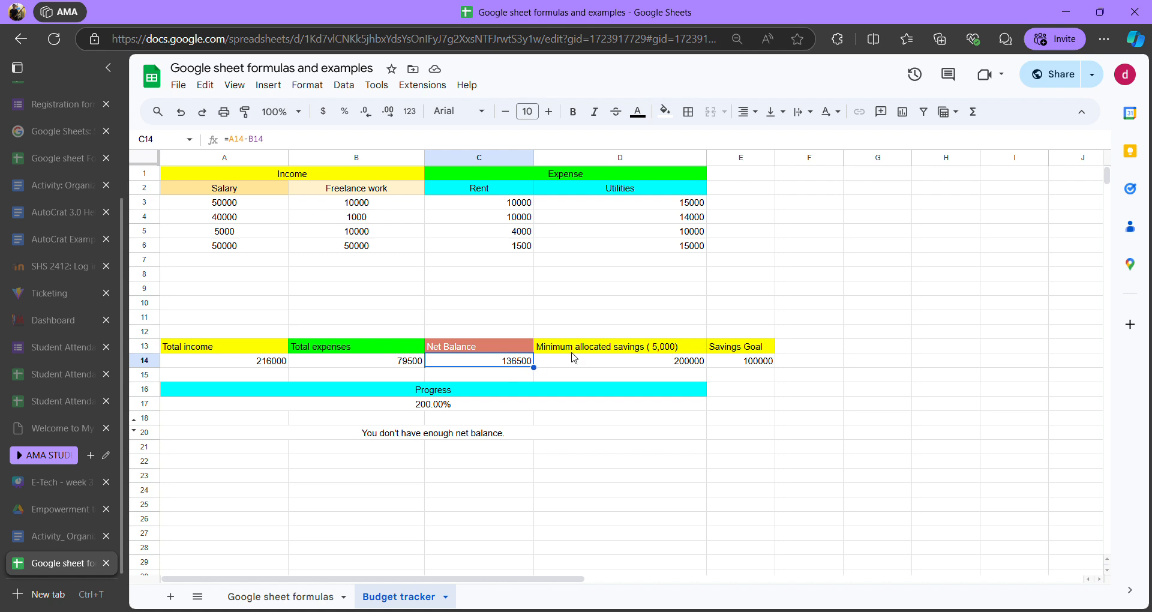
click(657, 361)
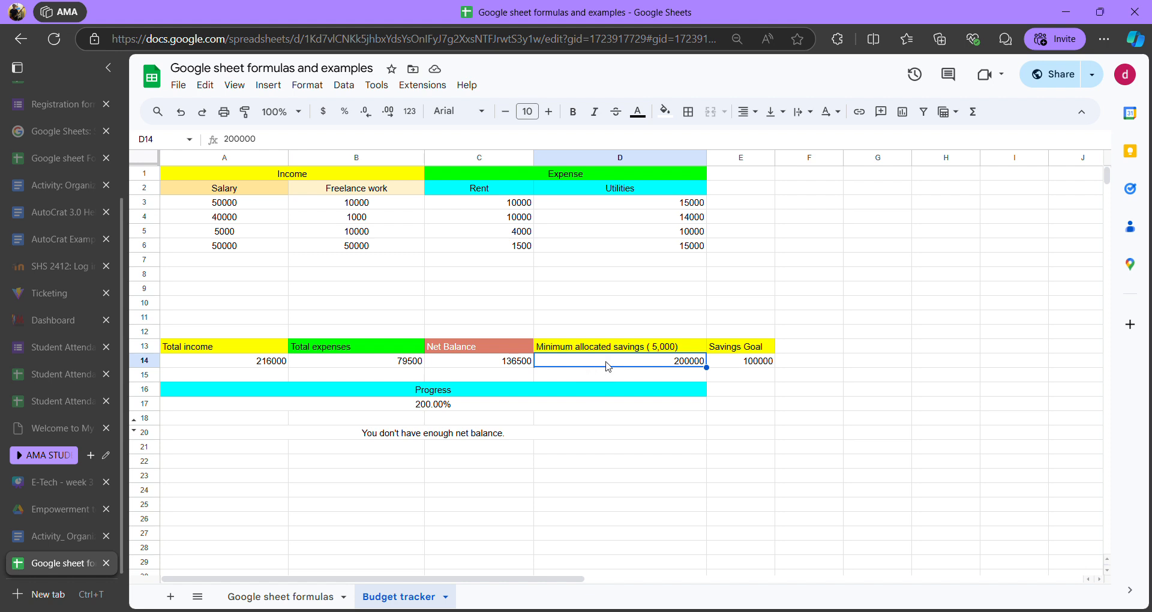
- Set the minimum allocated savings in D14 to 100000, matching the savings goal
double_click(658, 363)
double_click(684, 360)
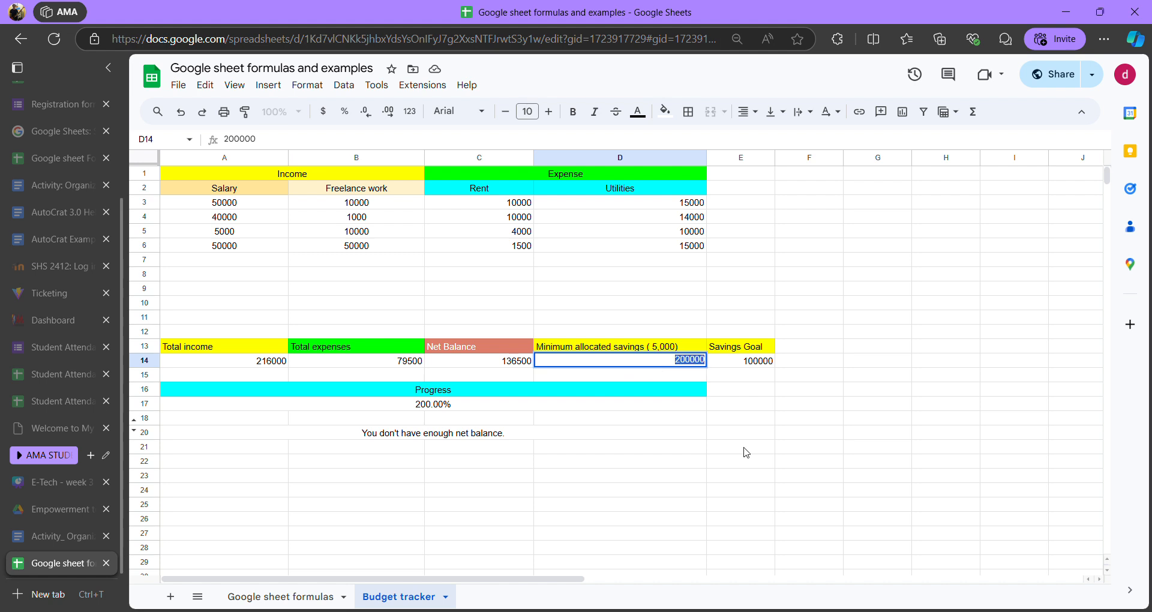
text(100000)
key(Return)
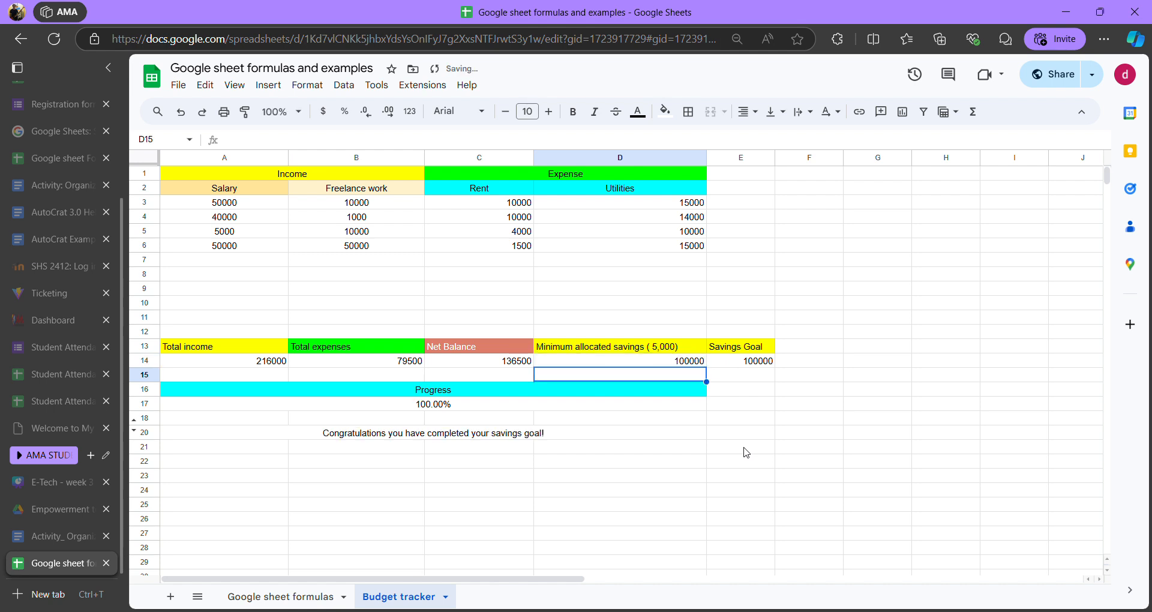
- Compare the allocated savings in D14 and the Savings Goal in E14 with the Progress result in A17 and the nested IF result in A20
click(684, 361)
click(505, 407)
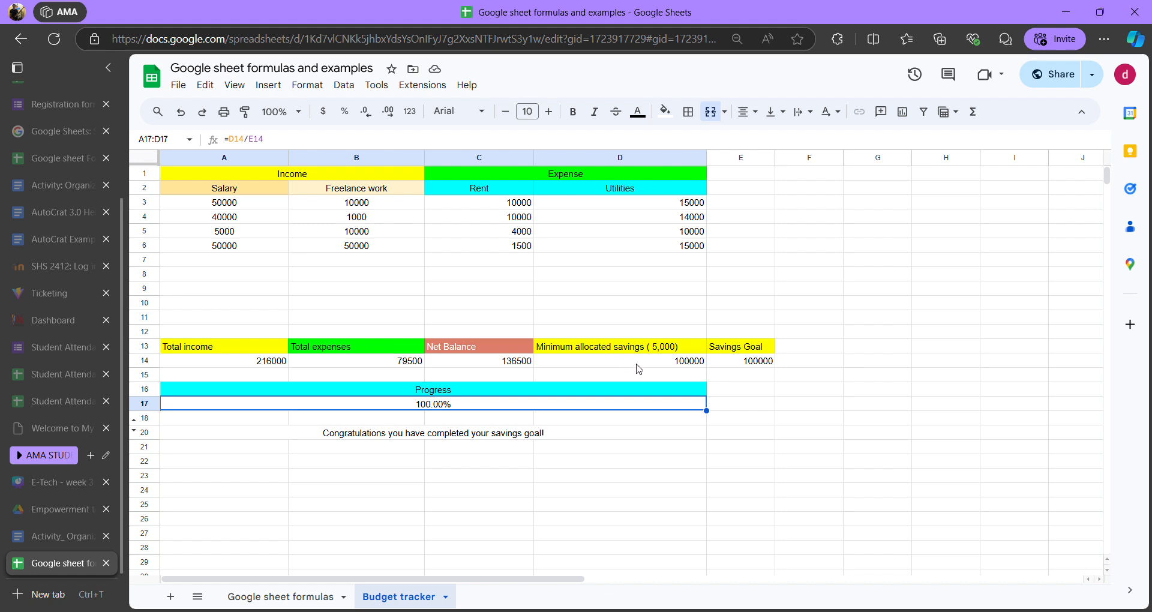
click(488, 441)
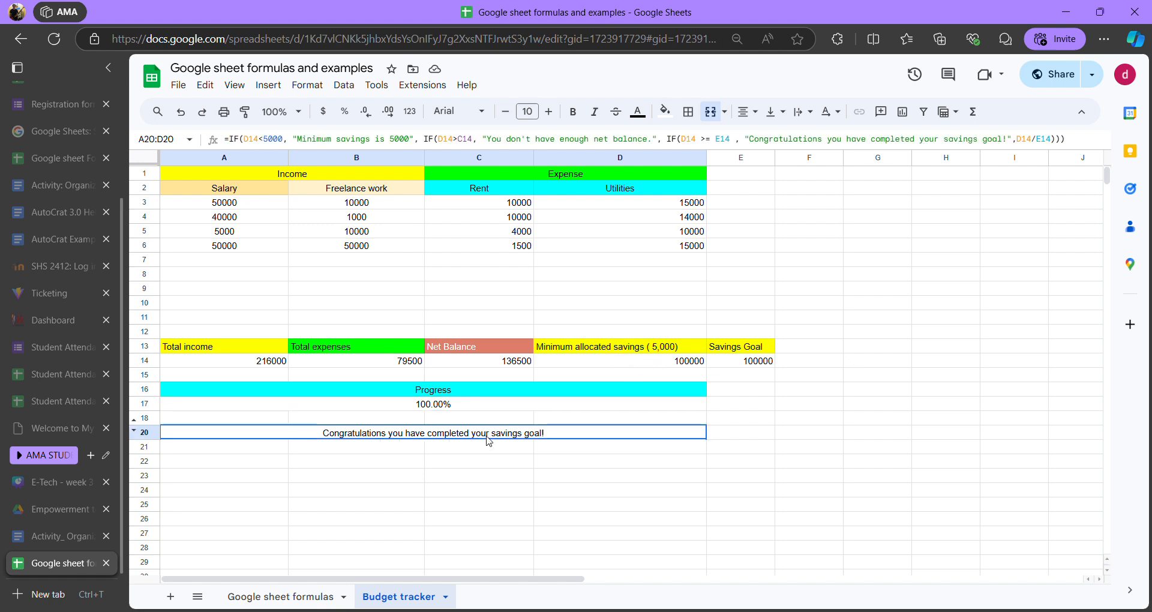
click(512, 409)
click(664, 361)
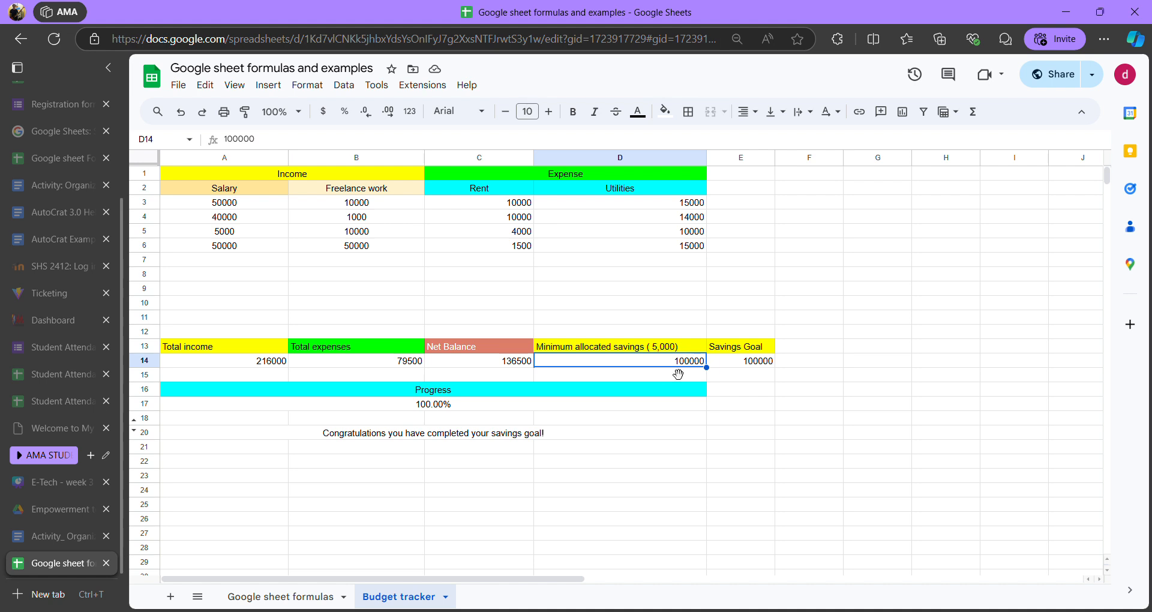
click(740, 362)
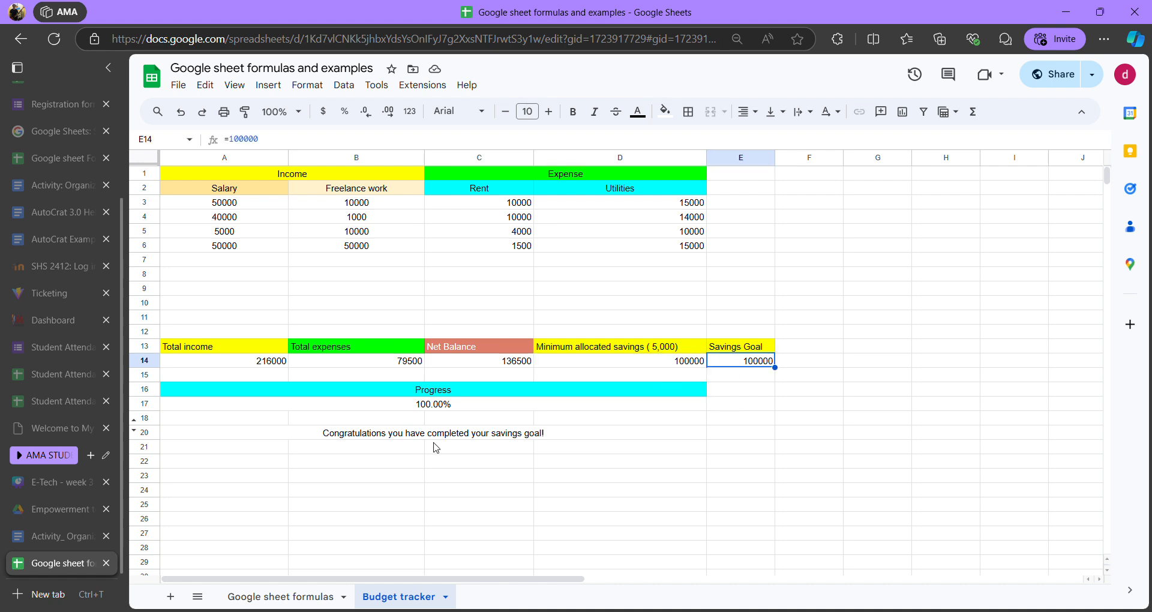
click(414, 437)
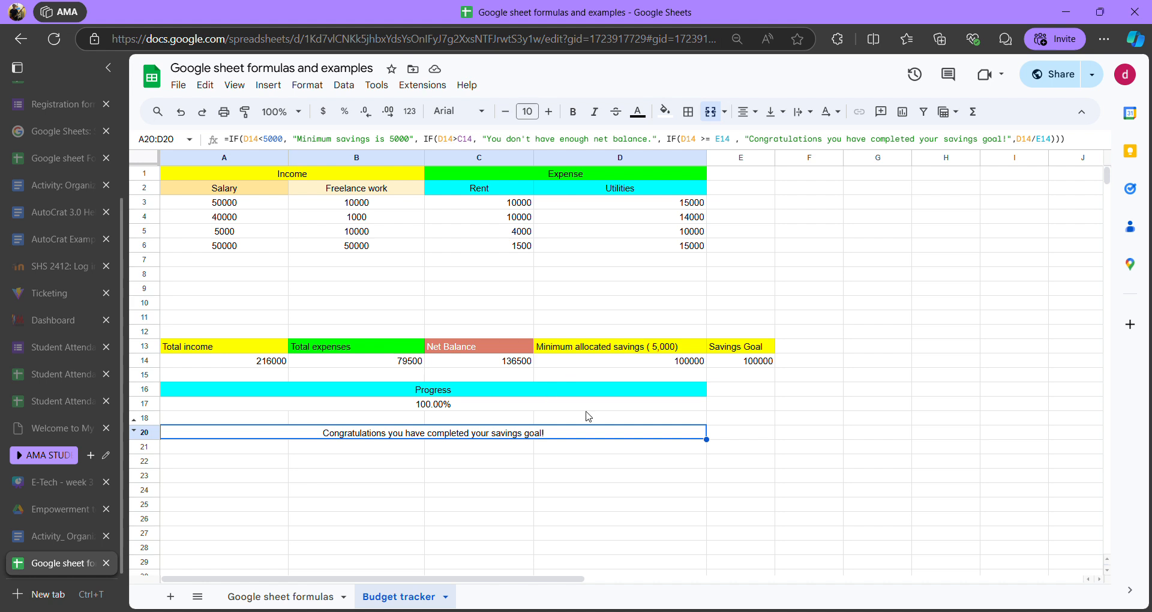
- Replace the =D14/E14 Progress formula in A17 with an empty IF function, =IF()
click(469, 405)
double_click(469, 405)
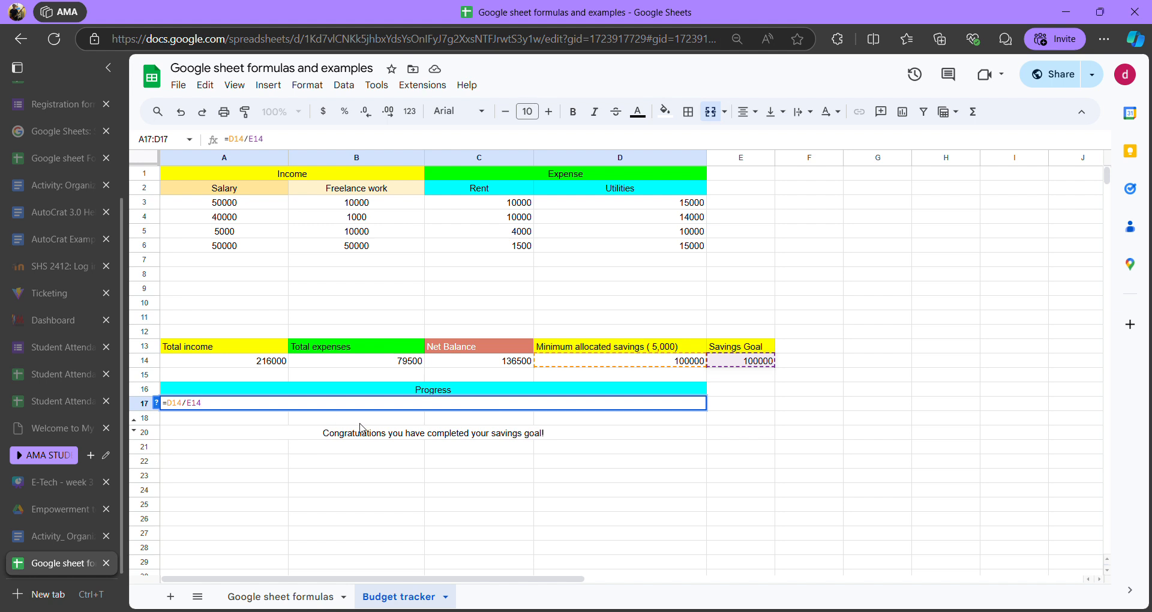
key(BackSpace)
key(BackSpace)
key(BackSpace)
key(BackSpace)
key(BackSpace)
key(BackSpace)
key(BackSpace)
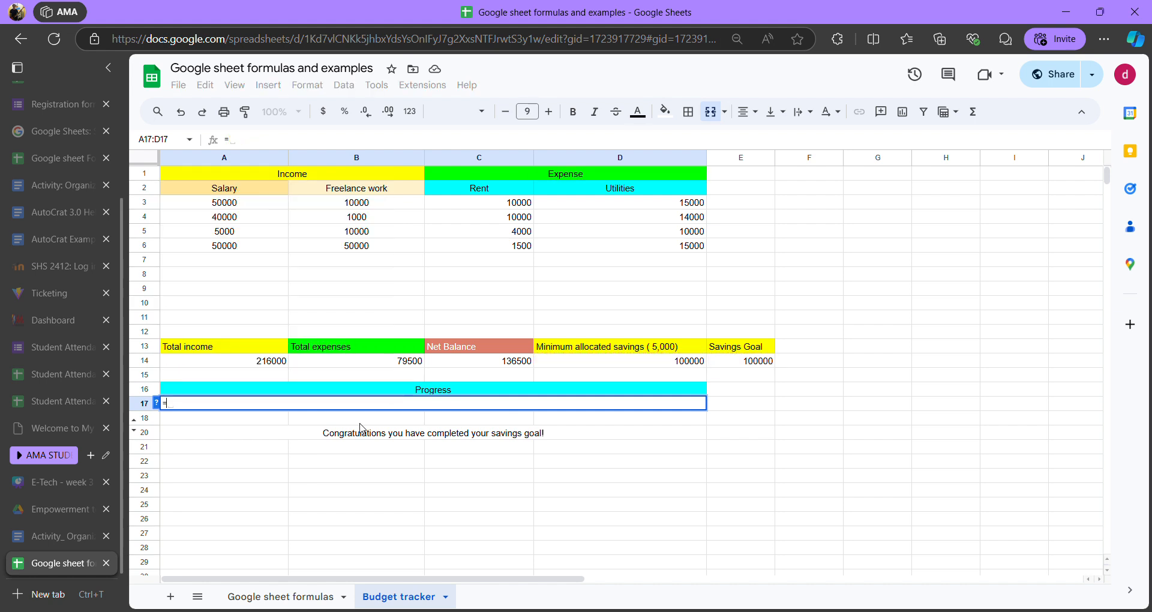
text(IF)
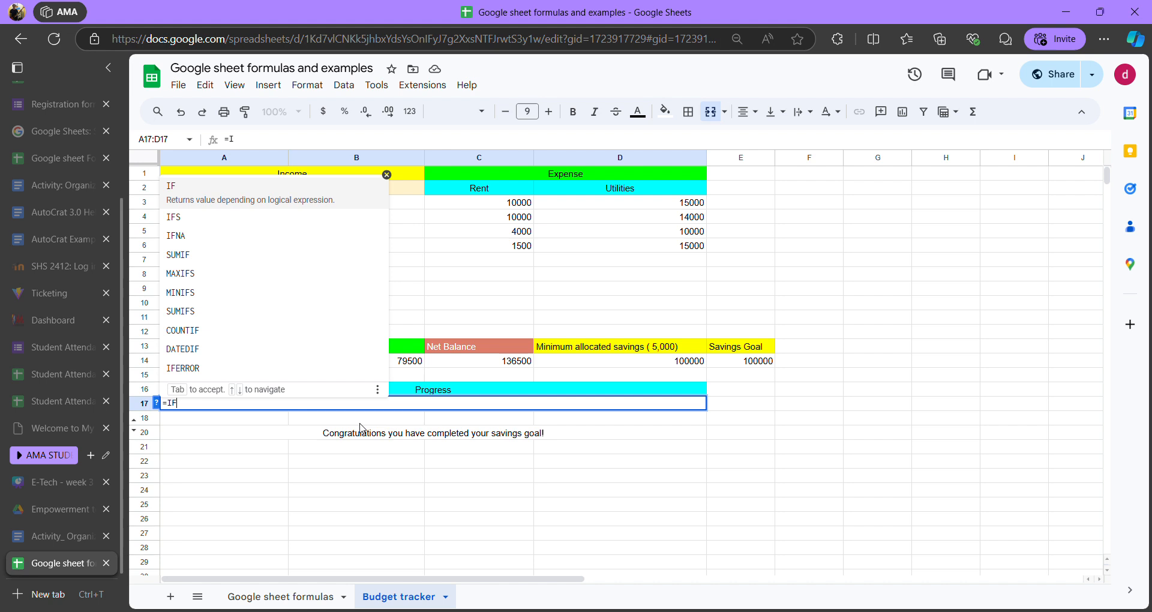
click(192, 194)
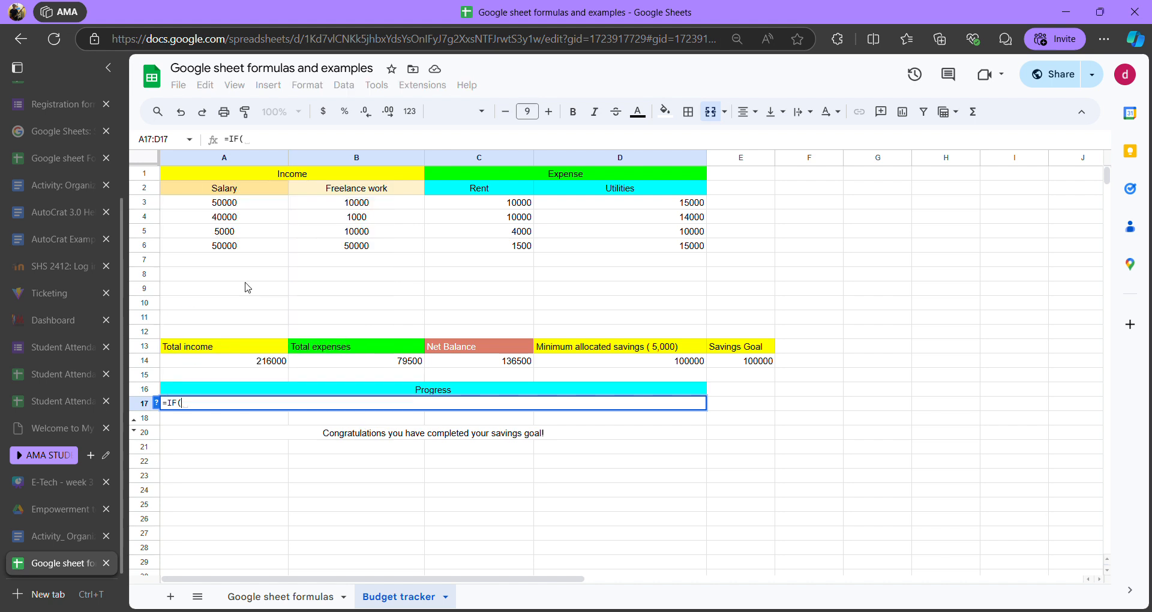
text())
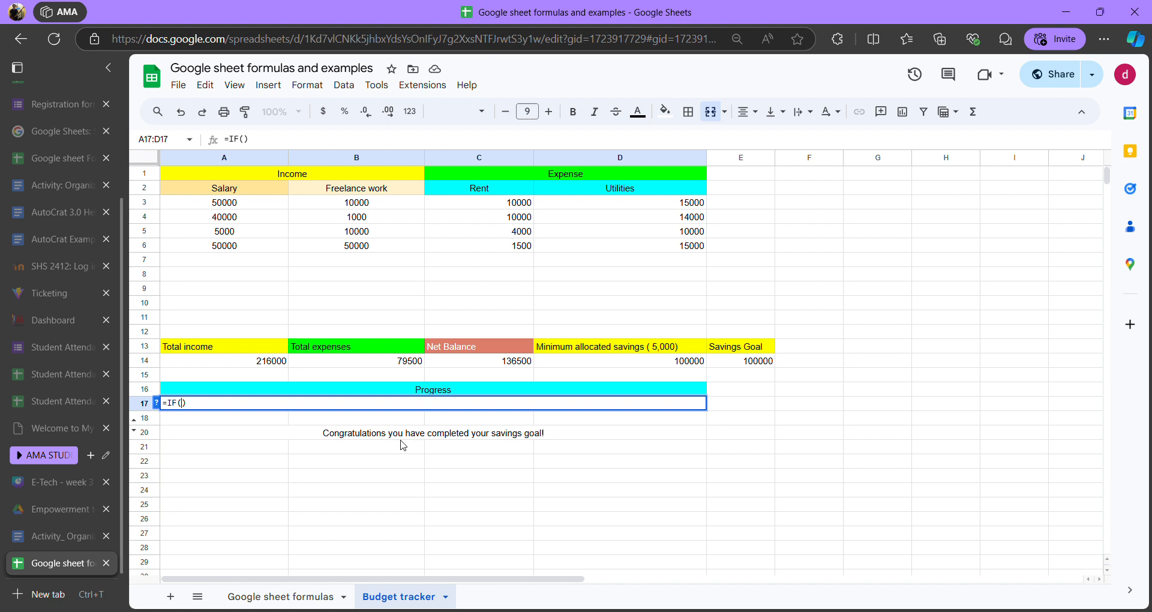
- Enter D14<5000 as the logical test of the IF function in A17, followed by a comma
text(D)
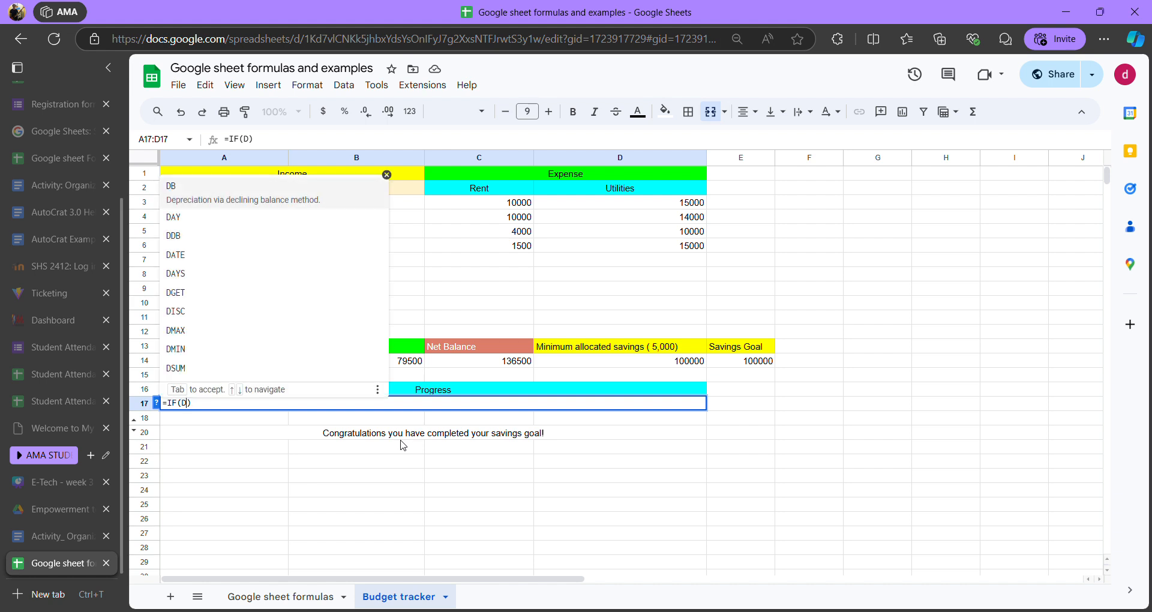
text(14)
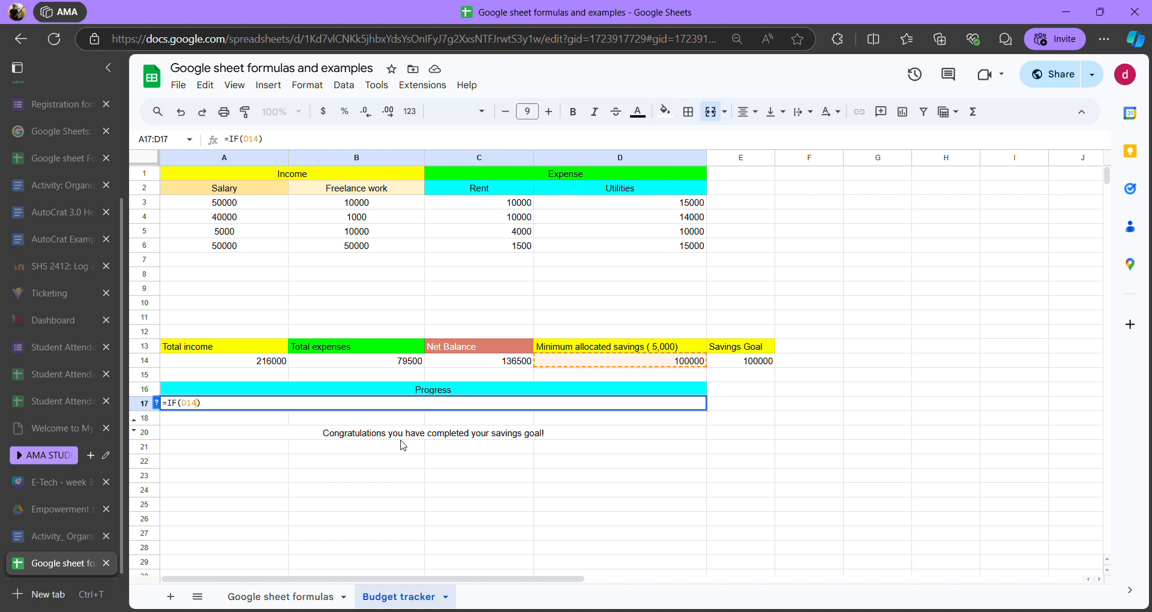
text(<)
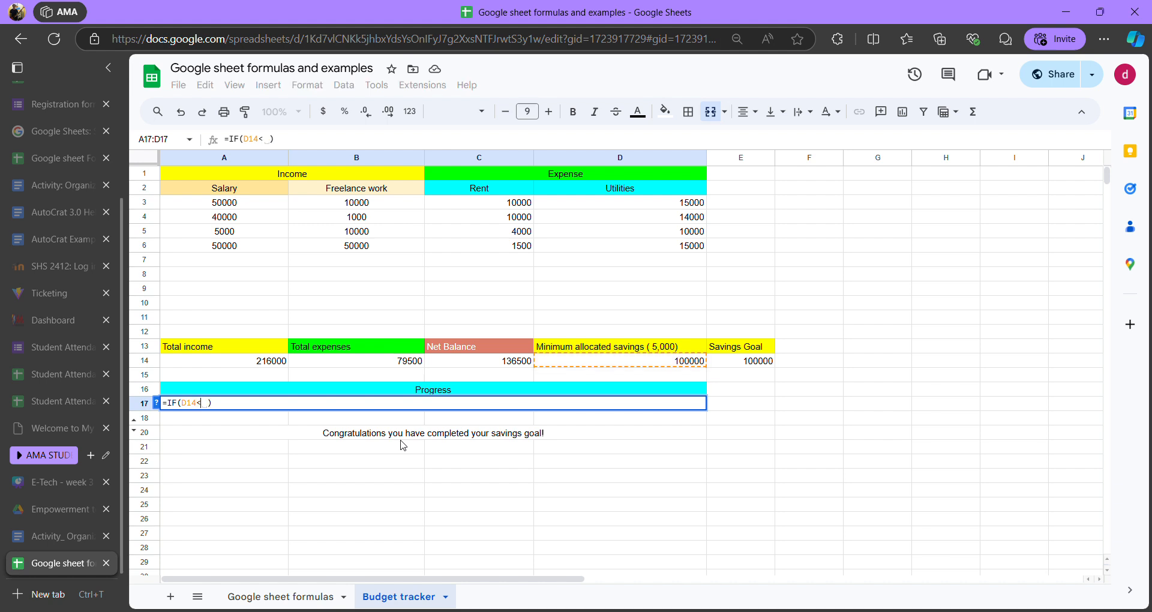
text(5000)
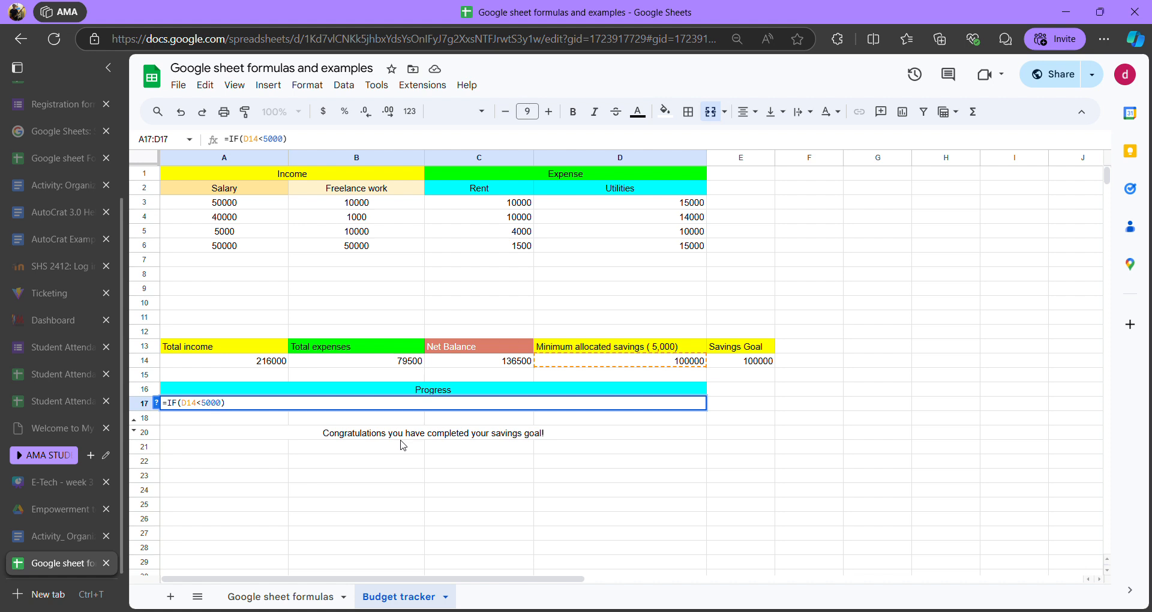
text(, )
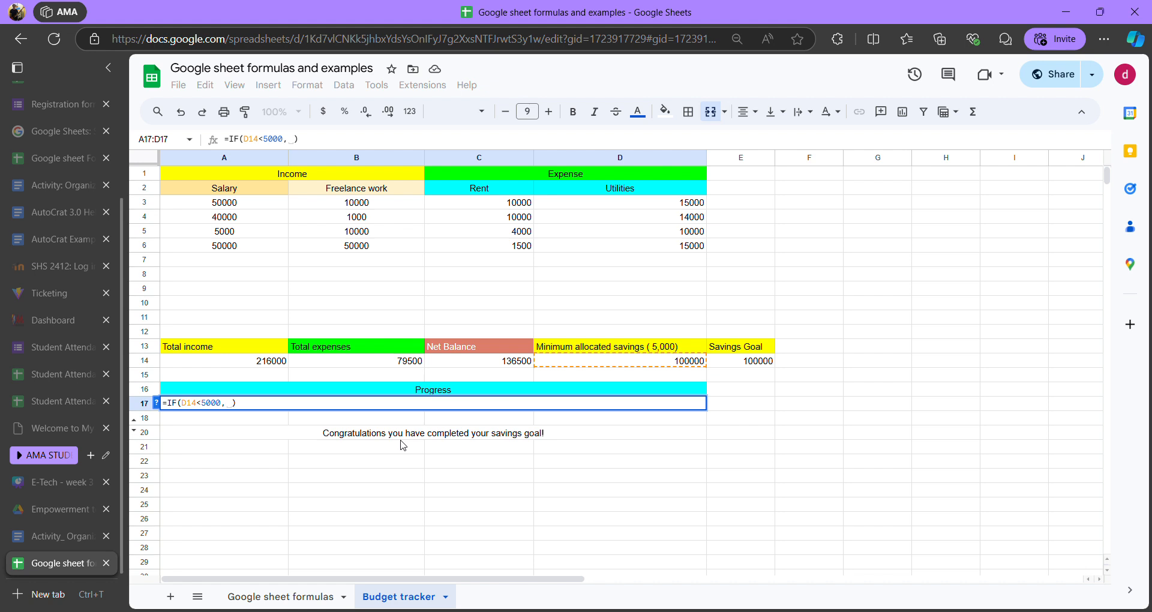
- Enter the quoted text "Minimum savings must be 5000" as the value-if-true argument of the A17 formula
text("")
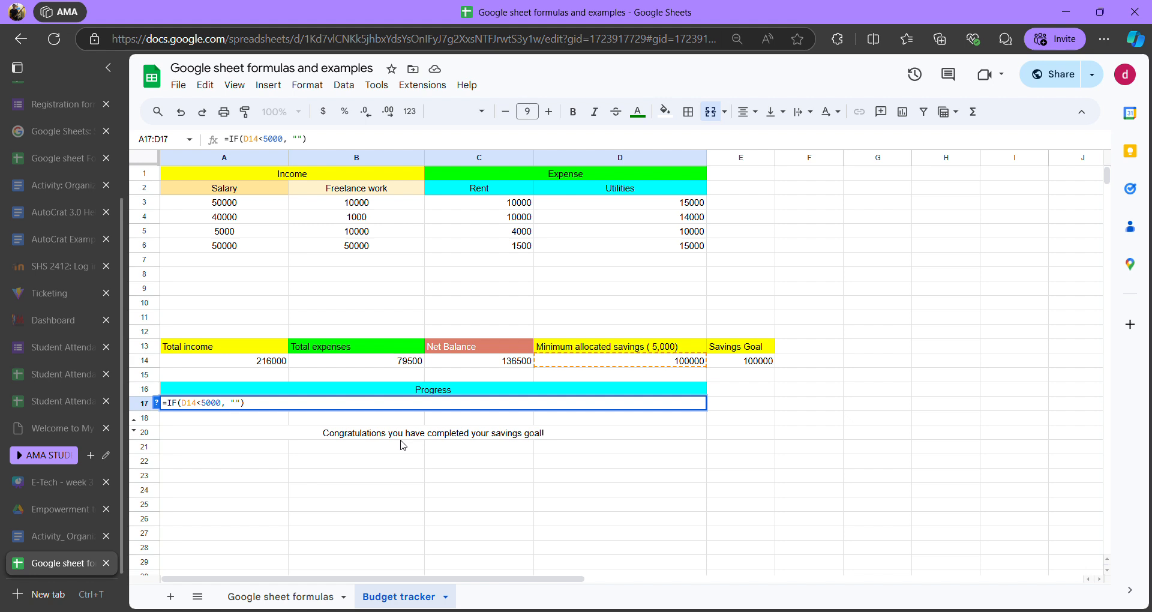
text(Minimum savinfs)
key(BackSpace)
key(BackSpace)
text(gs must be 5000)
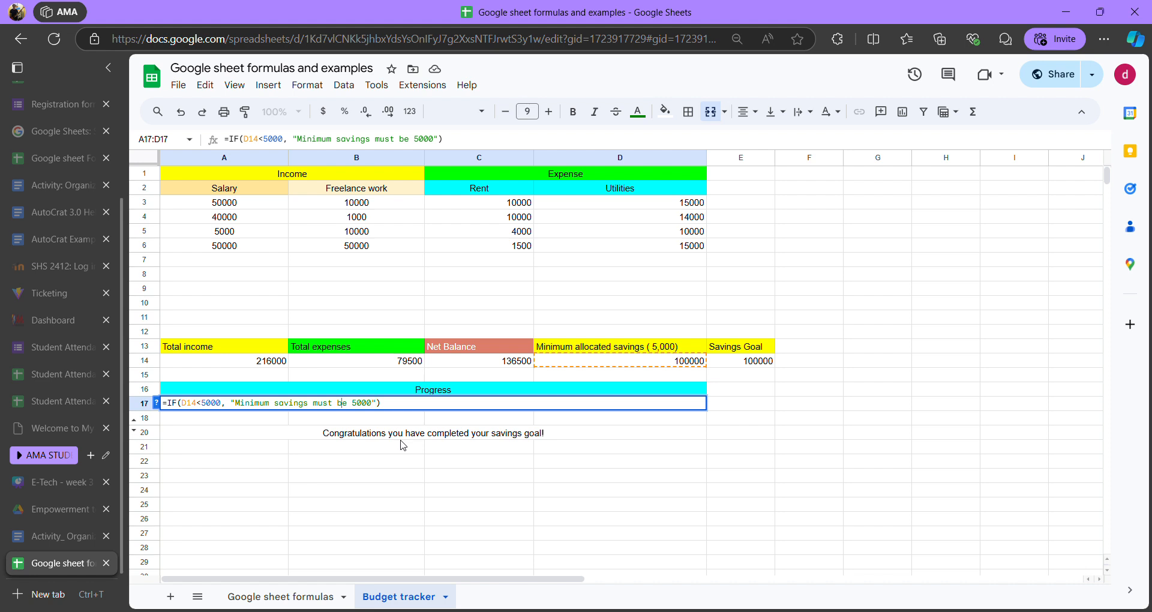
- Highlight the quoted message in the A17 formula, including its opening and closing quotation marks
key(Left)
key(Left)
key(Left)
key(Left)
key(Left)
key(Left)
key(Left)
key(Left)
key(Left)
key(Left)
key(Left)
key(Left)
key(Left)
key(Left)
key(Left)
key(Left)
key(Left)
key(Left)
key(Right)
key(Right)
key(Right)
key(Right)
key(Right)
key(Right)
key(Right)
key(Right)
key(Right)
key(Right)
key(Right)
key(Left)
key(shift+Right)
key(shift+Right)
key(shift+Right)
key(shift+Right)
key(shift+Right)
key(shift+Right)
key(shift+Right)
key(shift+Right)
key(shift+Right)
key(shift+Right)
key(shift+Right)
key(shift+Right)
key(shift+Right)
key(shift+Right)
key(shift+Right)
key(shift+Right)
key(shift+Right)
key(shift+Right)
key(shift+Right)
key(shift+Right)
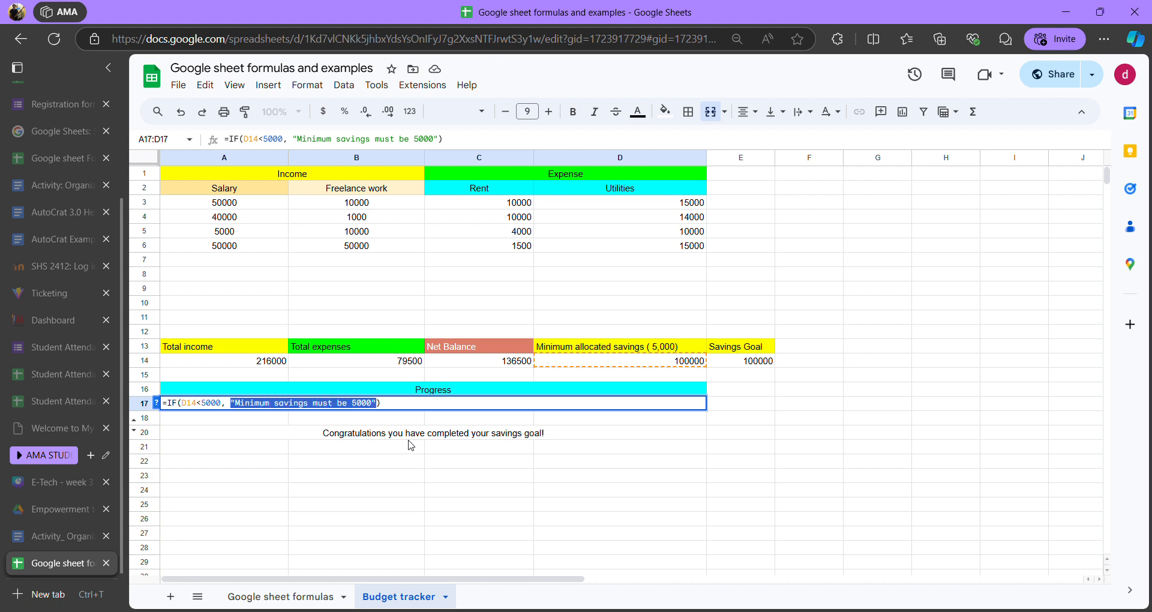
key(shift+Left)
key(Right)
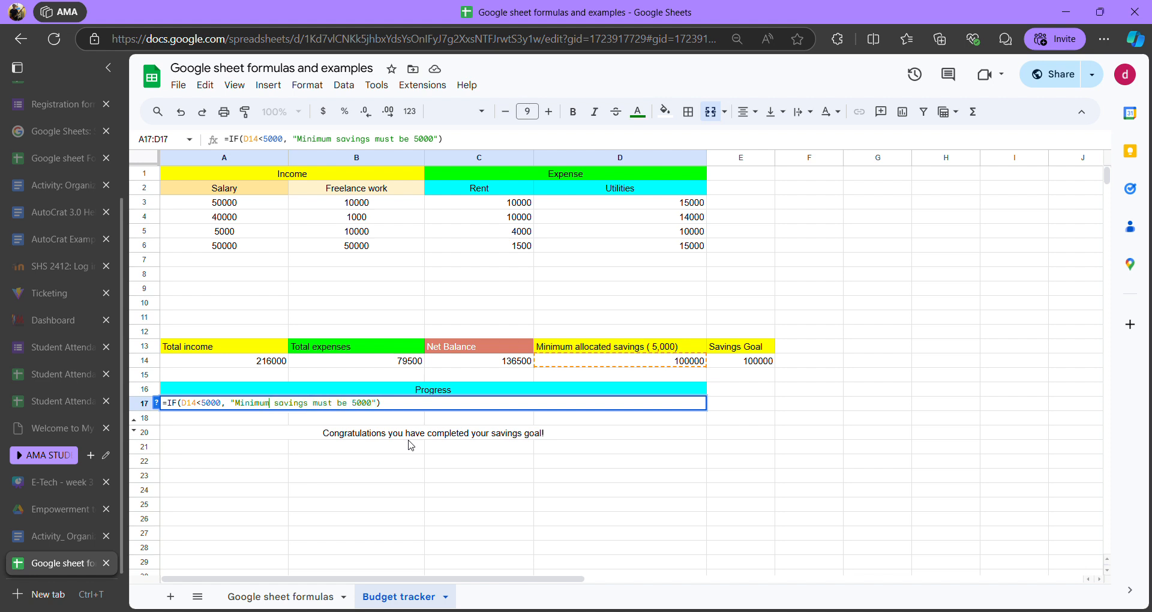
- Delete the whole quoted message from the A17 formula, leaving the value-if-true argument empty
key(Right)
key(shift+Right)
key(shift+Right)
key(shift+Right)
key(shift+Right)
key(shift+Right)
key(shift+Right)
key(shift+Right)
key(shift+Right)
key(shift+Right)
key(shift+Right)
key(shift+Right)
key(shift+Right)
key(shift+Right)
key(shift+Right)
key(shift+Right)
key(shift+Right)
key(shift+Right)
key(shift+Right)
key(shift+Right)
key(shift+Right)
key(Right)
key(shift+Left)
key(shift+Left)
key(shift+Left)
key(shift+Left)
key(shift+Left)
key(shift+Left)
key(shift+Left)
key(shift+Left)
key(shift+Left)
key(shift+Left)
key(shift+Left)
key(shift+Left)
key(shift+Left)
key(shift+Left)
key(shift+Left)
key(shift+Left)
key(shift+Left)
key(shift+Left)
key(shift+Left)
key(shift+Left)
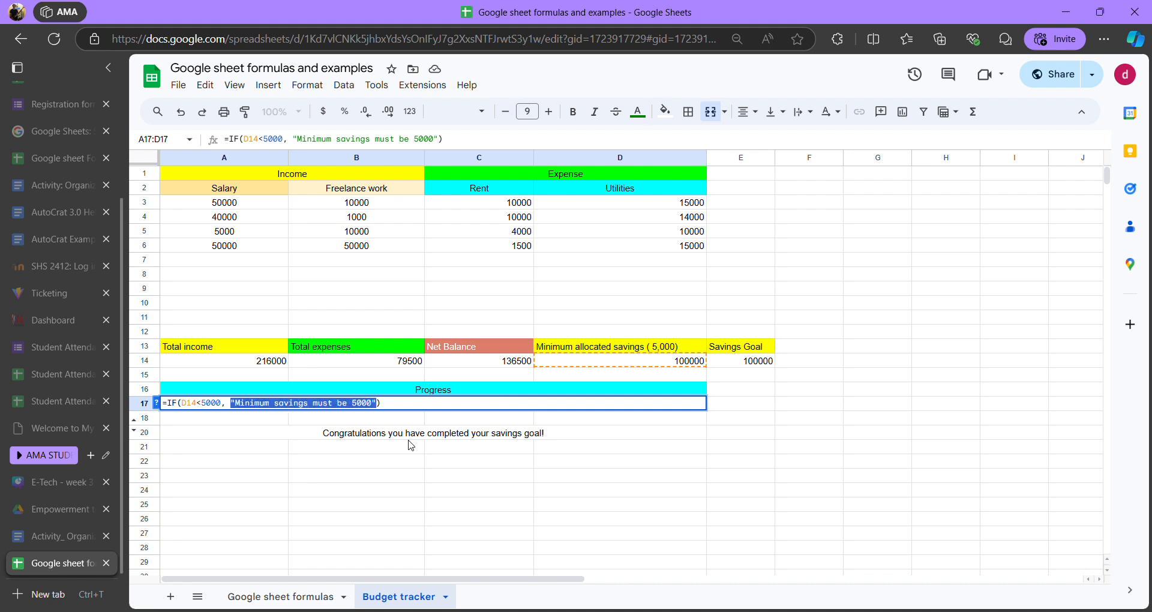
key(BackSpace)
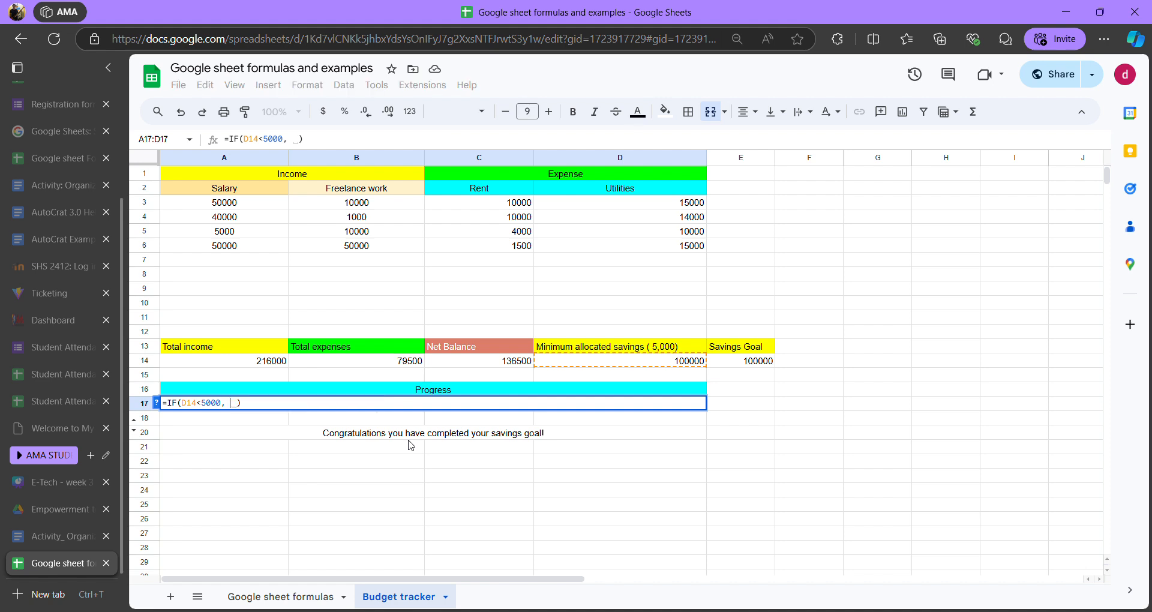
- Try A12+A13 as the value-if-true argument and A17 as the value-if-false argument of the IF function
text(A12)
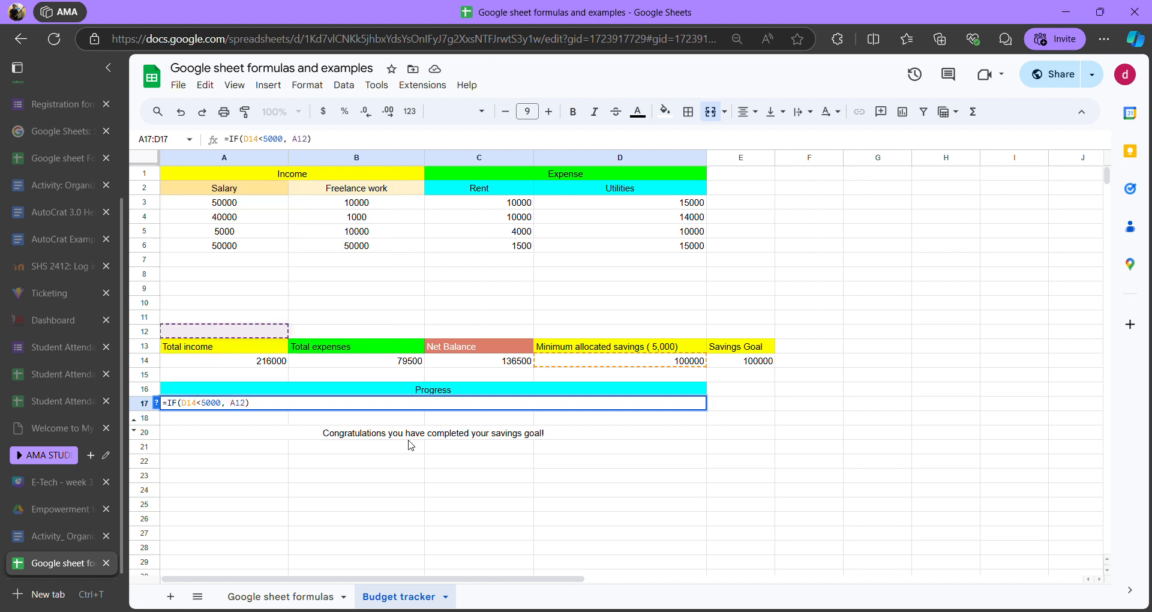
text(+A12)
key(BackSpace)
text(3)
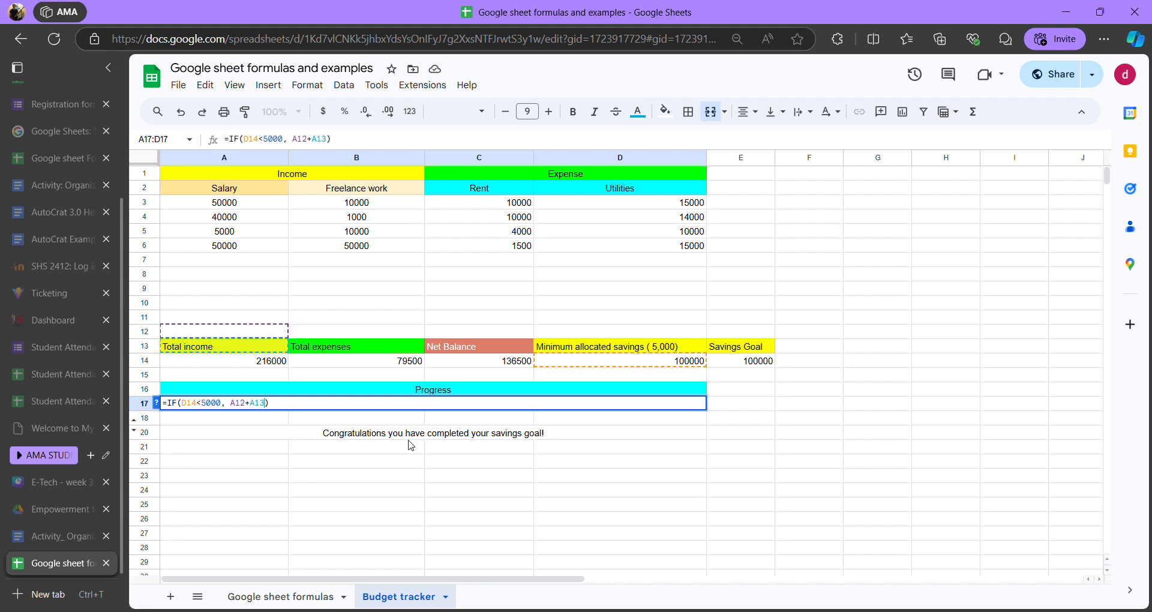
text(,A17)
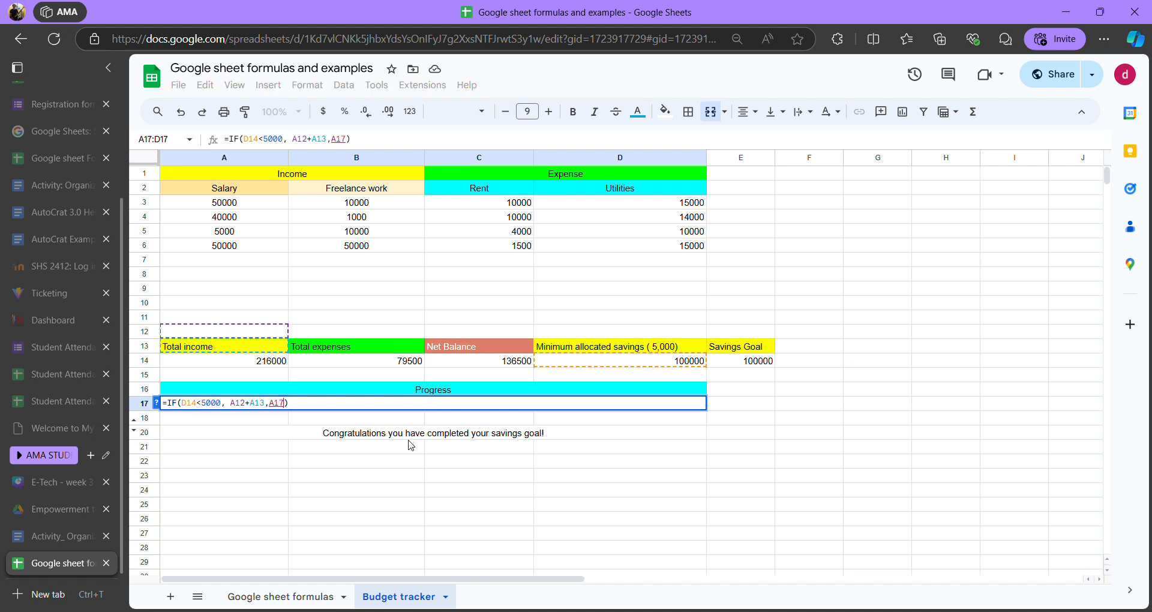
- Remove the A12+A13 and A17 arguments, keeping only the D14<5000 test in the IF function
key(BackSpace)
key(BackSpace)
key(BackSpace)
key(BackSpace)
key(BackSpace)
key(BackSpace)
key(BackSpace)
key(BackSpace)
key(BackSpace)
key(BackSpace)
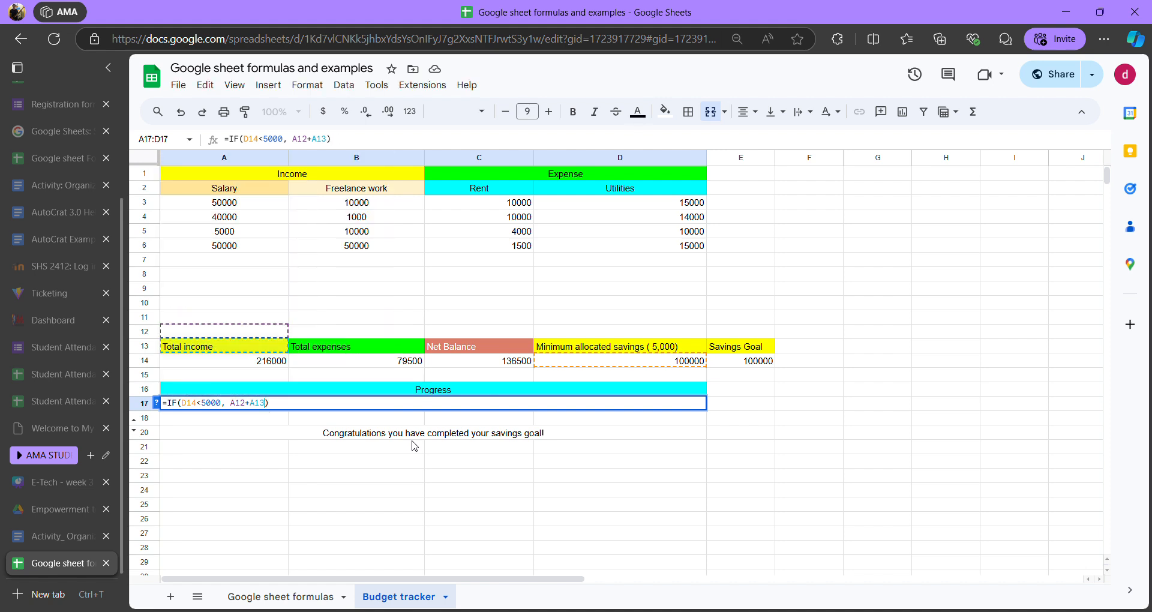
key(BackSpace)
- Try SUM(A2:B12) as the value-if-true argument of the IF function in A17, followed by a comma
text(SUM)
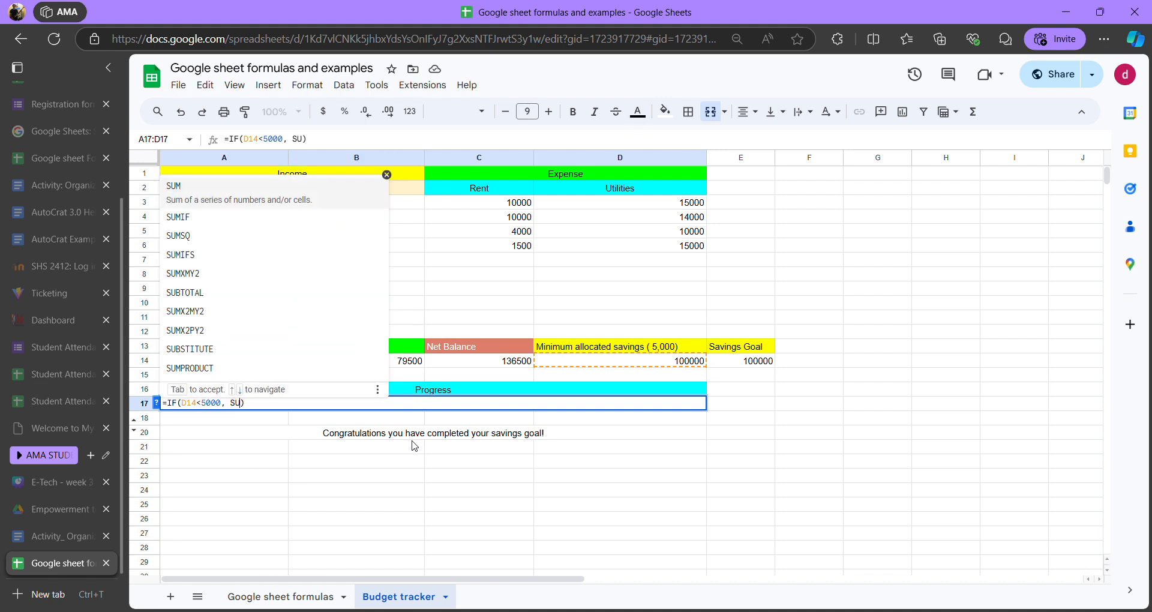
text(())
key(Left)
text(A2:)
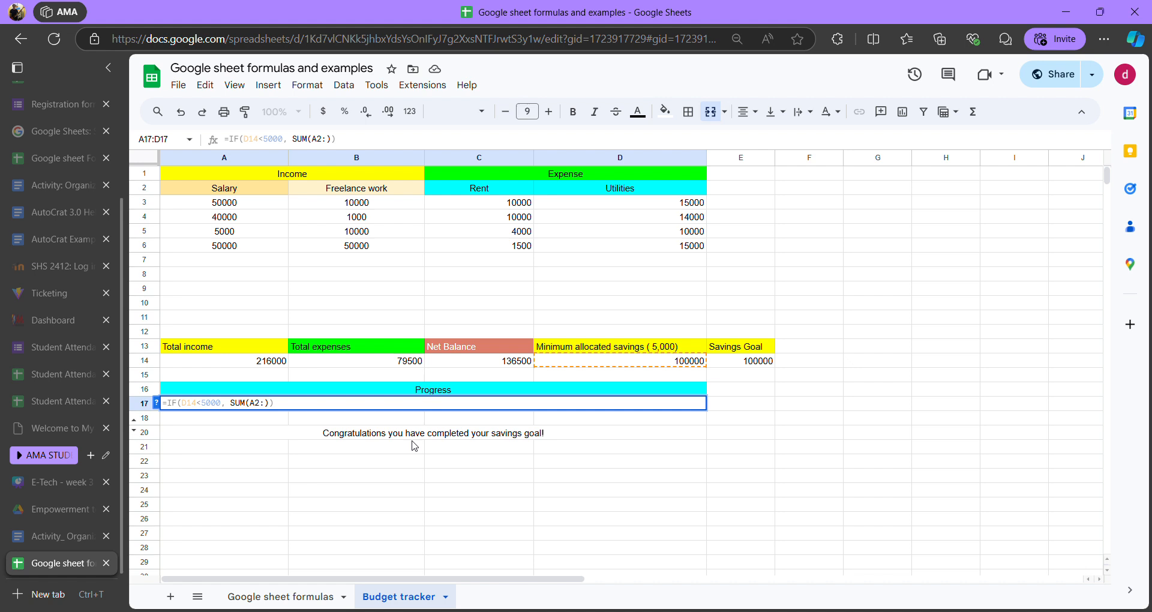
text(B12)
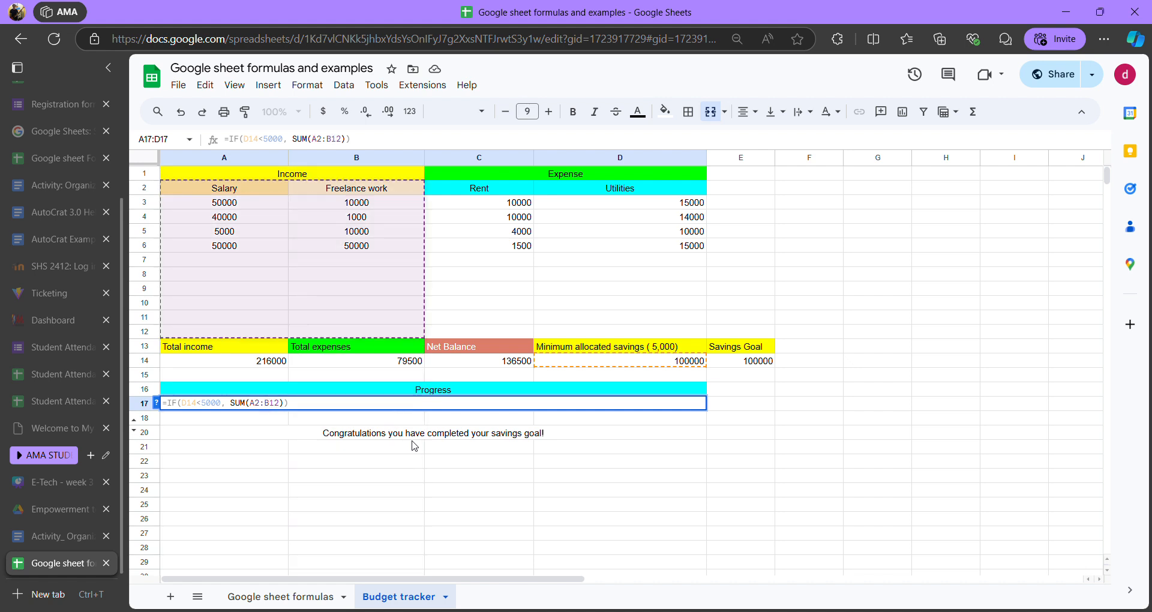
key(Right)
text(,)
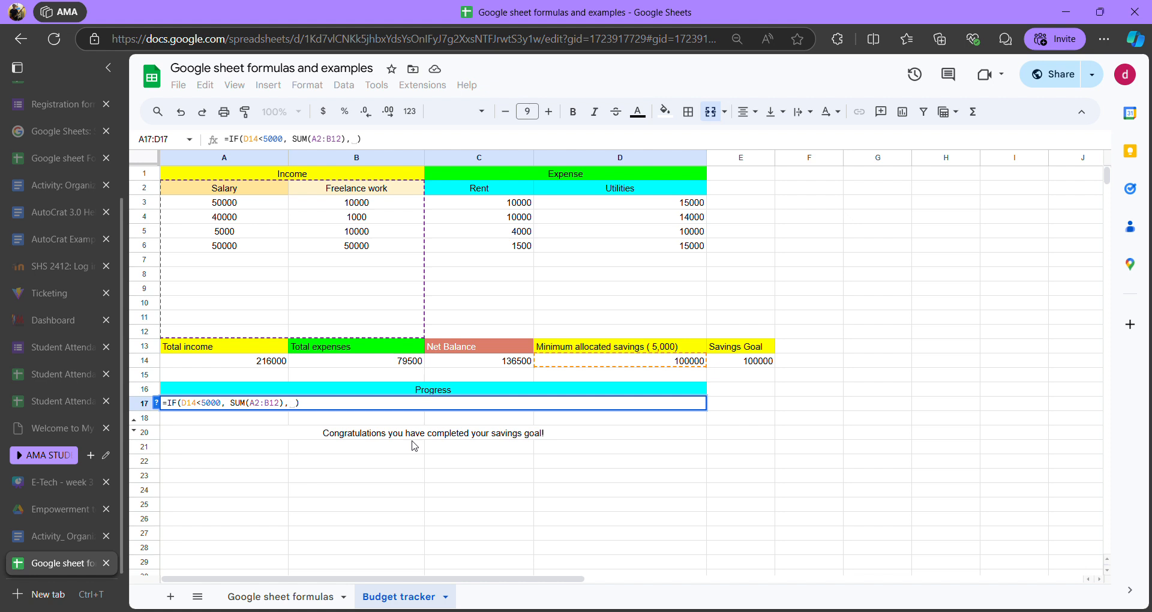
- Delete the SUM(A2:B12) argument from the IF function in A17, keeping the D14<5000 test
key(BackSpace)
drag(231, 403, 293, 410)
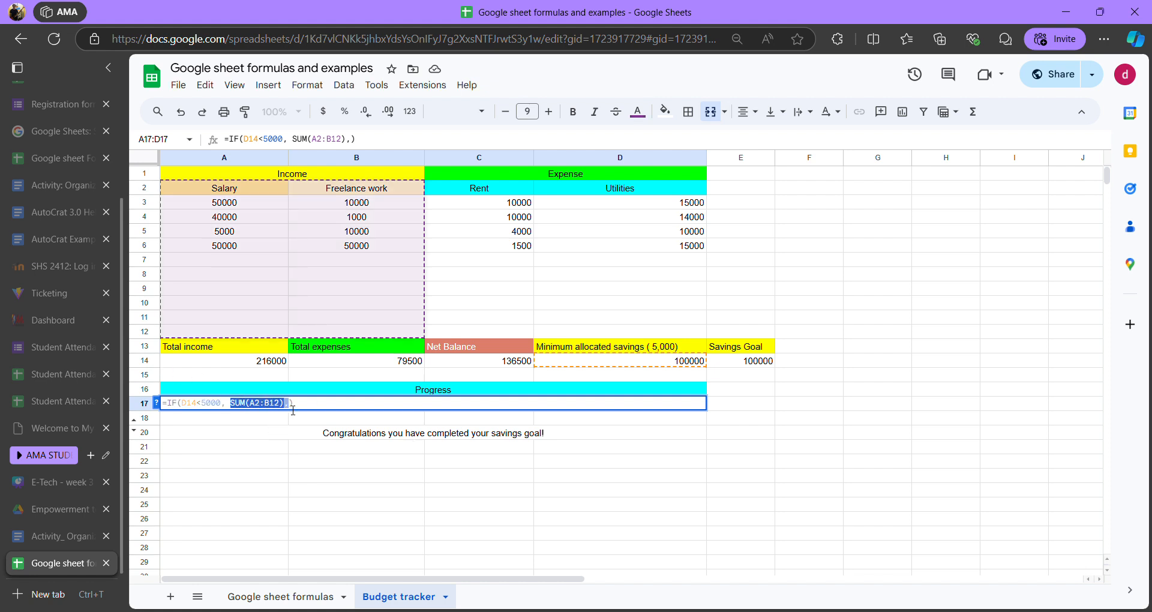
key(BackSpace)
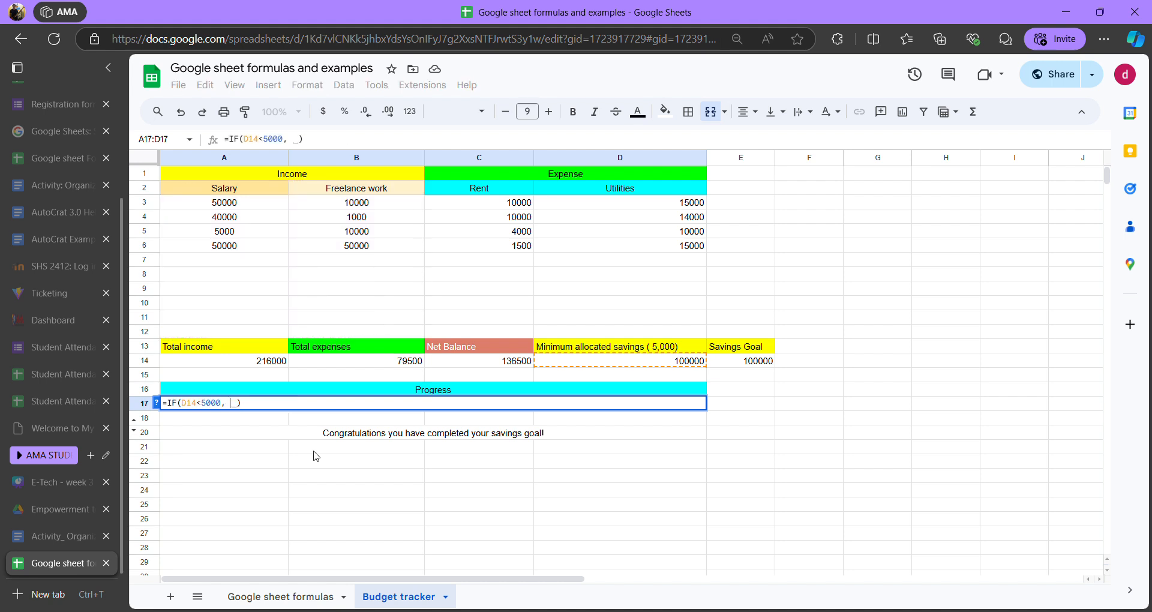
- Try an empty SUM() as the value-if-true argument of the IF function, and remove it
text(SUM())
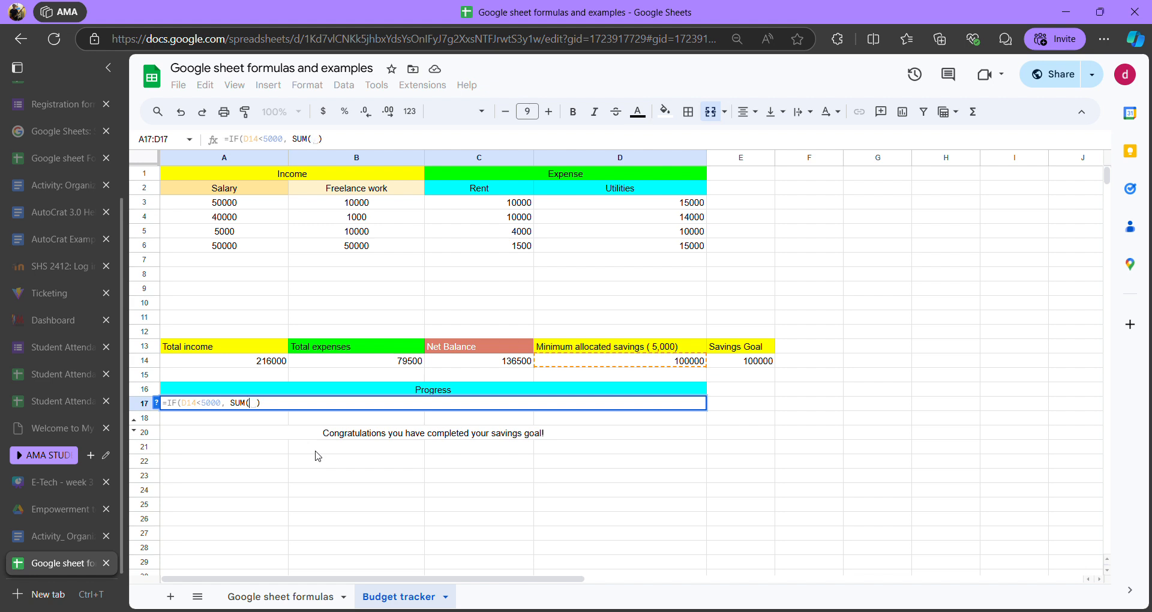
key(BackSpace)
key(BackSpace)
key(BackSpace)
key(BackSpace)
key(BackSpace)
- Try A12+A13 as the value-if-true argument of the IF function, and clear it
text(A12+A13,)
key(BackSpace)
key(BackSpace)
key(BackSpace)
text(2)
key(BackSpace)
key(BackSpace)
key(BackSpace)
key(BackSpace)
key(BackSpace)
key(BackSpace)
key(BackSpace)
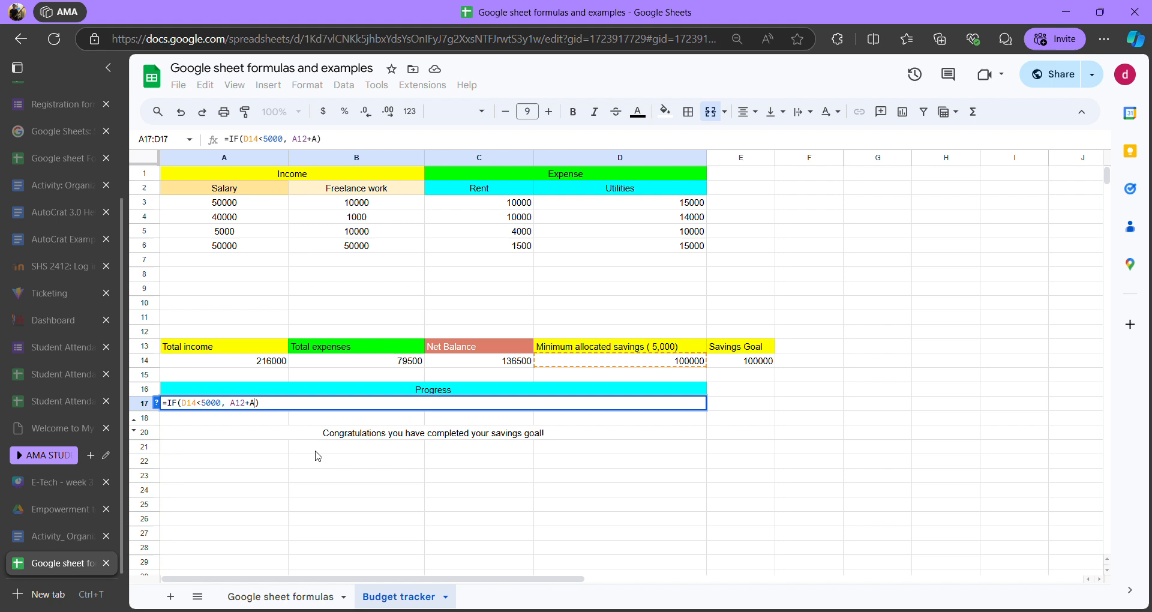
- Enter the text "Minimum savings must be 5000" as the value-if-true argument and commit the A17 formula
text("Minimum savings must be 5000)
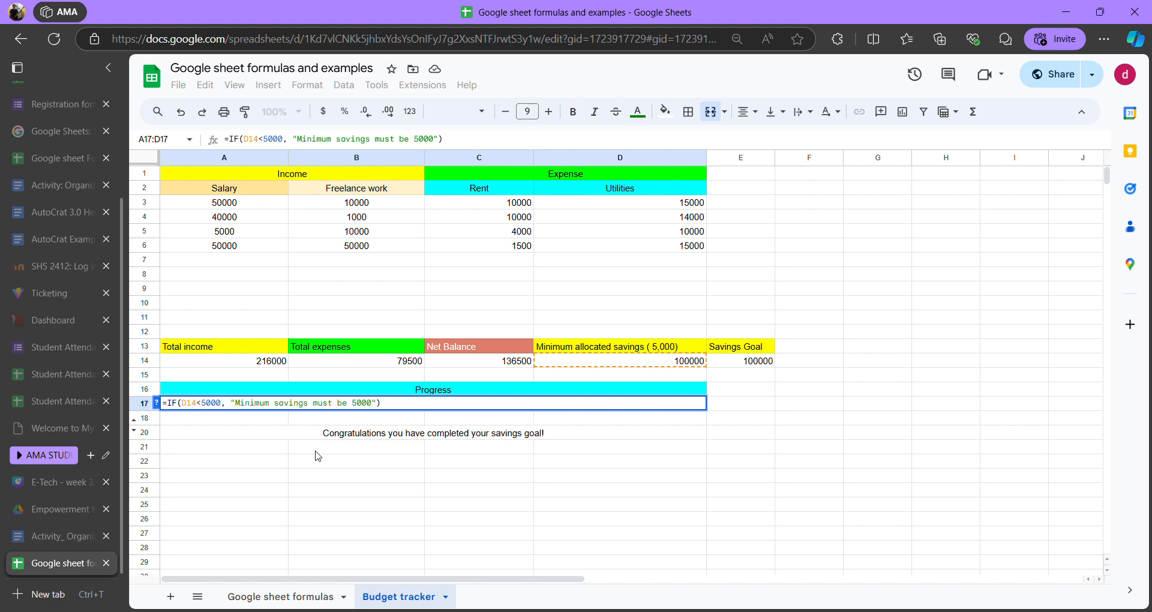
key(Right)
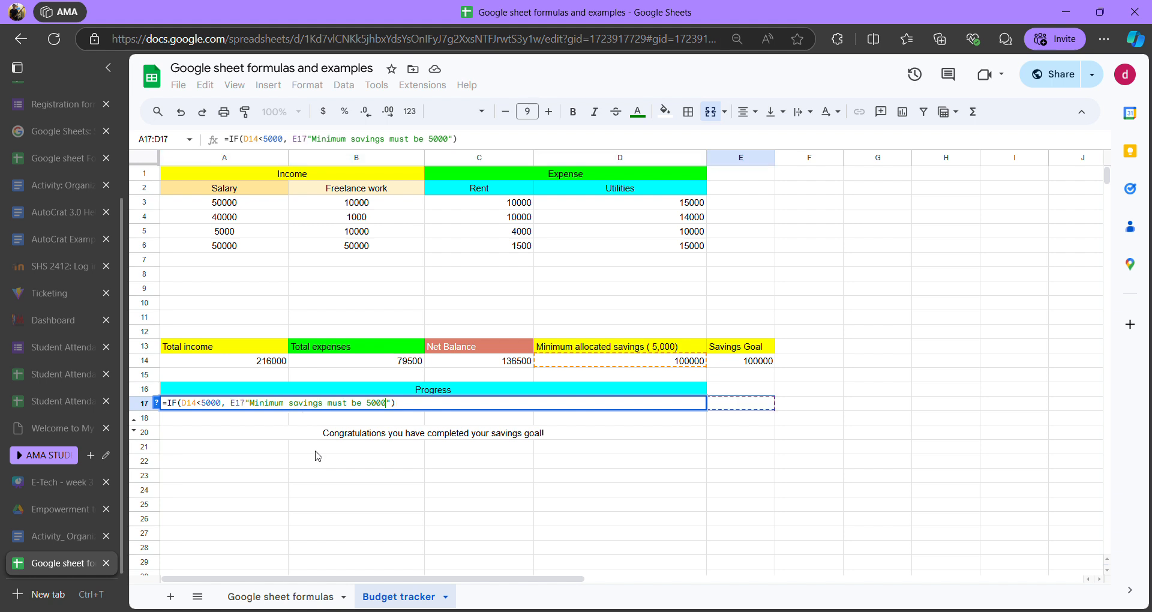
key(Return)
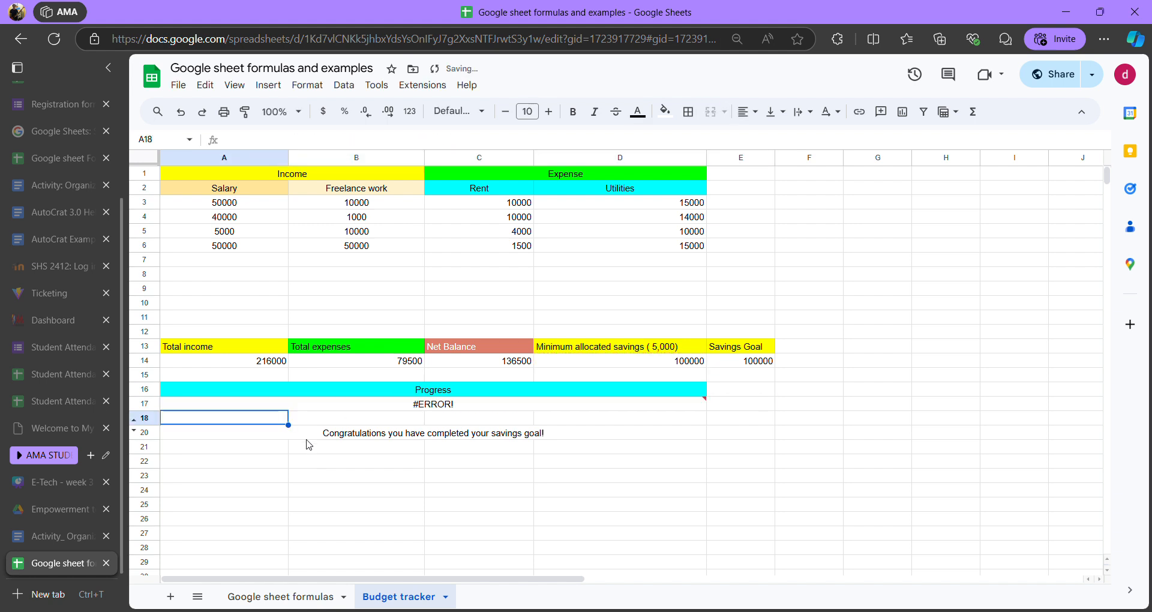
- Reopen the A17 formula, add a comma after the quoted message, and remove the stray E17 reference before it
click(367, 408)
double_click(367, 408)
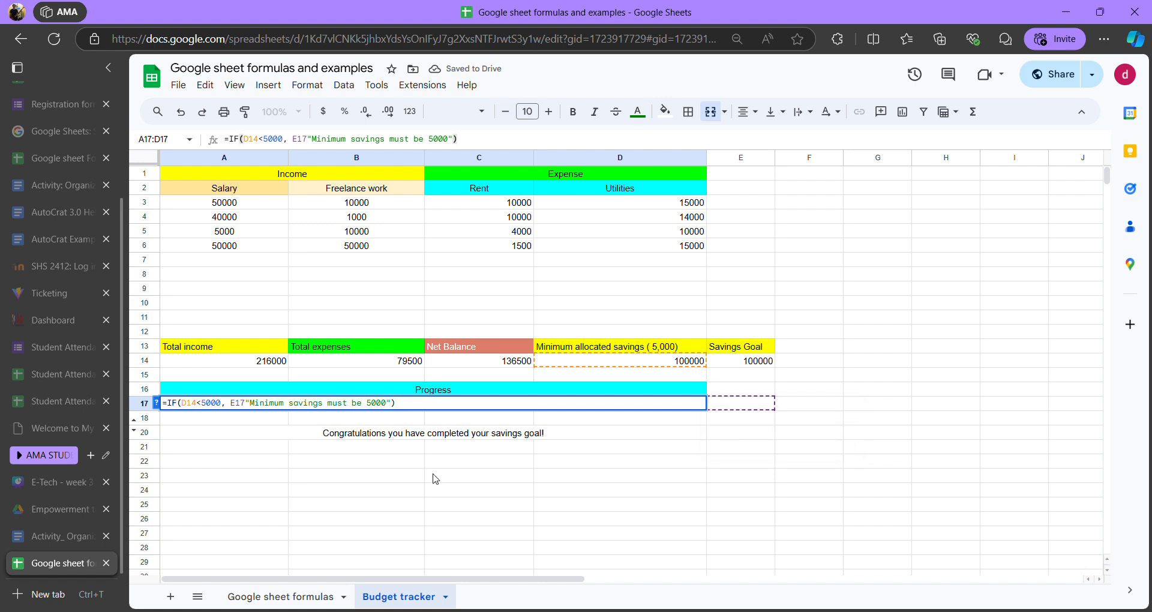
text(,)
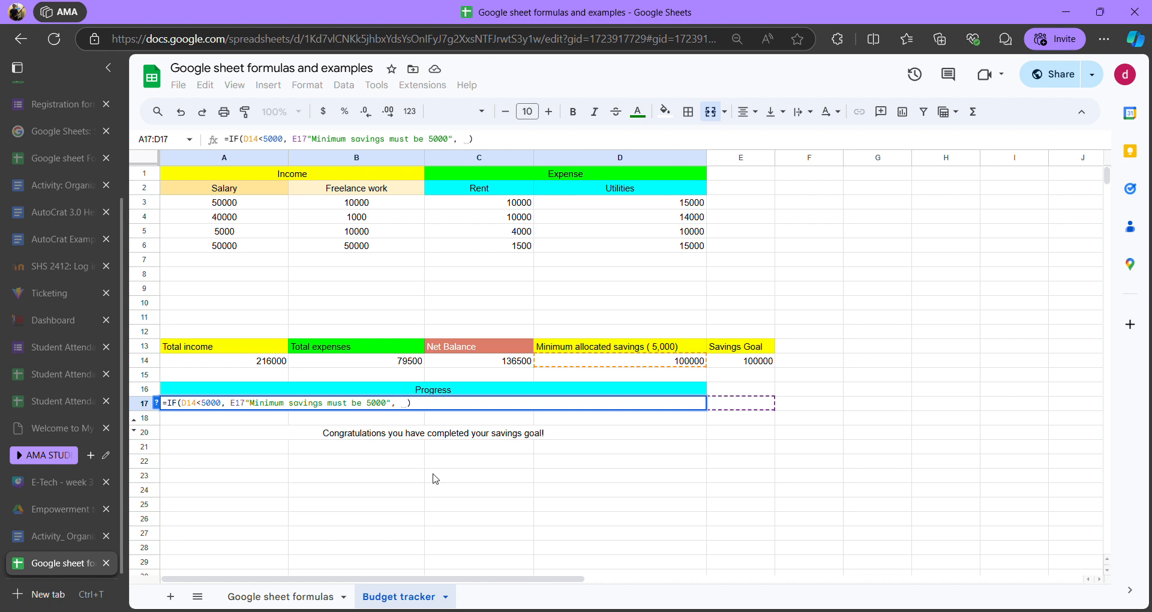
click(246, 403)
key(BackSpace)
key(BackSpace)
key(BackSpace)
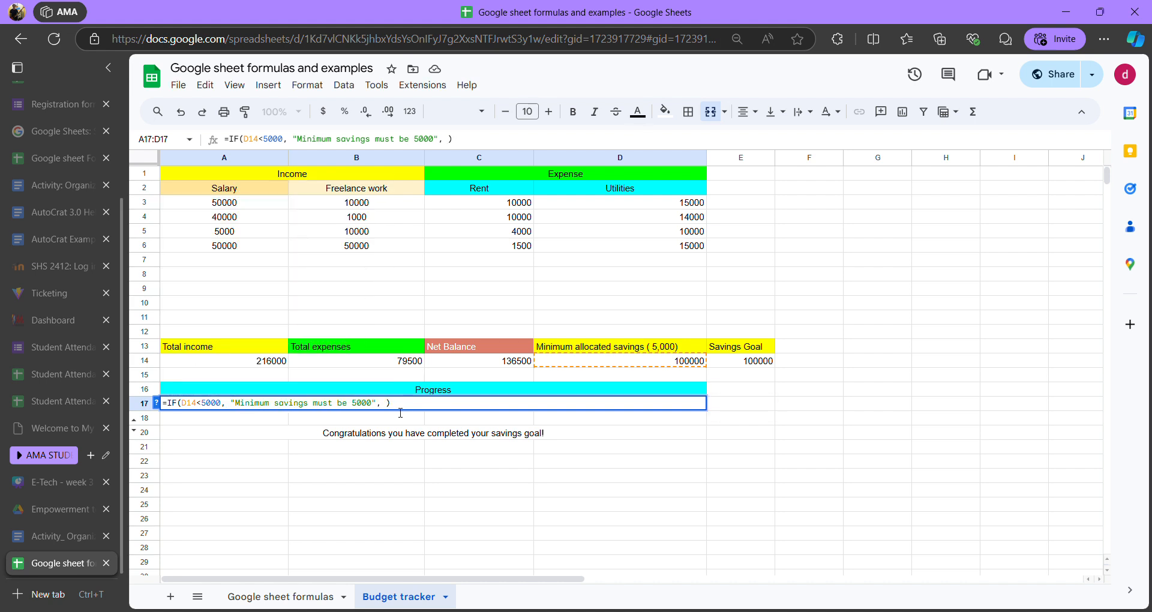
- Nest an empty IF() as the value-if-false argument of the formula in A17
text(I)
key(BackSpace)
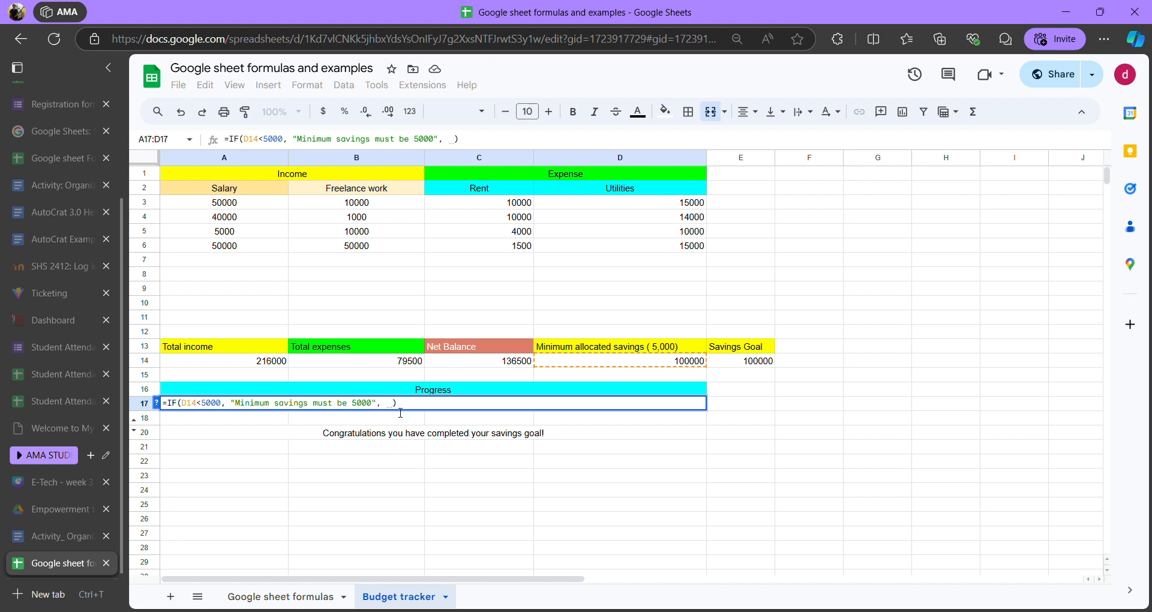
text(IF)
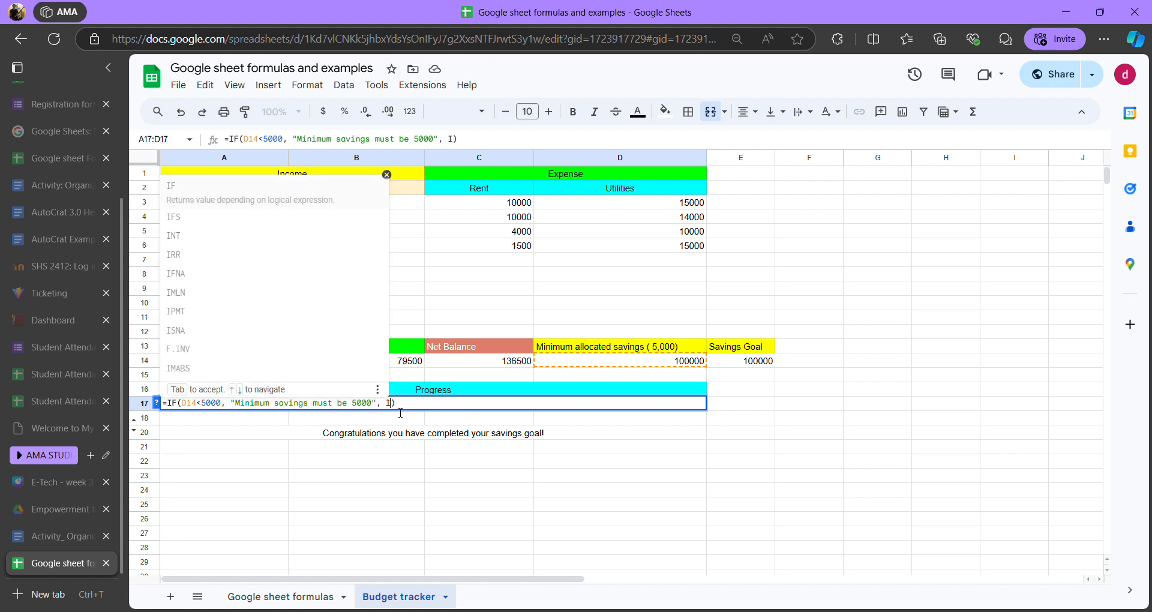
text(())
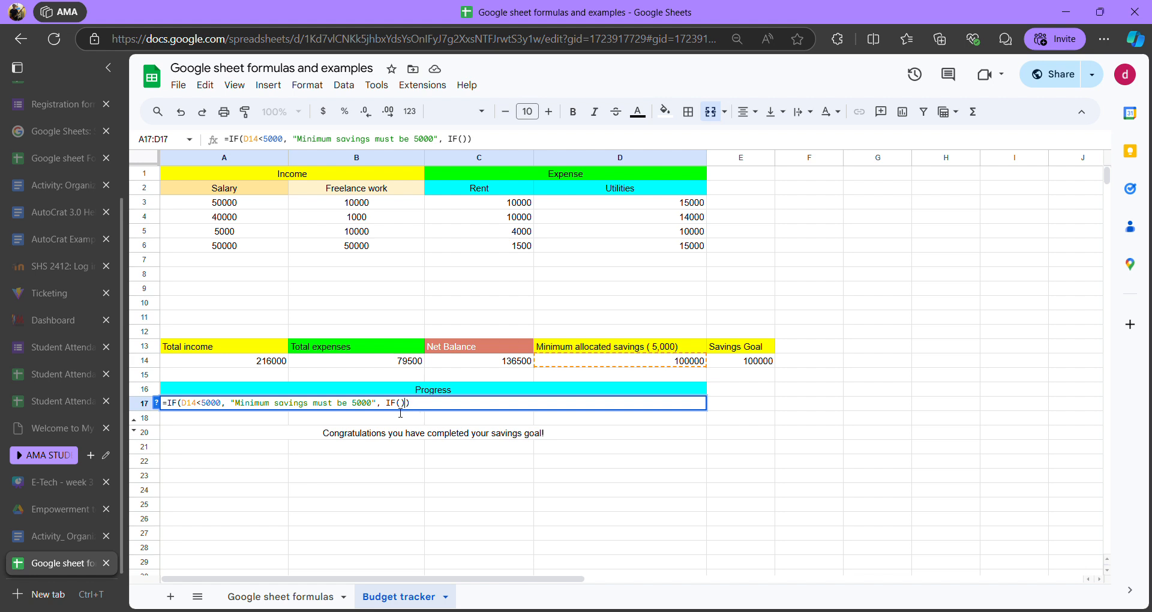
click(400, 413)
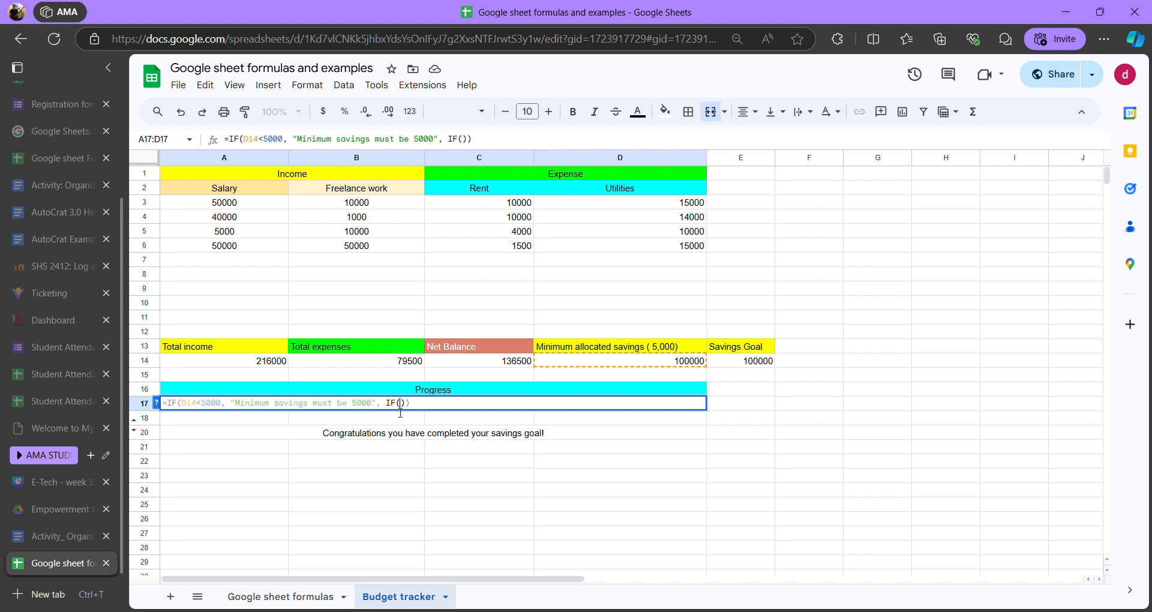
- Try the placeholder ASDFSAD as the value-if-false argument ahead of the nested IF, and highlight the arguments in turn
key(Left)
key(Left)
key(Right)
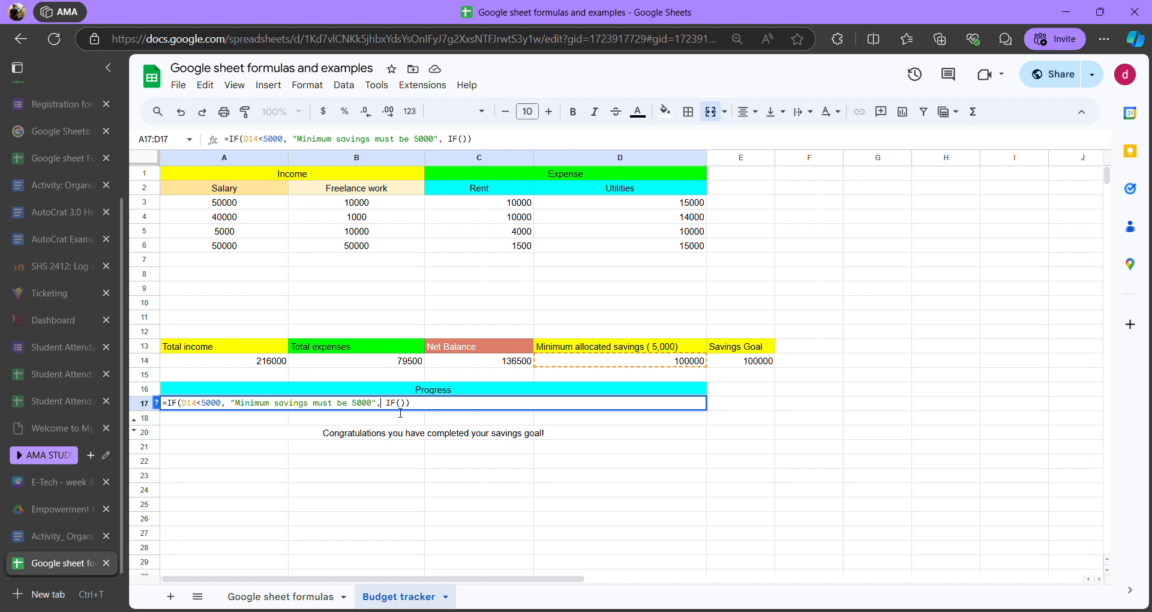
key(Right)
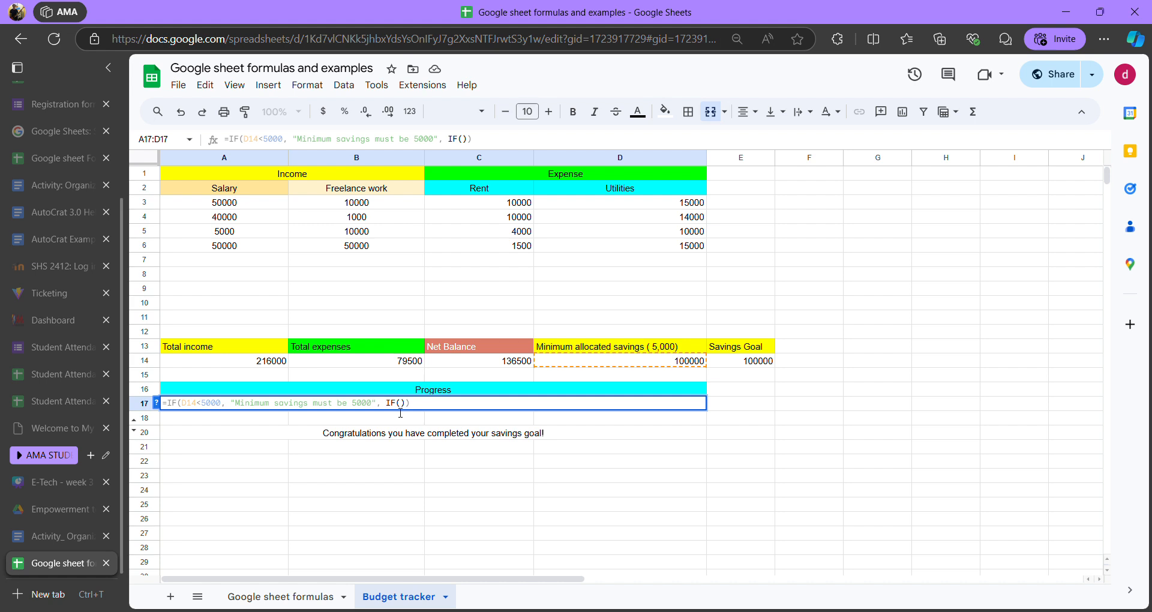
key(Left)
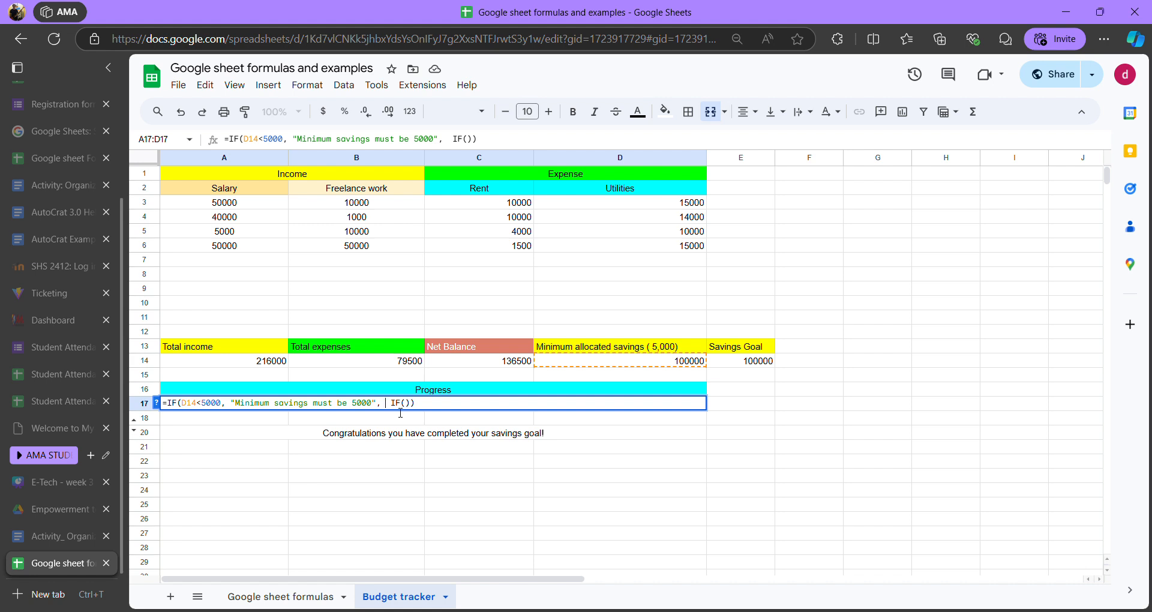
text(ASDFSAD,)
key(shift+Right)
key(shift+Right)
key(shift+Right)
key(shift+Right)
key(shift+Right)
key(shift+Right)
key(shift+Right)
key(shift+Right)
key(Left)
key(Right)
key(Right)
key(Right)
key(Right)
key(shift+Right)
key(shift+Right)
key(shift+Right)
key(shift+Right)
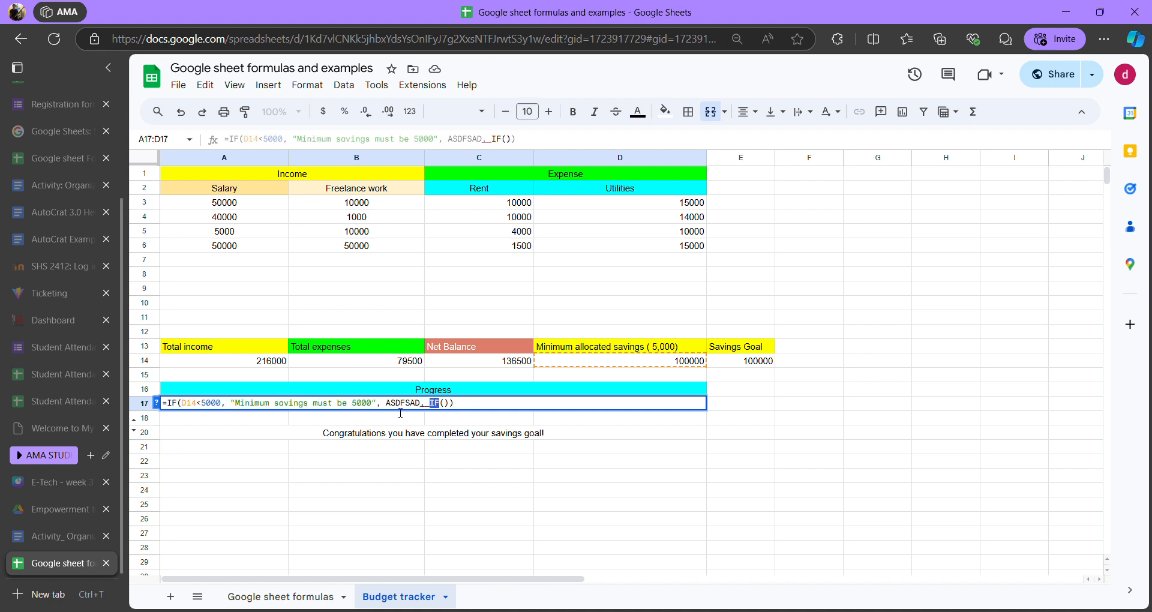
key(Left)
key(Left)
key(Left)
key(shift+Left)
key(shift+Left)
key(shift+Left)
key(shift+Left)
key(shift+Left)
key(shift+Left)
key(shift+Left)
key(Left)
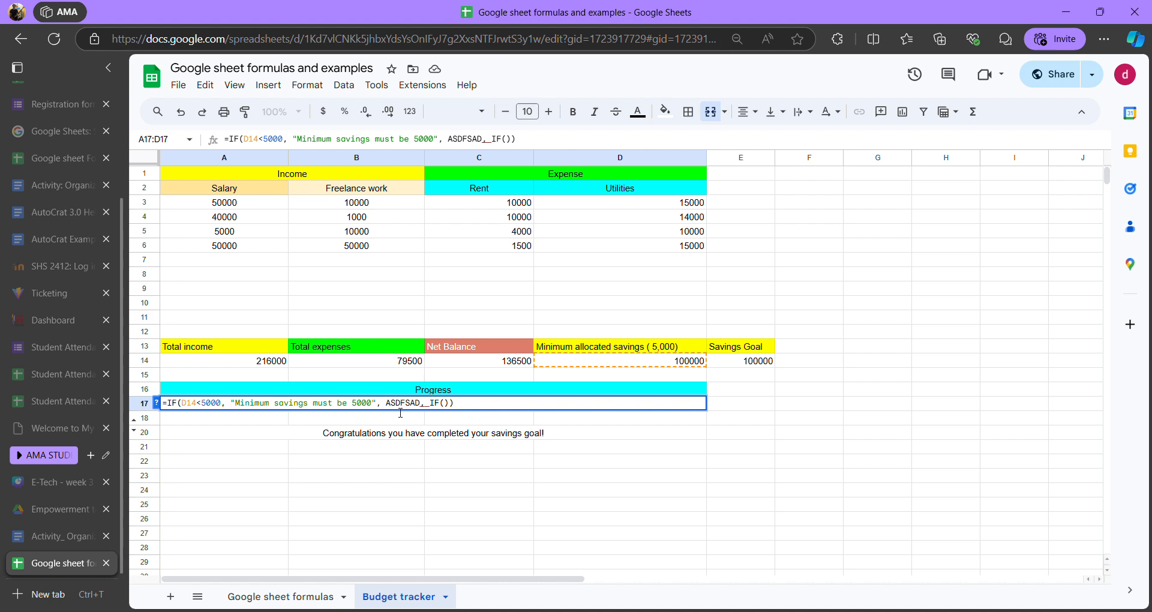
- Delete the ASDFSAD placeholder and its comma from before the nested IF
key(shift+Right)
key(shift+Right)
key(shift+Right)
key(shift+Right)
key(shift+Right)
key(shift+Right)
key(shift+Right)
key(shift+Right)
key(shift+Right)
key(BackSpace)
key(Left)
key(Left)
key(Left)
key(Left)
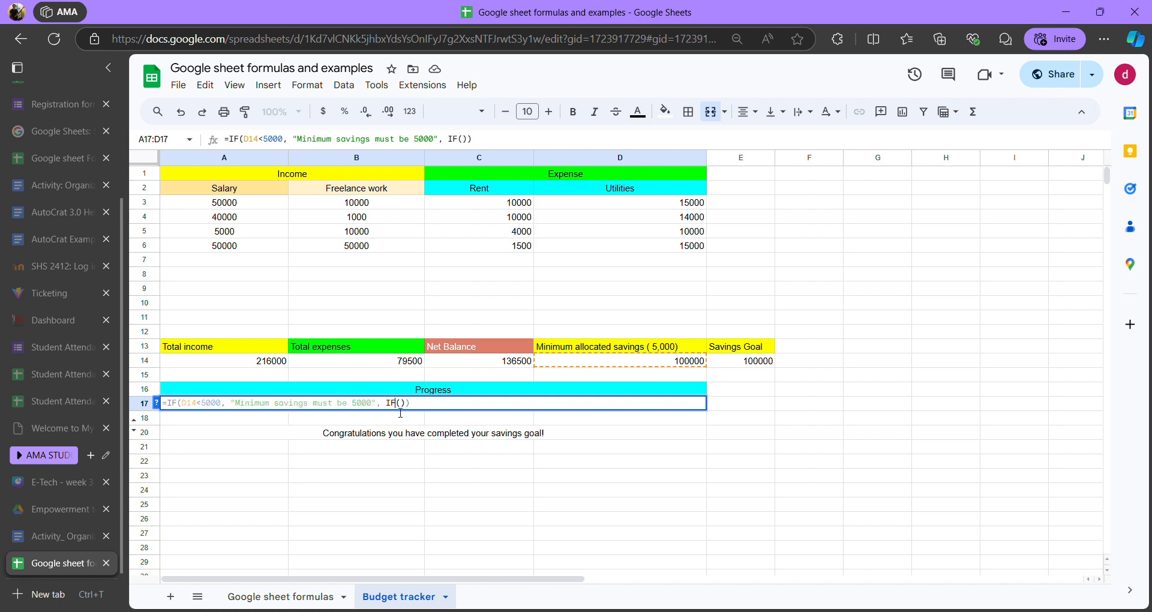
key(Right)
key(Right)
key(Right)
key(Right)
key(Left)
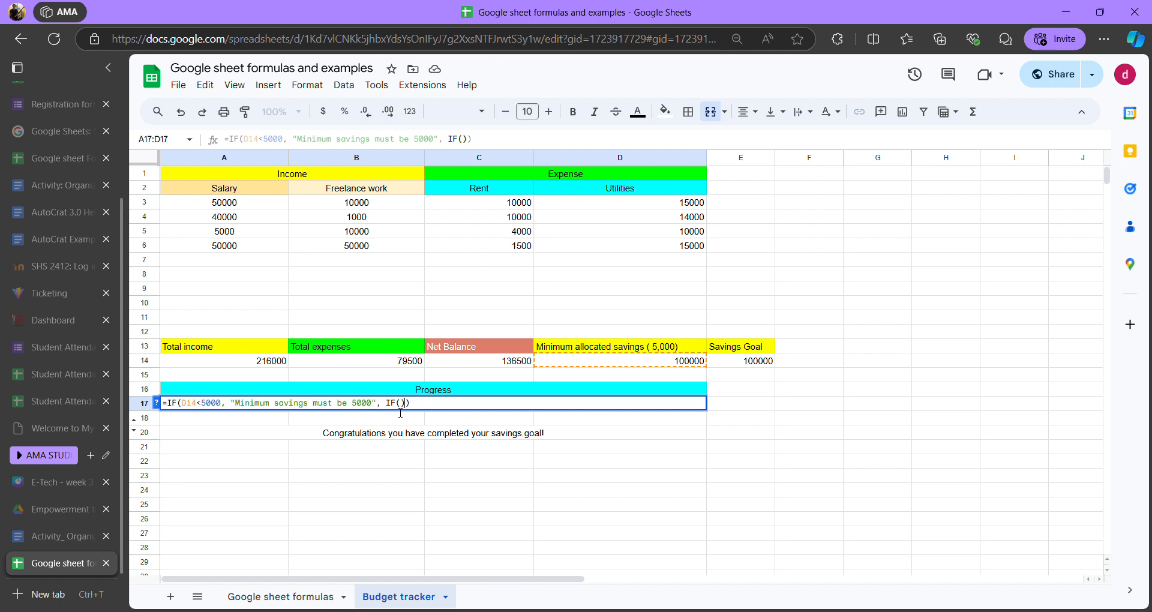
text(E17)
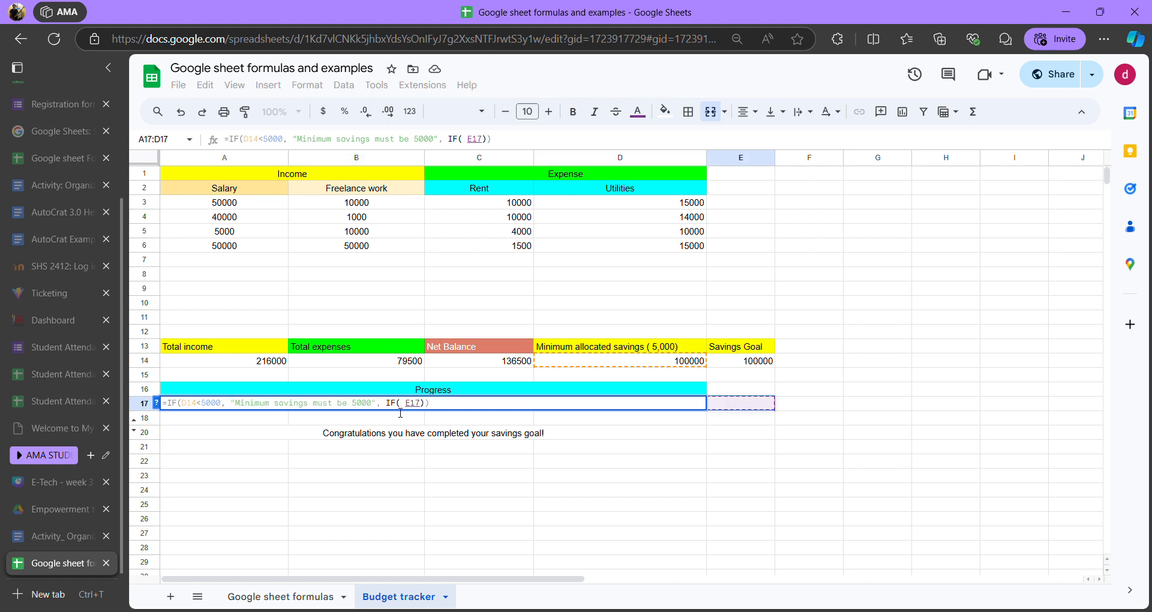
key(BackSpace)
key(BackSpace)
key(BackSpace)
key(BackSpace)
text(E17)
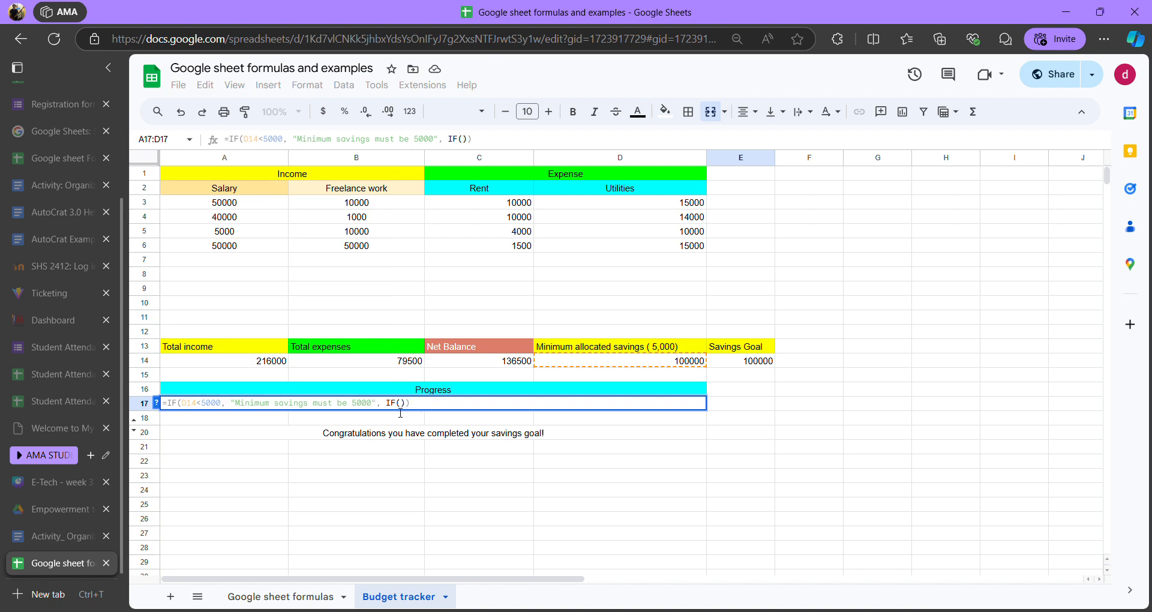
key(BackSpace)
key(BackSpace)
key(shift+Right)
key(BackSpace)
key(BackSpace)
key(BackSpace)
key(BackSpace)
key(BackSpace)
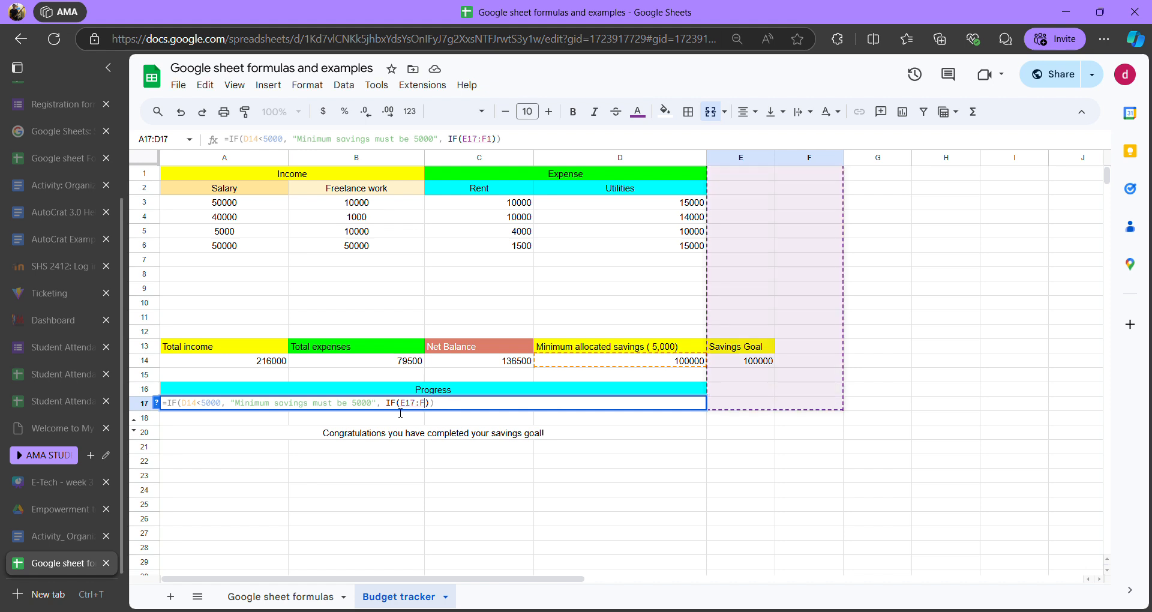
key(BackSpace)
key(BackSpace)
key(BackSpace)
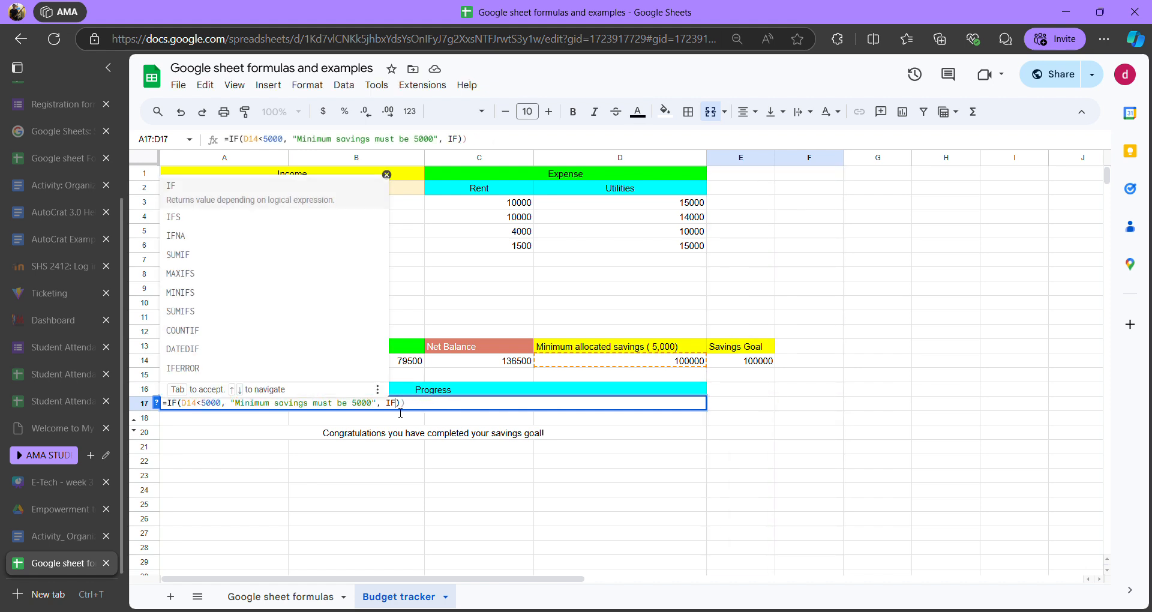
- Set the nested IF's logical test to D14>C14, followed by a comma
text(()
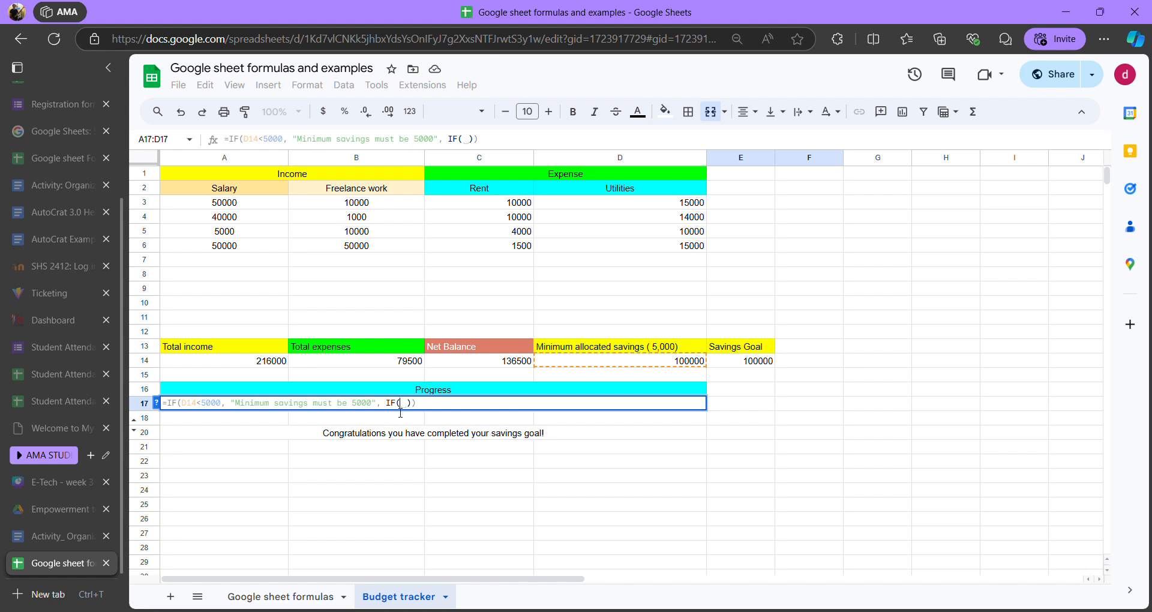
text(D14)
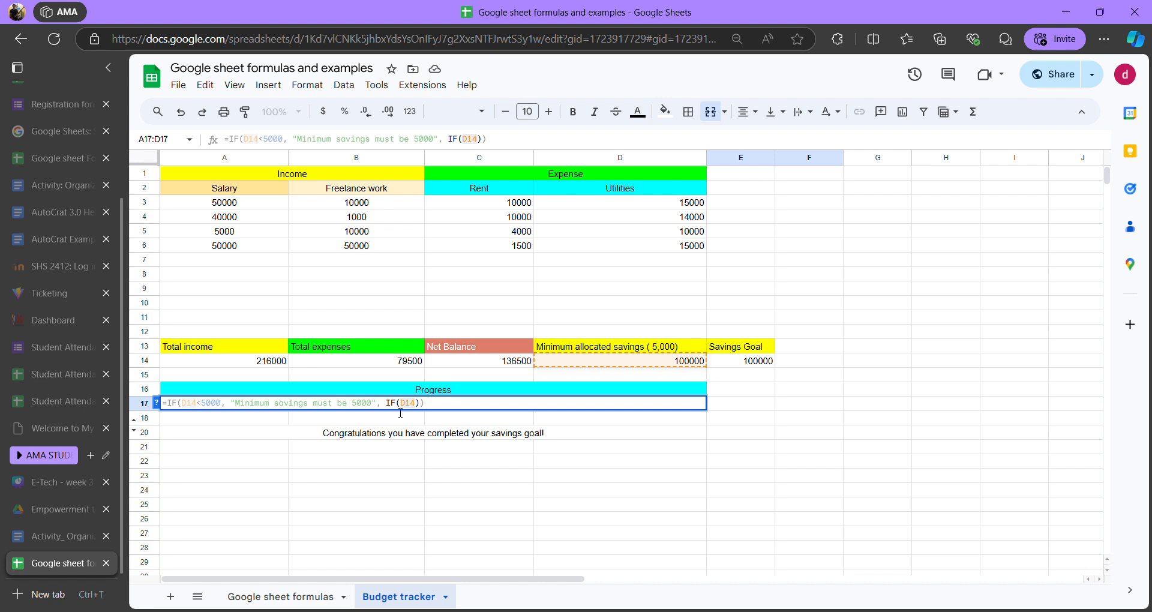
text(> )
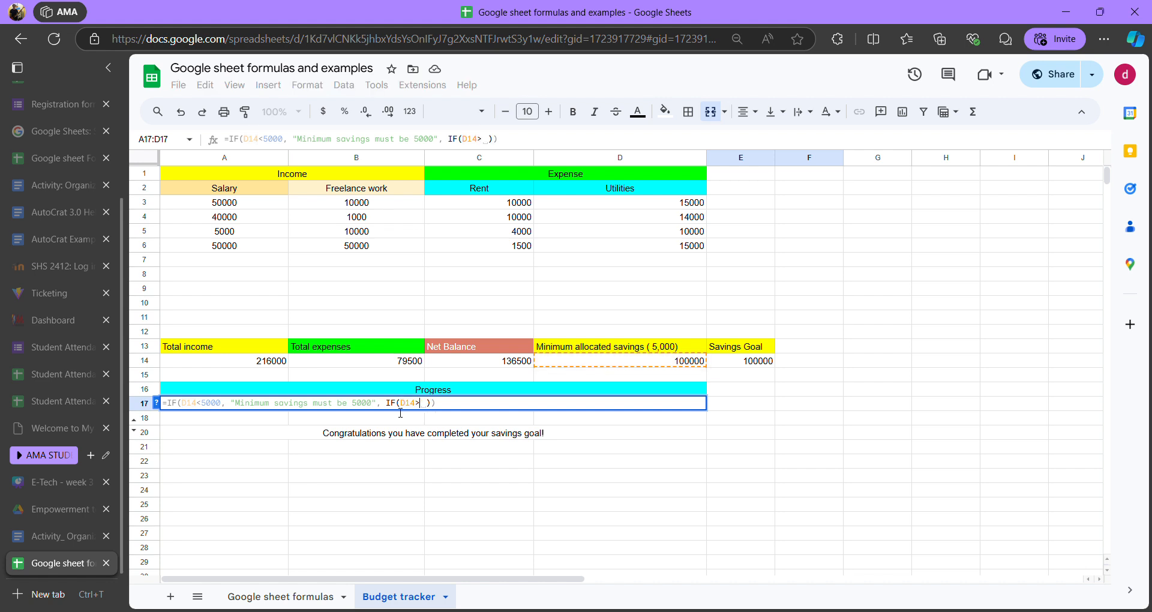
text(C14)
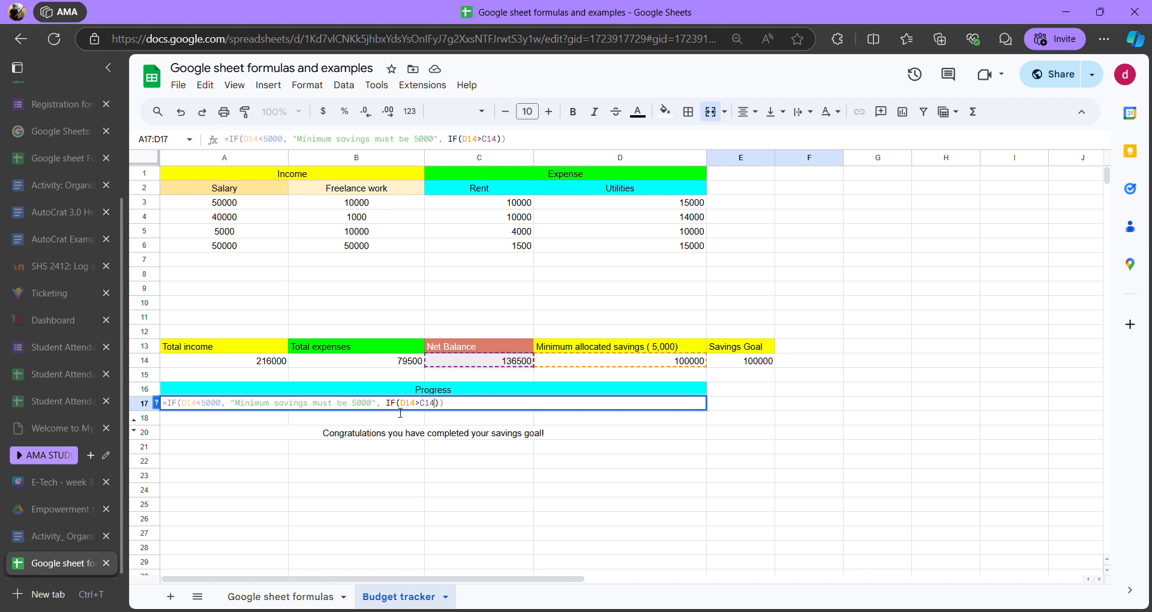
text(,)
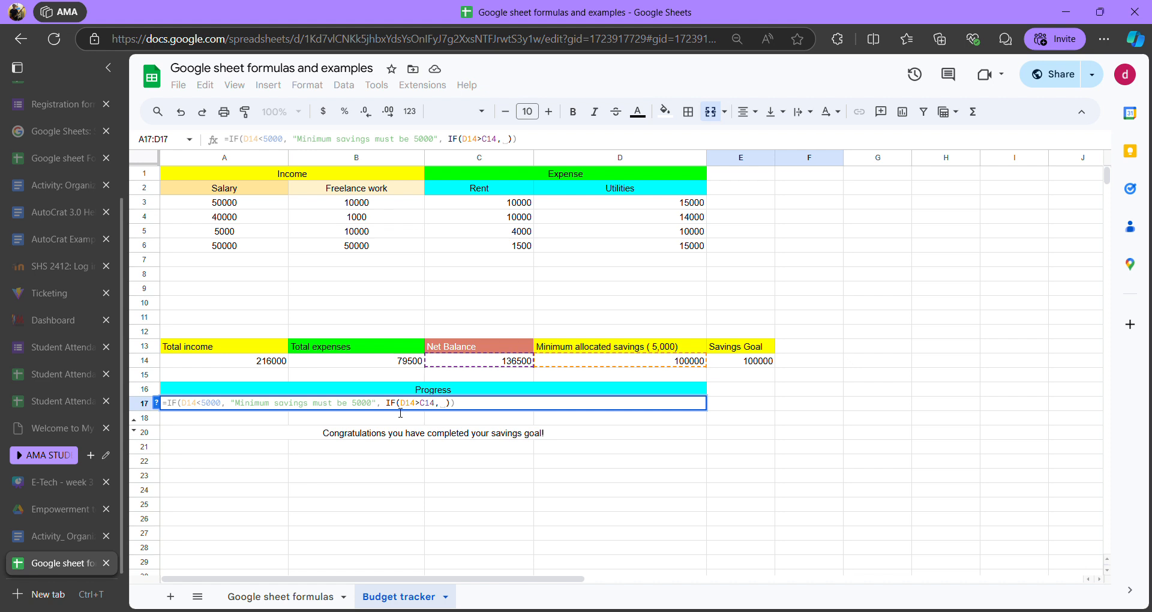
- Enter the text "You do not have enough net balance" as the nested IF's value-if-true argument
text("")
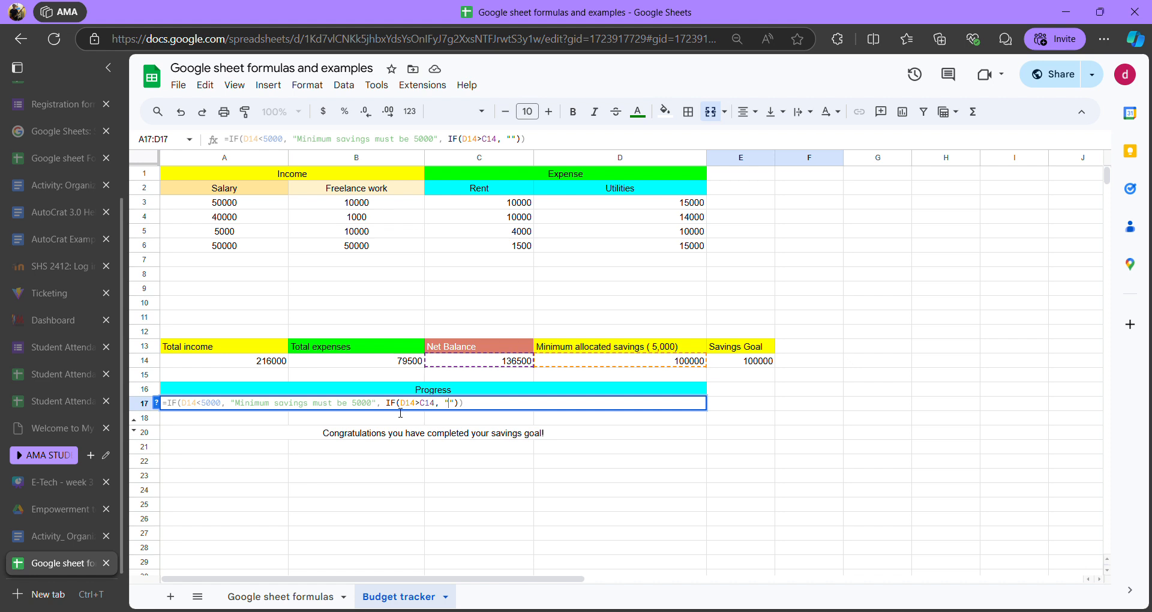
text(You do not)
text( have enou)
text(gh ne)
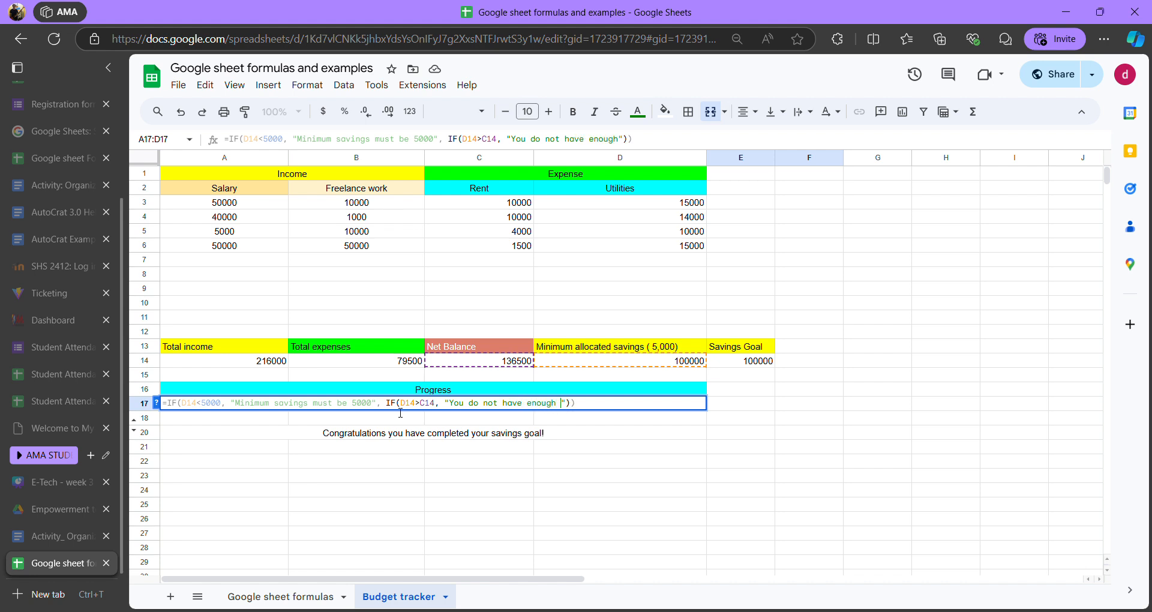
text(t balance.)
key(BackSpace)
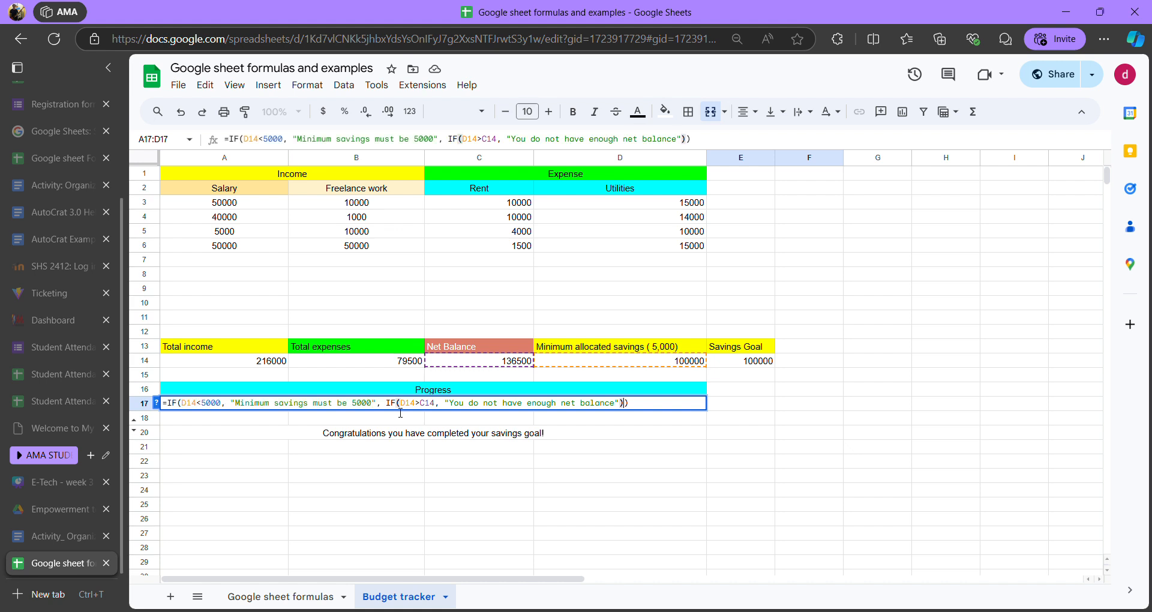
key(Left)
key(Left)
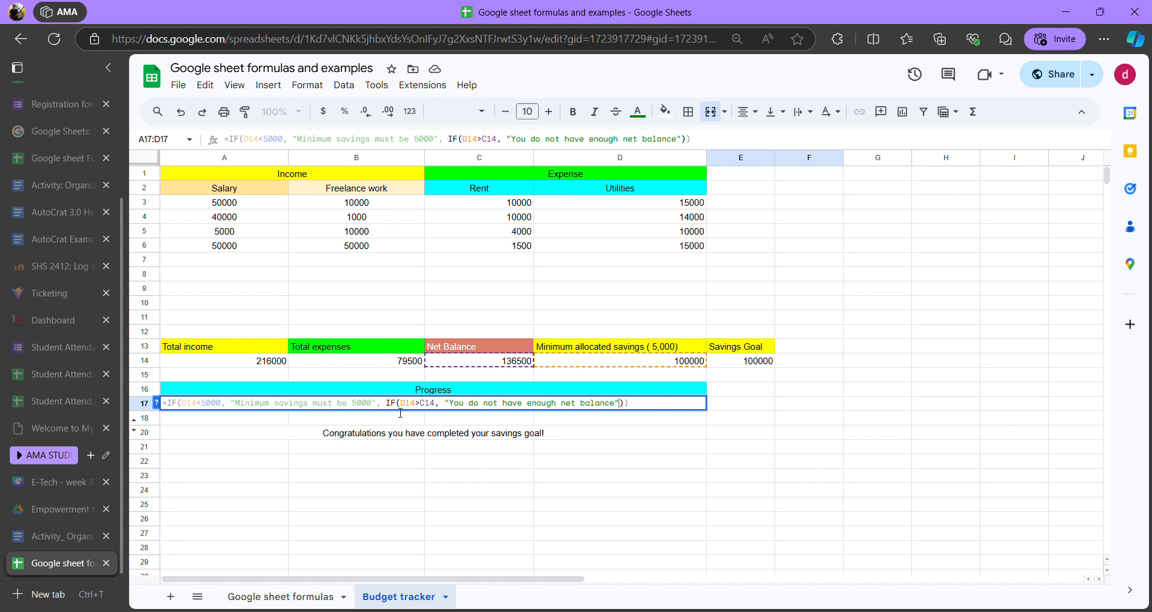
key(Right)
text(, if())
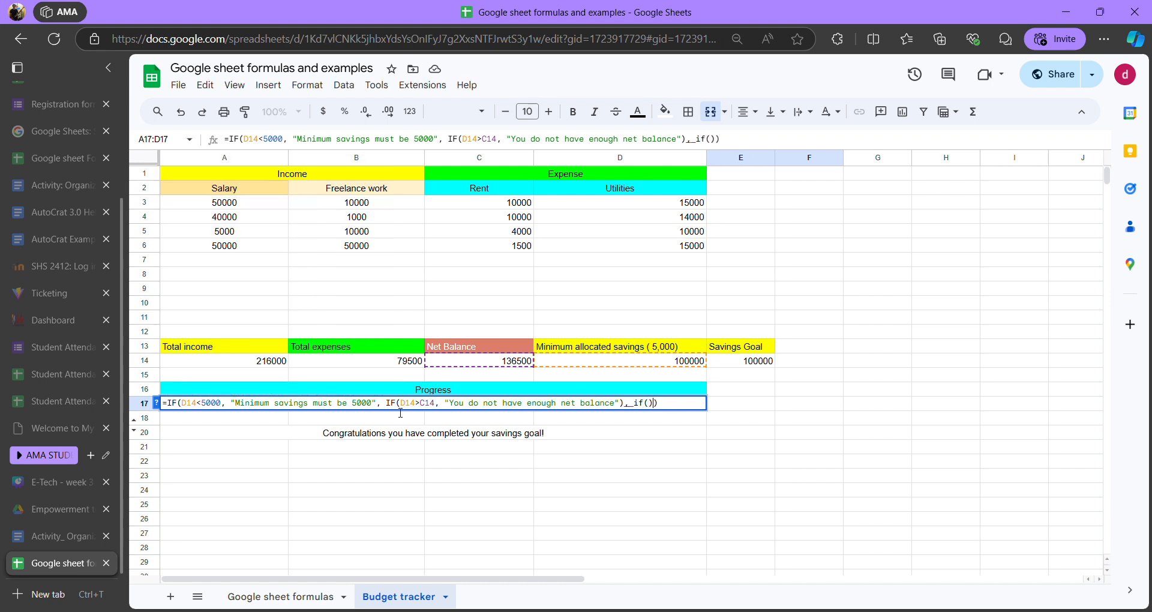
key(BackSpace)
key(BackSpace)
key(BackSpace)
key(BackSpace)
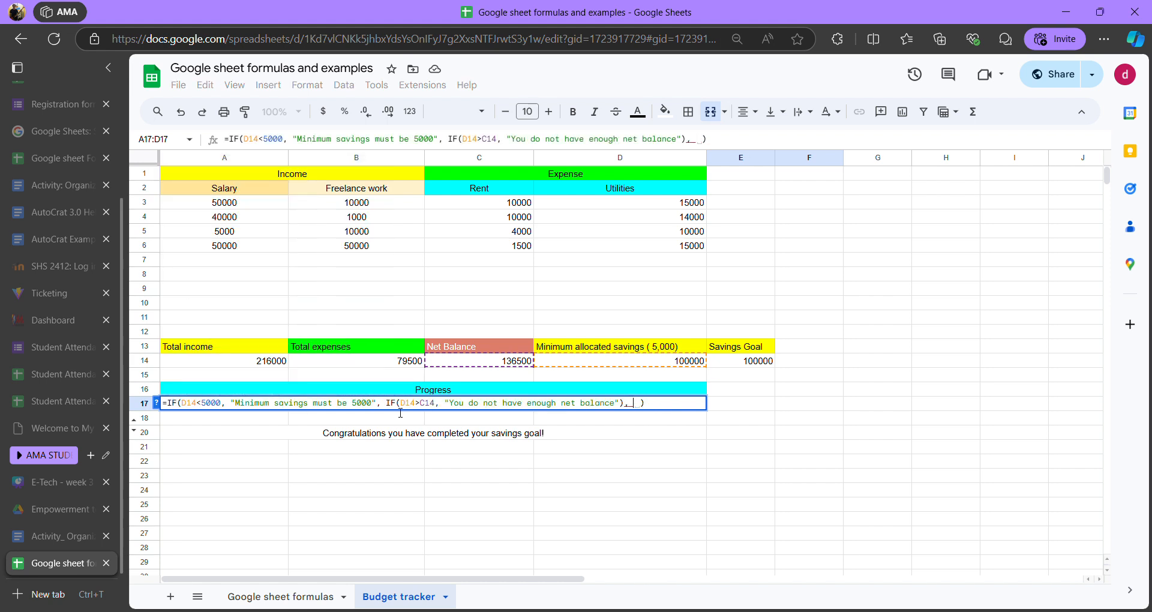
key(BackSpace)
key(BackSpace)
- Add a comma and an empty third IF function as the second IF's value-if-false argument
key(Left)
key(Right)
key(Right)
key(Left)
key(Left)
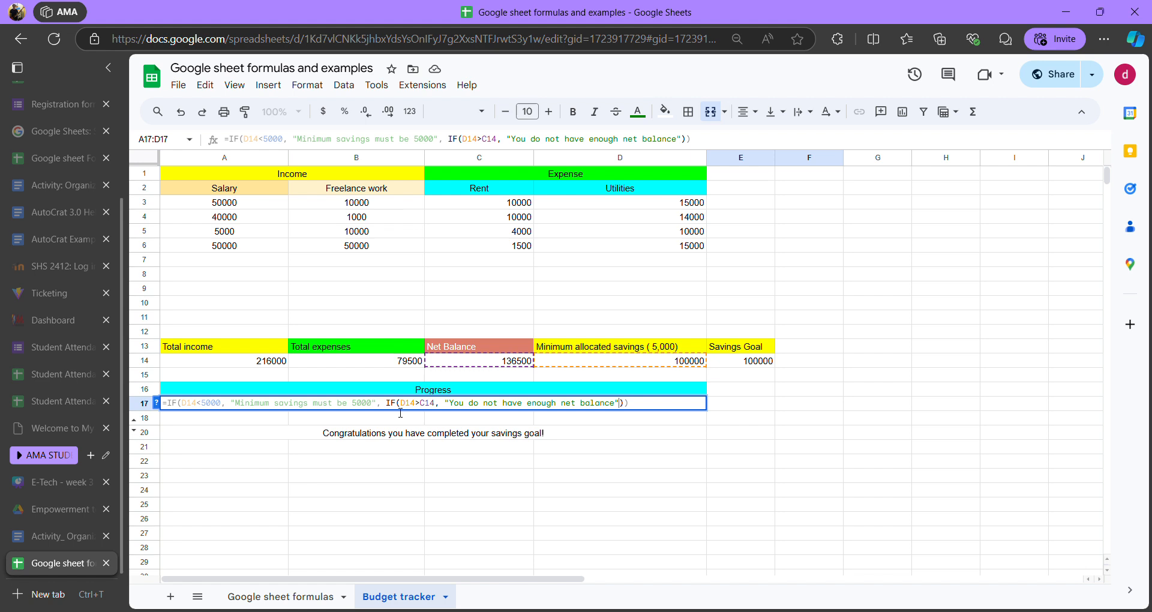
text(, )
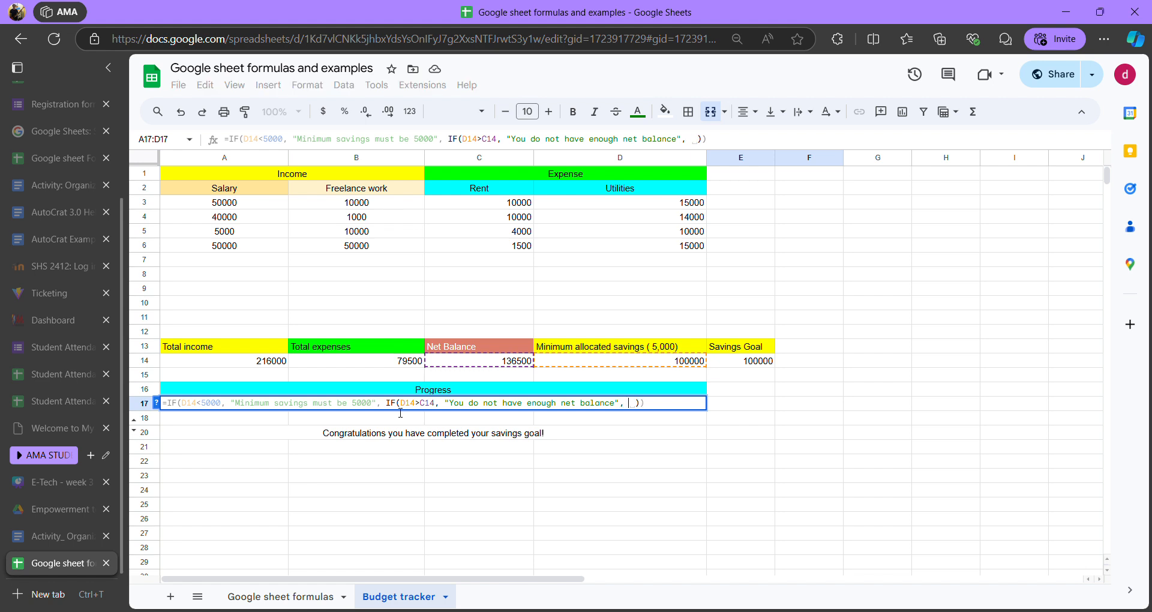
text(IF)
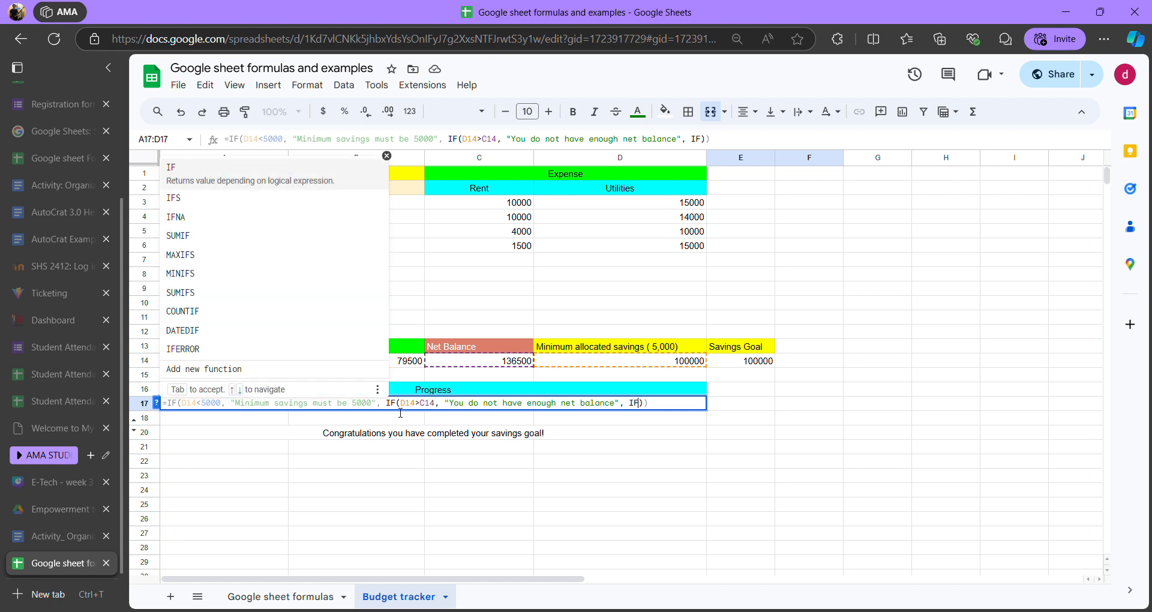
text(()
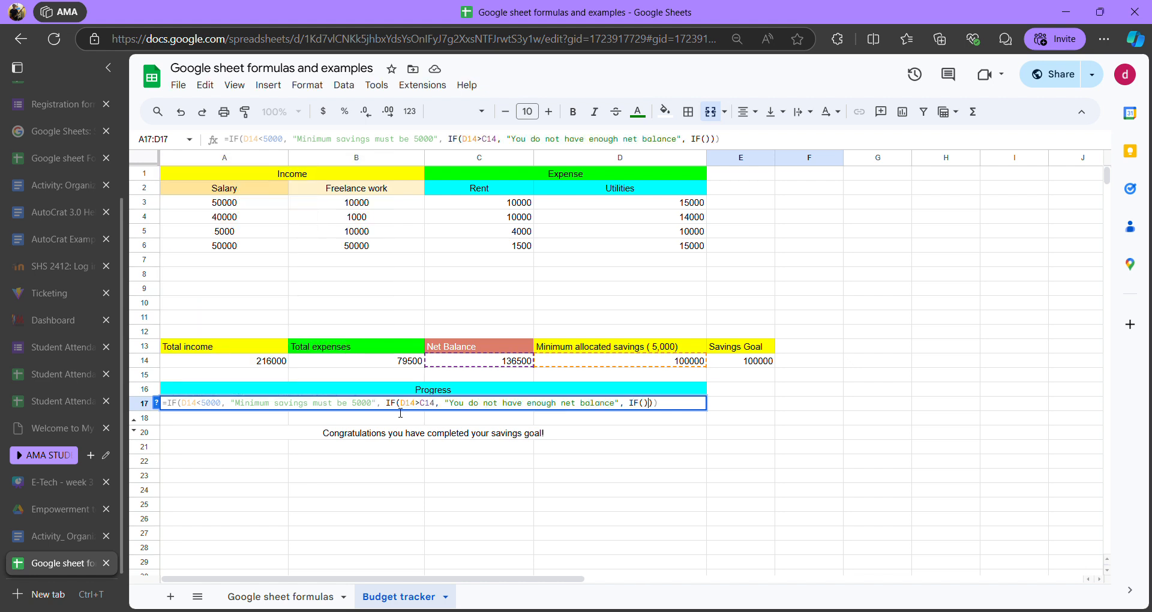
key(Left)
key(Left)
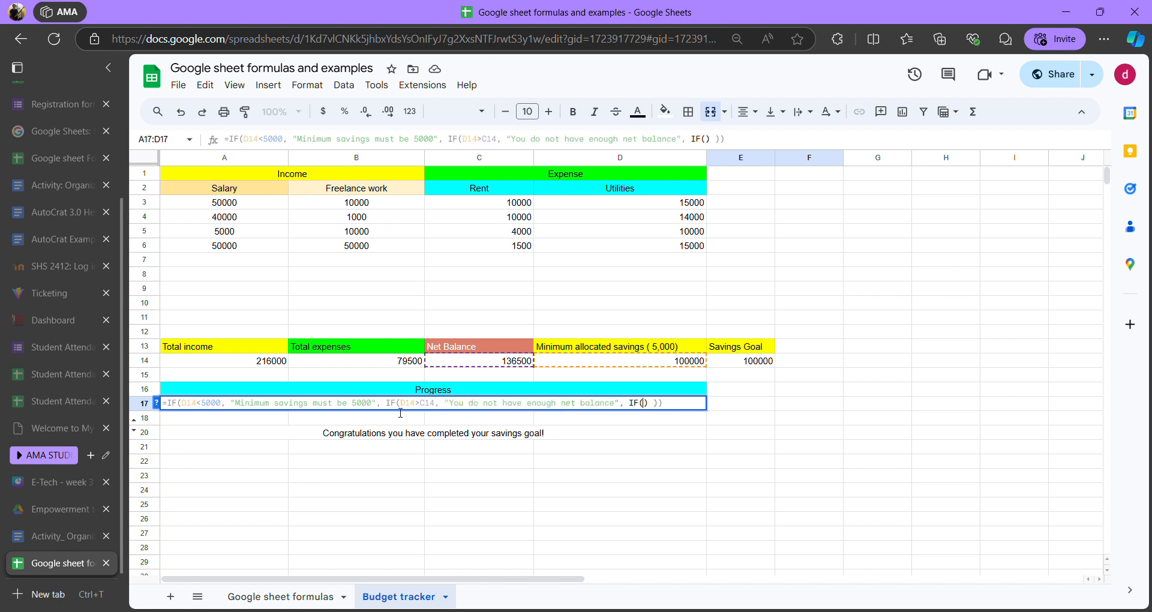
key(Right)
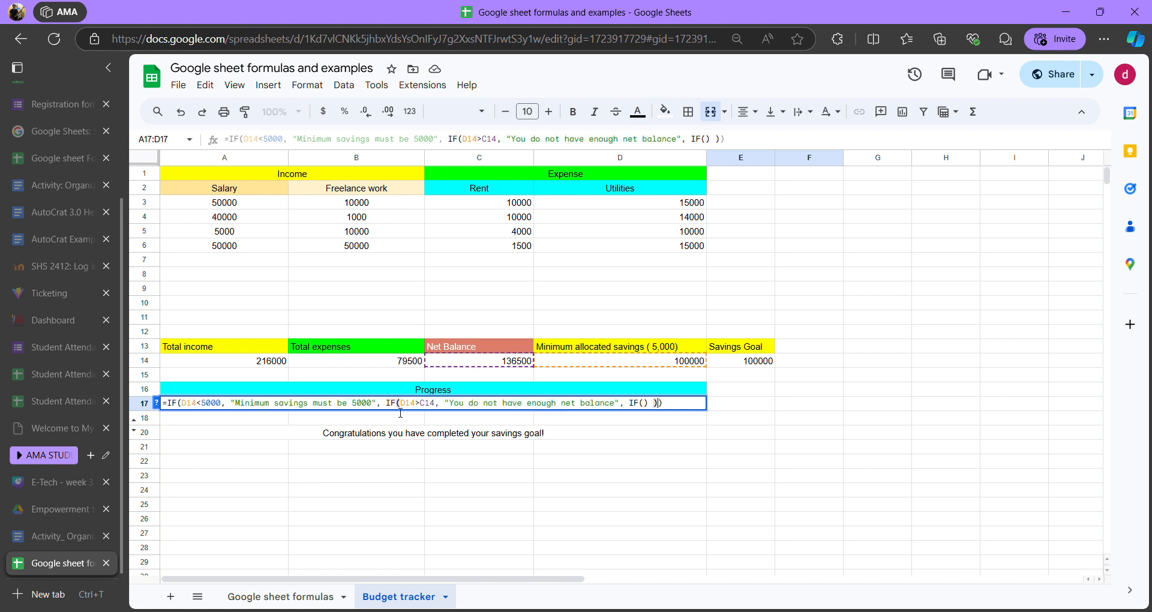
key(Left)
key(Left)
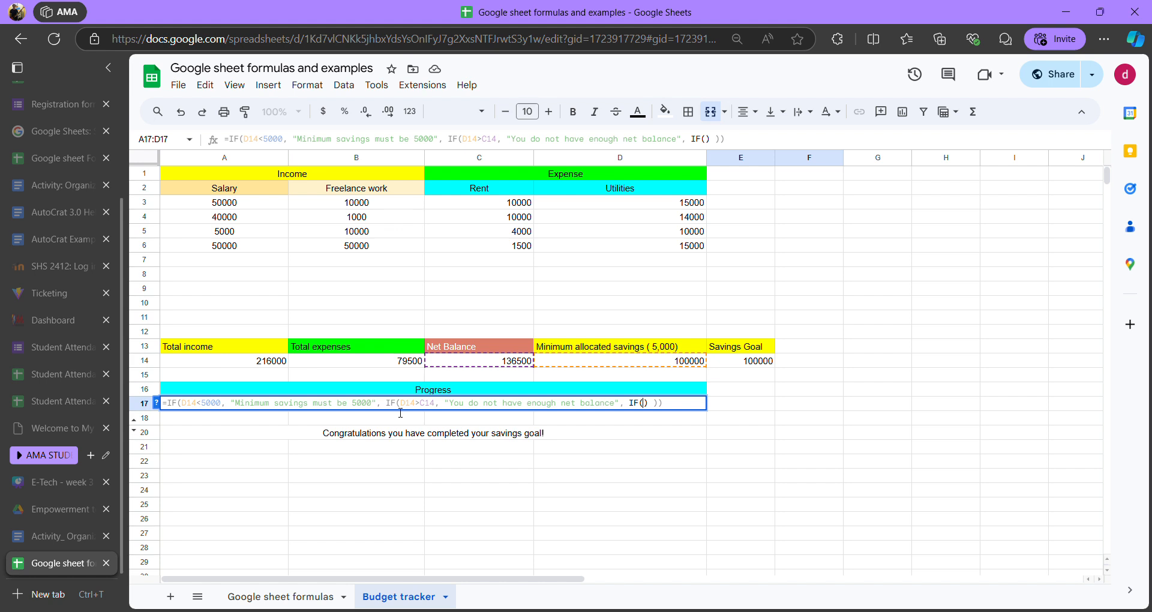
- Set the innermost IF's logical test to D14>=E14
text(D14)
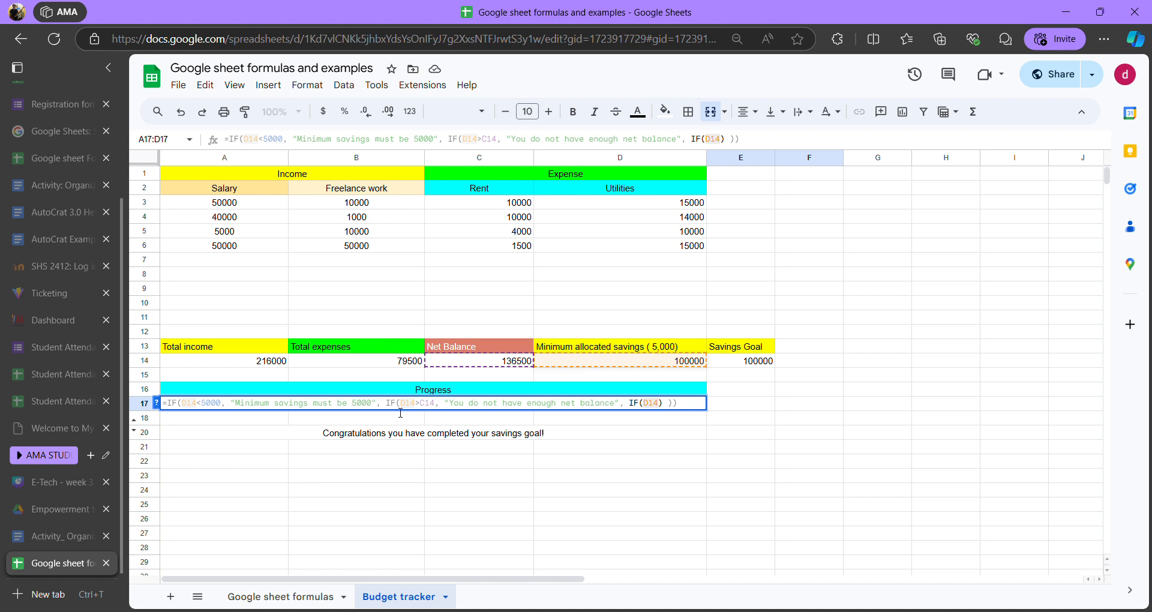
text(>)
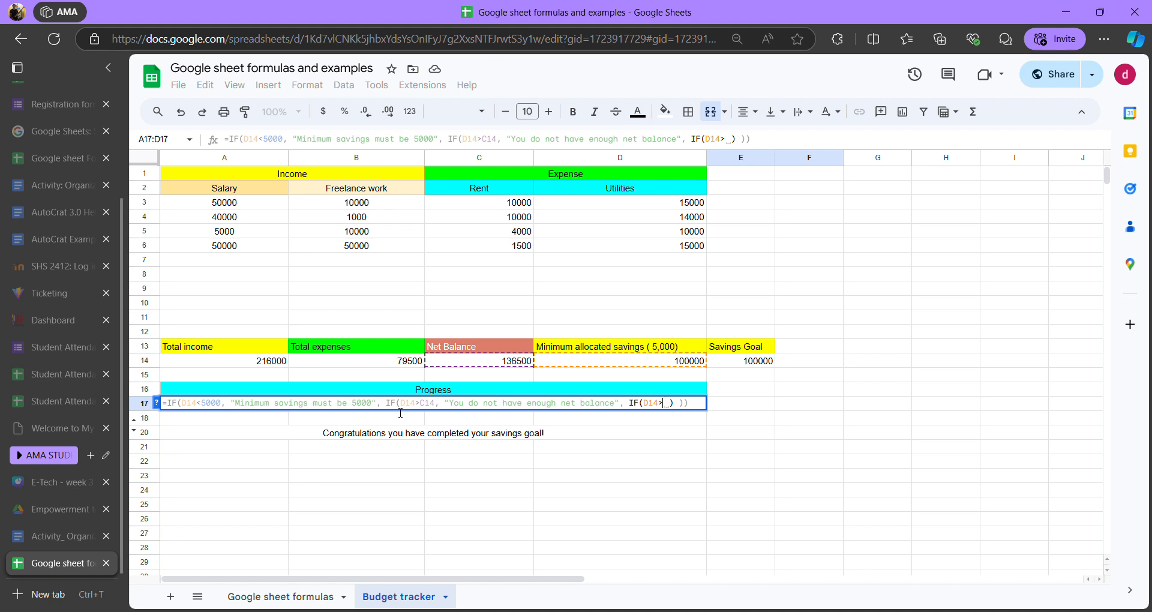
text(=)
key(BackSpace)
key(BackSpace)
key(BackSpace)
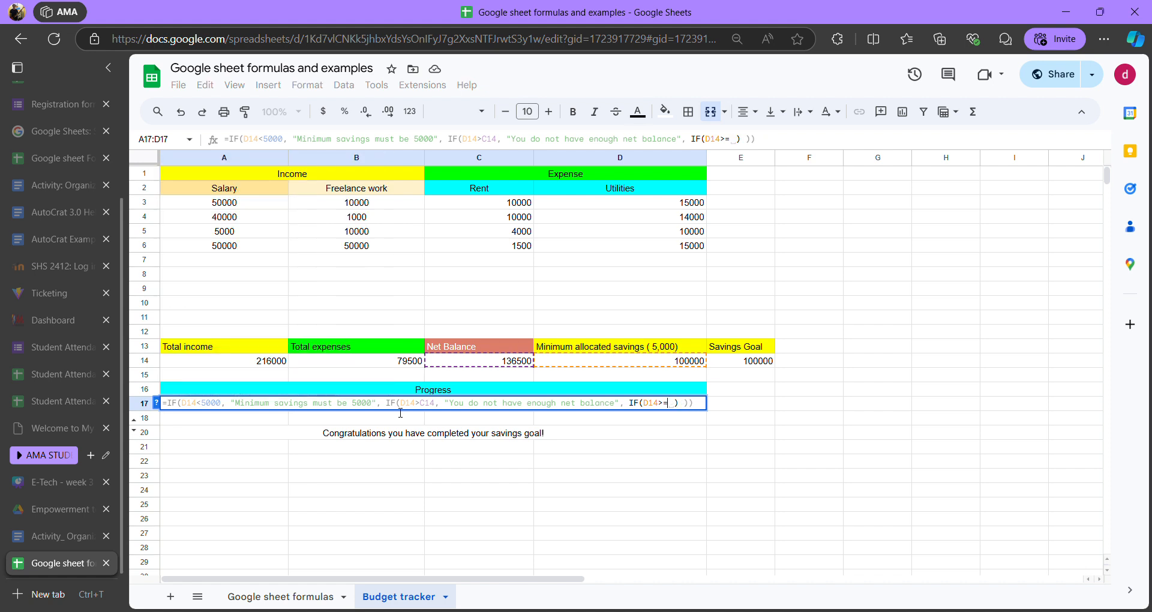
key(BackSpace)
text(E14)
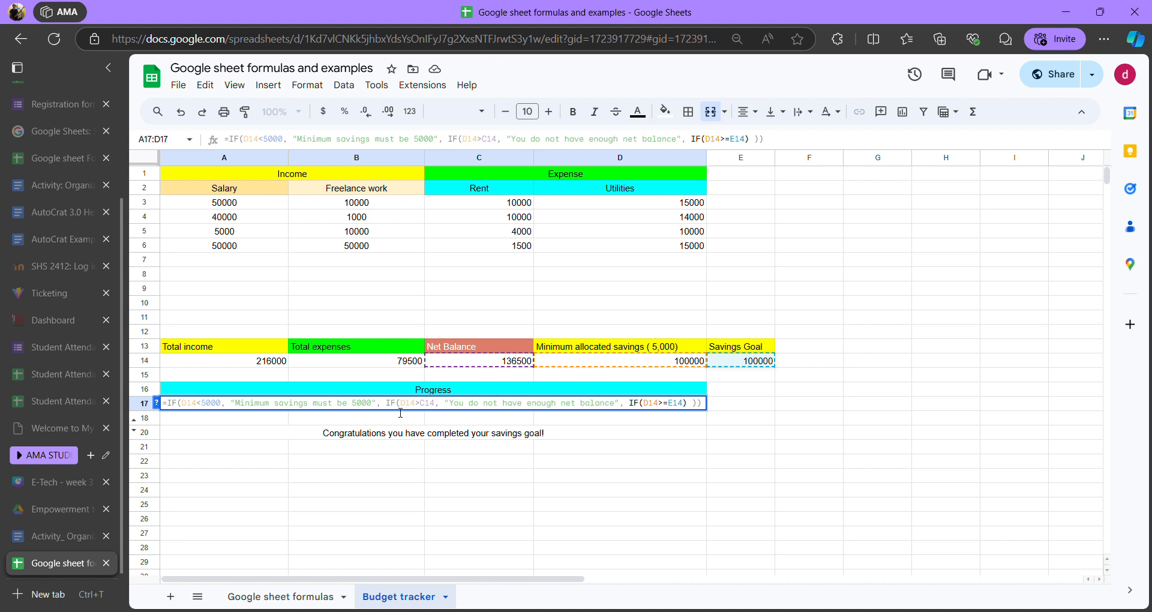
- Enter the text "Congratulations you have completed your savings goal!" as the innermost IF's value-if-true argument
text(, ")
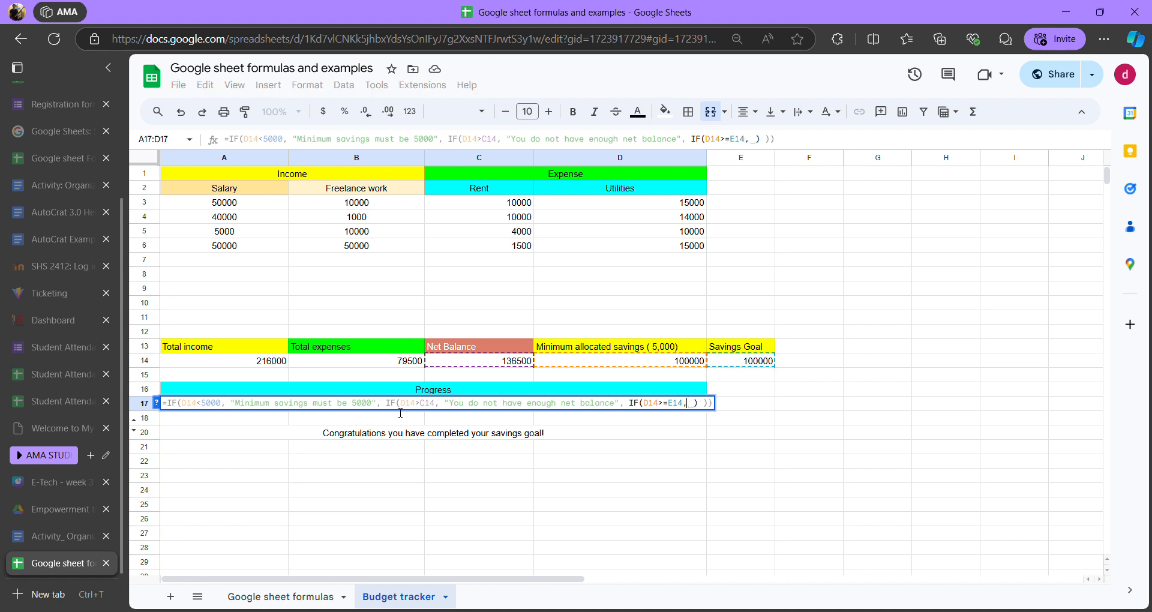
text(")
key(Left)
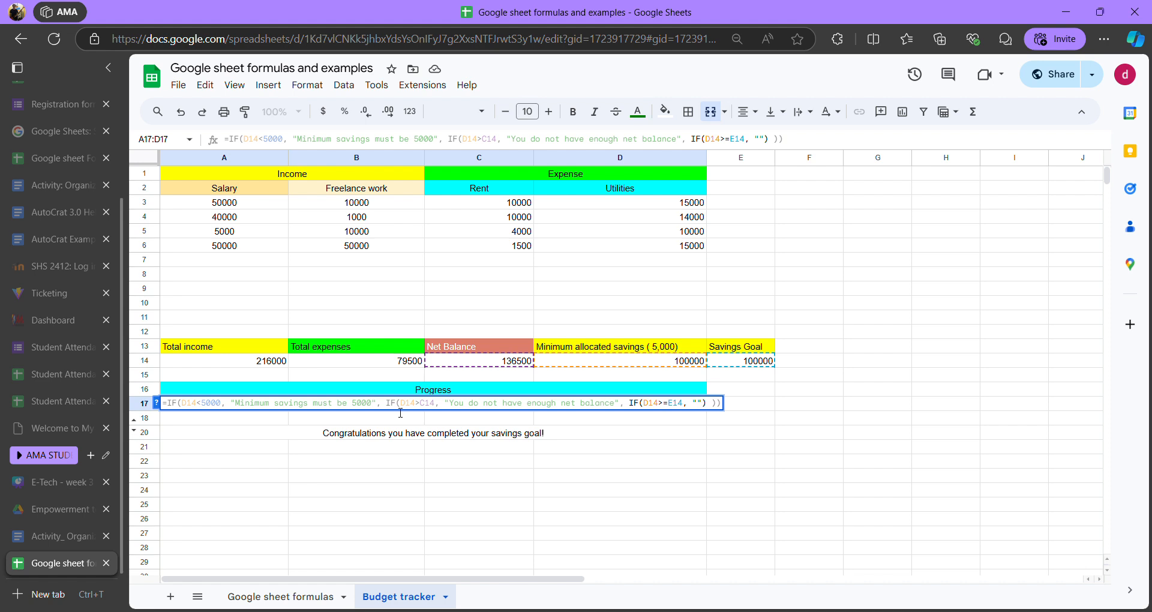
text(Congrat)
text(ulations )
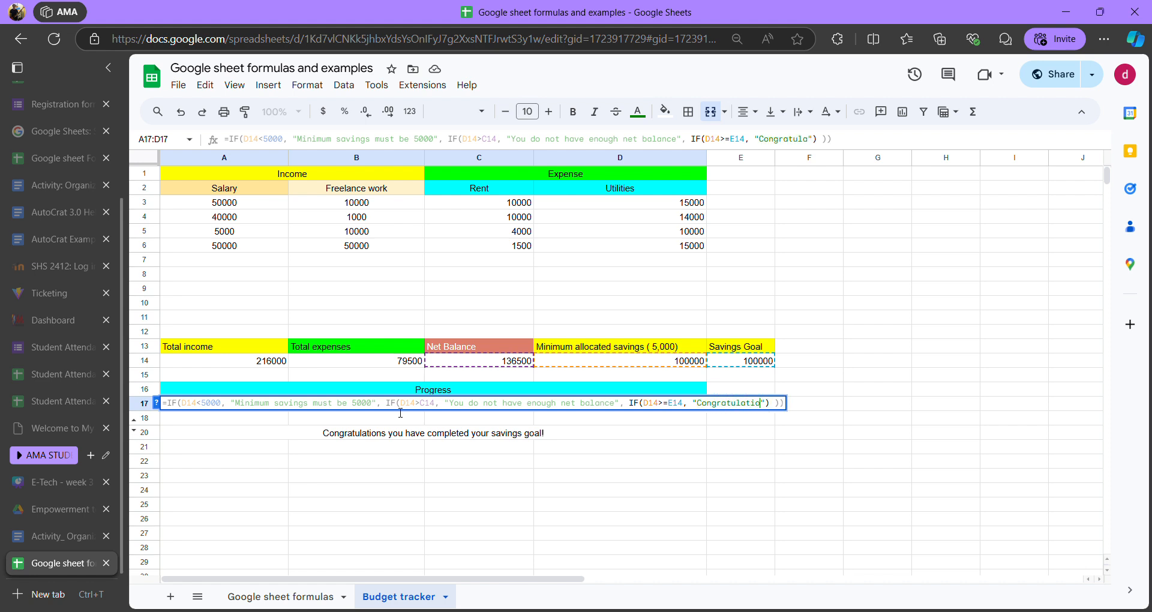
text(you have c)
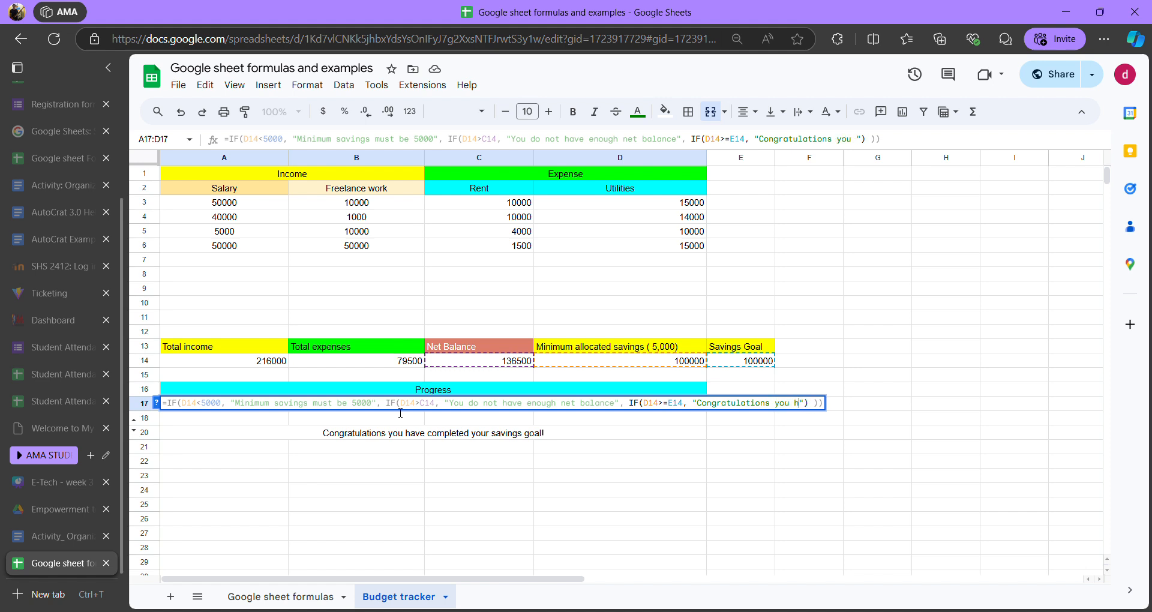
text(ompleted )
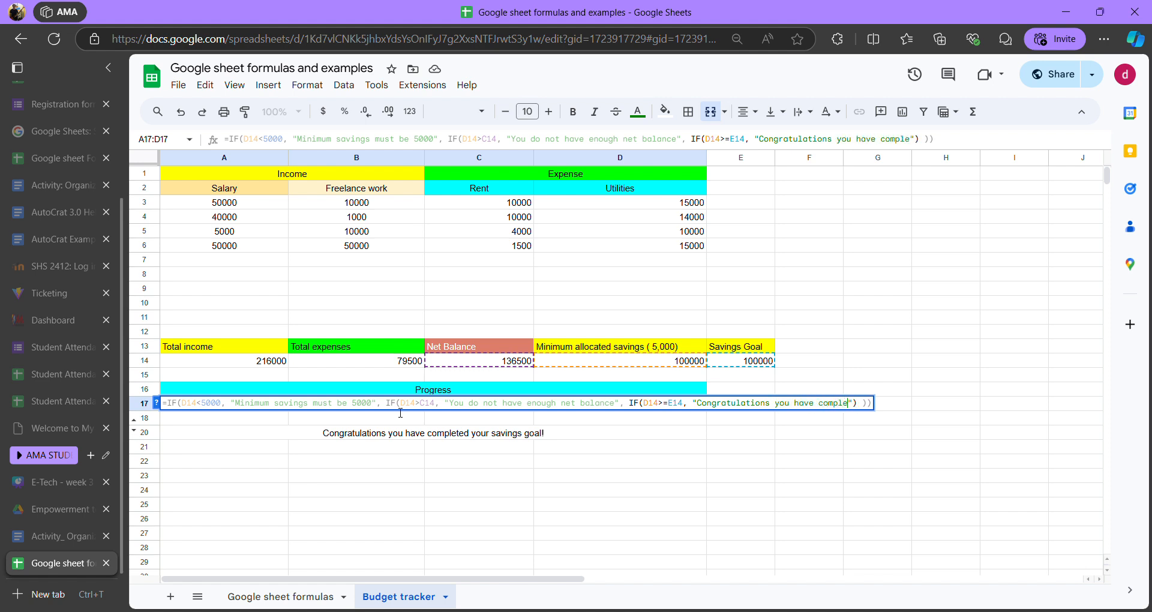
text(your savings goal!)
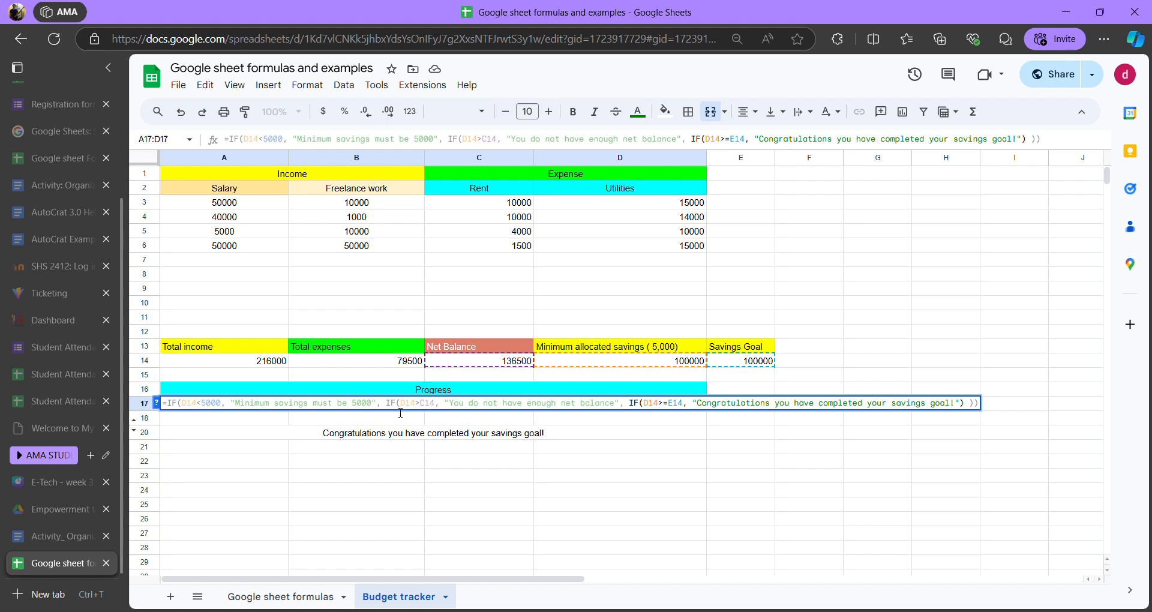
- Set the innermost IF's value-if-false argument to D14/E14 and remove the stray space between the closing parentheses
text(,)
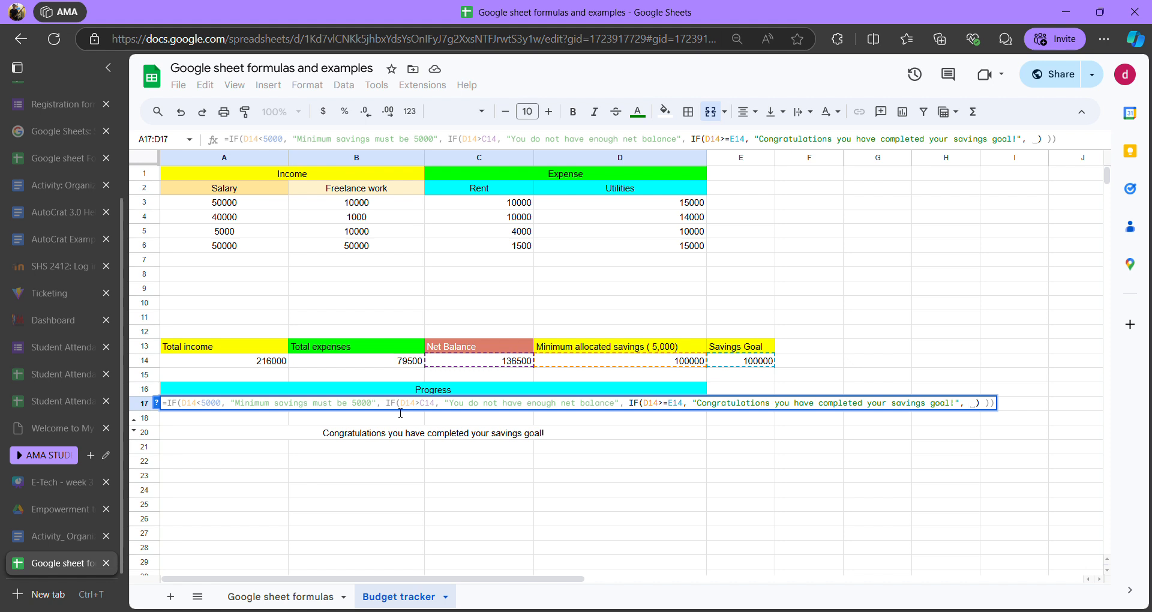
key(BackSpace)
text(D1)
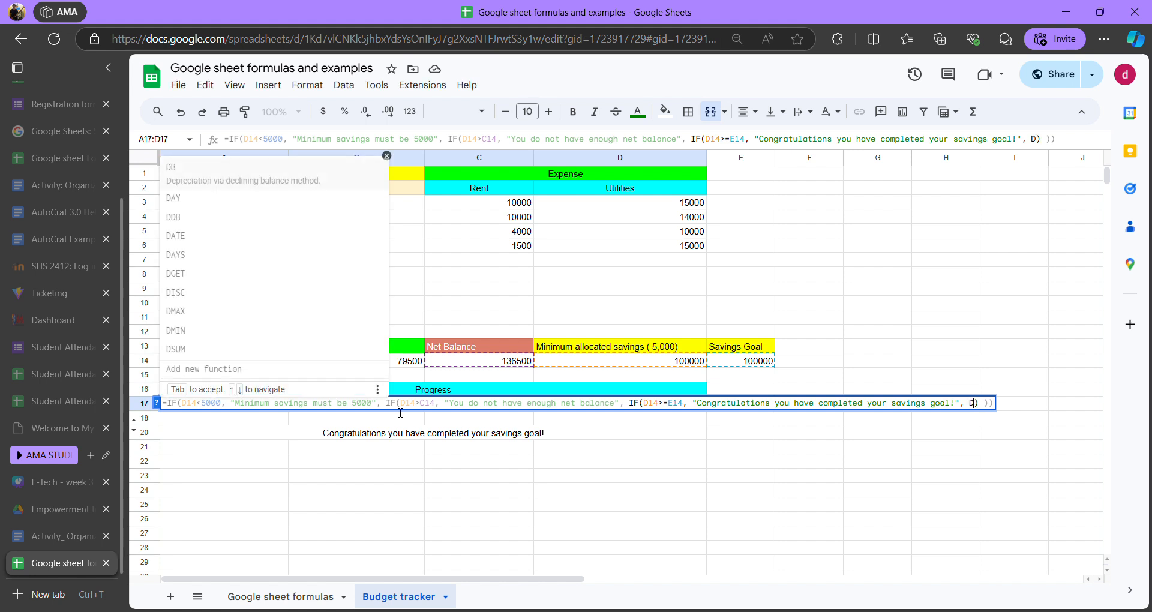
text(4)
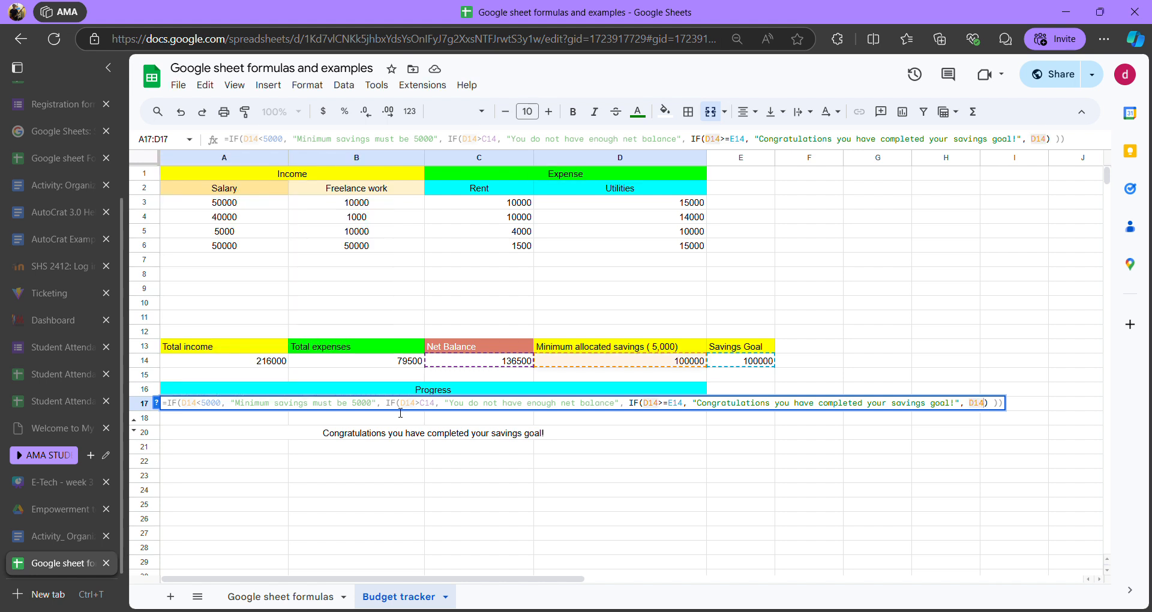
text(/)
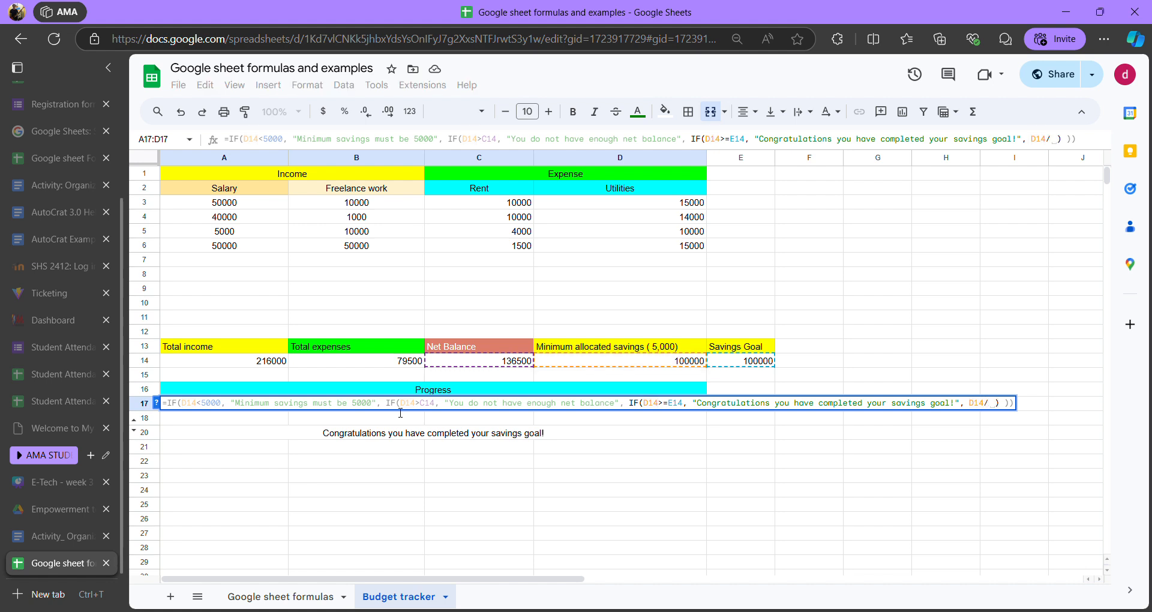
text(E14)
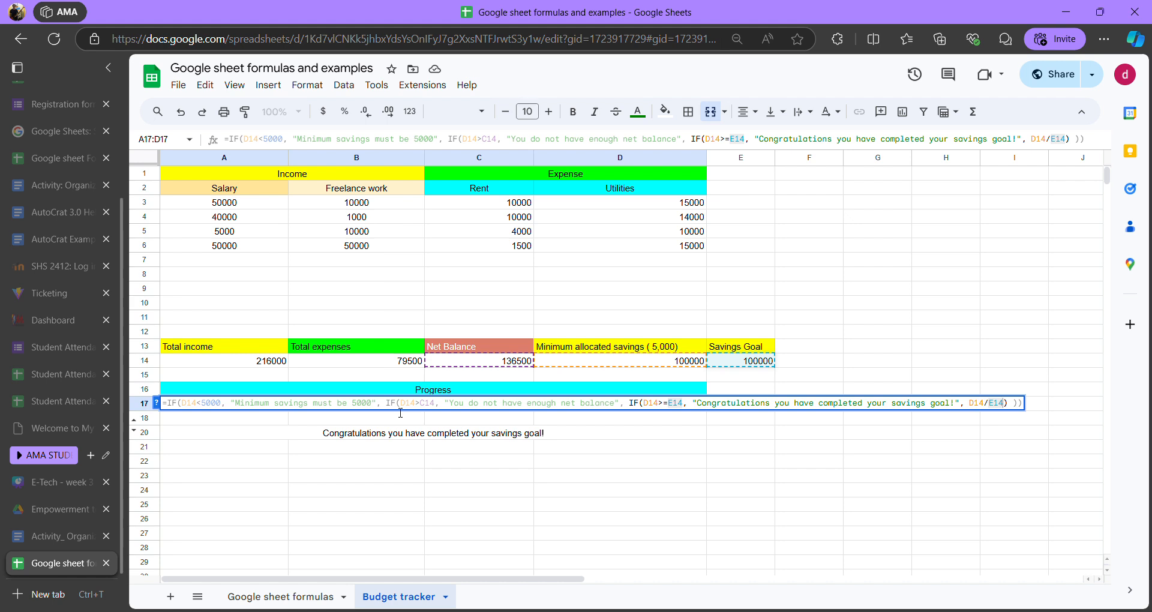
key(Right)
key(Delete)
key(Left)
key(Left)
key(Left)
key(Left)
key(Left)
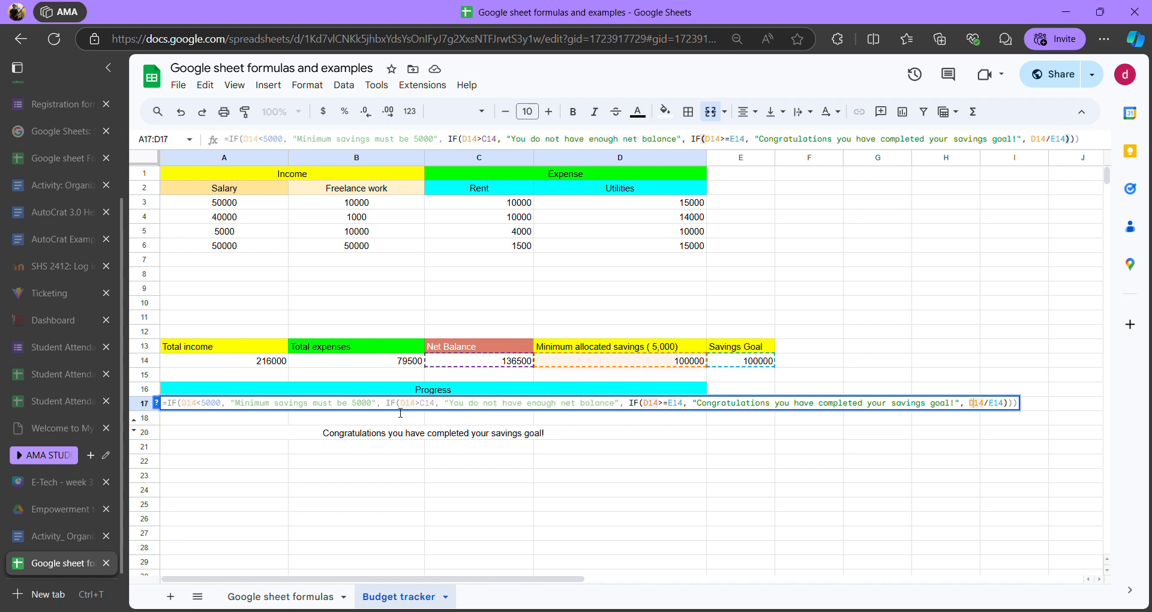
text(Z)
key(BackSpace)
key(BackSpace)
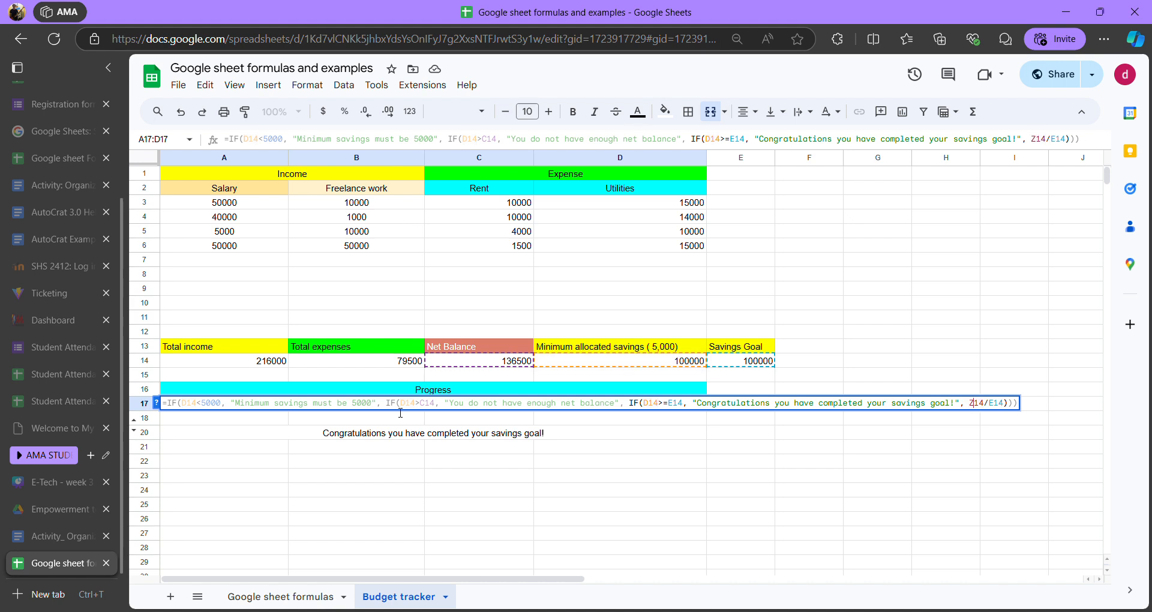
text(D)
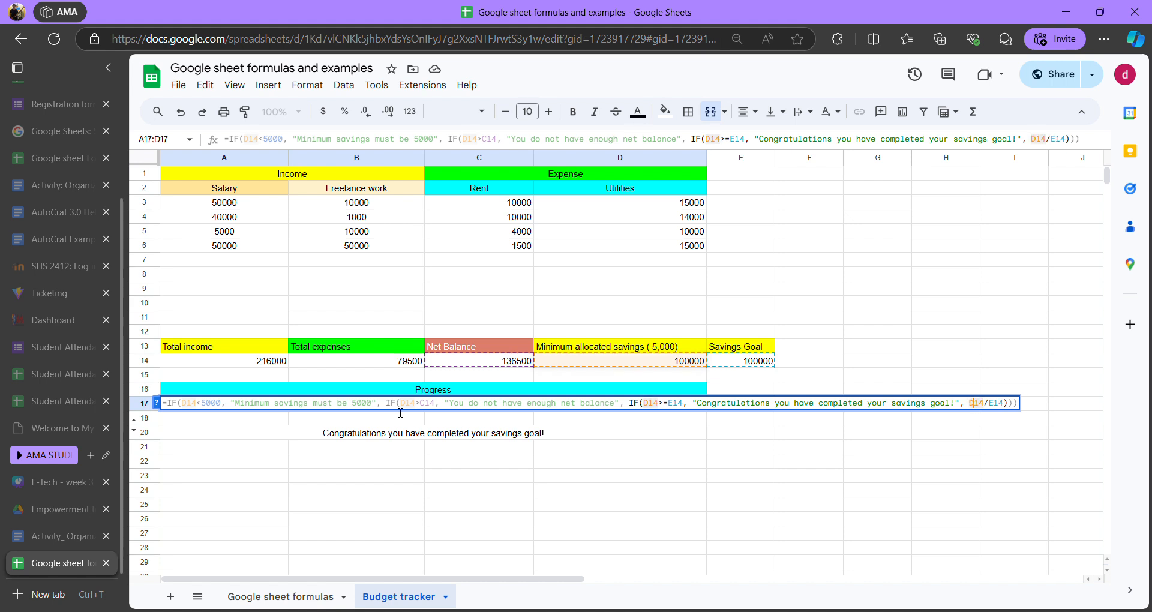
- Highlight the D14/E14 argument at the end of the Progress formula in A17 and examine its two references
key(shift+Right)
key(shift+Right)
key(shift+Right)
key(shift+Right)
key(shift+Right)
key(shift+Right)
key(shift+Right)
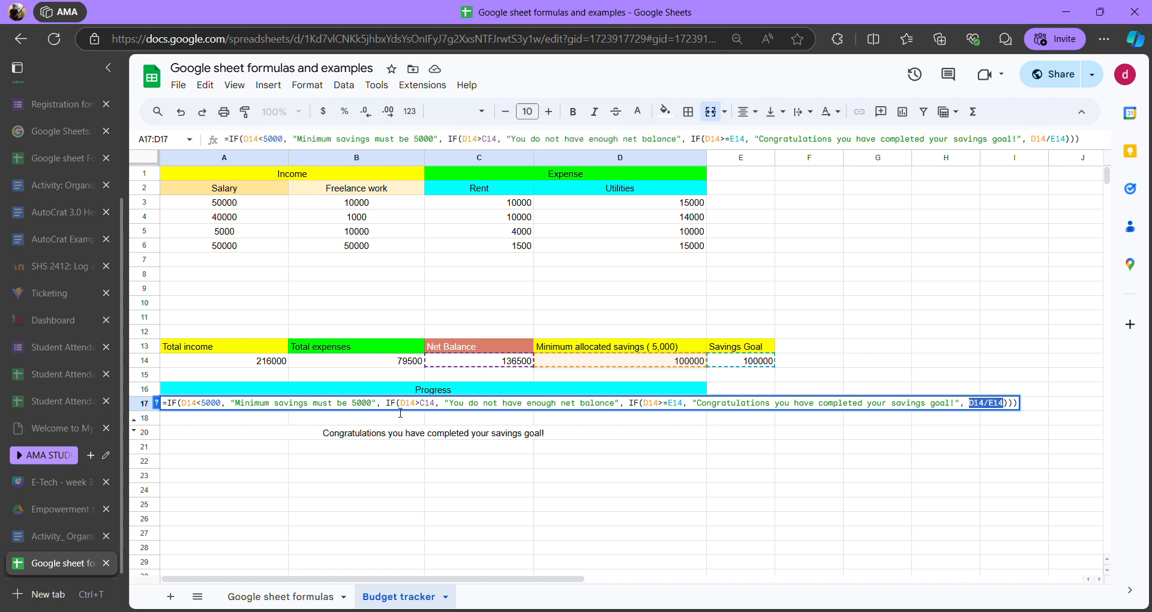
key(Left)
key(Right)
key(Right)
key(Right)
key(Right)
key(Right)
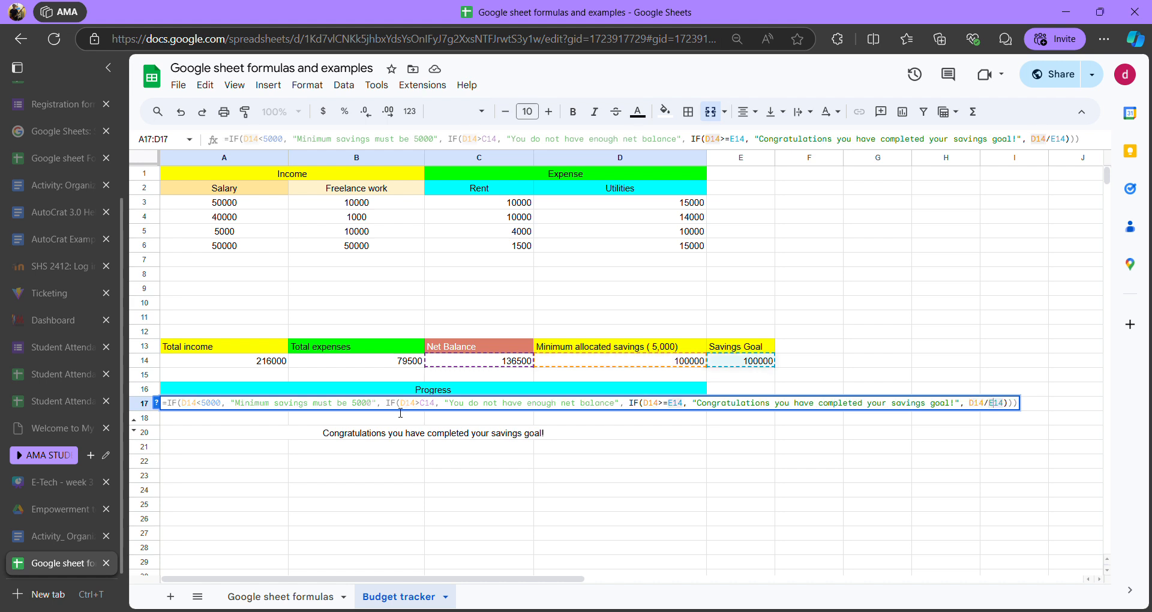
- Examine which nested IF each closing parenthesis at the end of the Progress formula belongs to
key(Right)
key(Right)
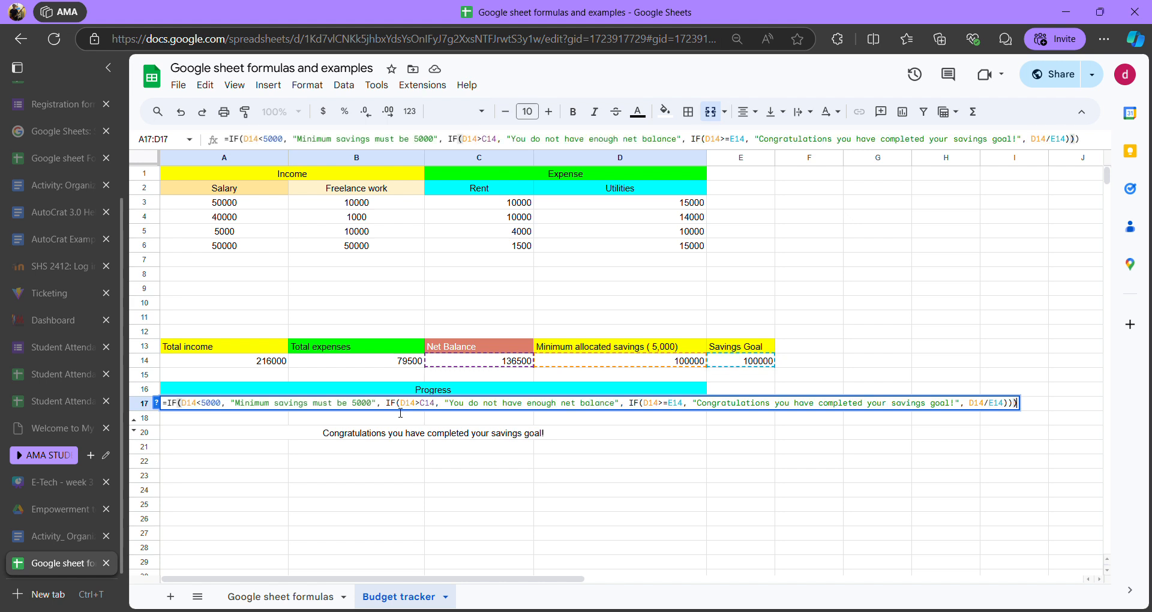
key(Right)
key(Left)
key(Left)
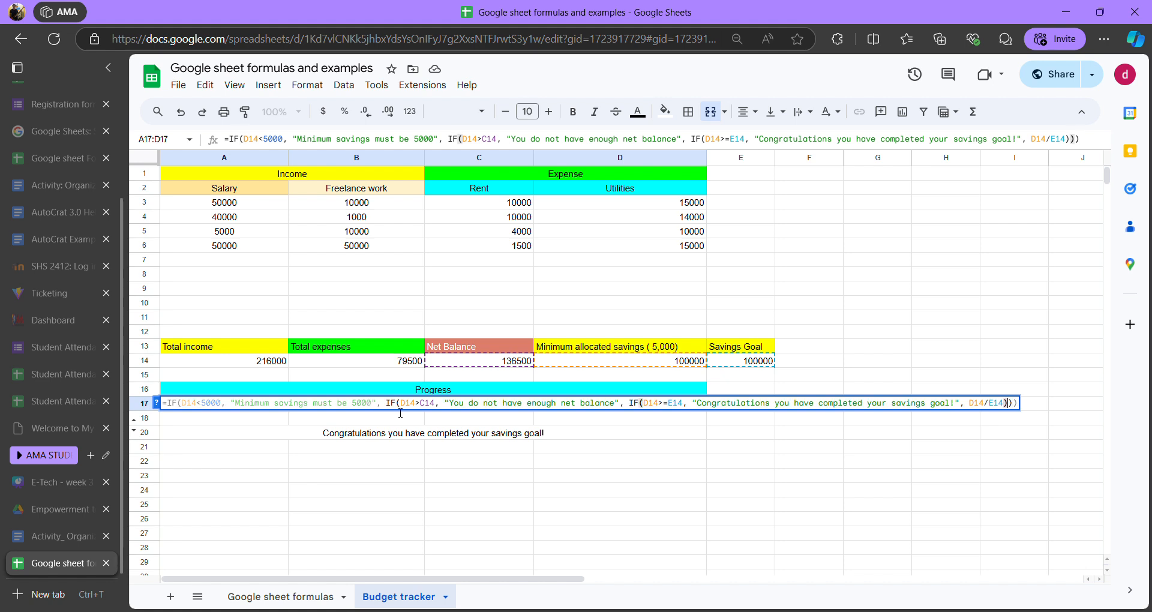
key(Right)
key(Right)
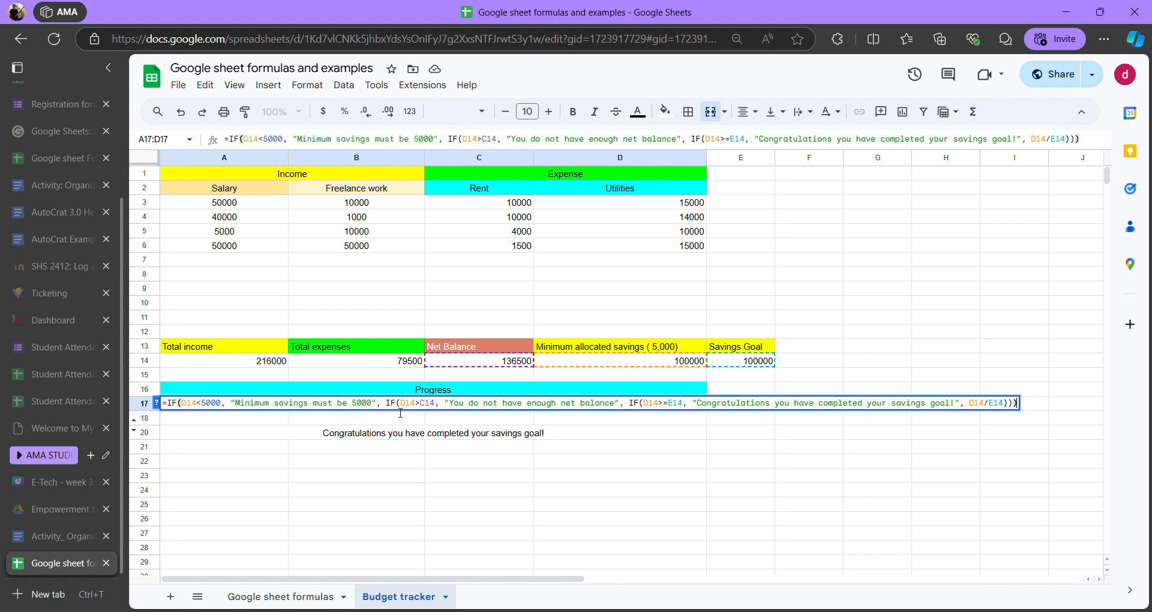
key(Left)
key(Left)
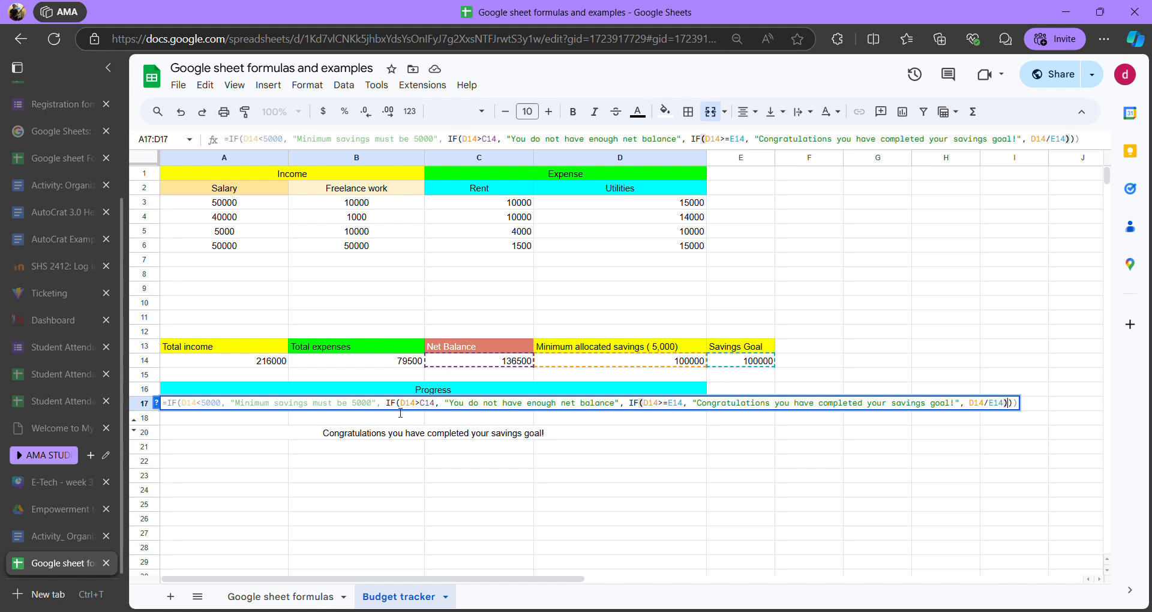
- Review the D14/E14 argument that follows the congratulations message in the innermost IF
key(Left)
key(Left)
key(Left)
key(Left)
key(Left)
key(Left)
key(Left)
key(Left)
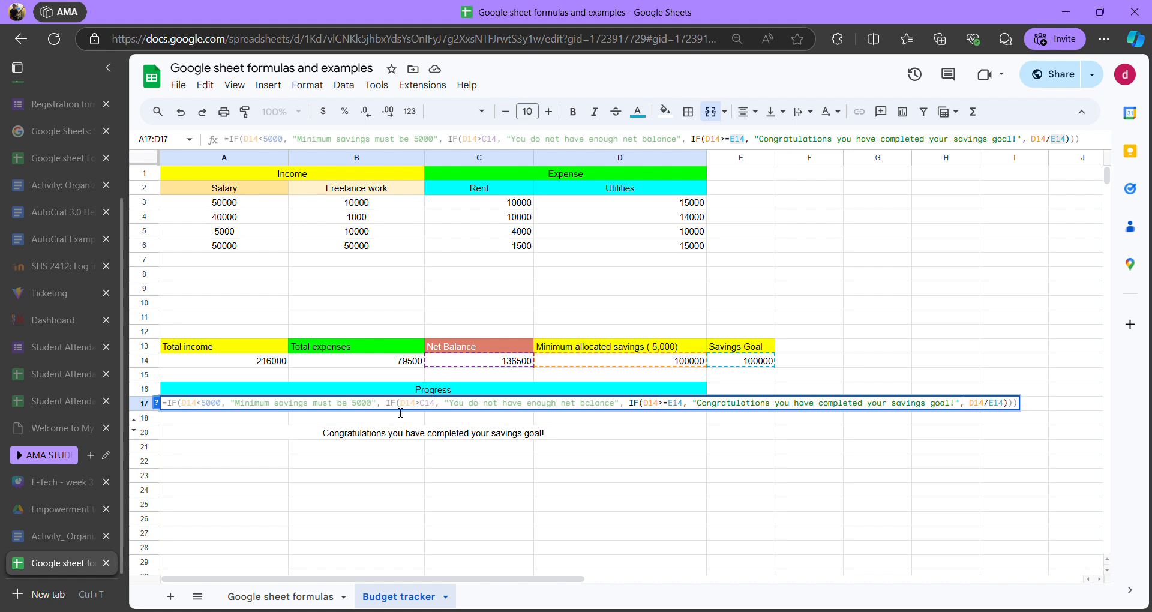
key(Right)
key(shift+Right)
key(shift+Right)
key(shift+Right)
key(shift+Right)
key(shift+Right)
key(shift+Right)
key(shift+Right)
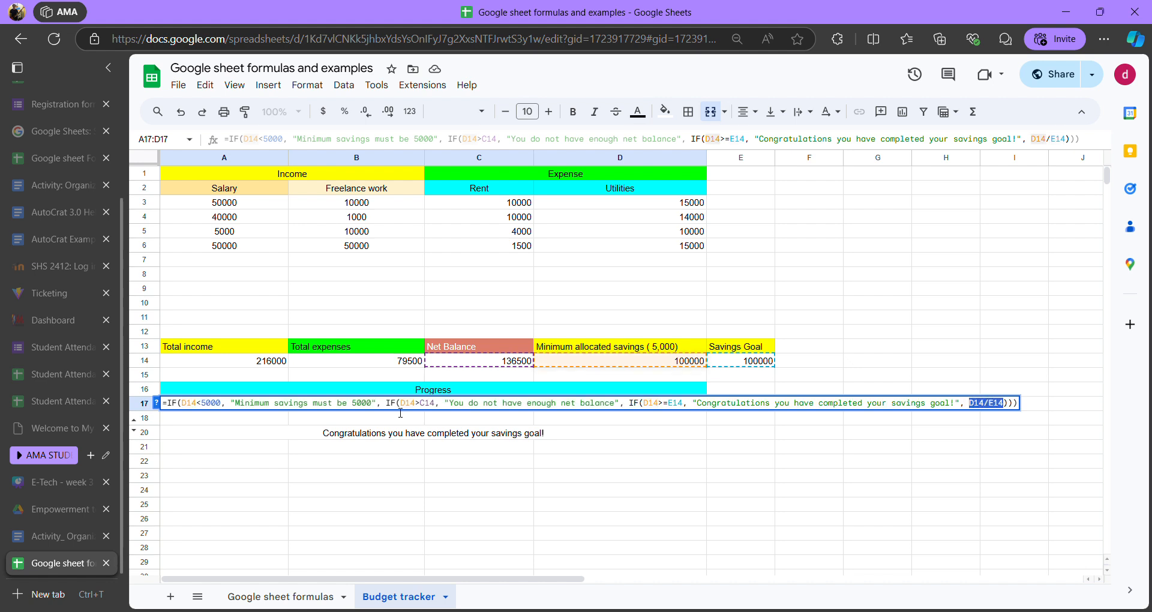
key(Right)
key(Left)
key(Left)
key(Left)
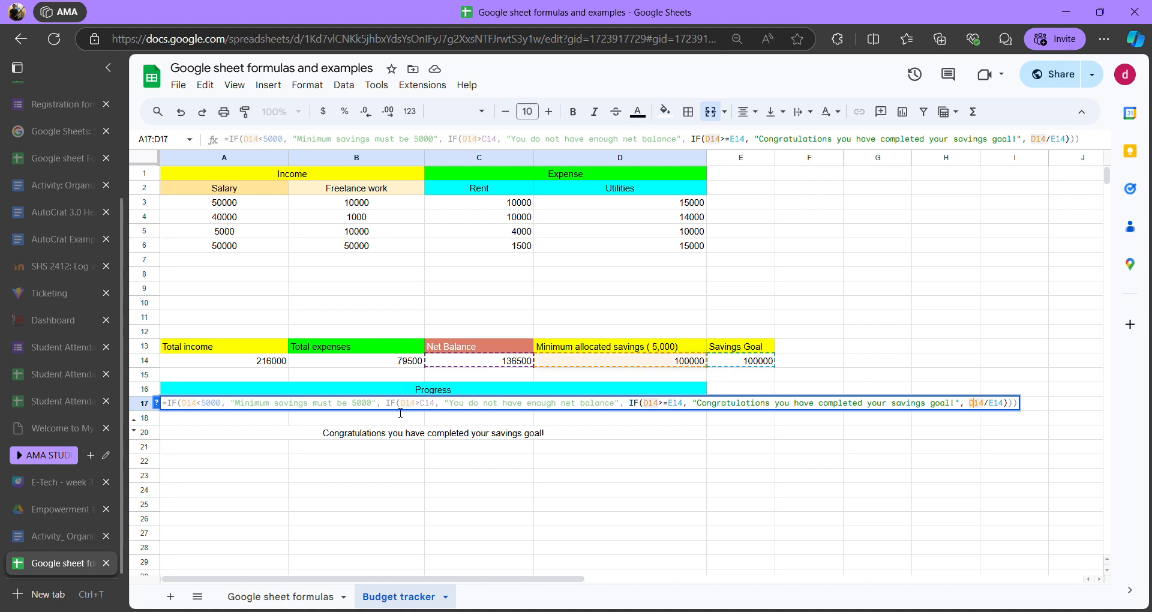
key(Left)
key(Left)
key(shift+Right)
key(Right)
- Try replacing the D14/E14 argument with another nested IF function, and restore D14/E14 in its place
key(Left)
key(Left)
key(shift+Right)
key(shift+Right)
key(shift+Right)
key(shift+Right)
key(shift+Right)
key(shift+Right)
key(shift+Right)
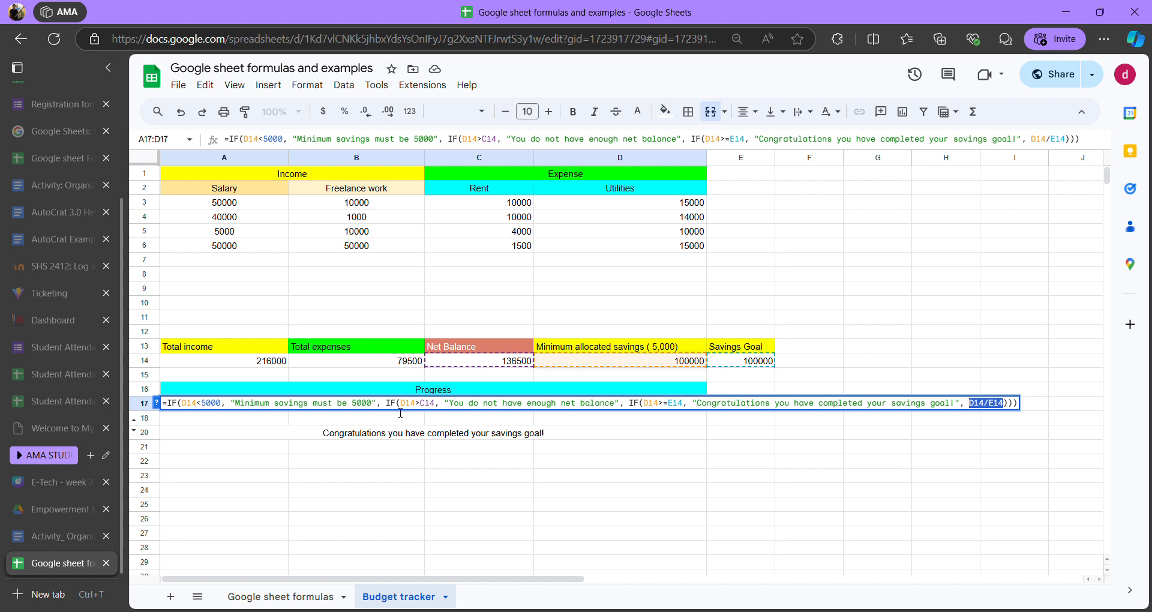
key(BackSpace)
text(IF()
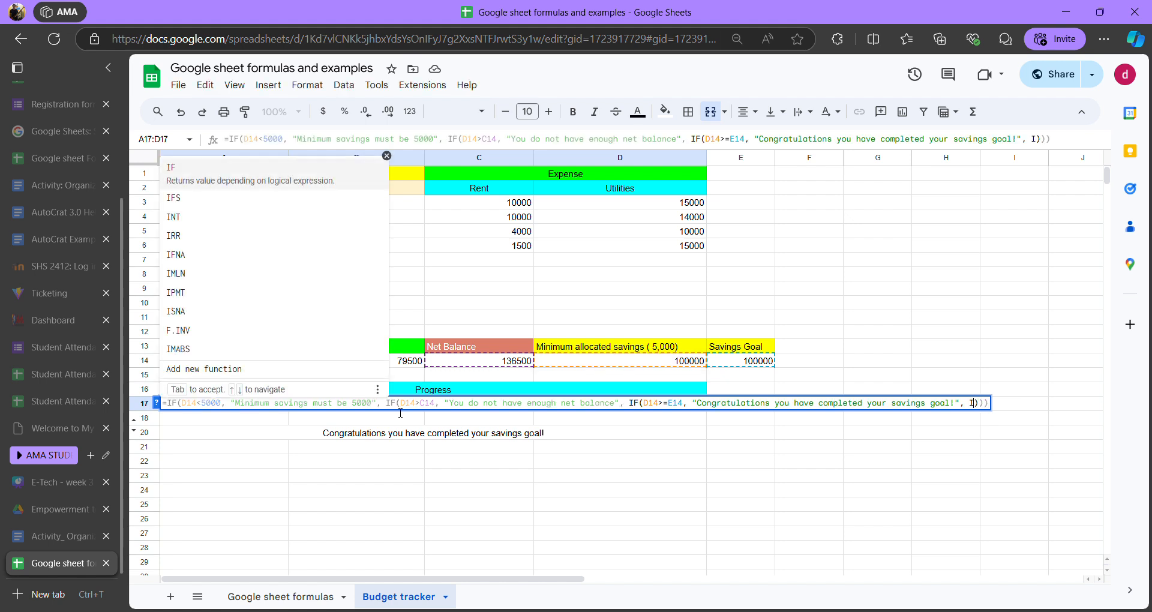
key(Delete)
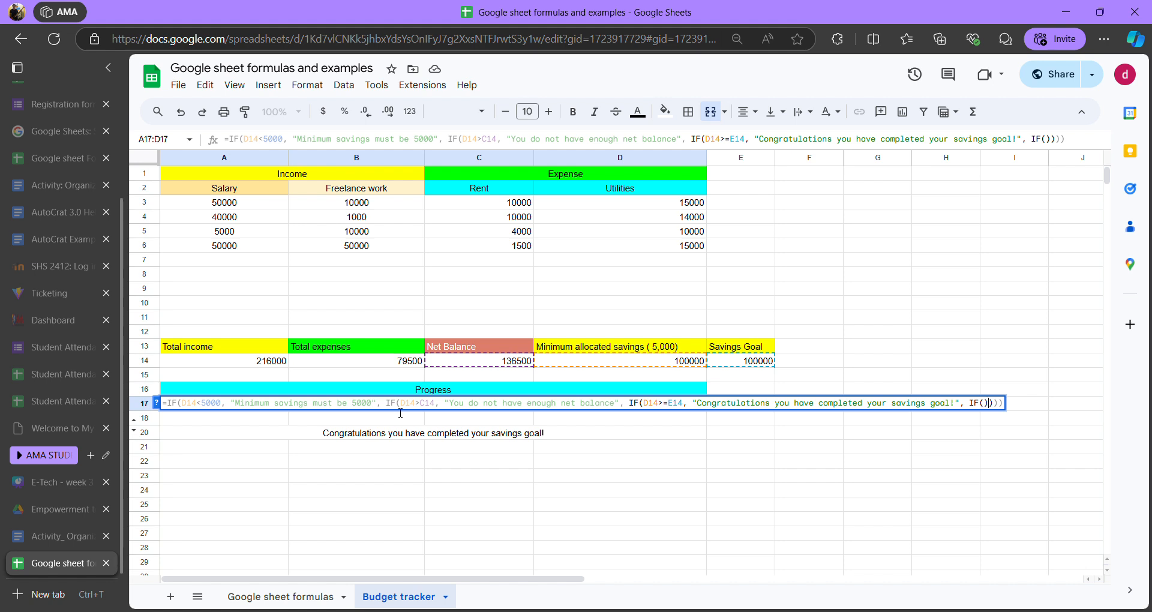
key(Left)
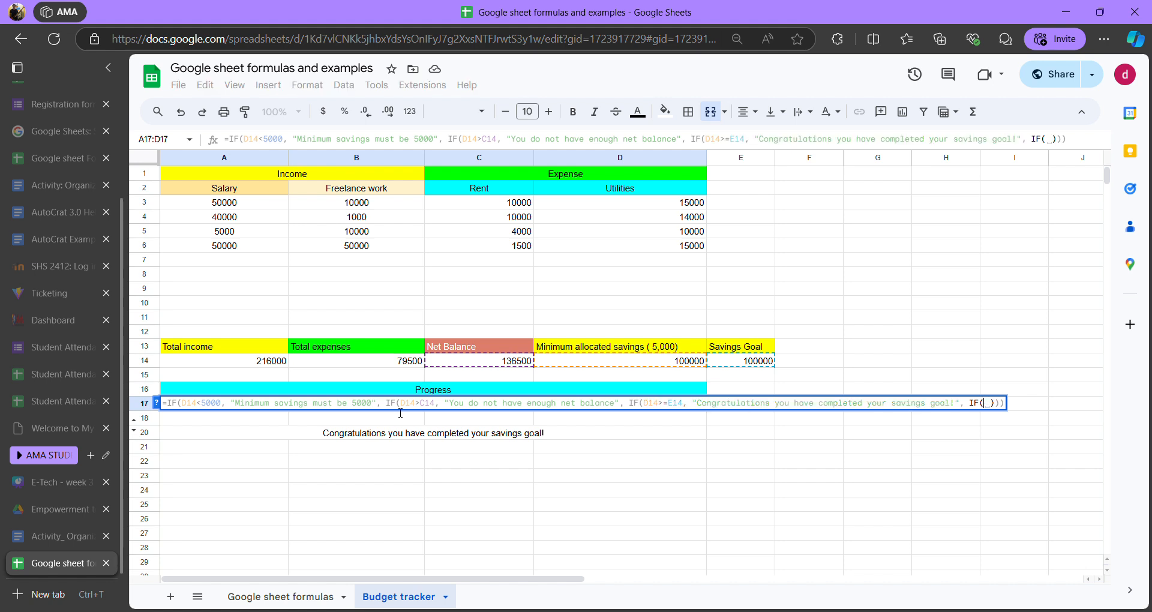
key(BackSpace)
key(BackSpace)
key(BackSpace)
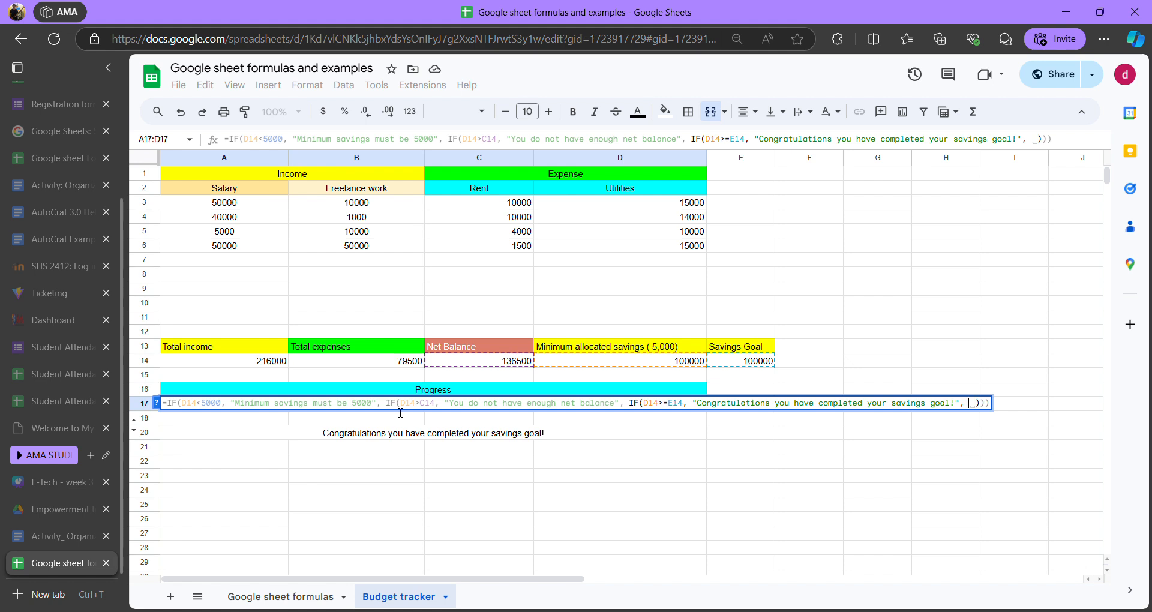
text(D14/E14)
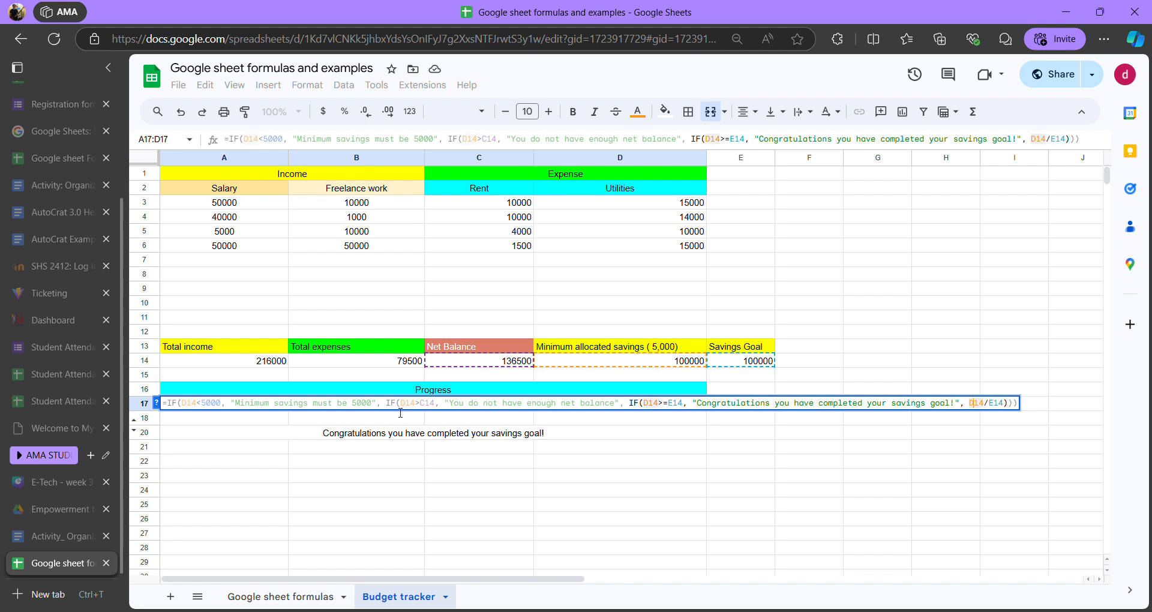
key(Left)
key(Right)
key(BackSpace)
key(BackSpace)
key(BackSpace)
key(BackSpace)
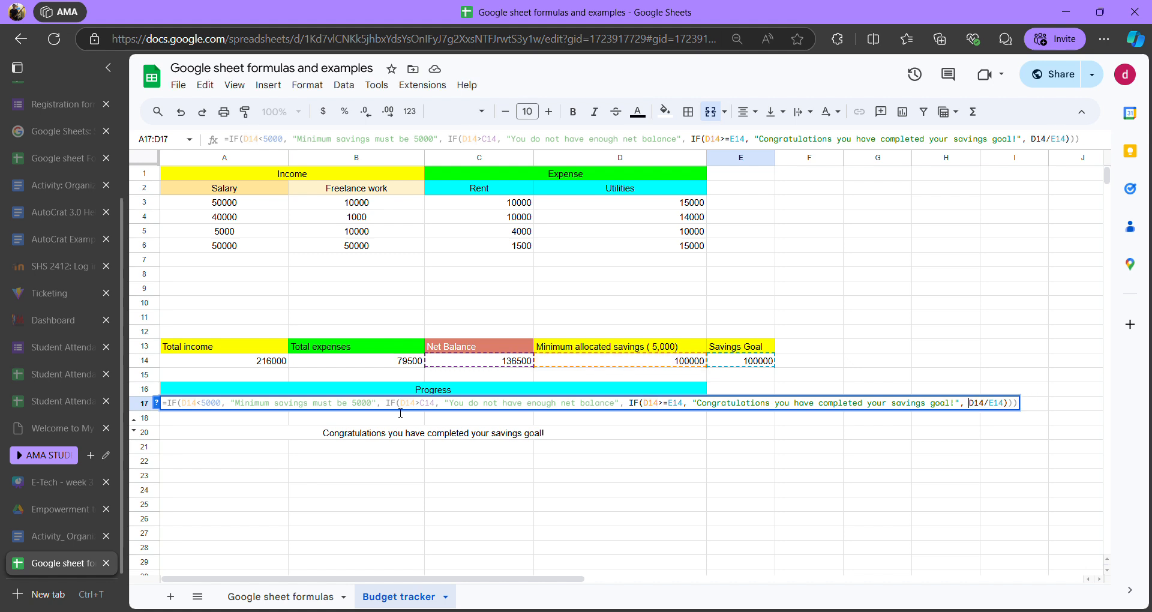
- Highlight D14/E14 as the innermost IF's value-if-false argument and finish reviewing the Progress formula without changing it
key(shift+Right)
key(shift+Right)
key(shift+Right)
key(shift+Right)
key(shift+Right)
key(shift+Right)
key(shift+Right)
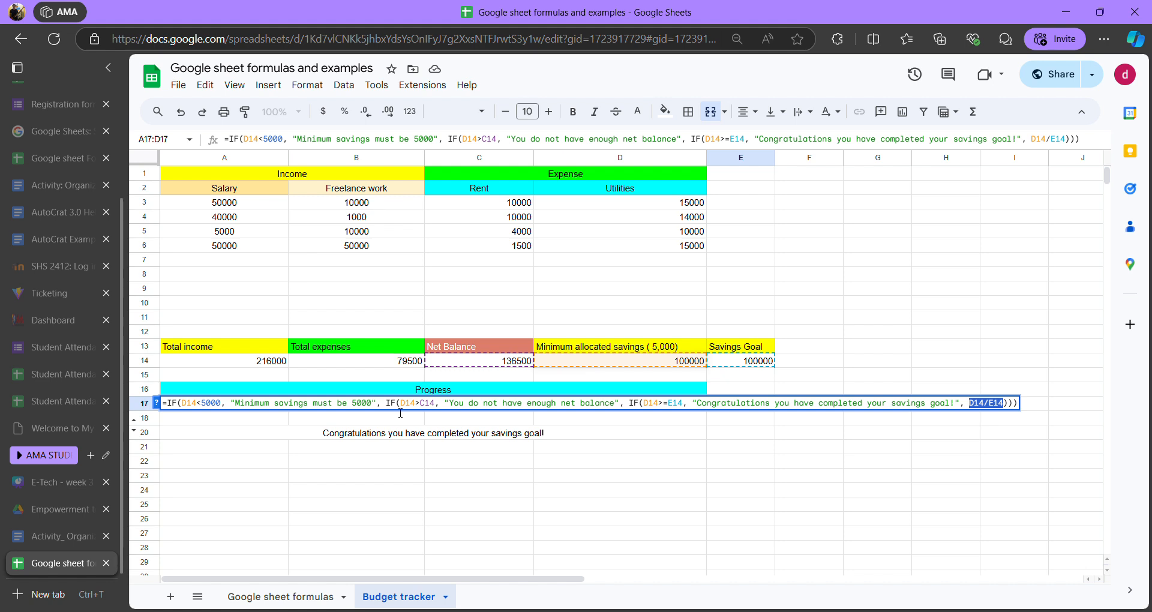
key(Right)
key(Left)
key(Left)
key(Left)
key(Left)
key(Left)
key(Left)
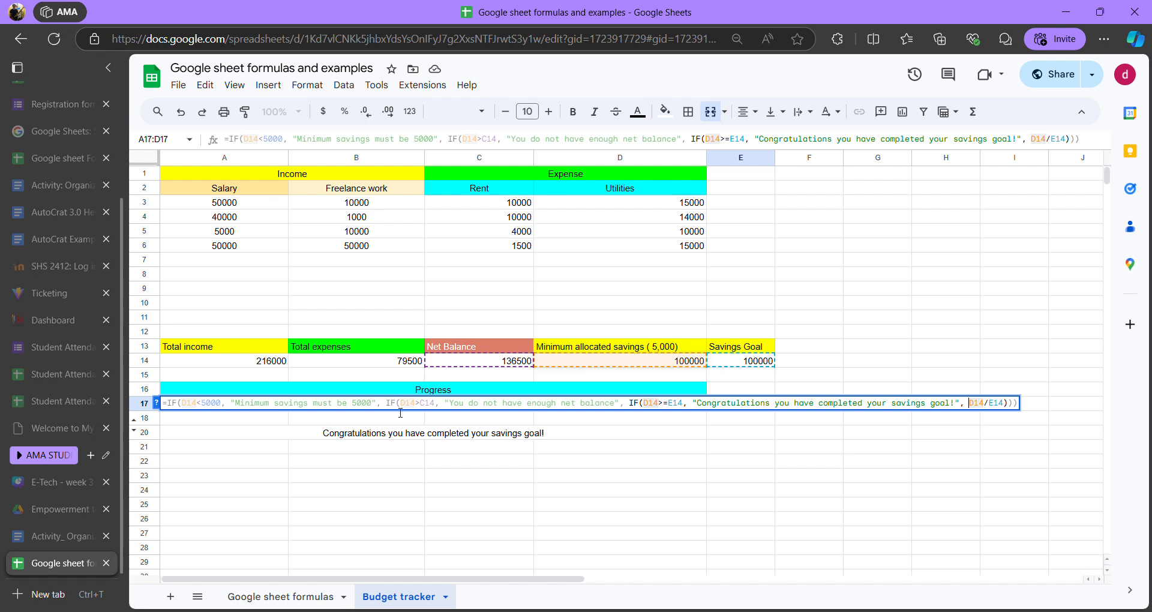
key(Return)
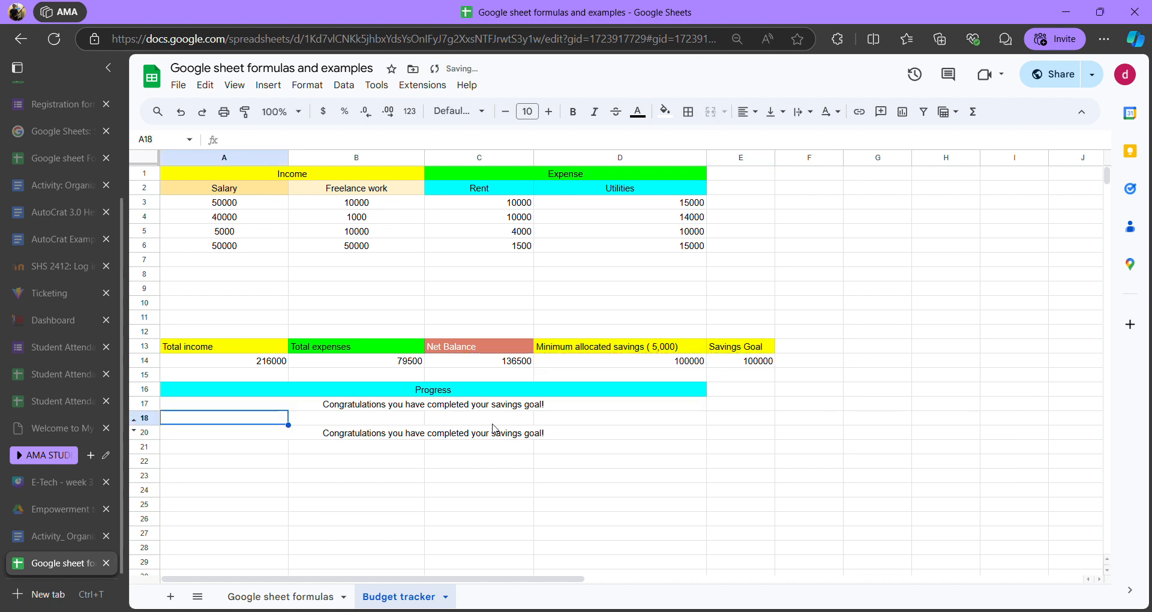
- Compare the Progress result in row 17 with the allocated savings in D14 and the savings goal in E14
click(472, 402)
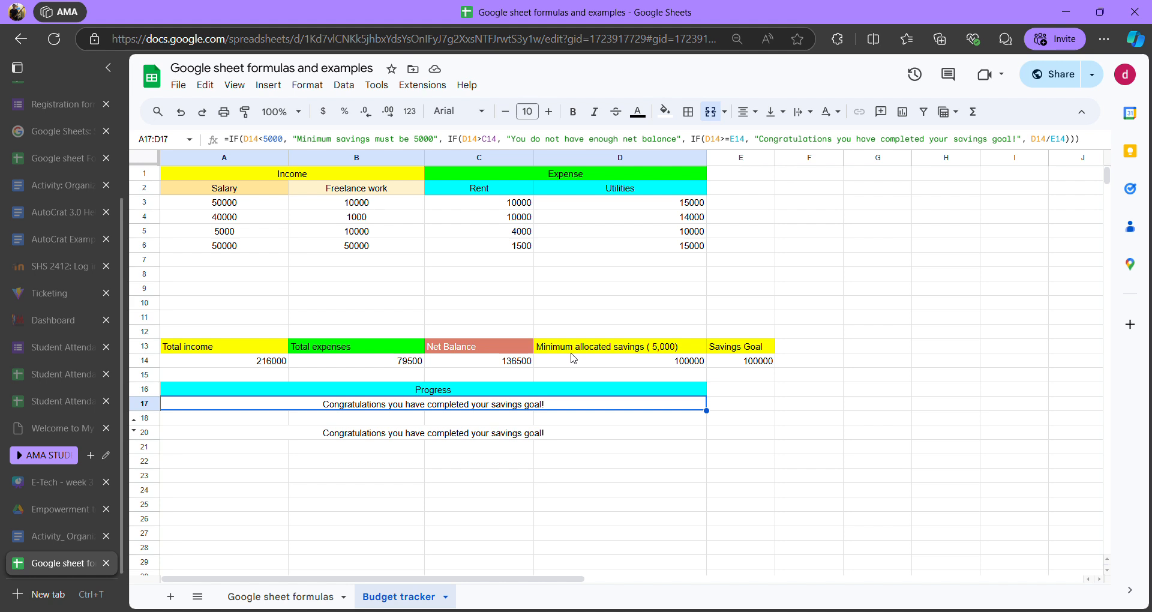
click(691, 364)
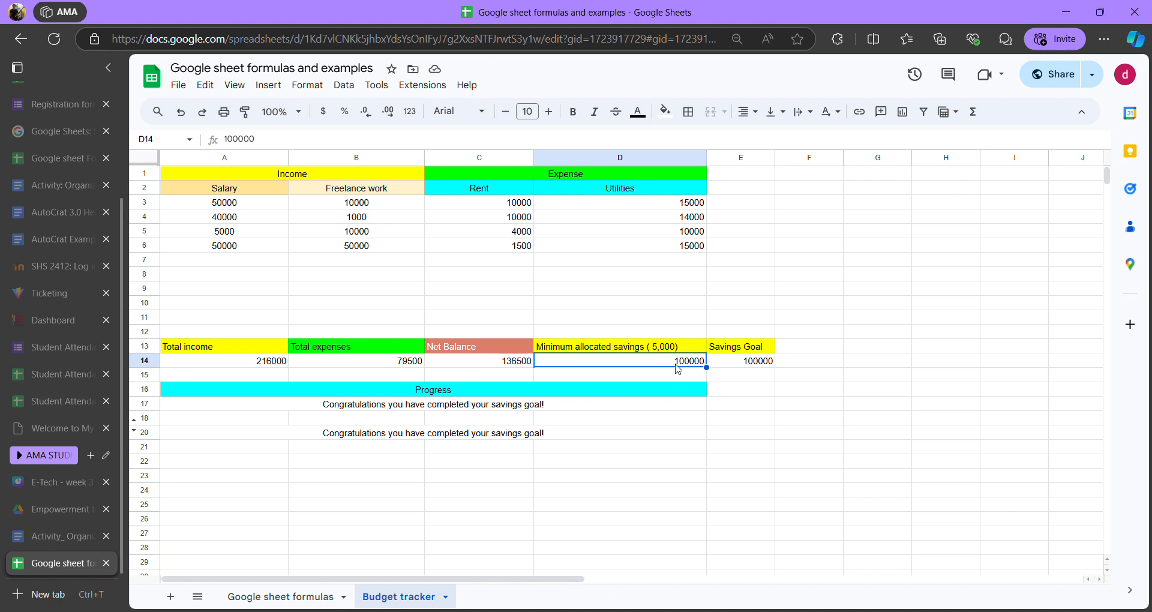
click(744, 366)
click(674, 363)
click(740, 363)
click(668, 363)
- Review the congratulations message in the Progress formula against the allocated savings in D14, leaving the formula as it is
double_click(634, 400)
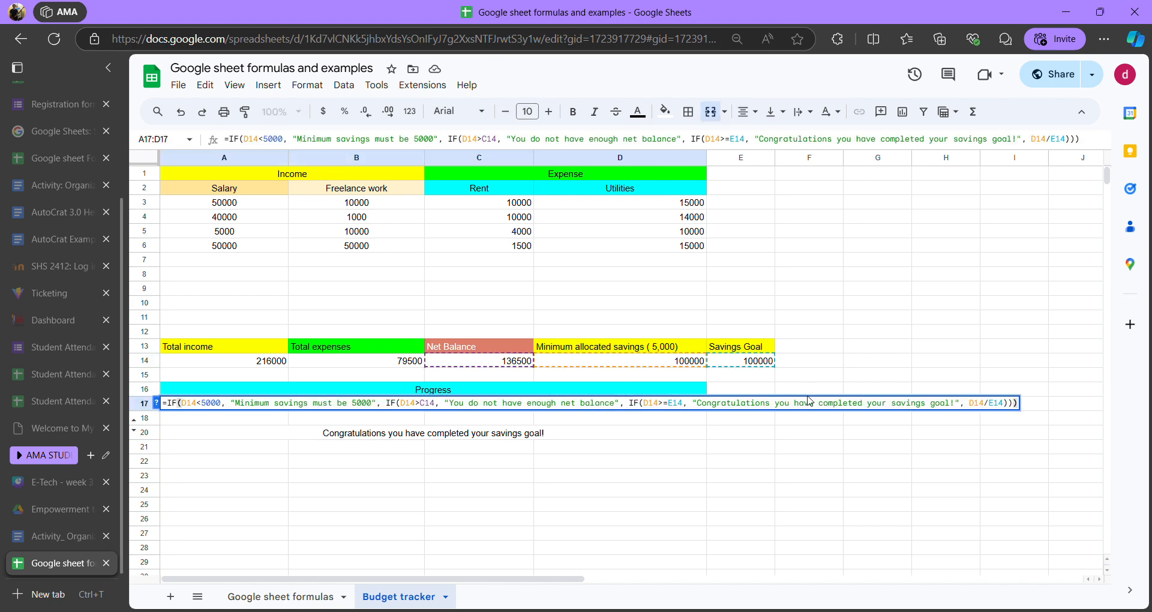
drag(701, 410, 976, 397)
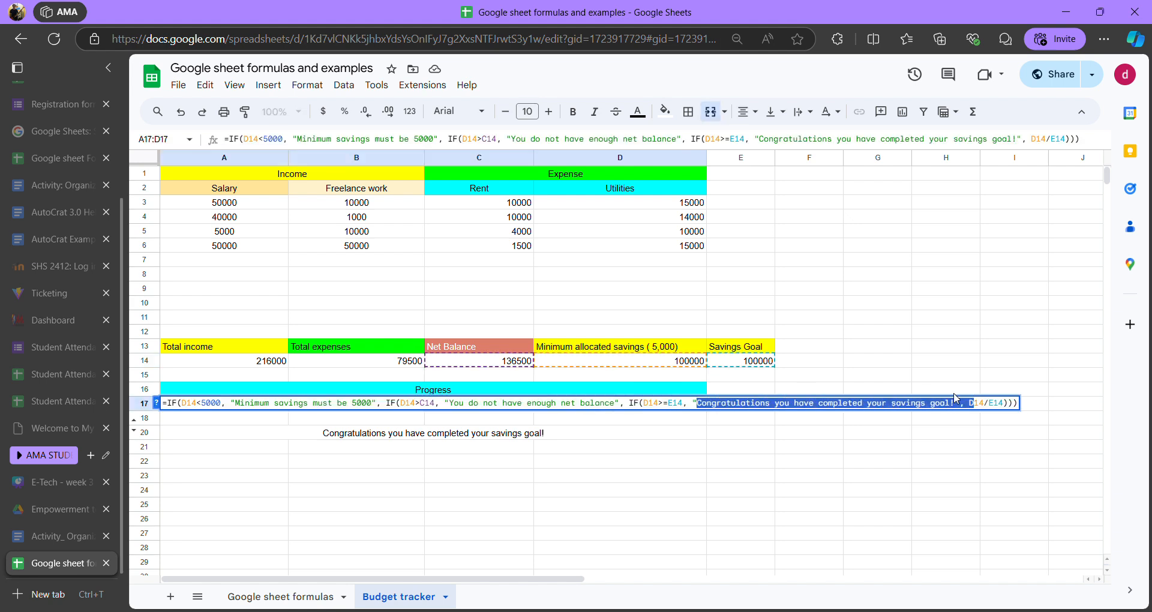
click(923, 406)
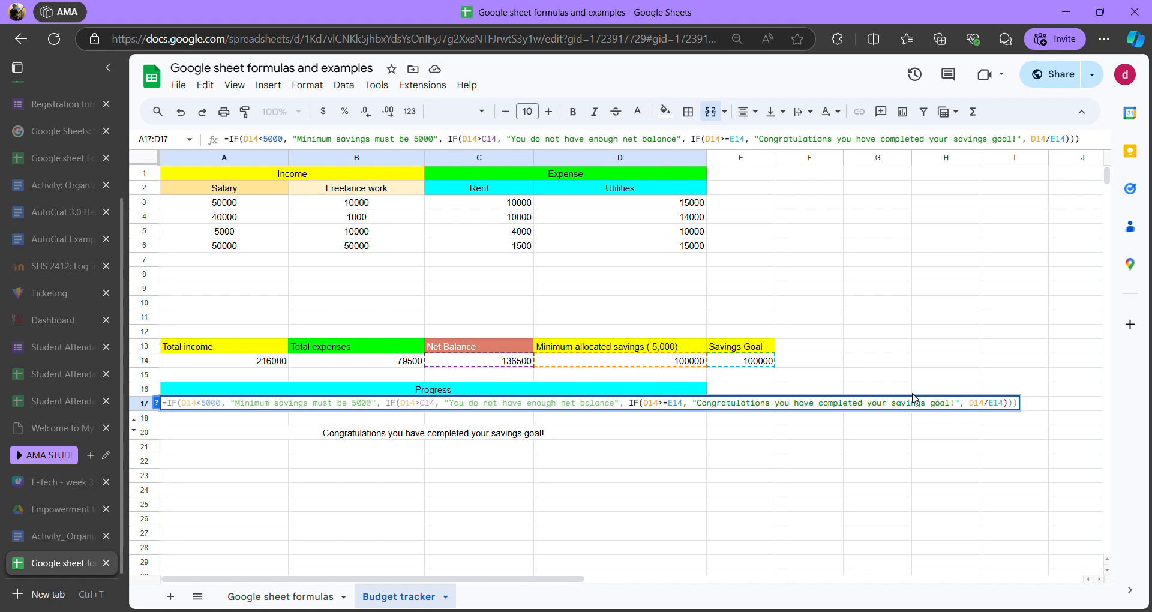
key(Return)
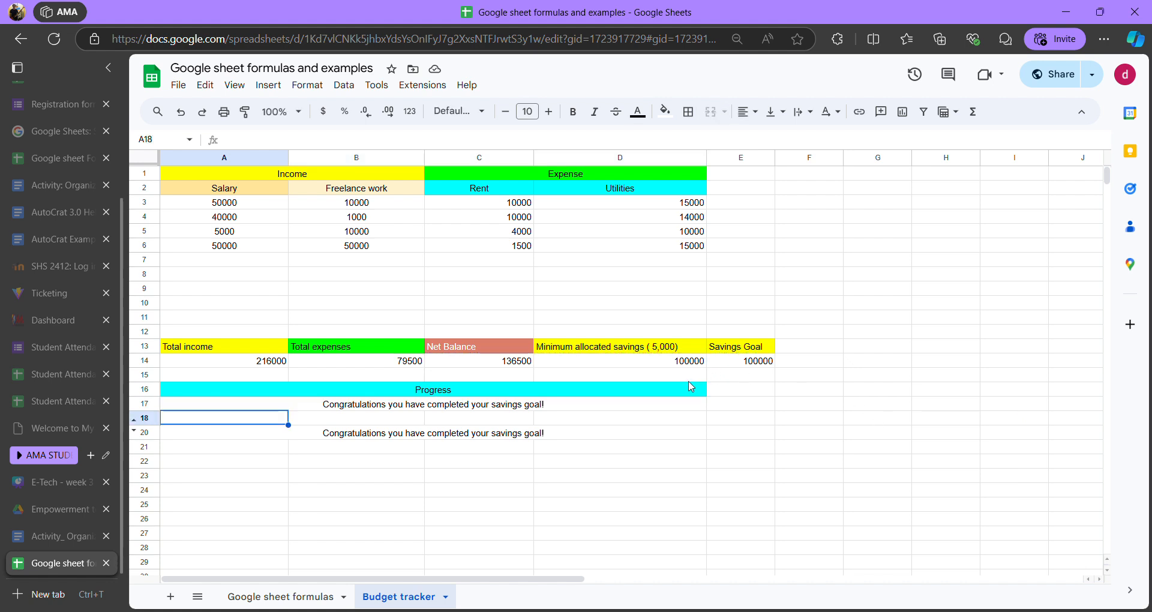
click(663, 362)
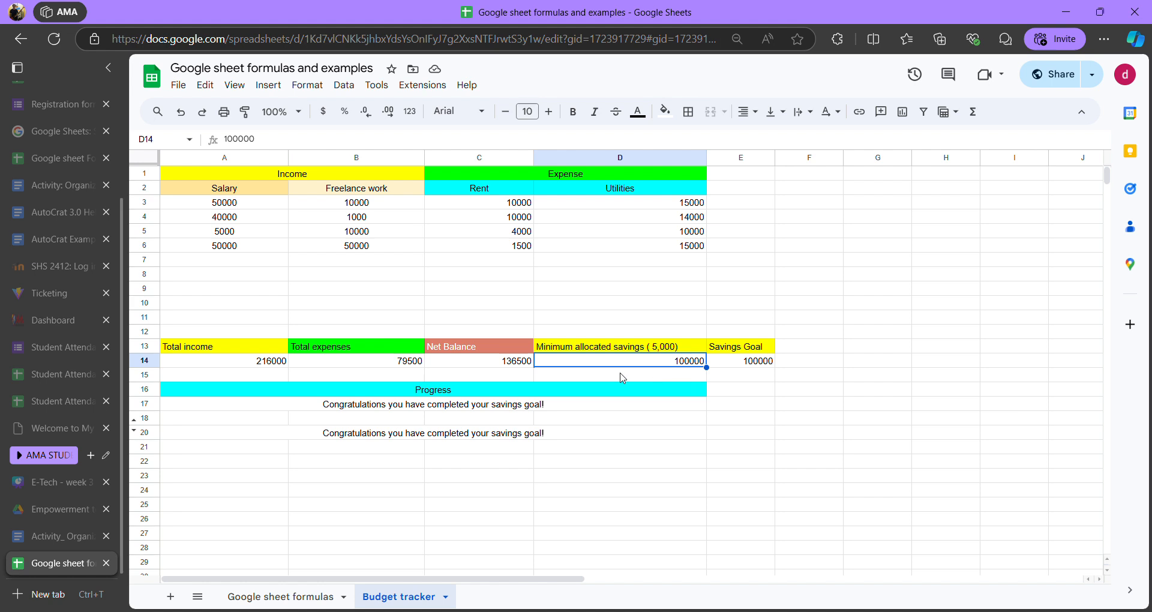
double_click(528, 404)
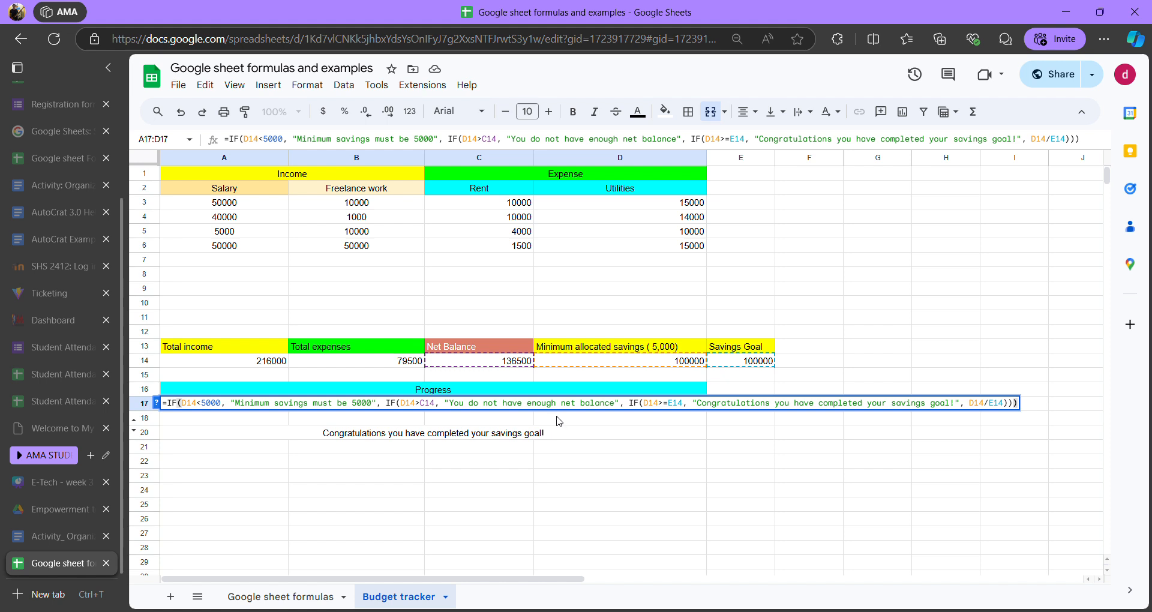
key(Return)
- Set the minimum allocated savings in D14 to 4000
double_click(663, 362)
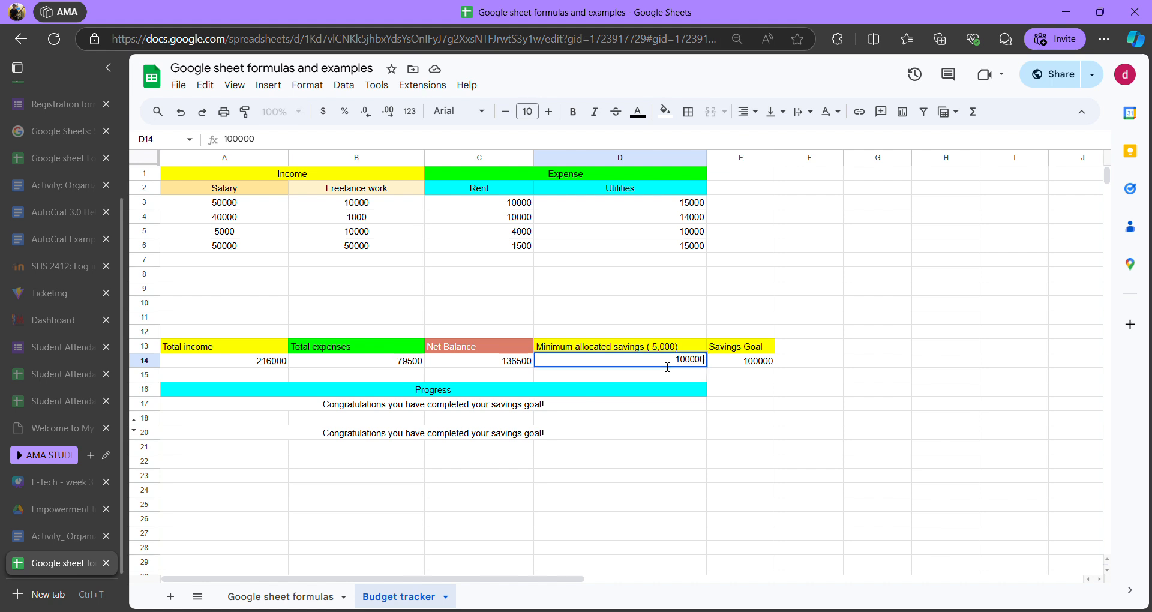
key(BackSpace)
key(BackSpace)
key(BackSpace)
key(BackSpace)
key(BackSpace)
key(BackSpace)
text(4000)
key(Return)
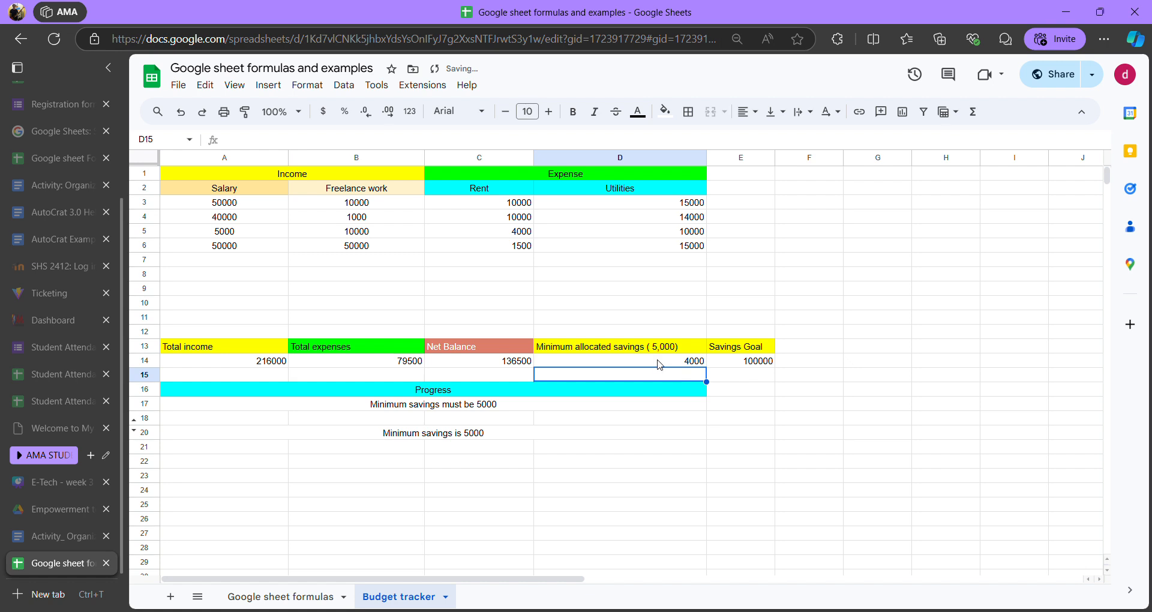
- Compare the Progress result with D14 and highlight the D14<5000 condition in the formula, leaving it unedited
click(472, 407)
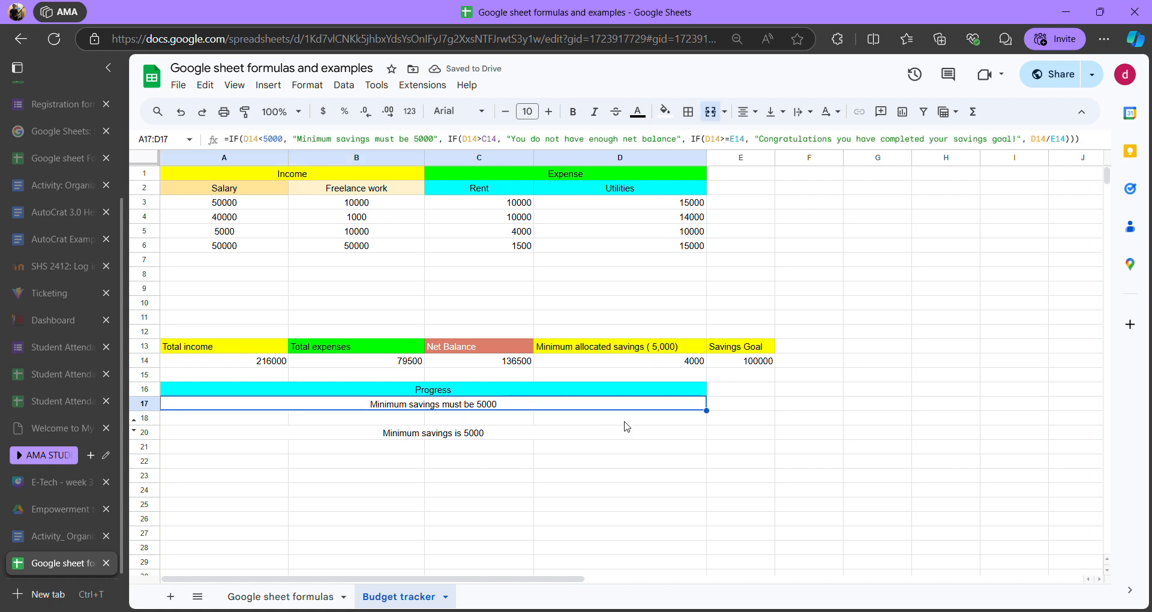
click(664, 361)
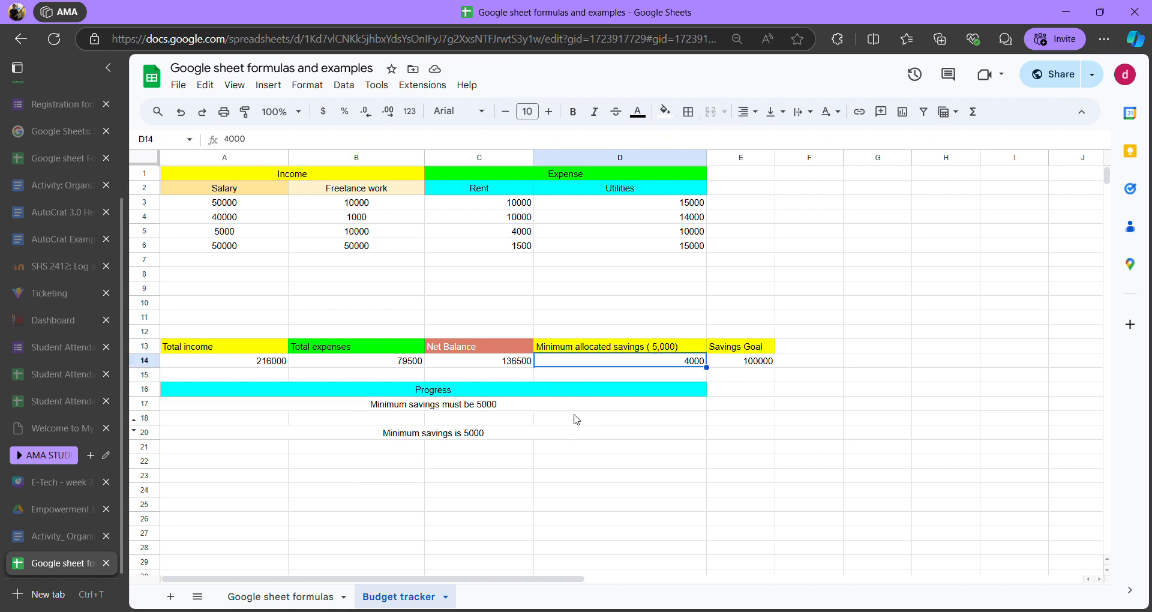
click(519, 408)
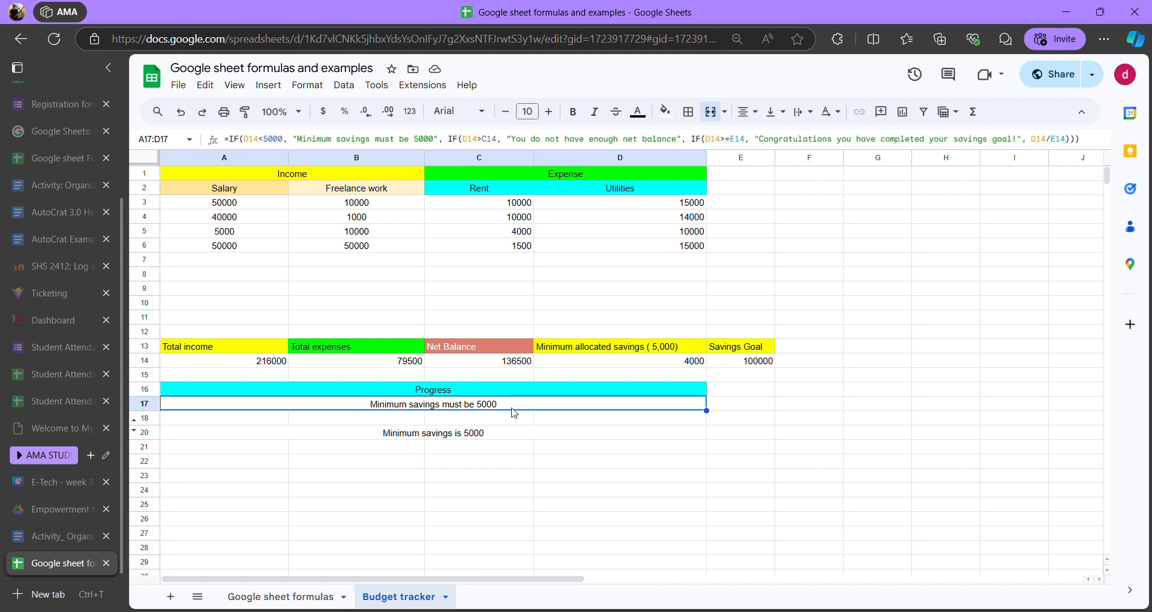
double_click(510, 408)
double_click(188, 404)
drag(196, 408, 226, 407)
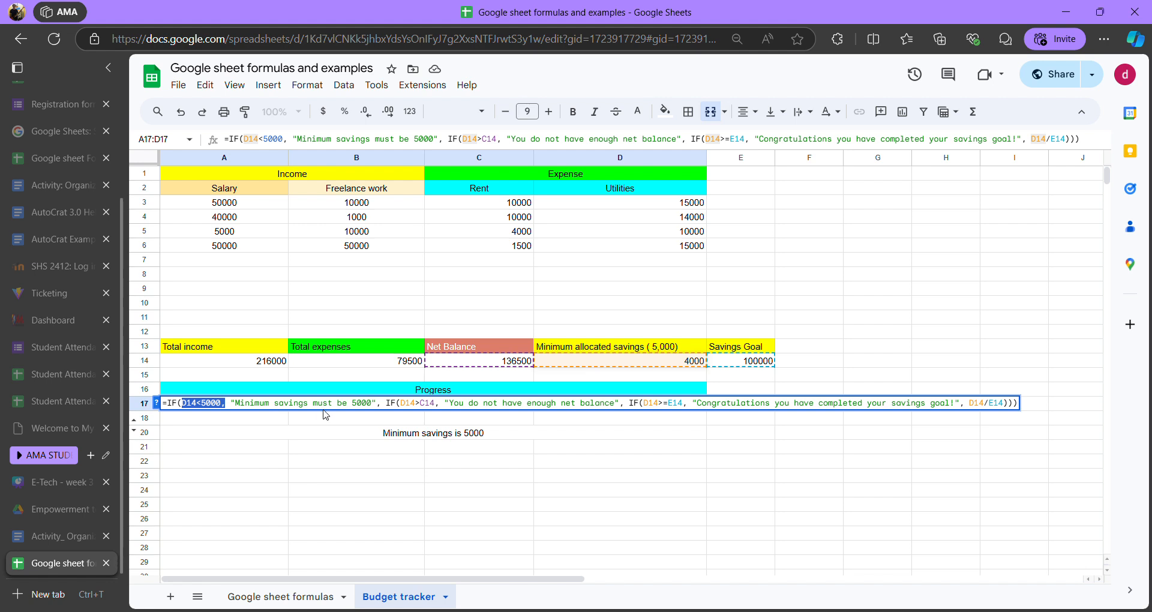
key(Return)
click(472, 406)
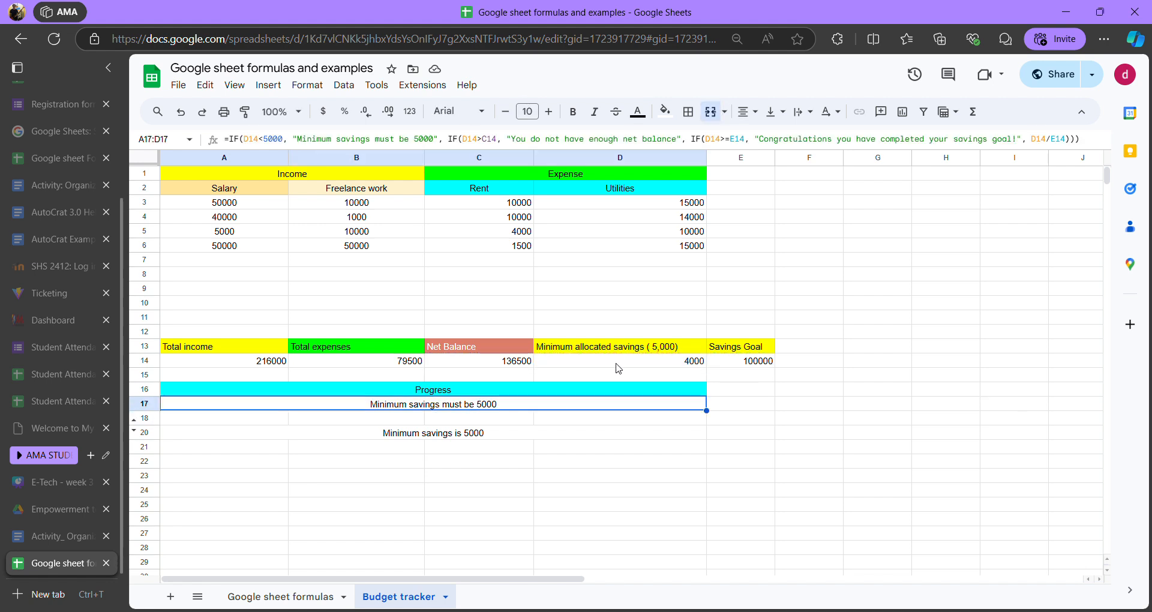
- Review the D14>C14 condition and its not-enough-net-balance message in the Progress formula in row 17, leaving the formula unedited
double_click(527, 403)
drag(401, 404, 609, 404)
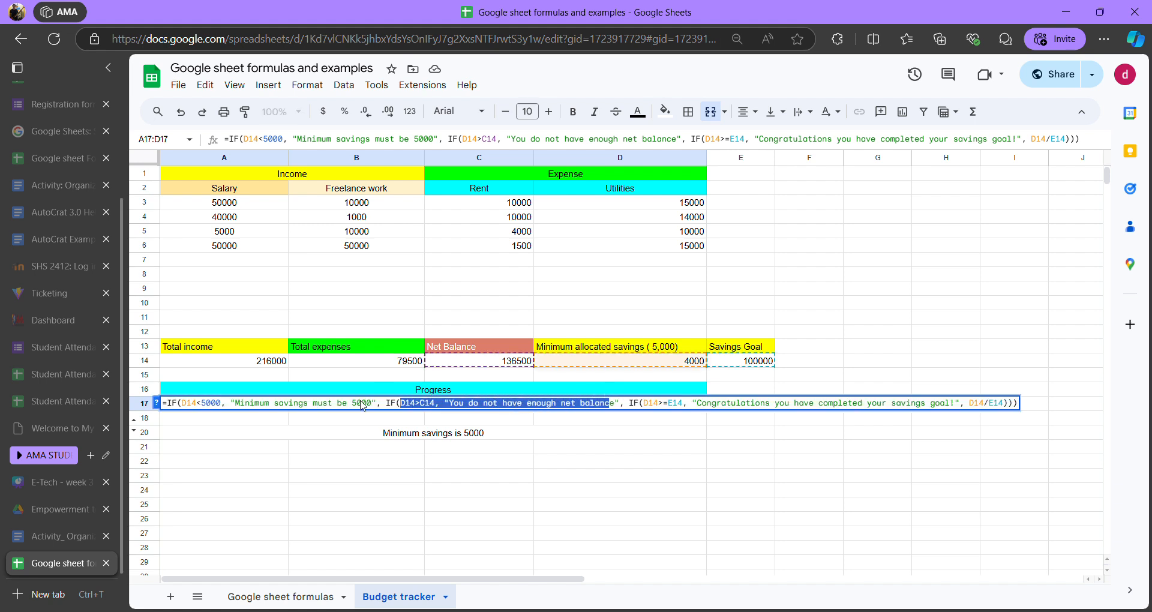
click(405, 404)
drag(402, 404, 619, 408)
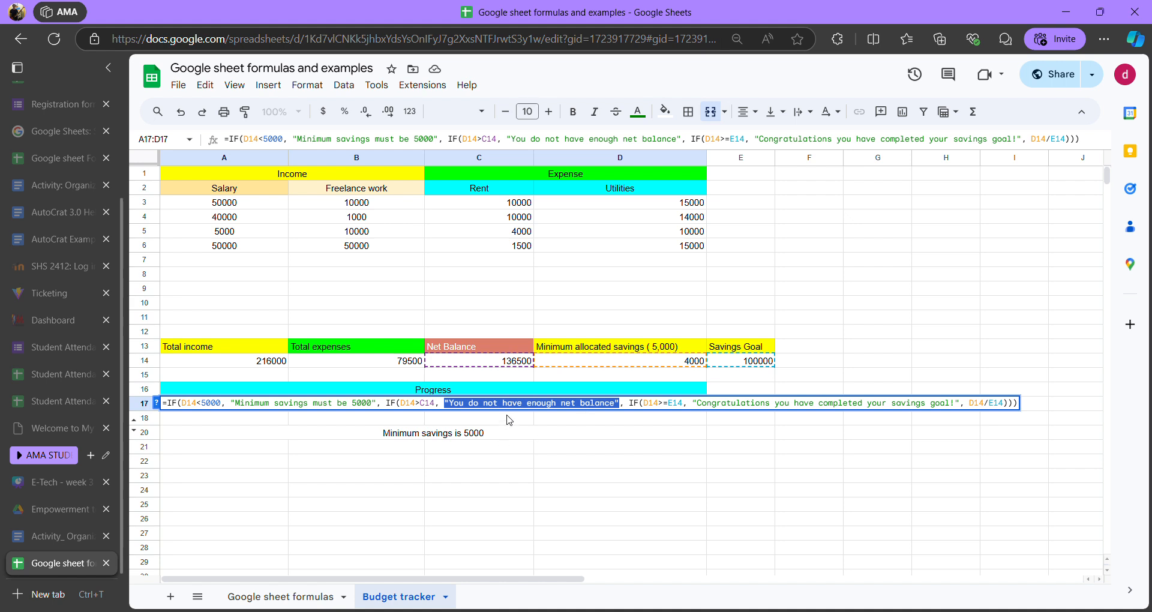
click(541, 406)
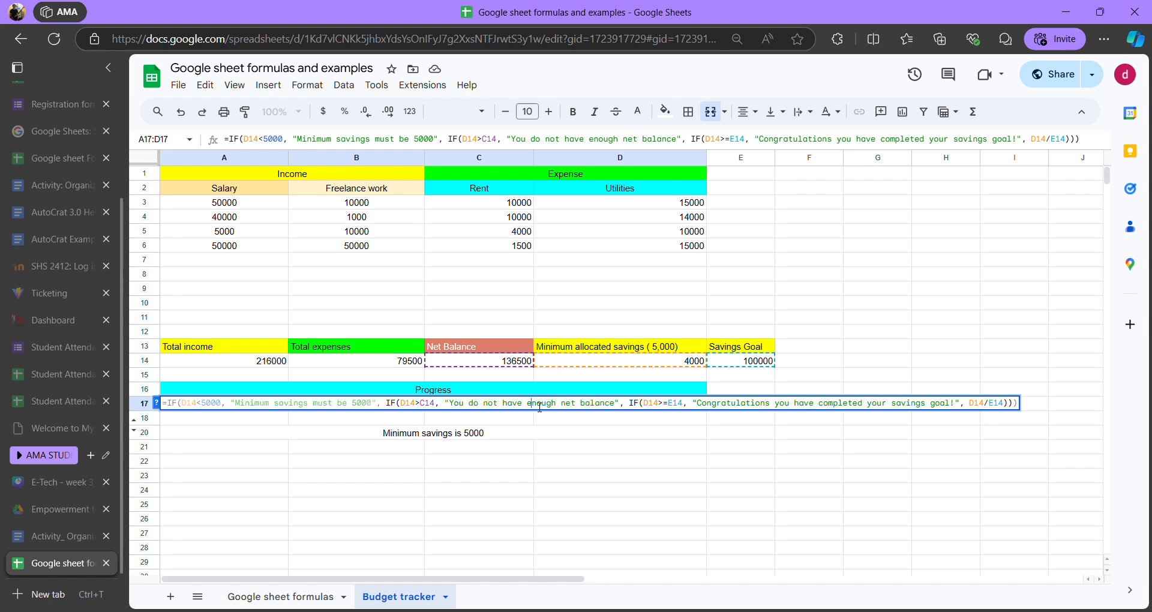
key(Return)
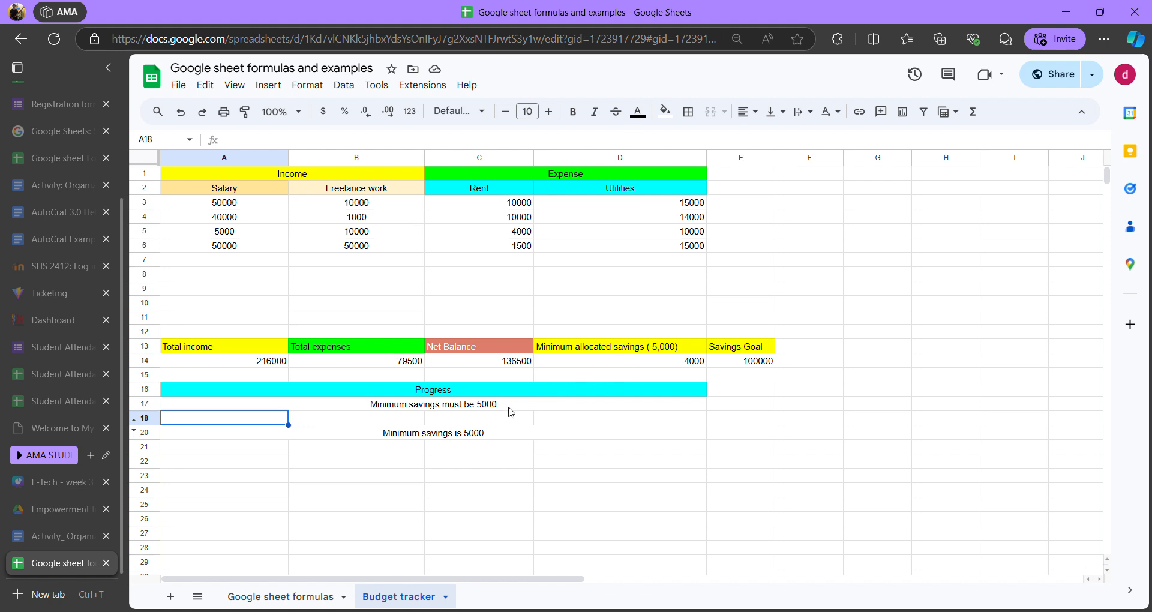
click(509, 409)
- Set the minimum allocated savings in D14 to 136800
click(635, 359)
double_click(632, 361)
key(BackSpace)
key(BackSpace)
key(BackSpace)
key(BackSpace)
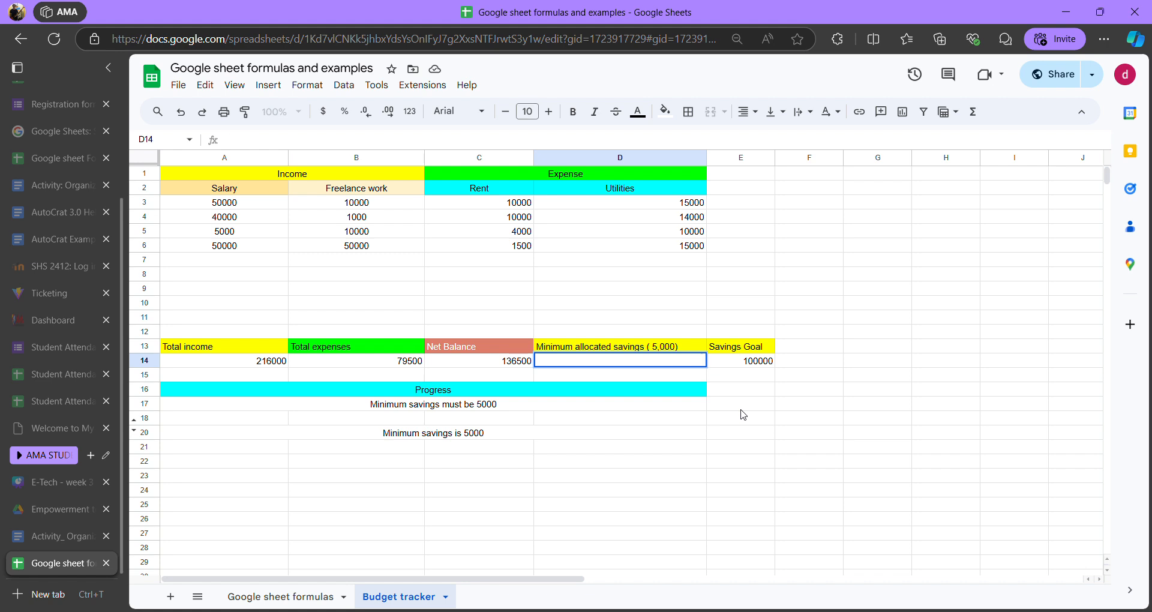
text(136800)
key(Return)
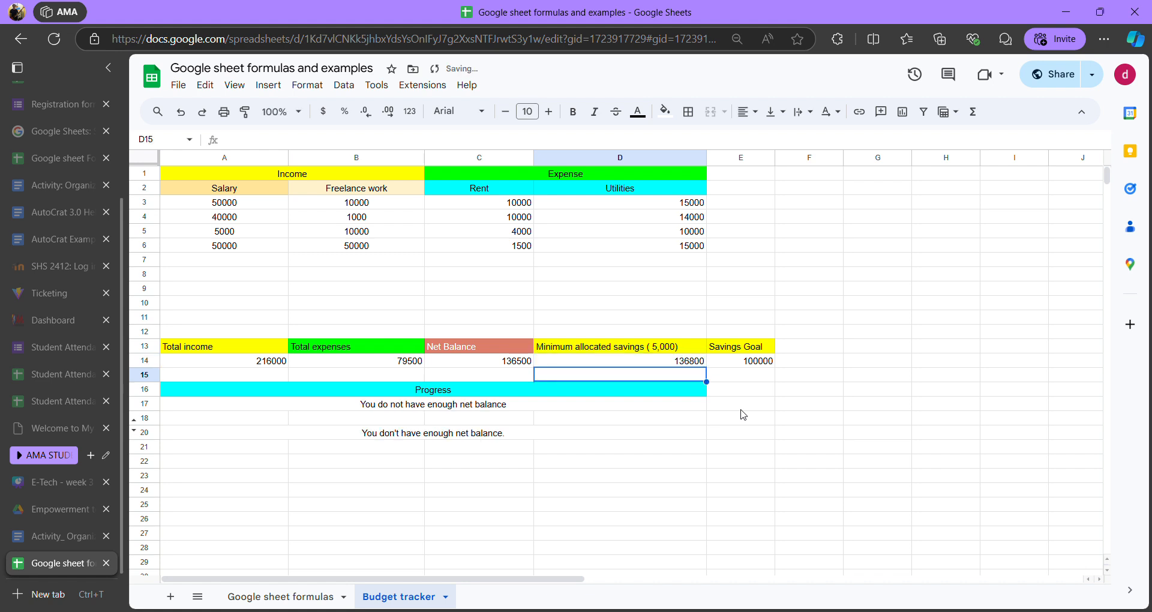
- Compare the Progress result in row 17 with the allocated savings in D14 and the net balance in C14, leaving the formula unchanged
click(663, 362)
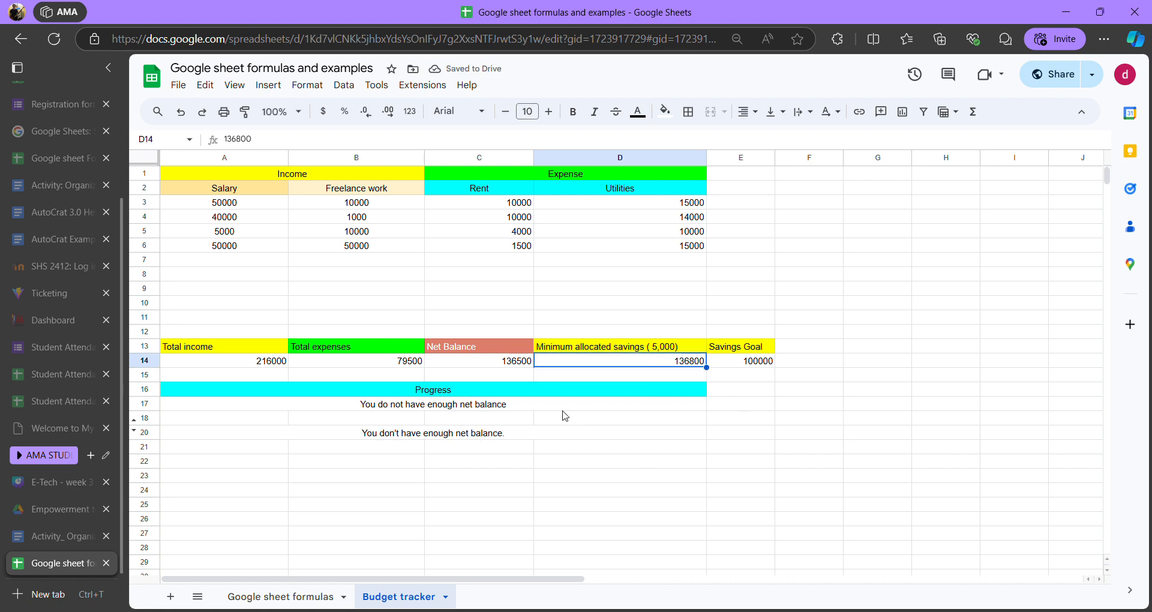
click(489, 408)
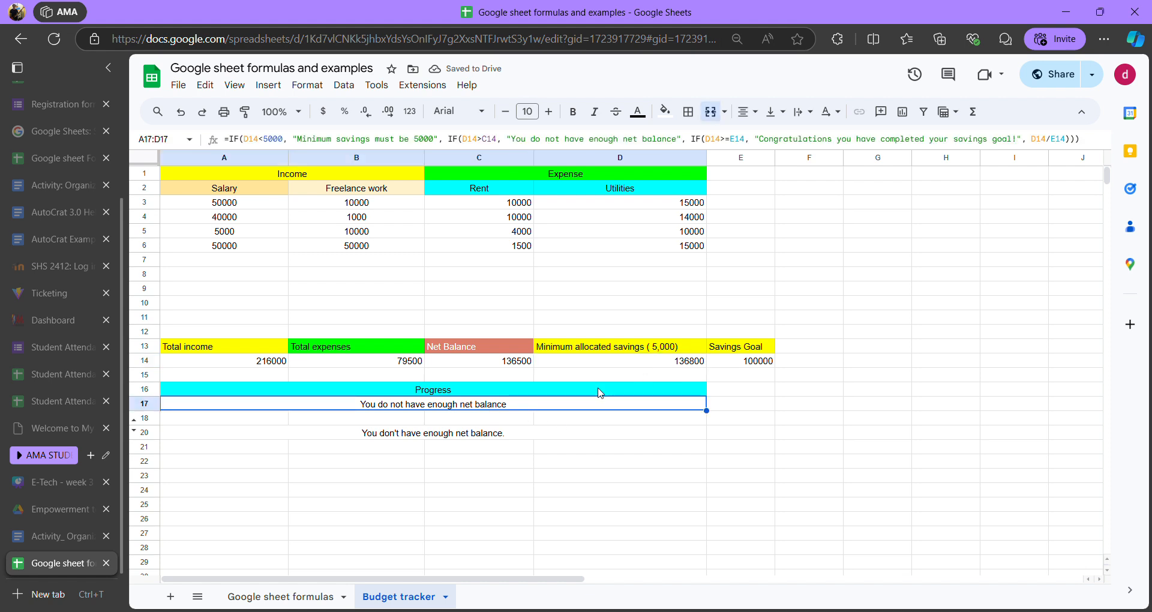
click(695, 365)
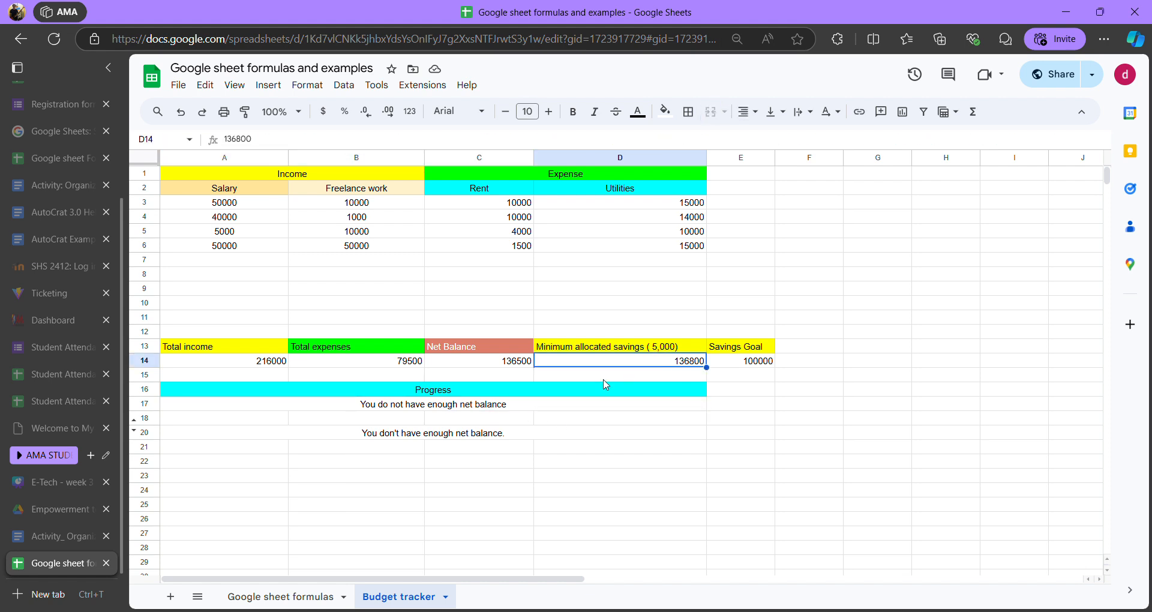
click(505, 363)
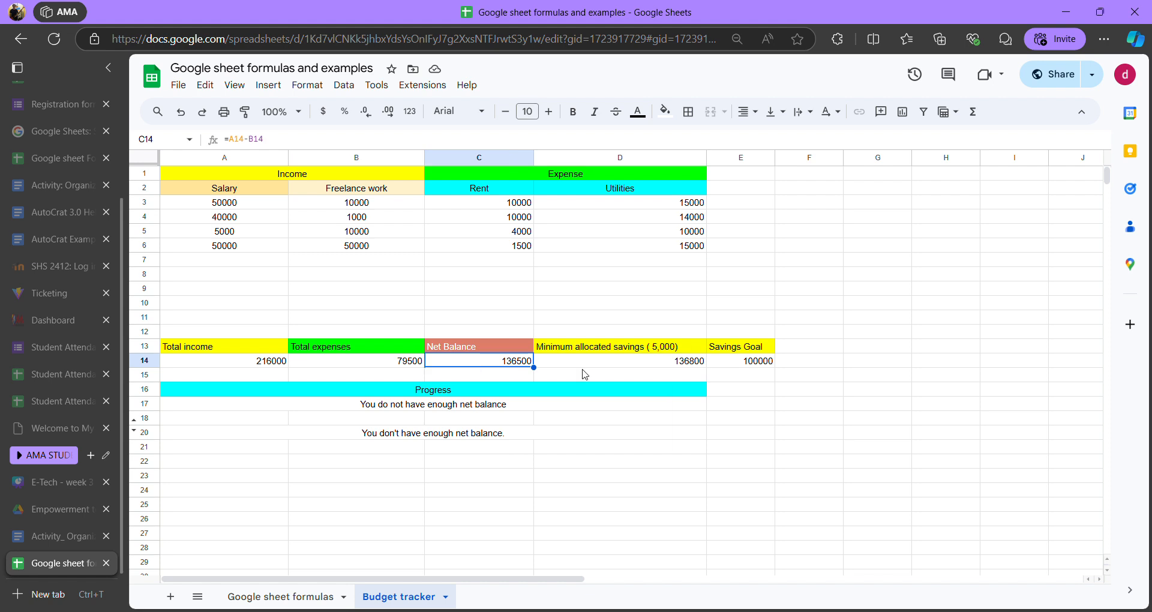
click(630, 365)
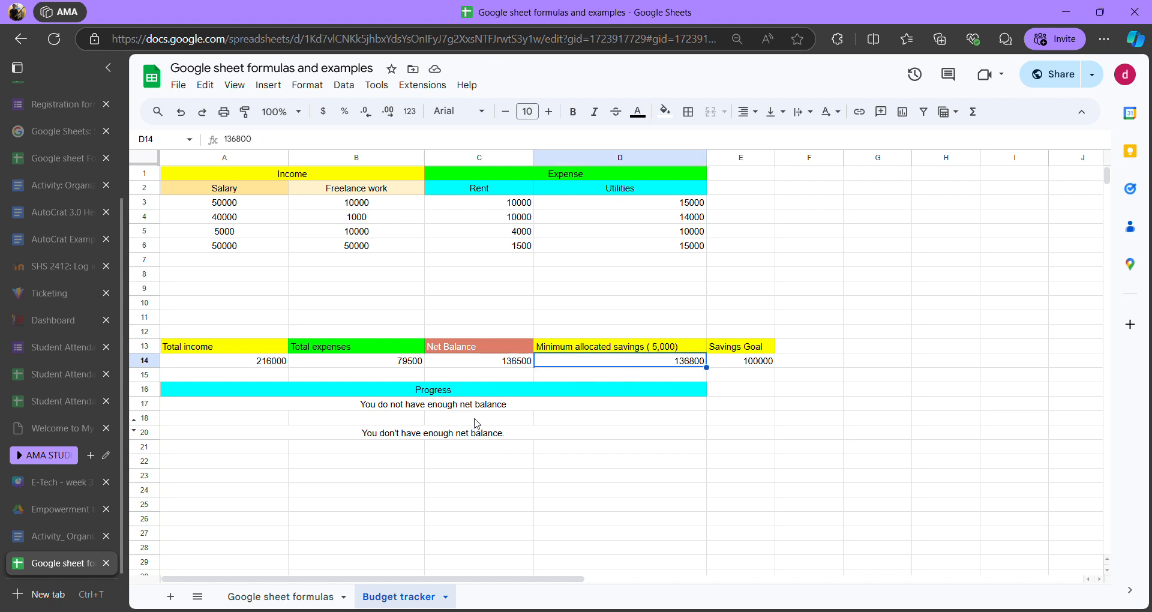
double_click(503, 408)
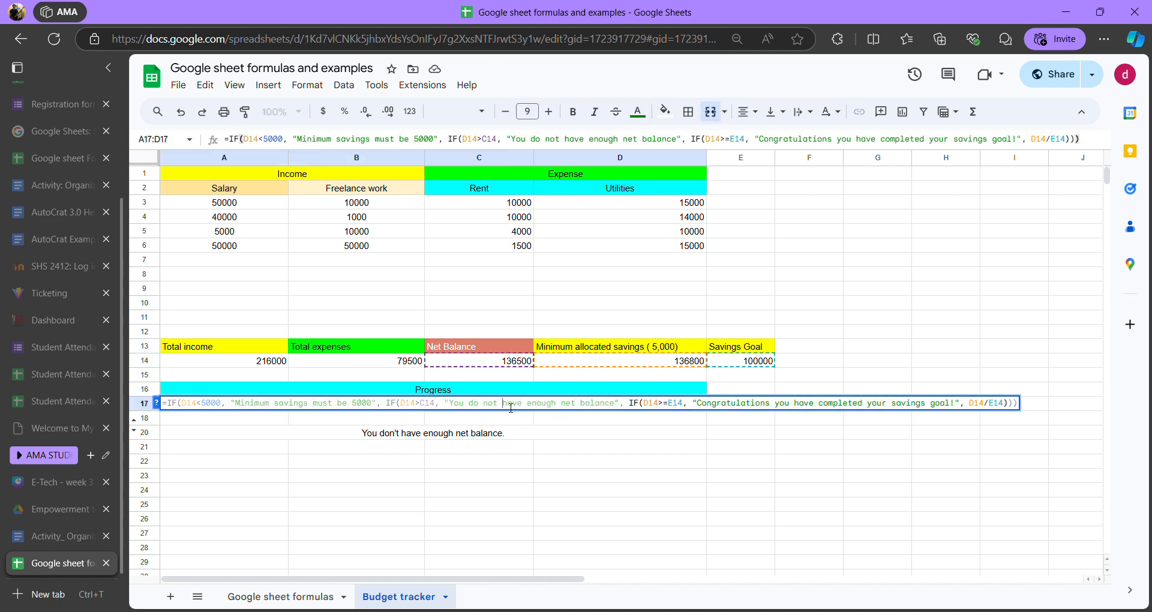
key(Return)
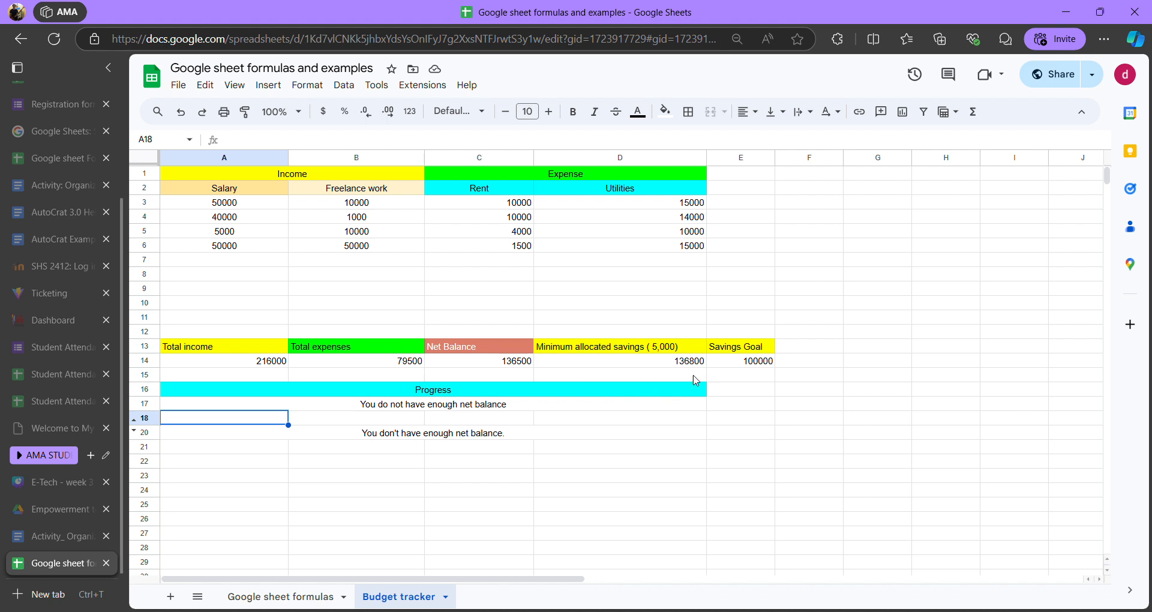
- Set the minimum allocated savings in D14 to 5000
double_click(672, 364)
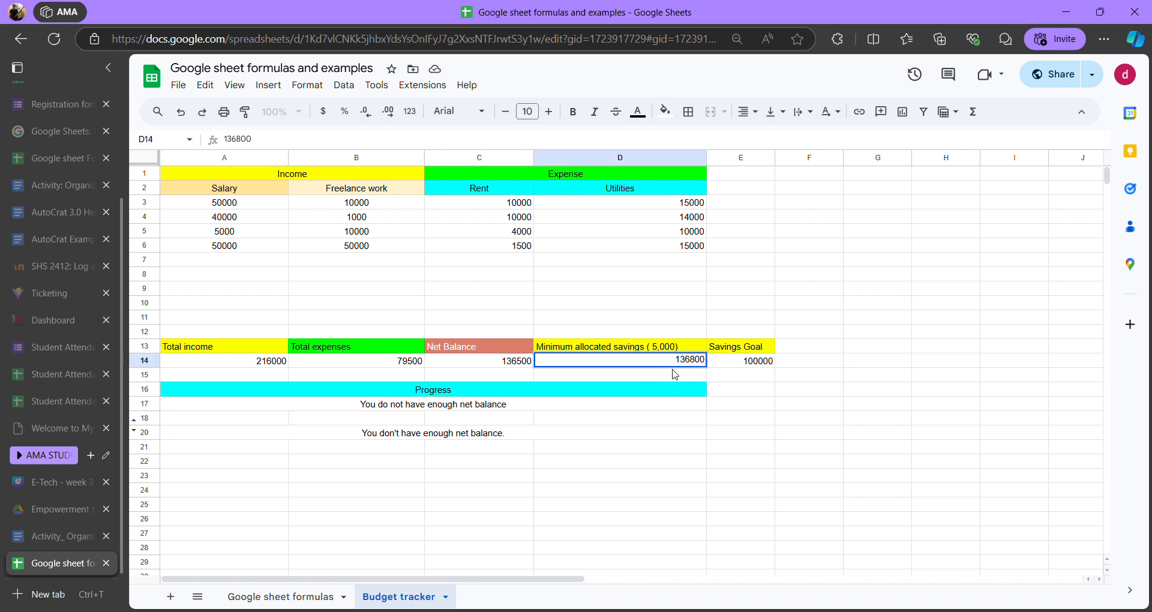
key(BackSpace)
key(BackSpace)
key(BackSpace)
key(BackSpace)
key(BackSpace)
key(BackSpace)
text(5)
text(000)
key(Return)
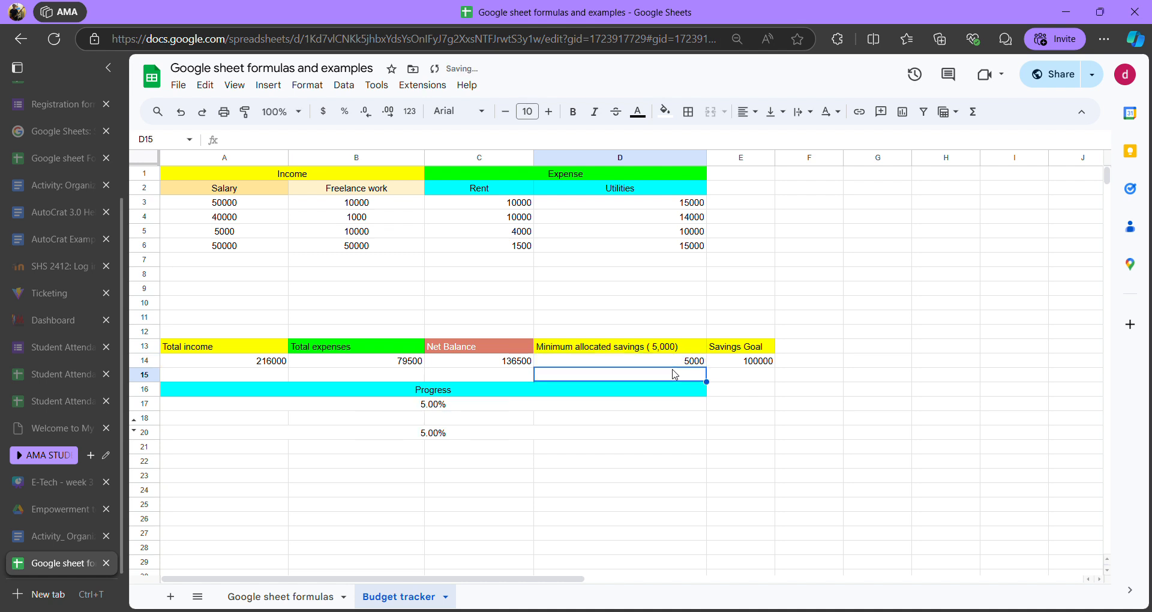
- Compare the allocated savings in D14 and the savings goal in E14 with the Progress result in row 17
click(690, 364)
click(746, 365)
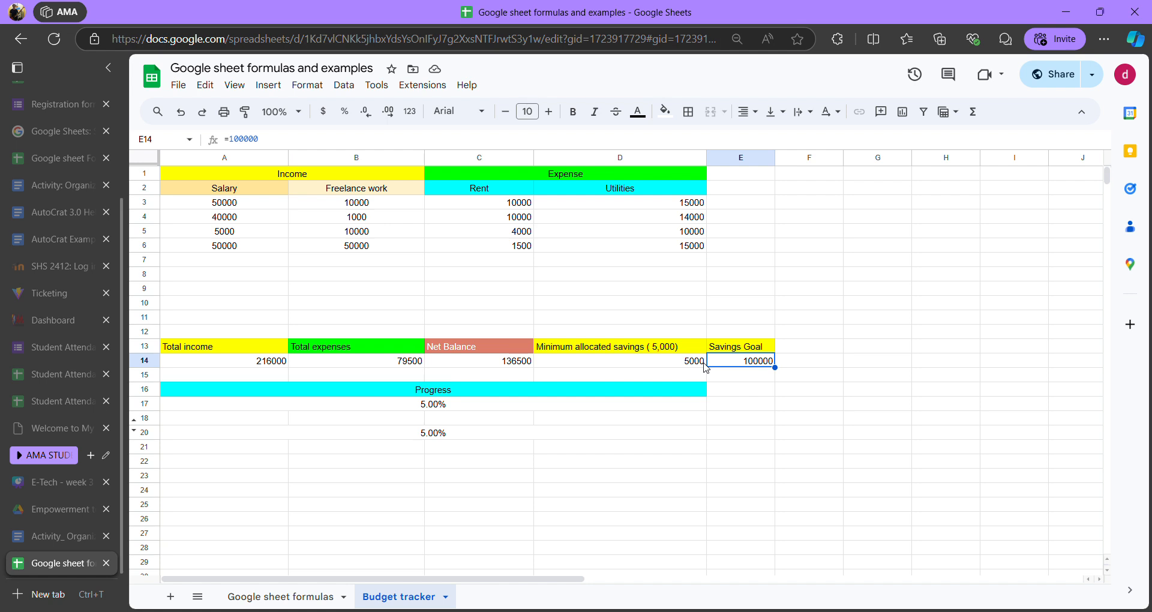
click(681, 363)
click(741, 364)
click(673, 363)
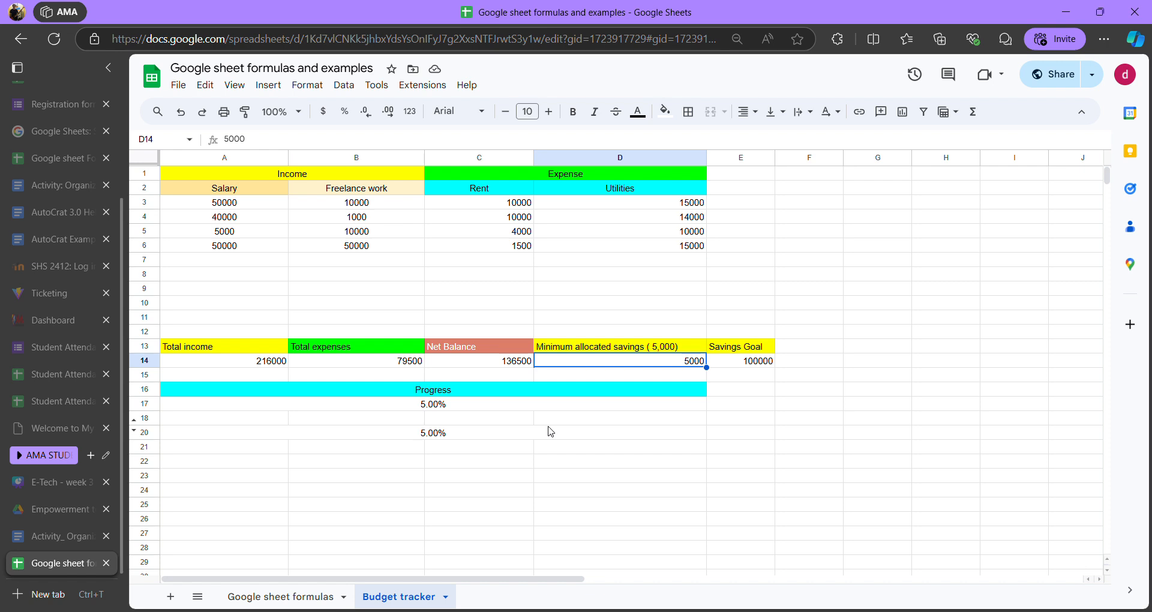
click(491, 406)
click(467, 417)
click(471, 405)
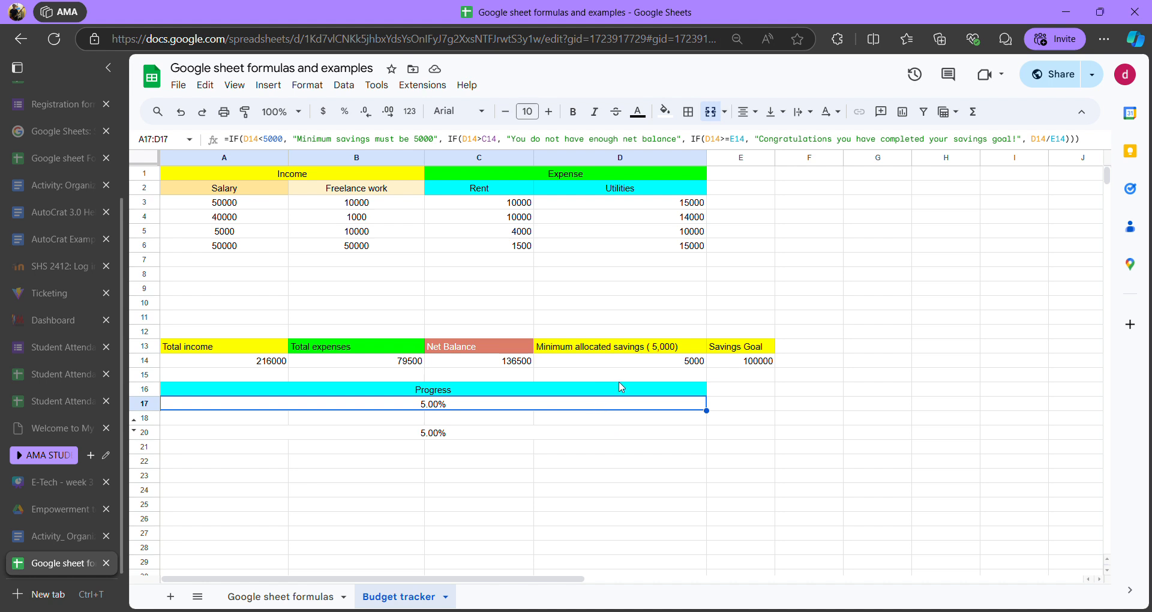
- Highlight the D14/E14 part at the end of the Progress formula to examine it, leaving the formula unedited
double_click(585, 406)
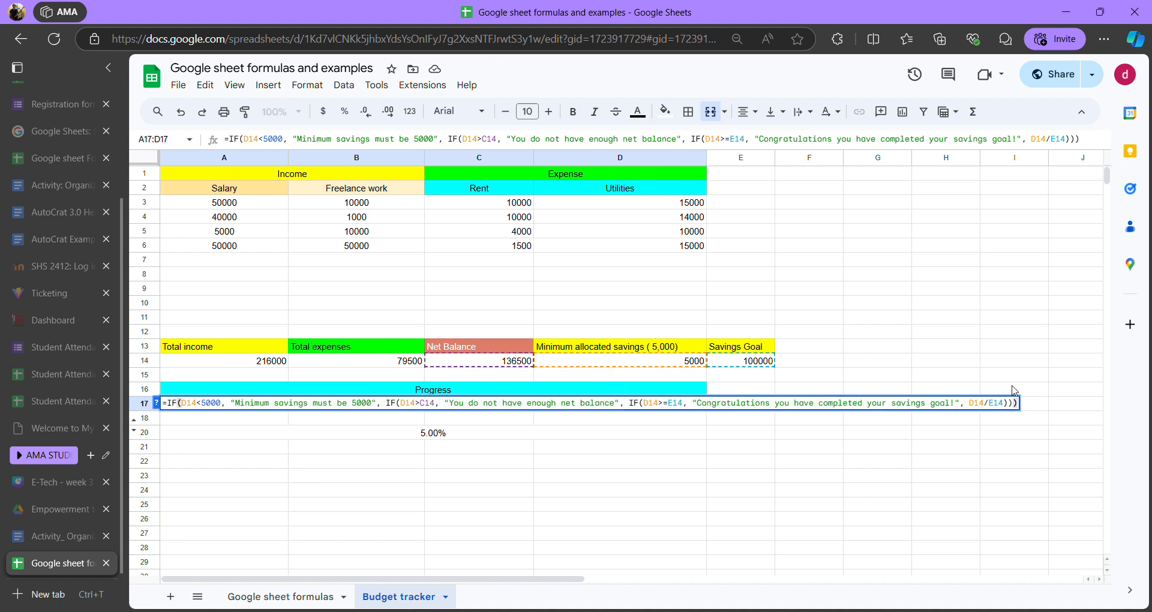
drag(970, 409, 1005, 409)
click(970, 409)
click(981, 408)
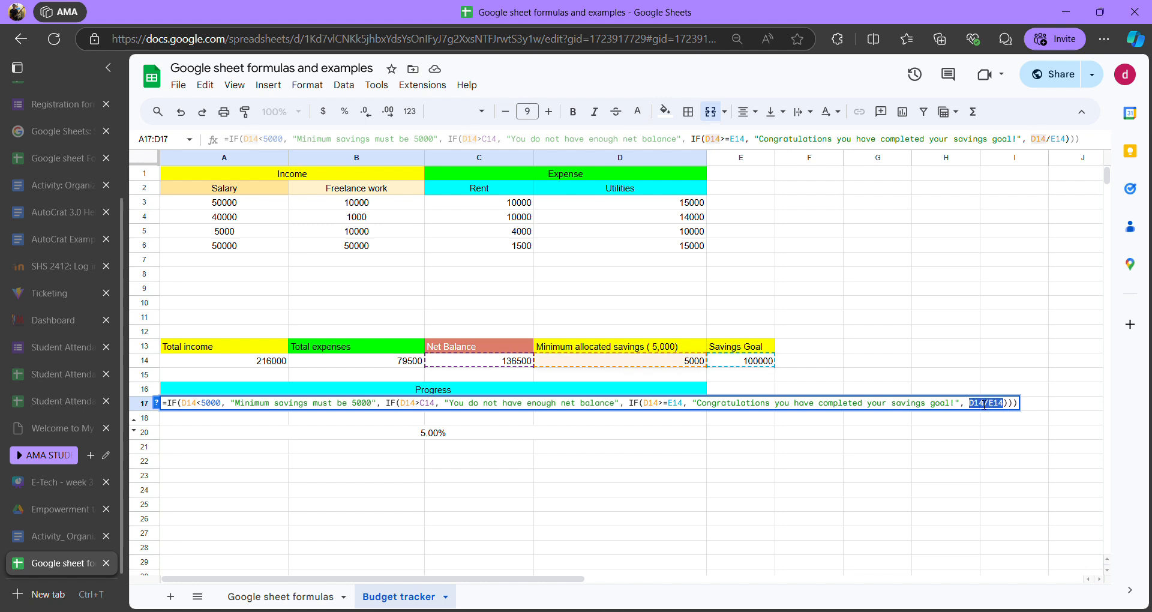
click(968, 408)
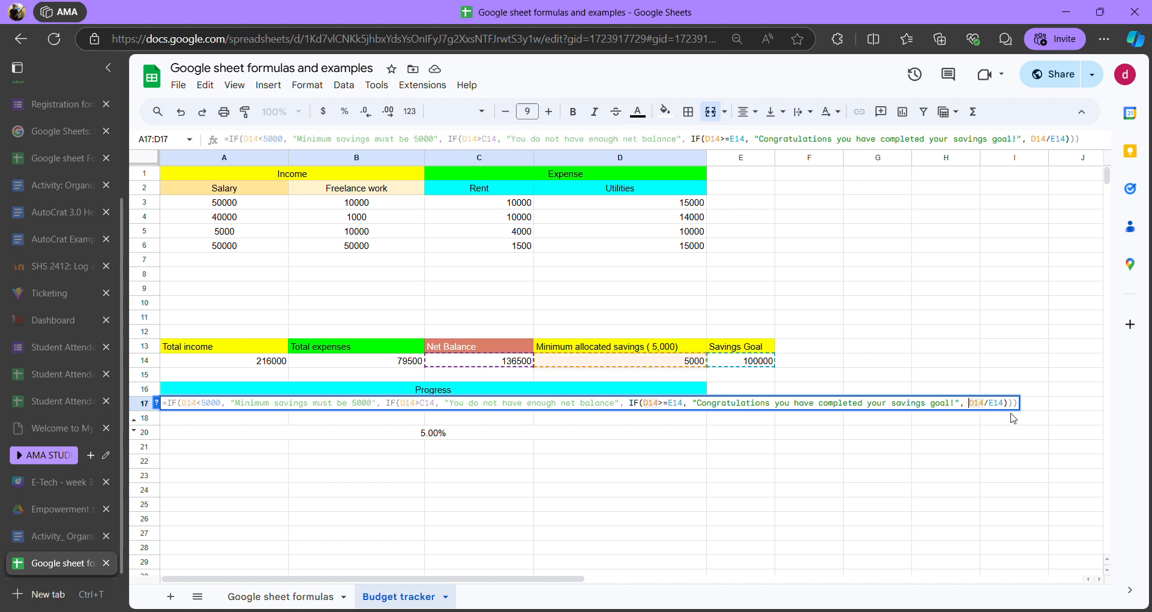
key(Return)
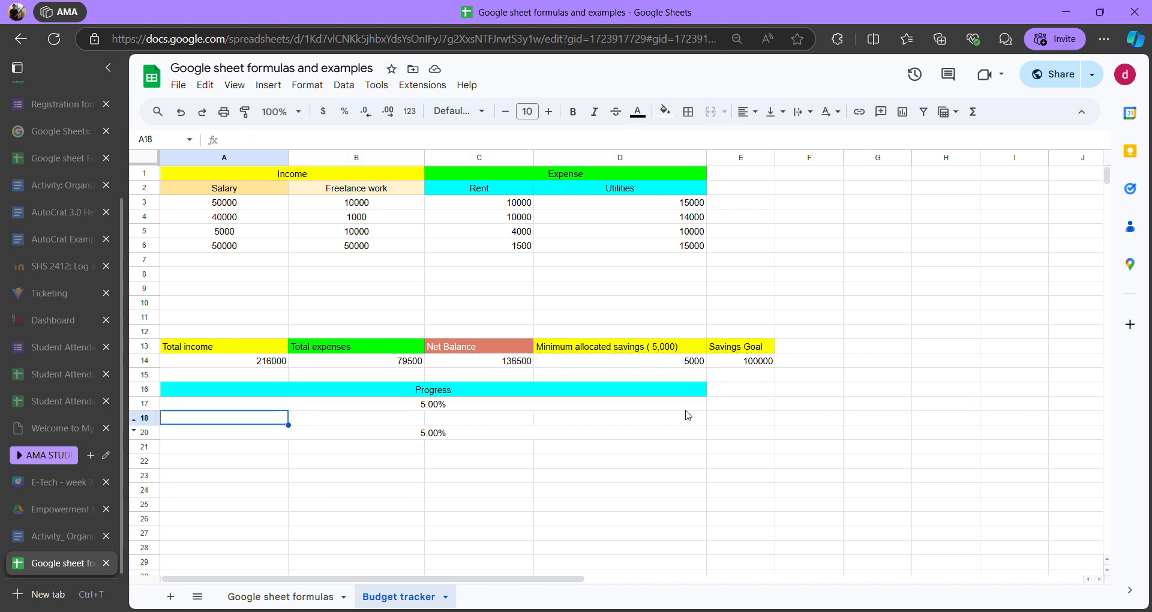
- Delete row 20 with the duplicate progress formula
click(488, 432)
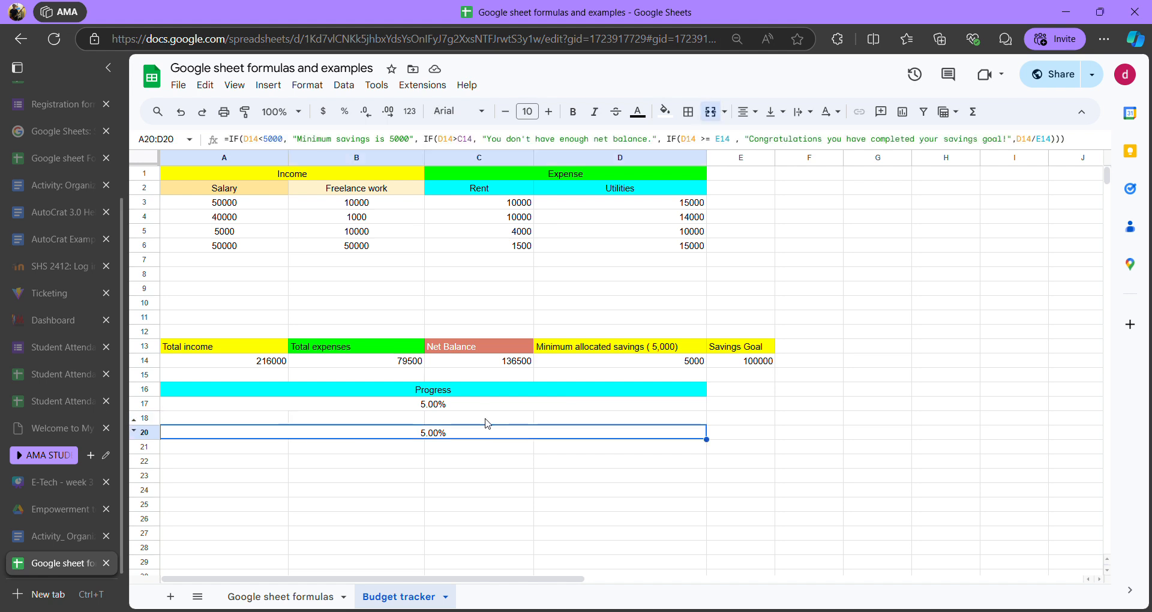
right_click(153, 433)
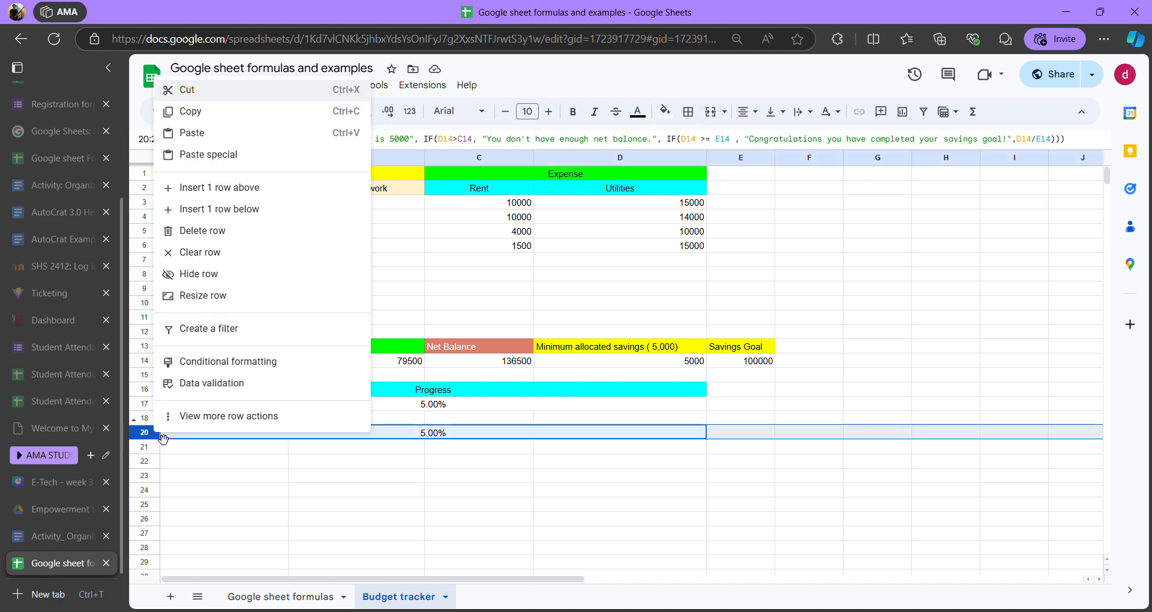
click(230, 242)
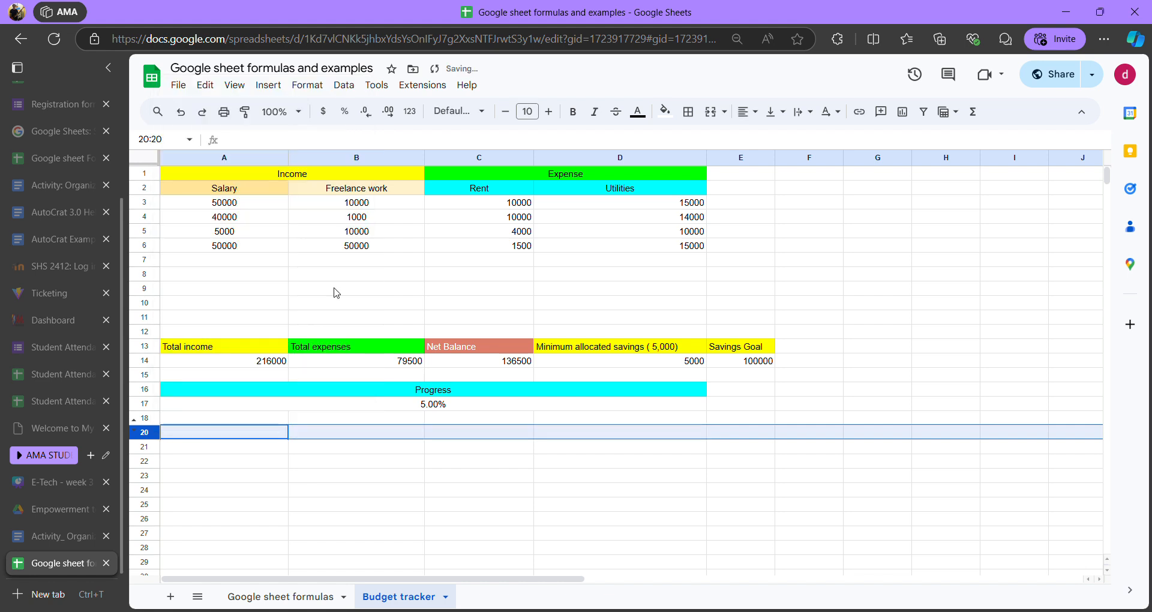
- Rename the Progress heading in row 16 as Percentage
click(470, 404)
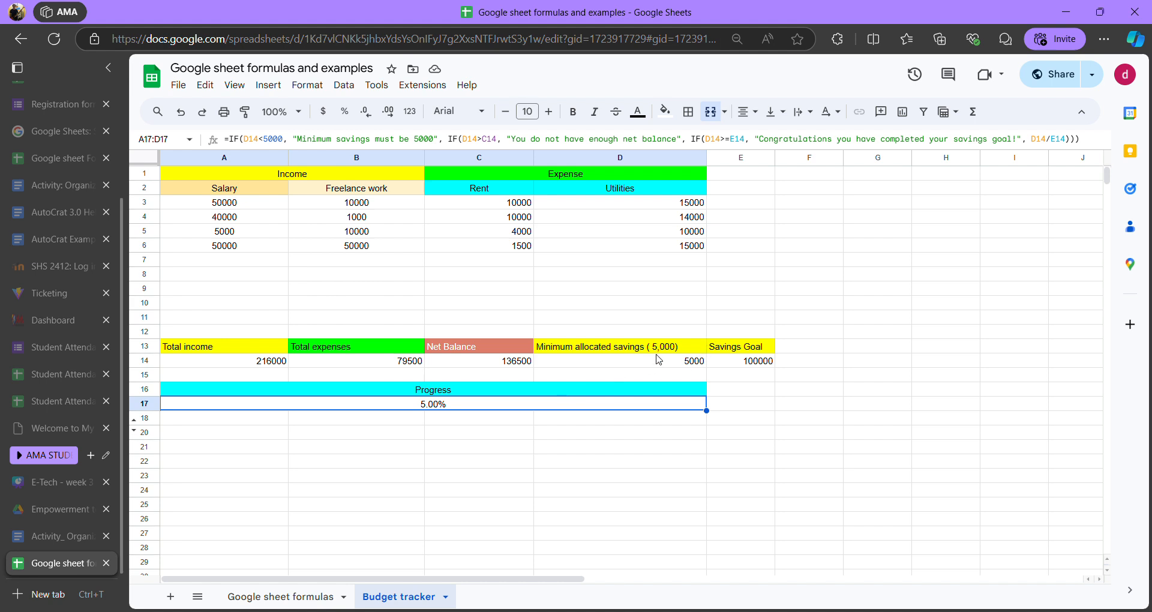
click(562, 390)
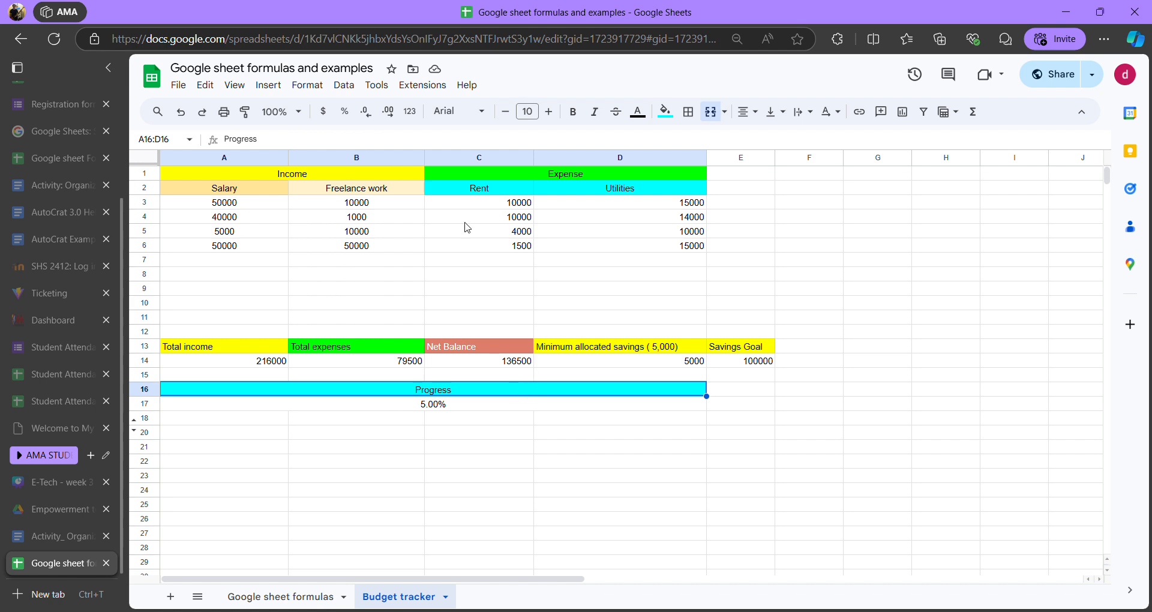
click(462, 432)
click(468, 393)
double_click(507, 395)
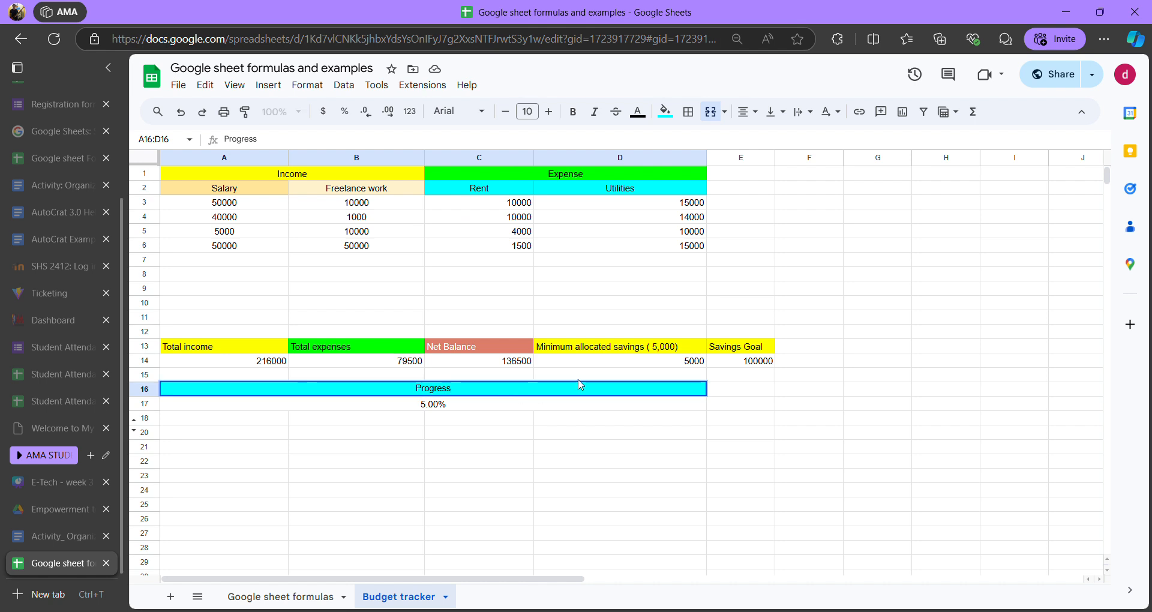
key(BackSpace)
key(BackSpace)
key(BackSpace)
key(BackSpace)
key(BackSpace)
key(BackSpace)
key(BackSpace)
key(BackSpace)
text(Percentage)
key(Return)
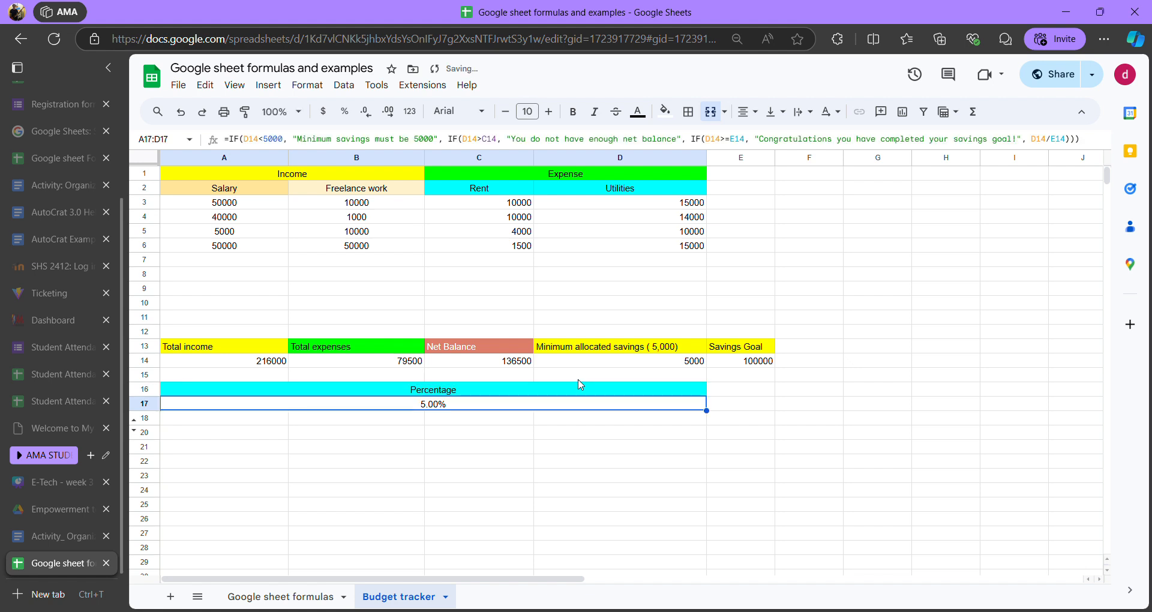
- Highlight the Percentage heading in row 16 and check it against the formula result in row 17, leaving both unedited
click(580, 385)
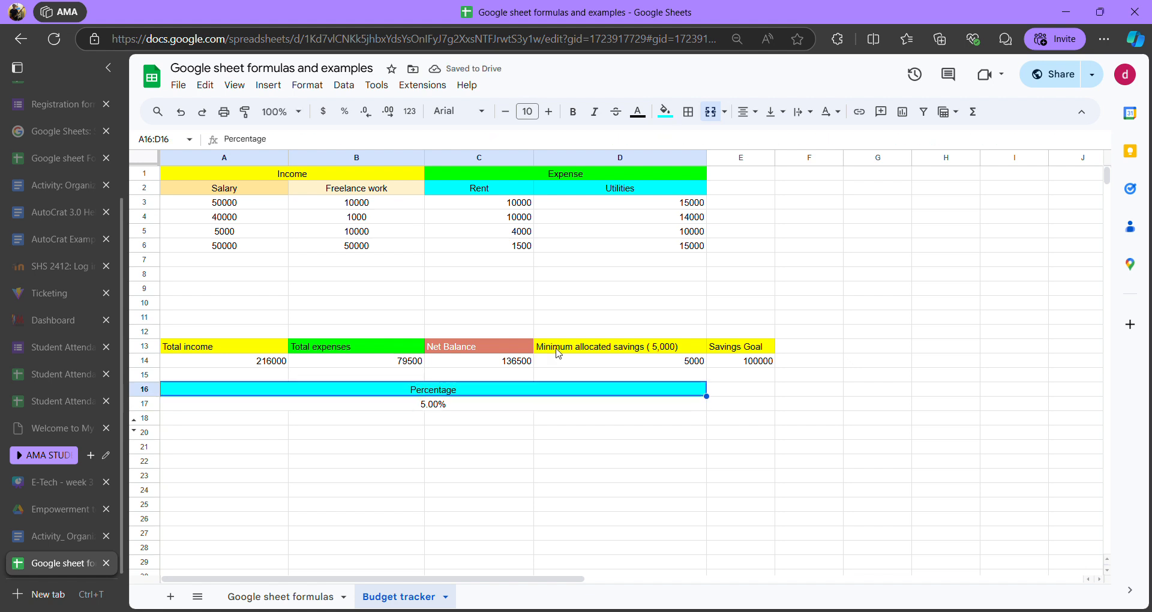
double_click(470, 397)
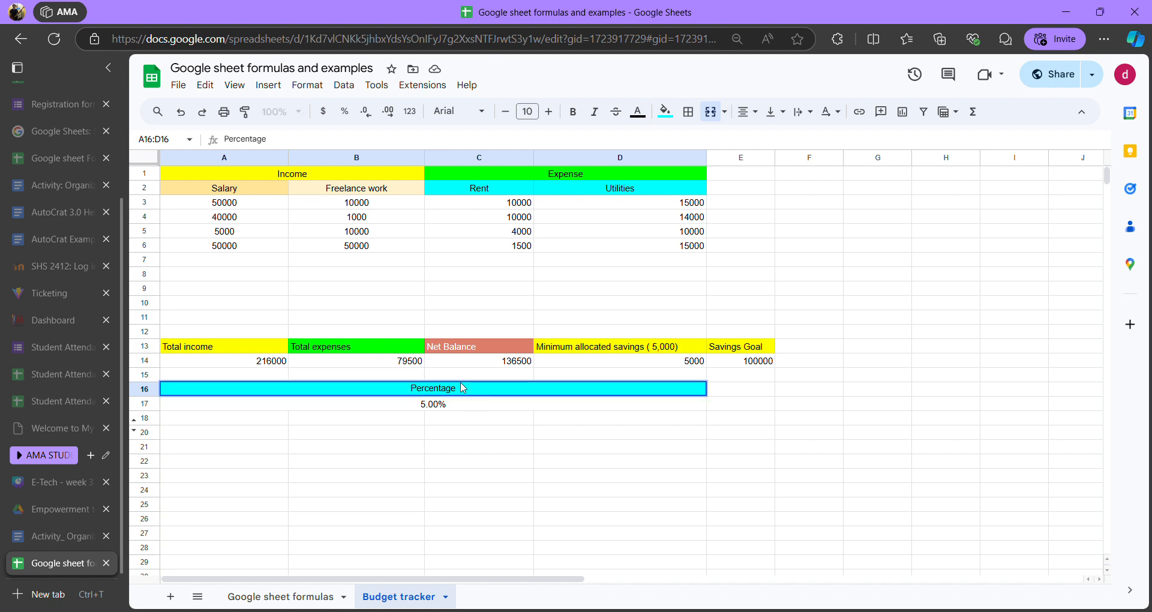
click(458, 404)
click(461, 394)
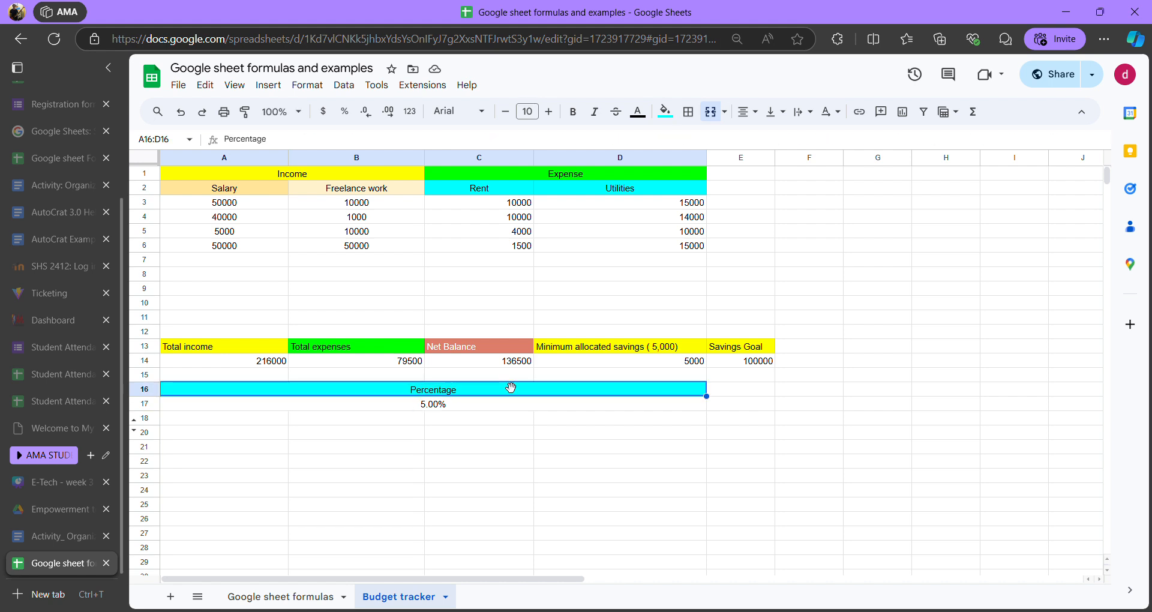
double_click(463, 393)
drag(464, 393, 409, 396)
click(481, 393)
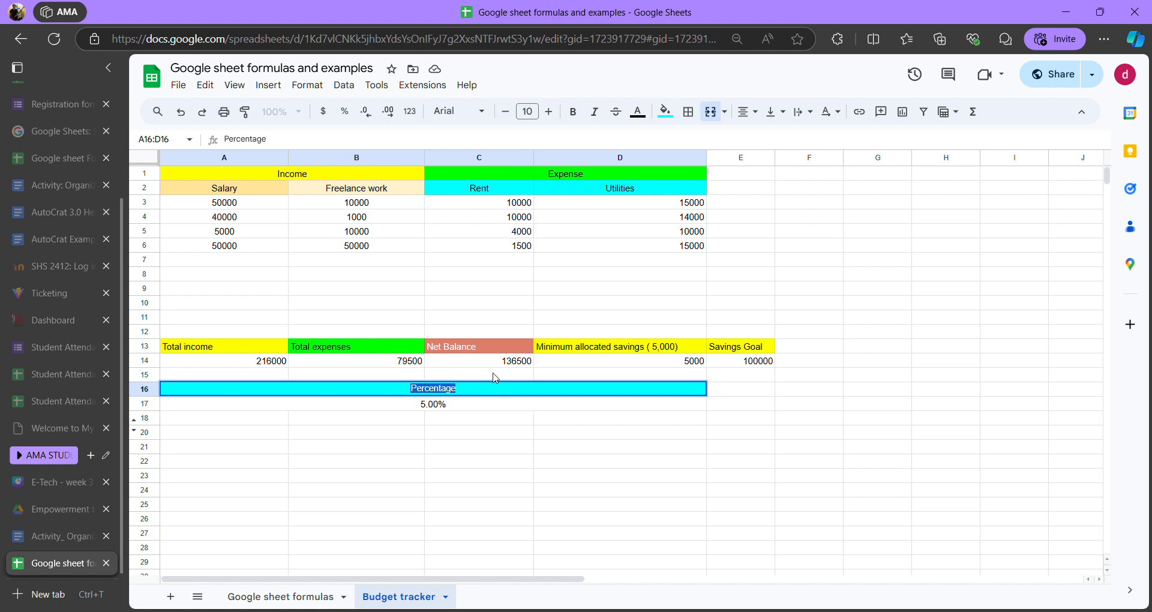
click(481, 392)
click(482, 407)
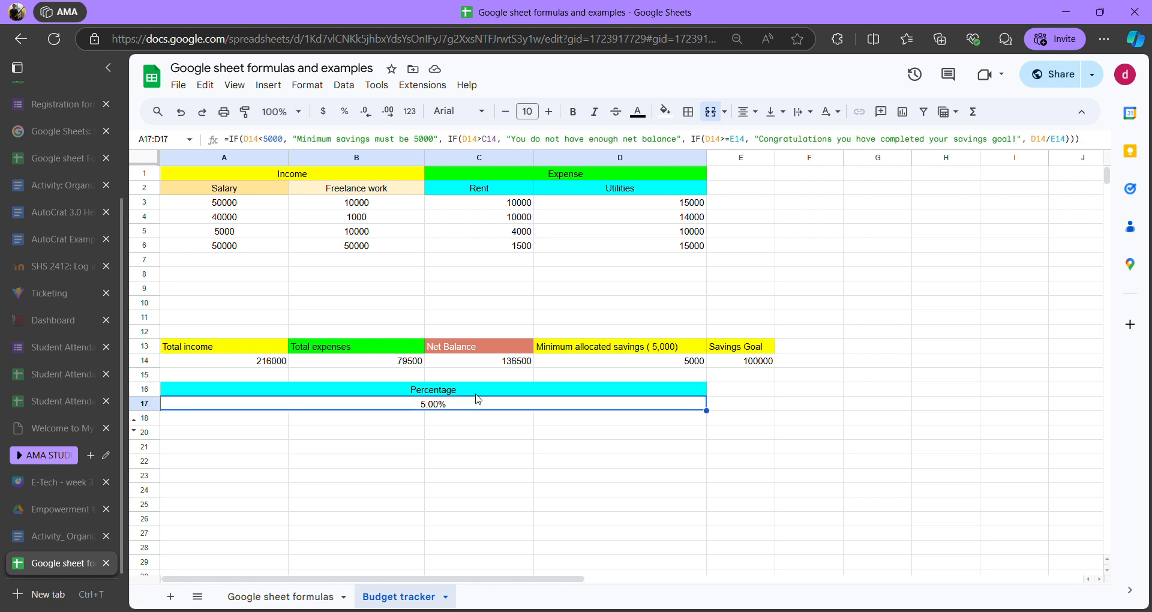
click(476, 393)
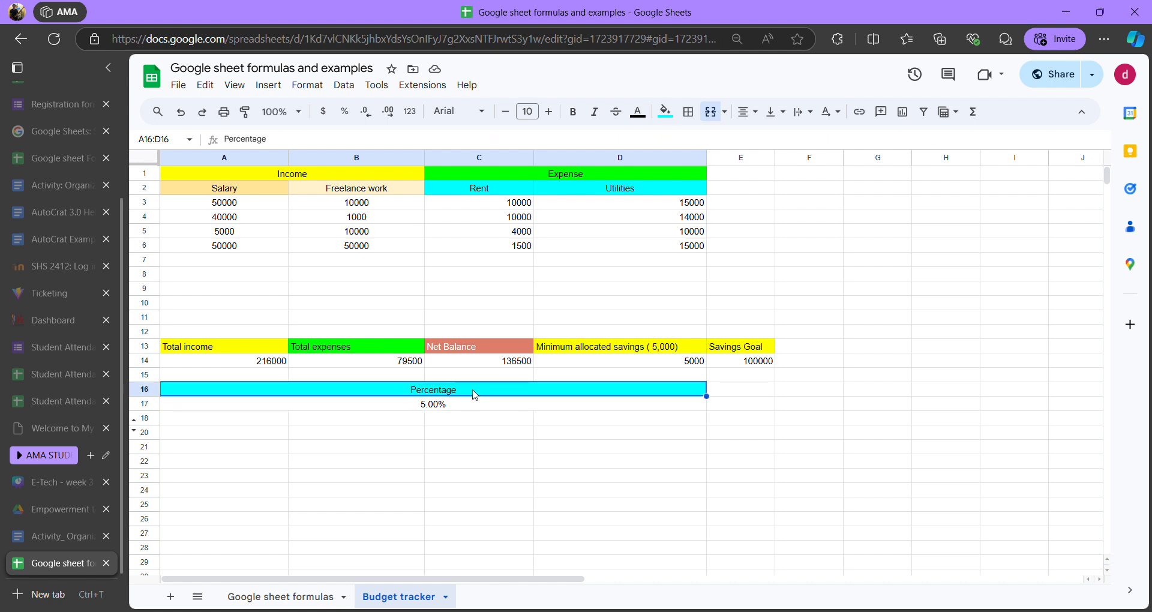
- Undo the rename of the row 16 heading and select that merged heading cell
key(ctrl+z)
click(451, 418)
click(460, 395)
click(471, 400)
click(468, 394)
- Start a conditional formatting rule for the row 16 heading with the condition Text contains
click(305, 85)
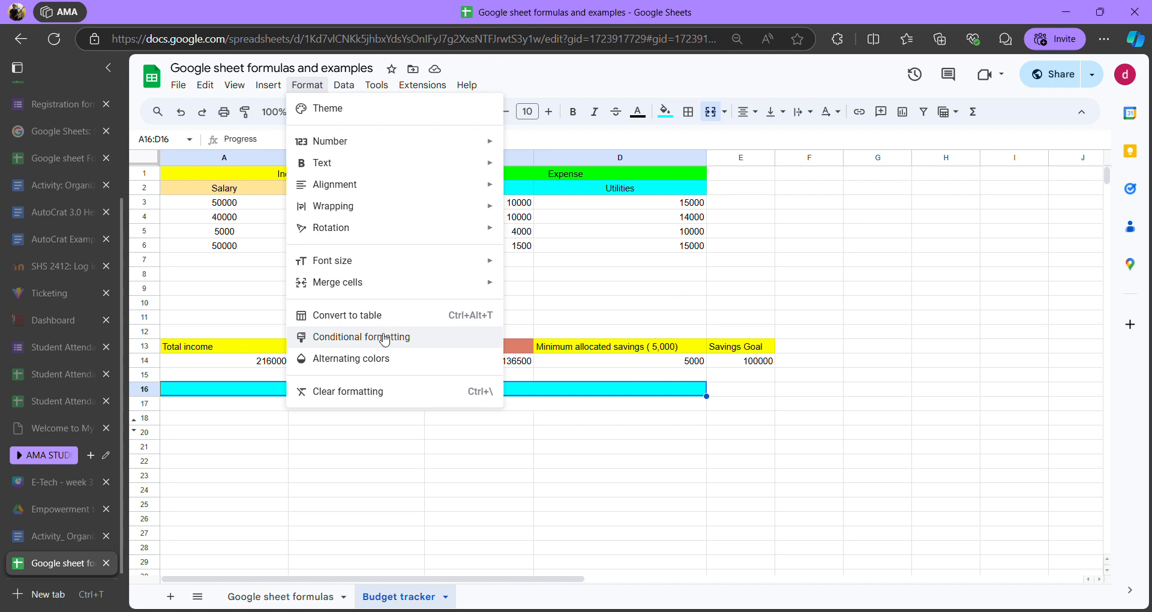
click(384, 339)
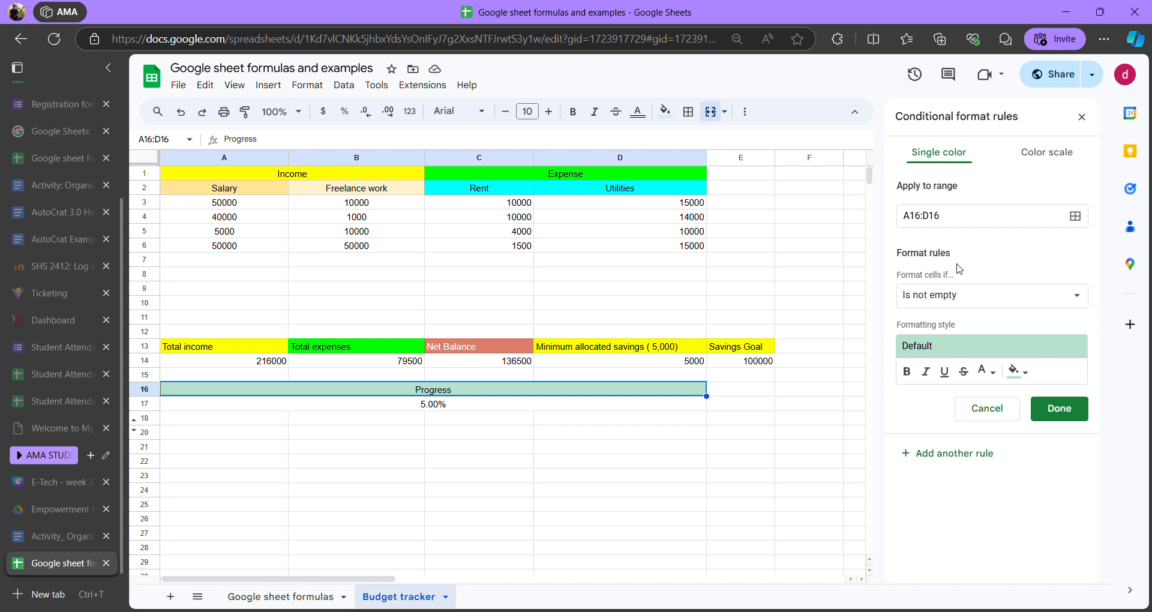
click(946, 303)
click(951, 298)
click(962, 300)
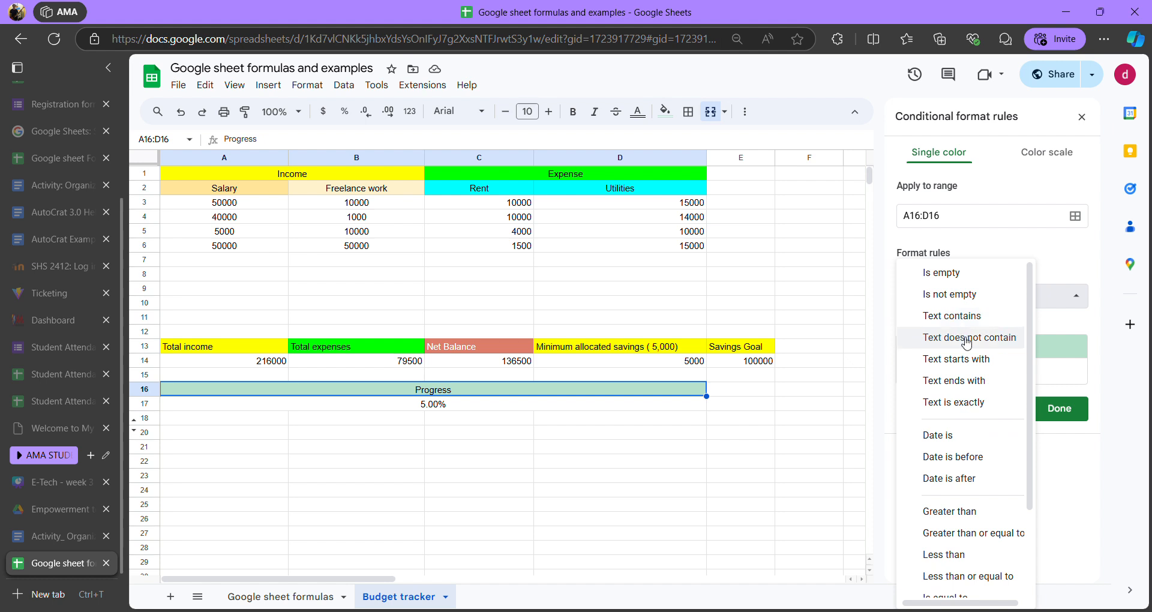
scroll(967, 329, down, 3)
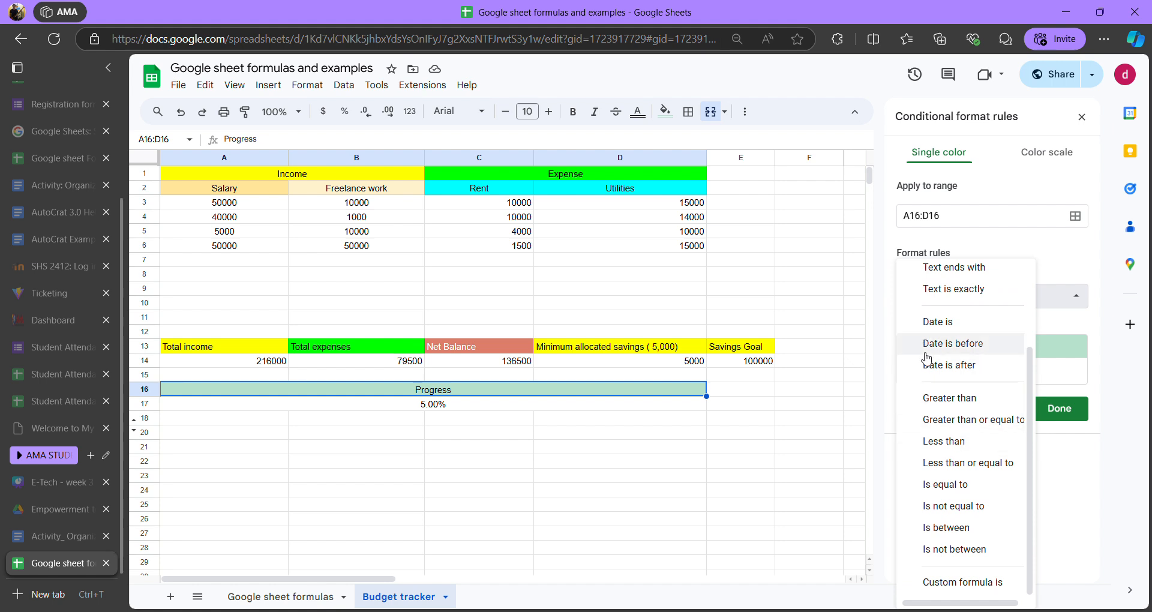
scroll(936, 354, up, 2)
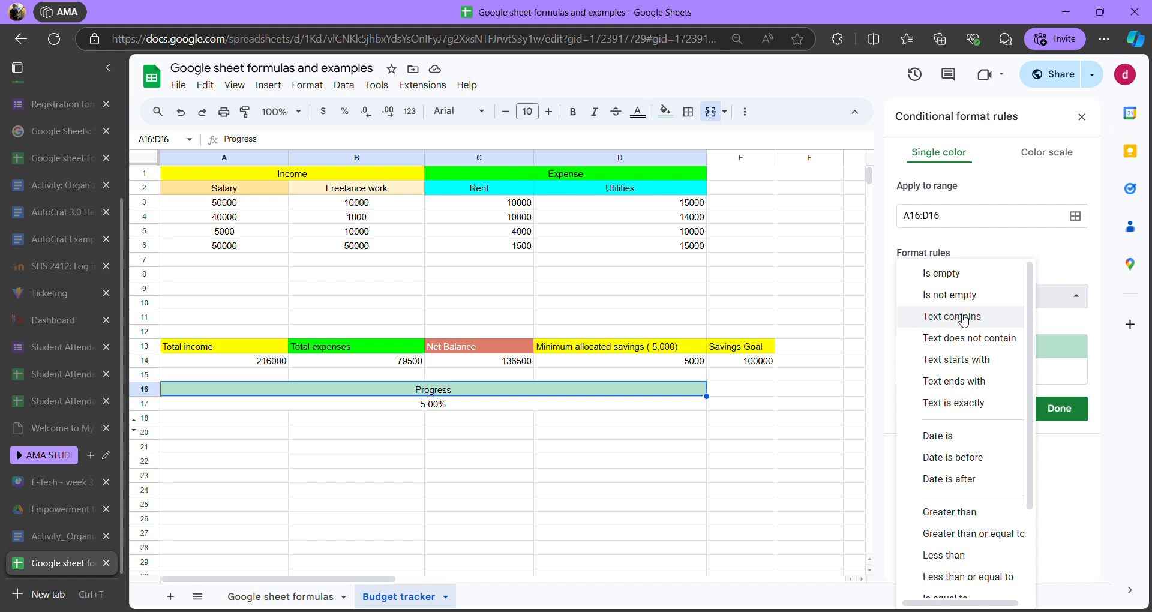
click(964, 318)
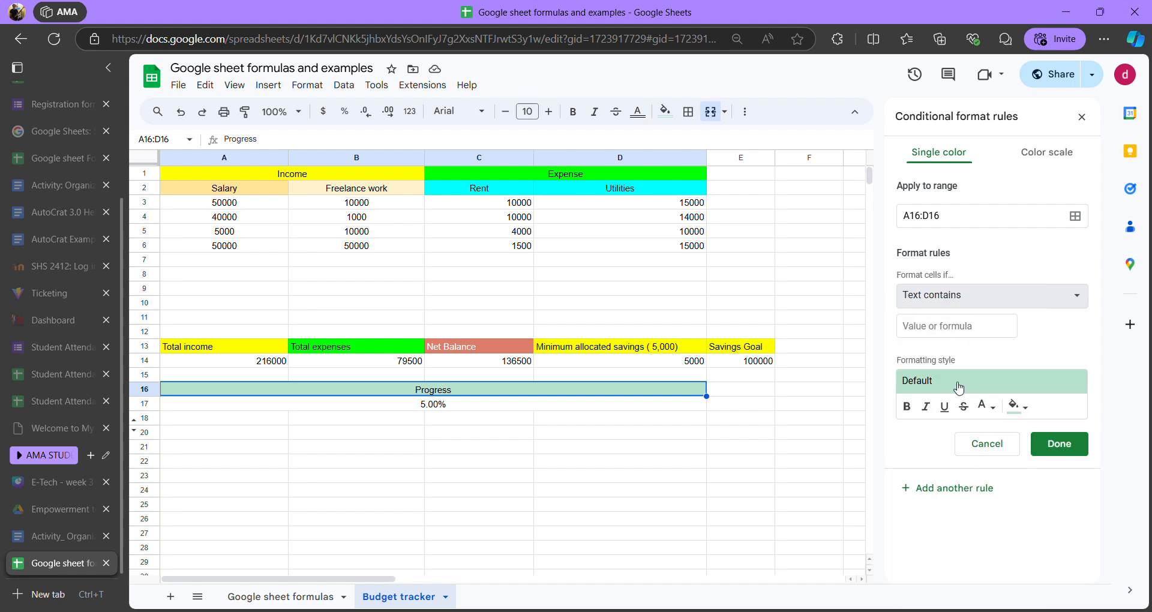
- Set the rule's fill colour to bright green
click(1014, 406)
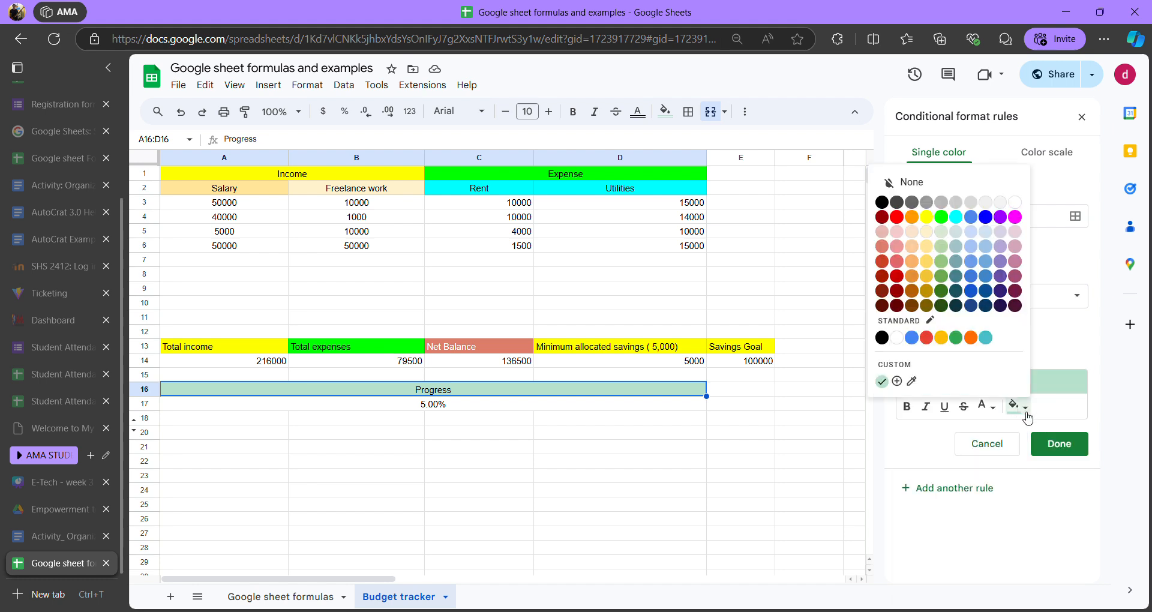
click(941, 216)
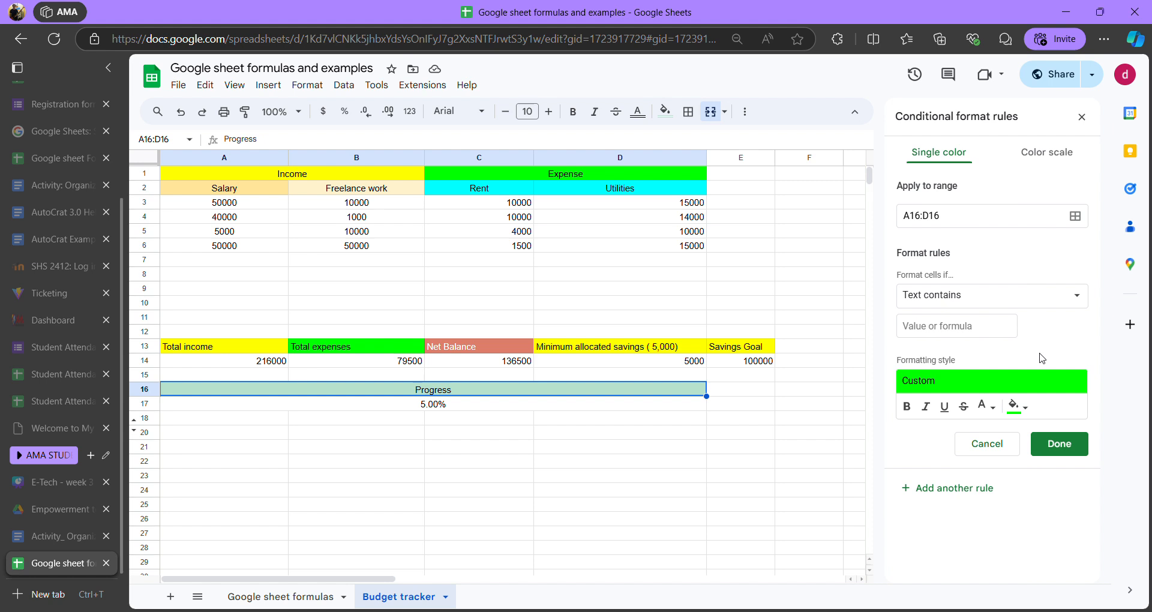
click(1022, 408)
click(1026, 412)
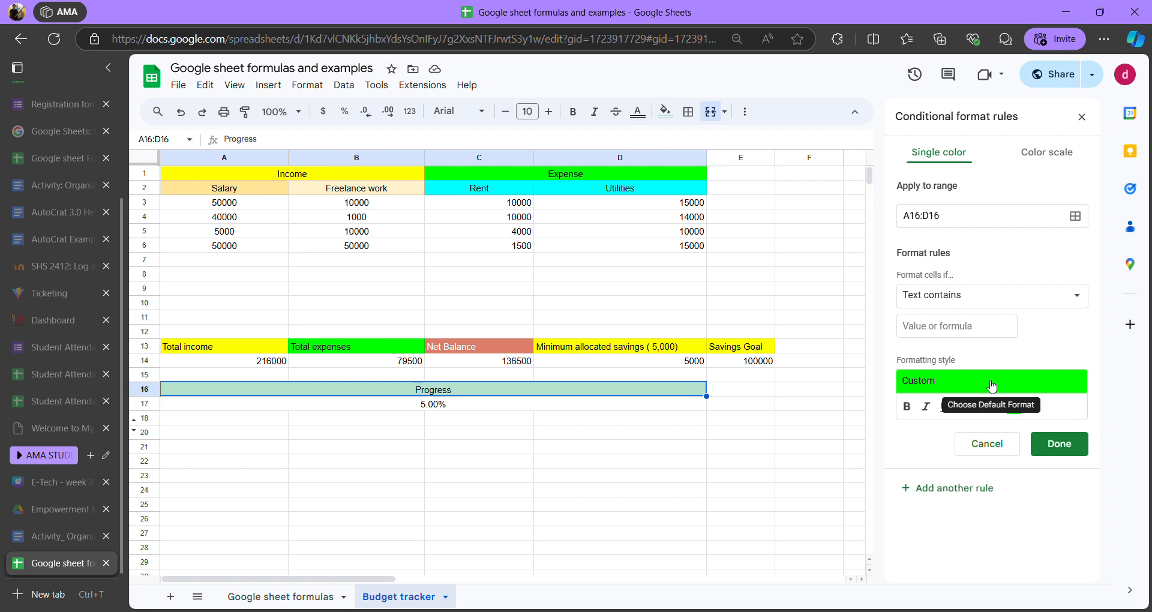
- Enter "a" as the text the rule has to match
click(981, 322)
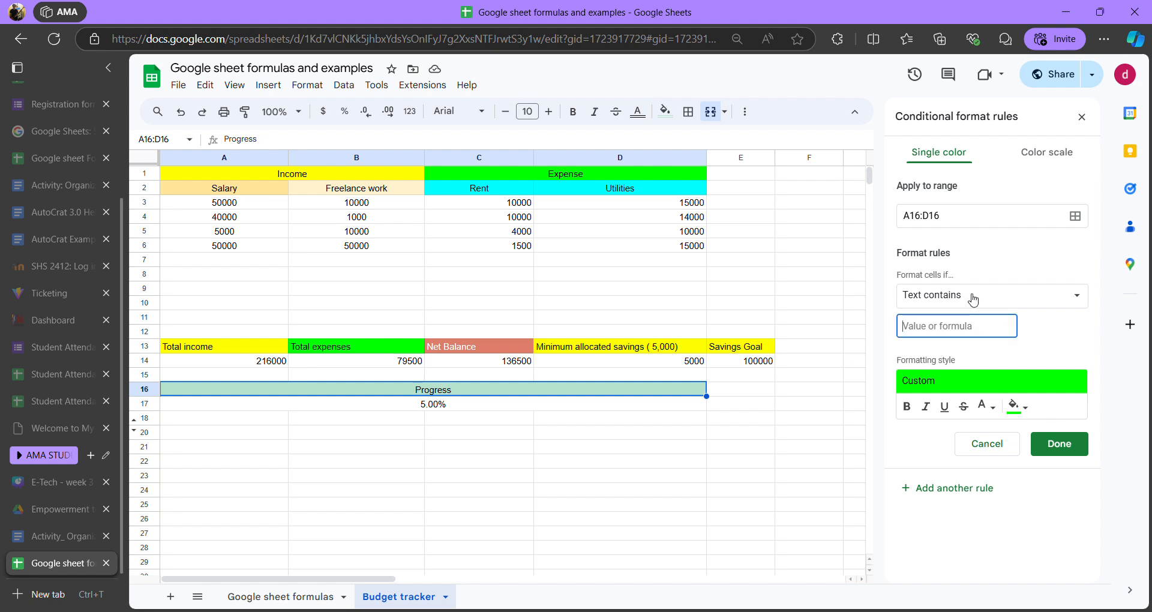
text(a)
click(1042, 346)
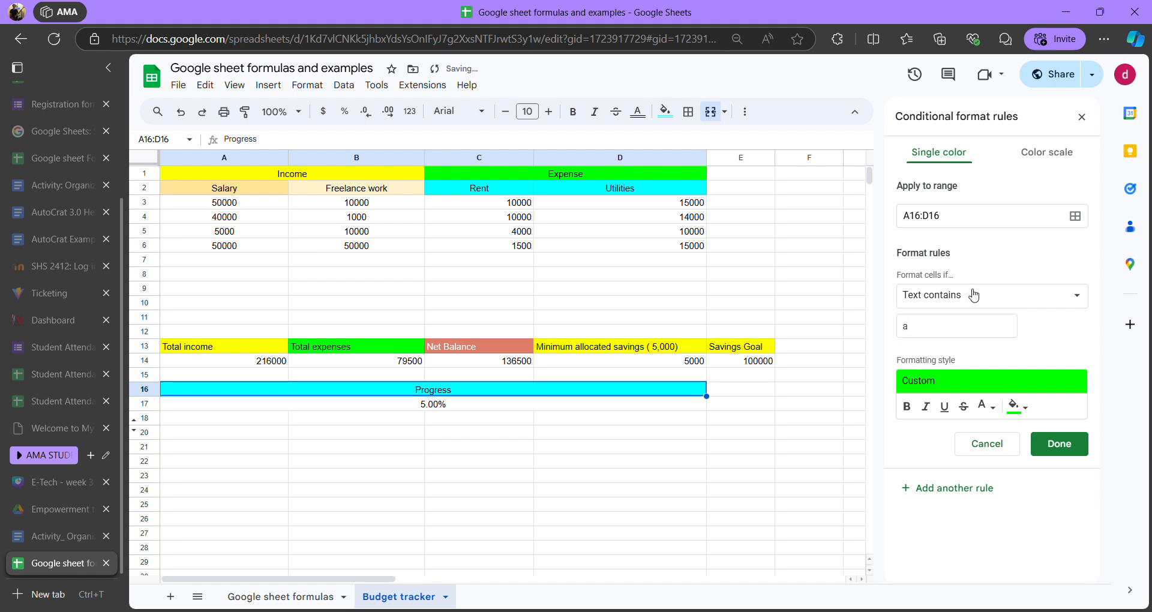
click(937, 330)
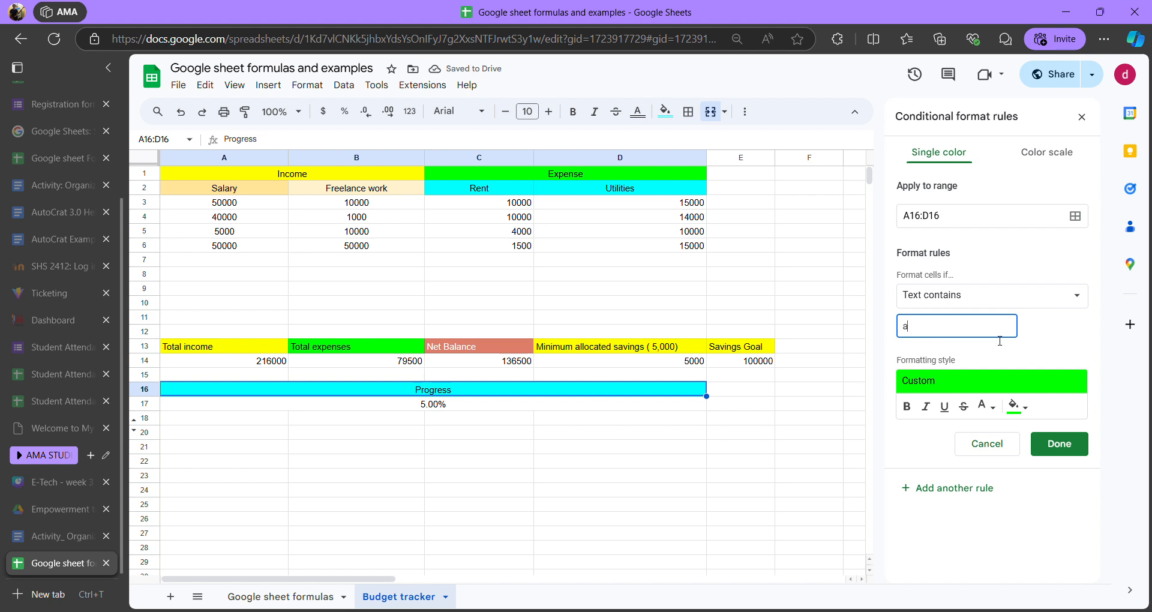
click(1022, 378)
click(1018, 360)
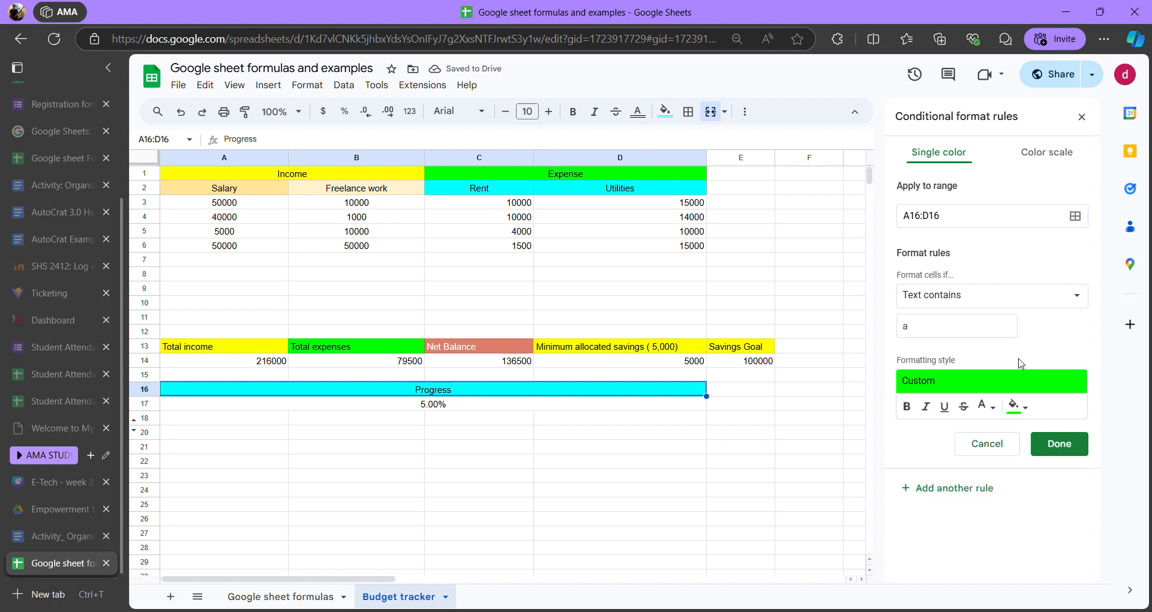
- Reselect the bright green fill and the Text contains condition for the rule
click(1019, 411)
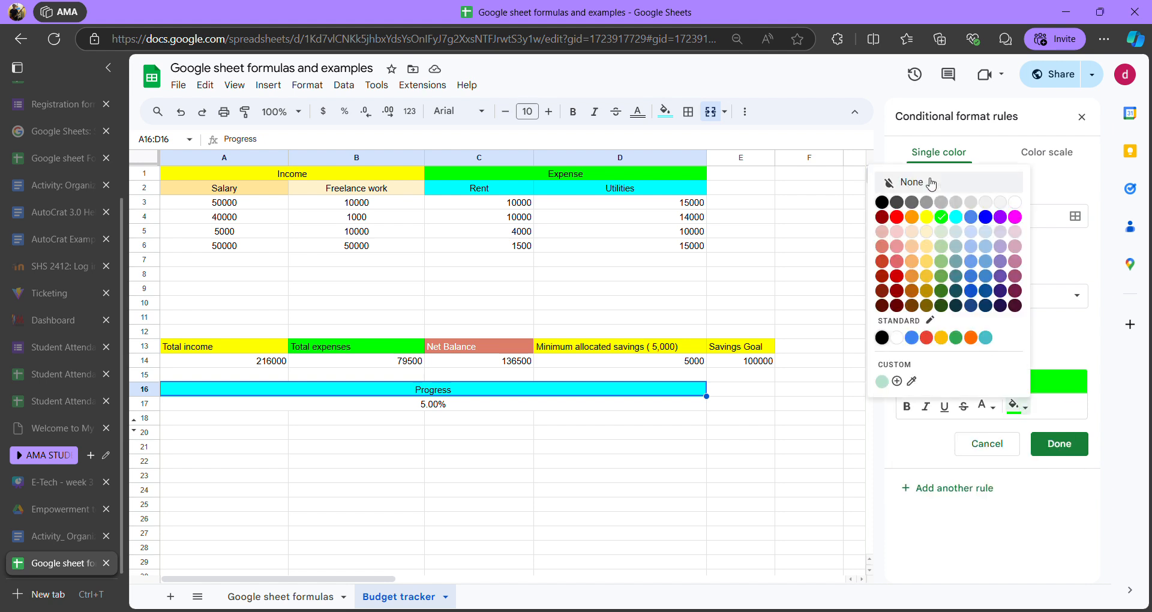
click(942, 218)
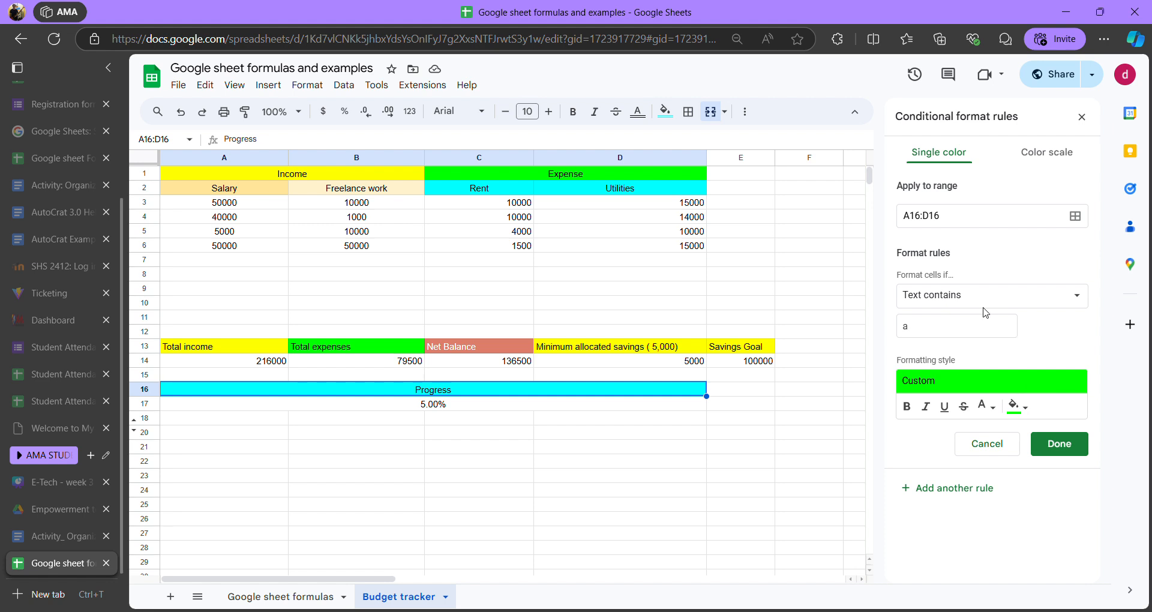
click(939, 302)
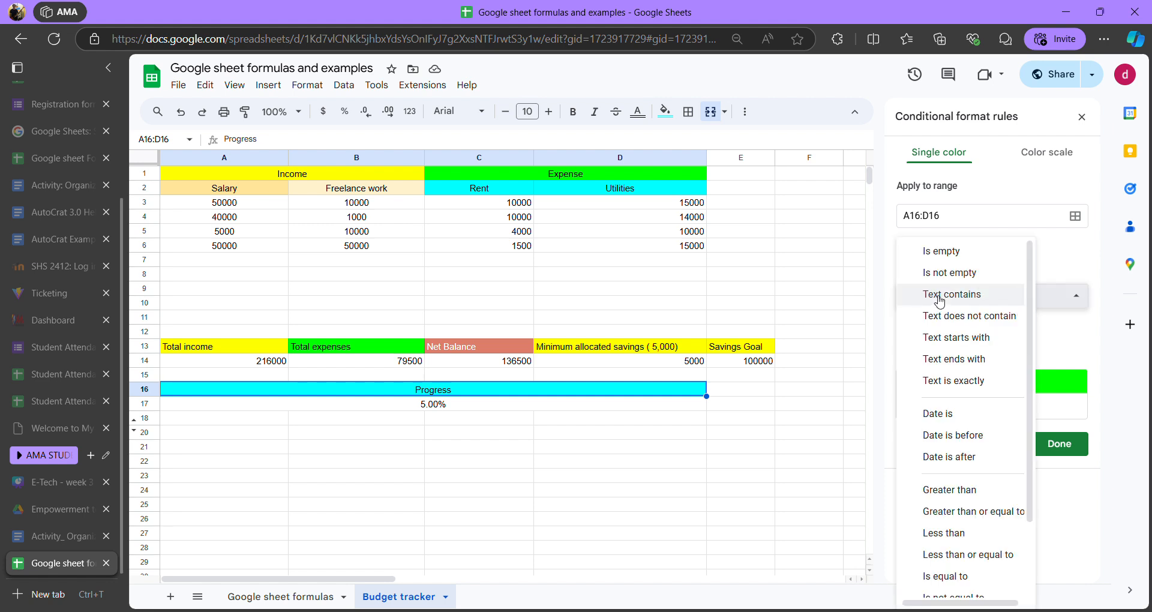
scroll(960, 360, down, 2)
scroll(960, 373, up, 3)
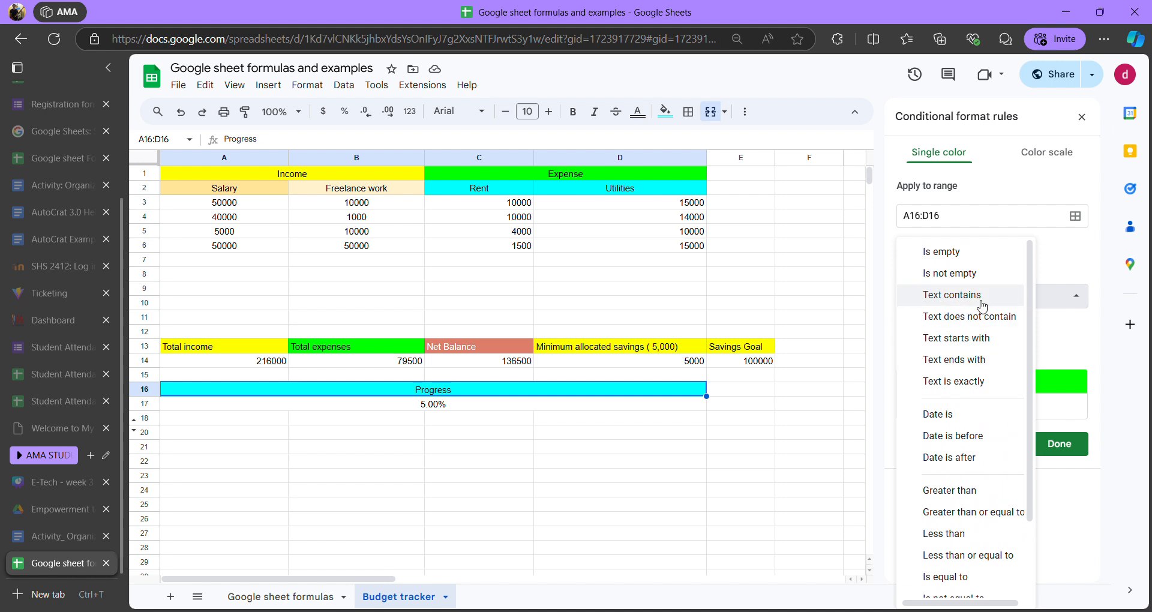
click(979, 295)
- Replace the rule's match text with "percentage"
click(939, 334)
double_click(954, 332)
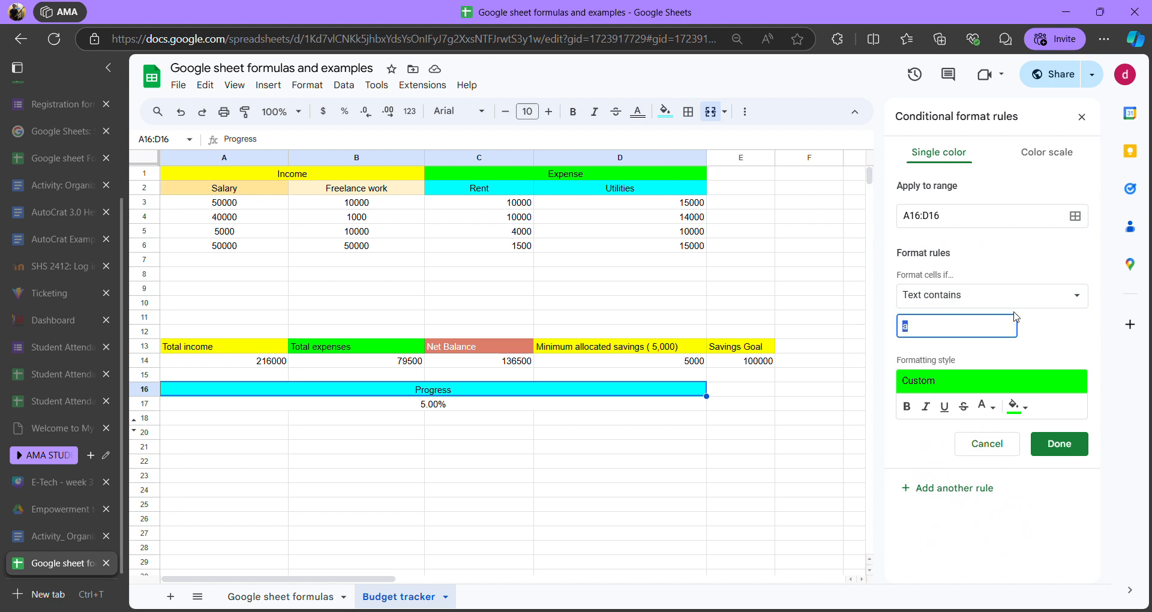
text(P)
key(BackSpace)
text(percentage)
mouse_move(907, 328)
mouse_down()
mouse_move(960, 330)
mouse_move(914, 331)
mouse_up()
click(957, 350)
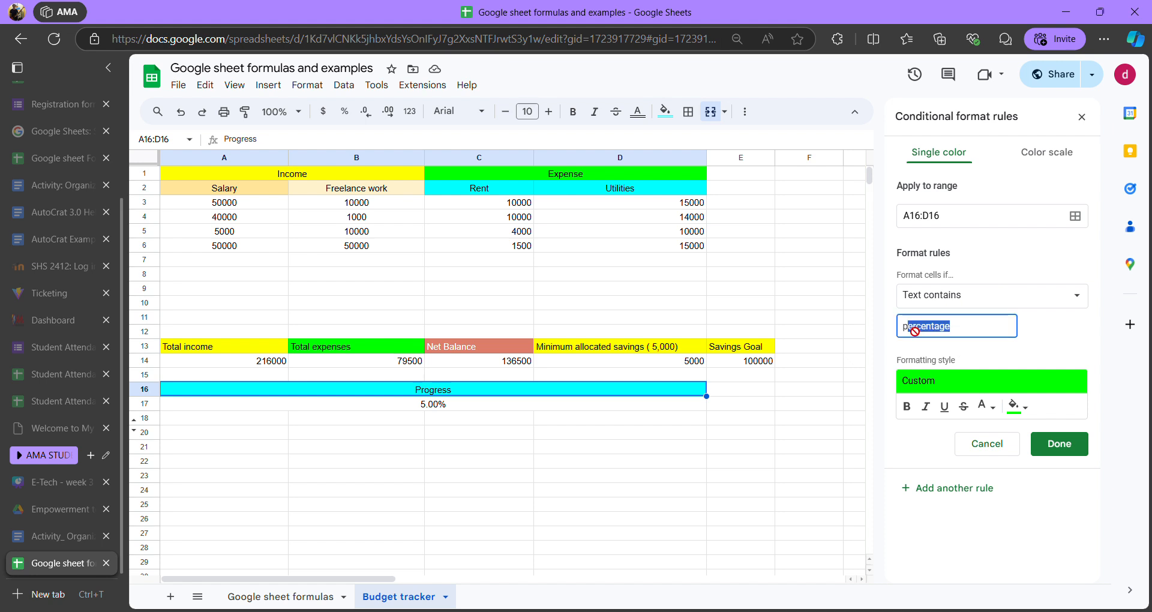
click(1032, 335)
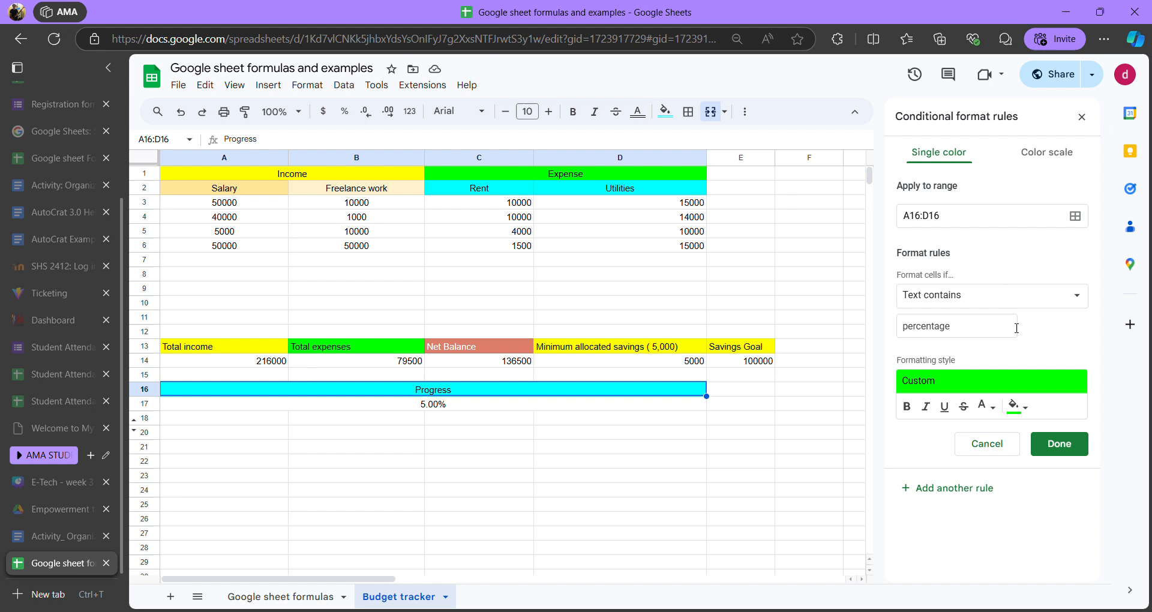
click(962, 331)
drag(961, 333, 905, 333)
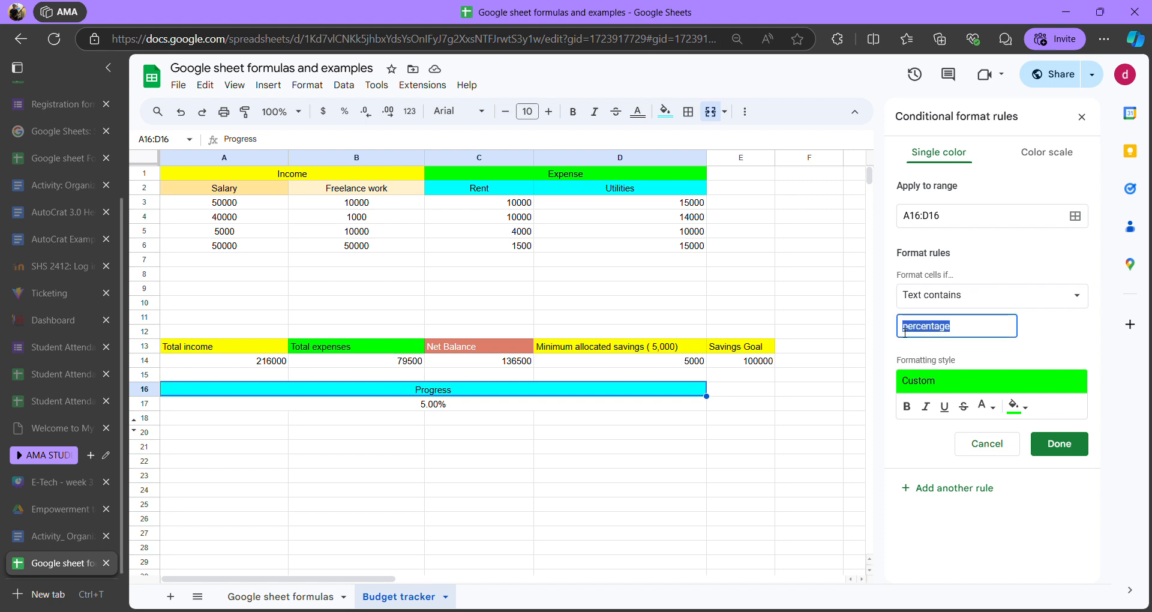
click(1036, 328)
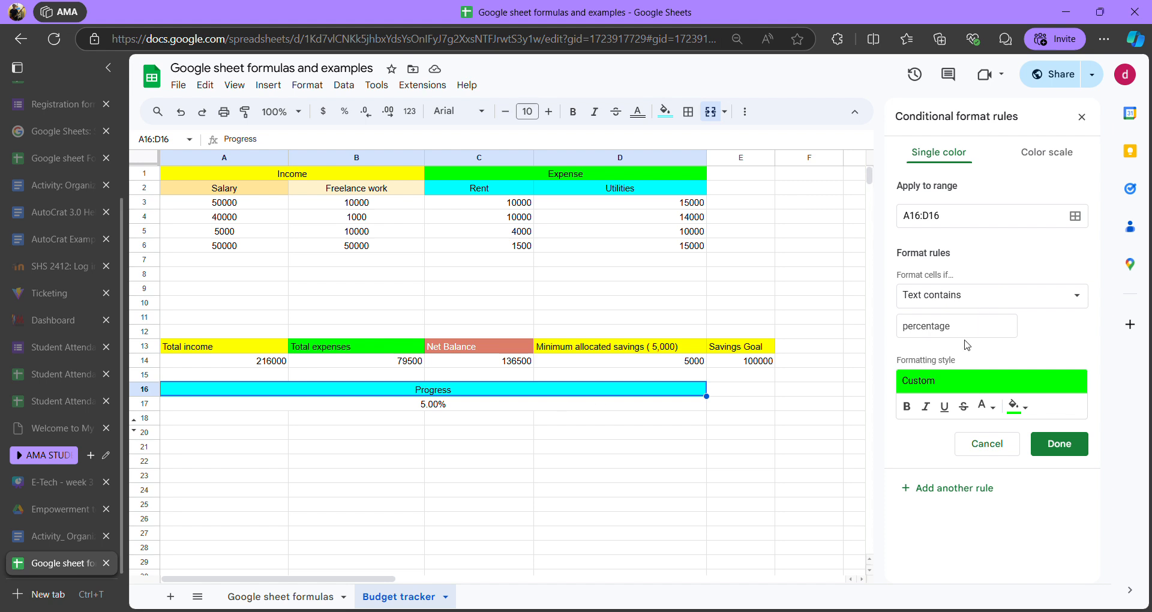
- Change the rule's fill colour to cyan, and set it back to bright green
click(1019, 407)
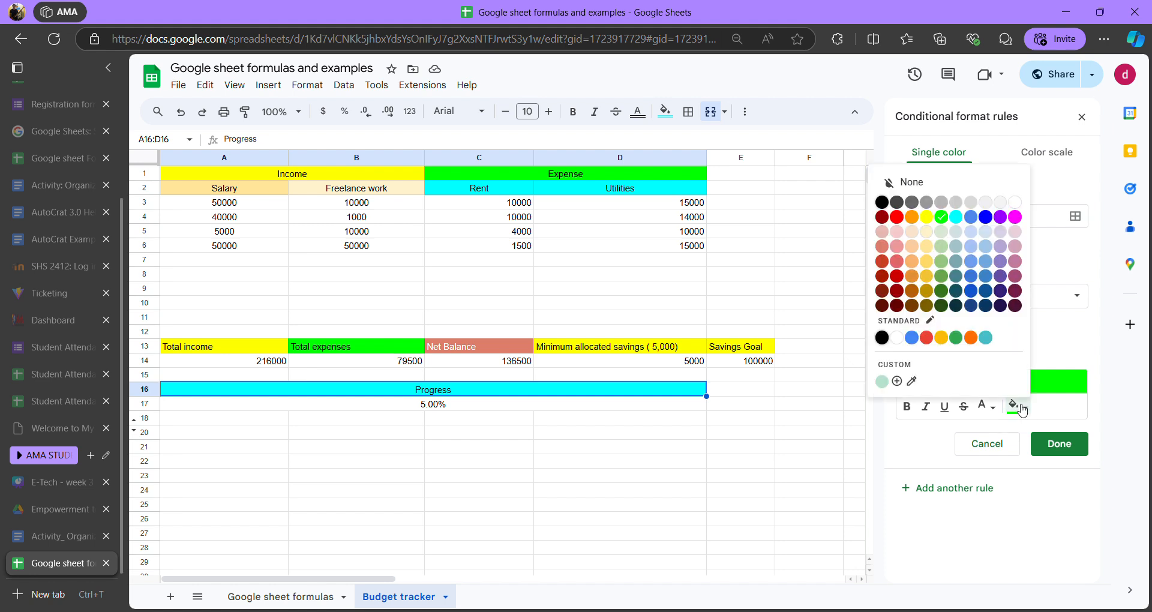
click(956, 217)
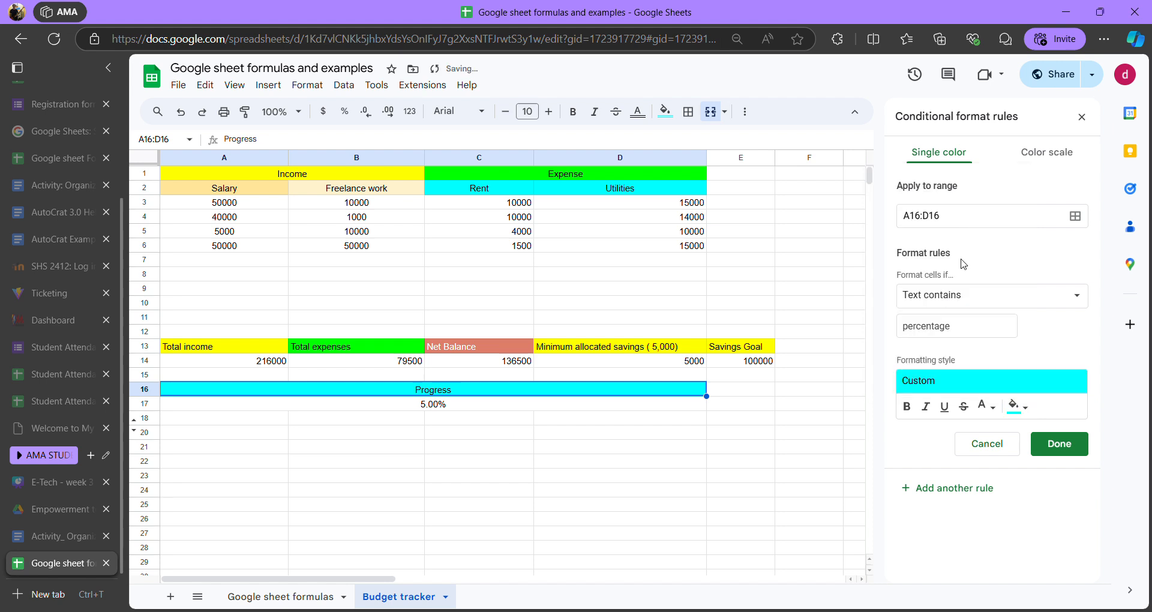
click(1024, 414)
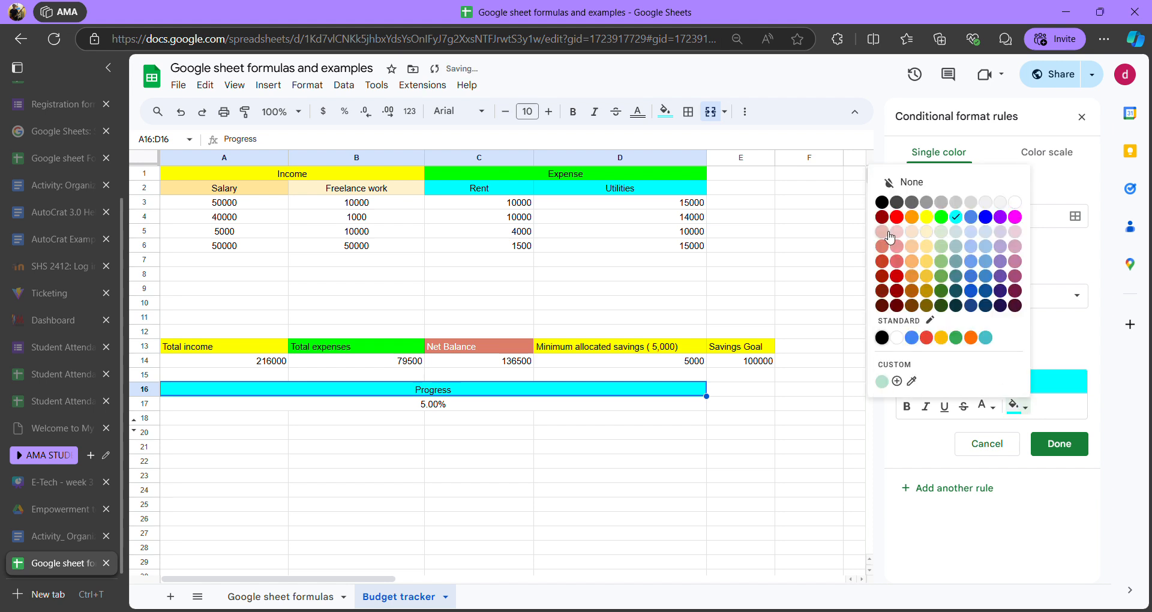
click(942, 217)
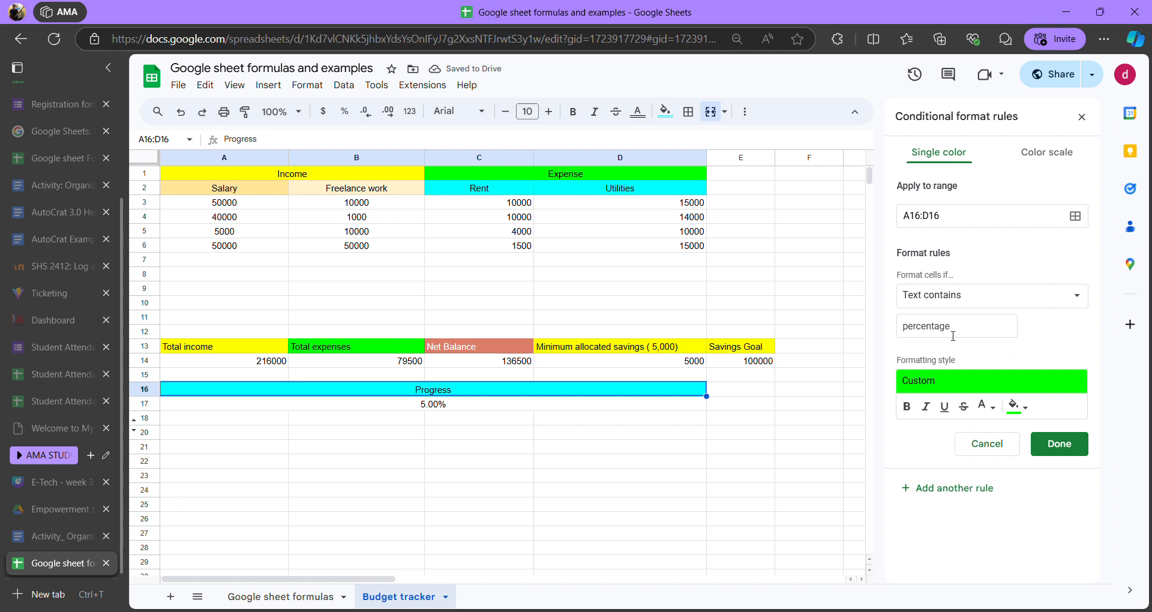
- Check the match text and fill colour, and save the conditional formatting rule for A16:D16
drag(953, 329, 901, 329)
click(1020, 322)
click(1022, 408)
click(1021, 410)
click(1061, 447)
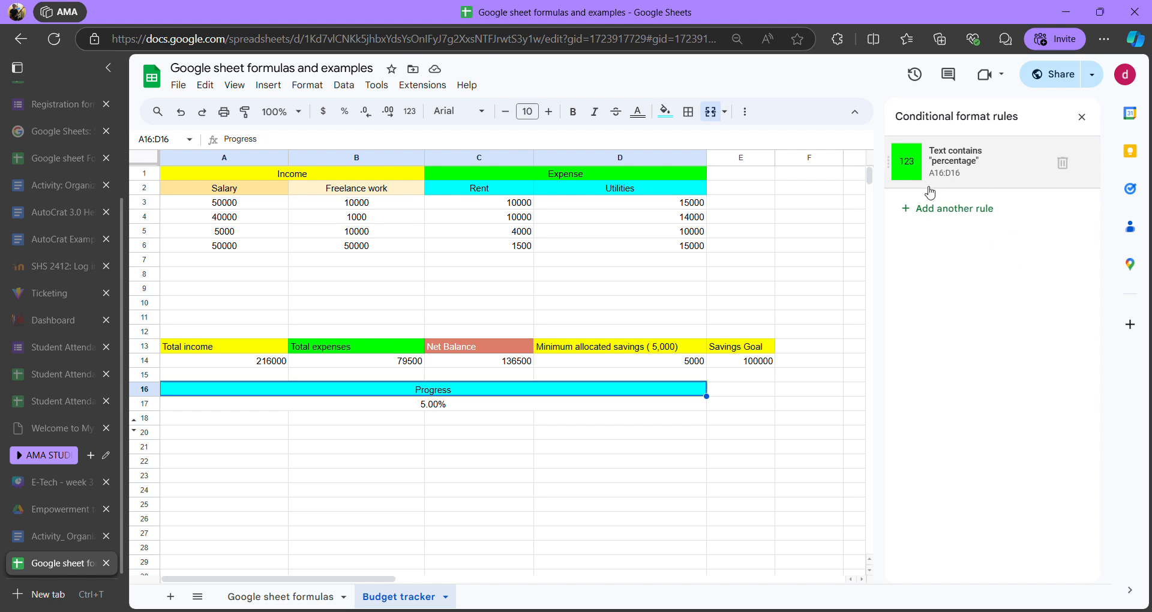
click(924, 209)
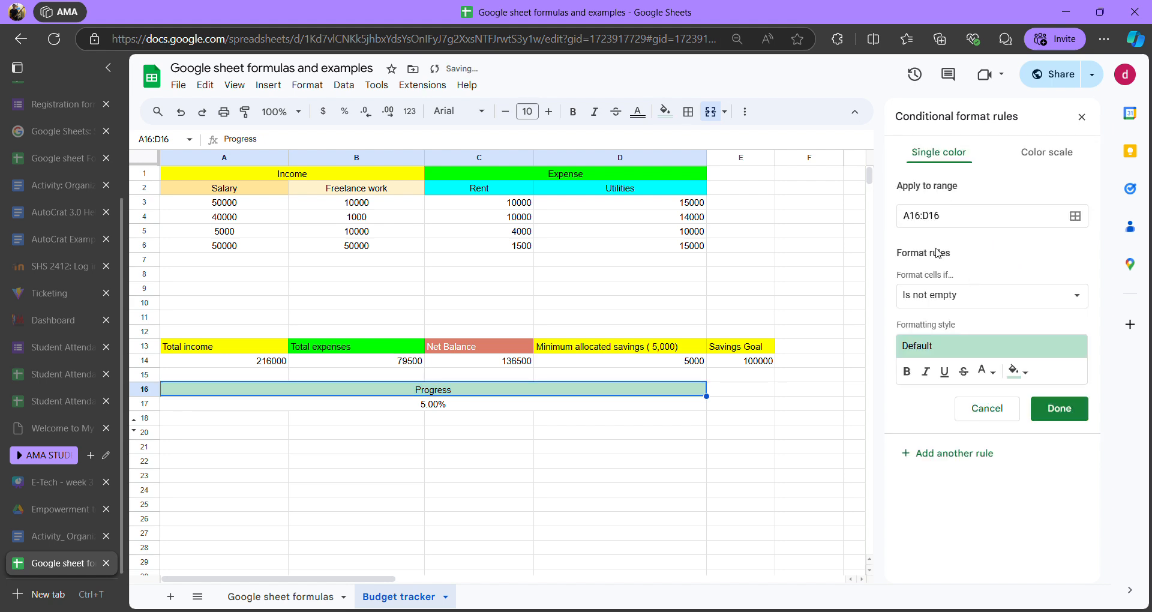
click(1082, 117)
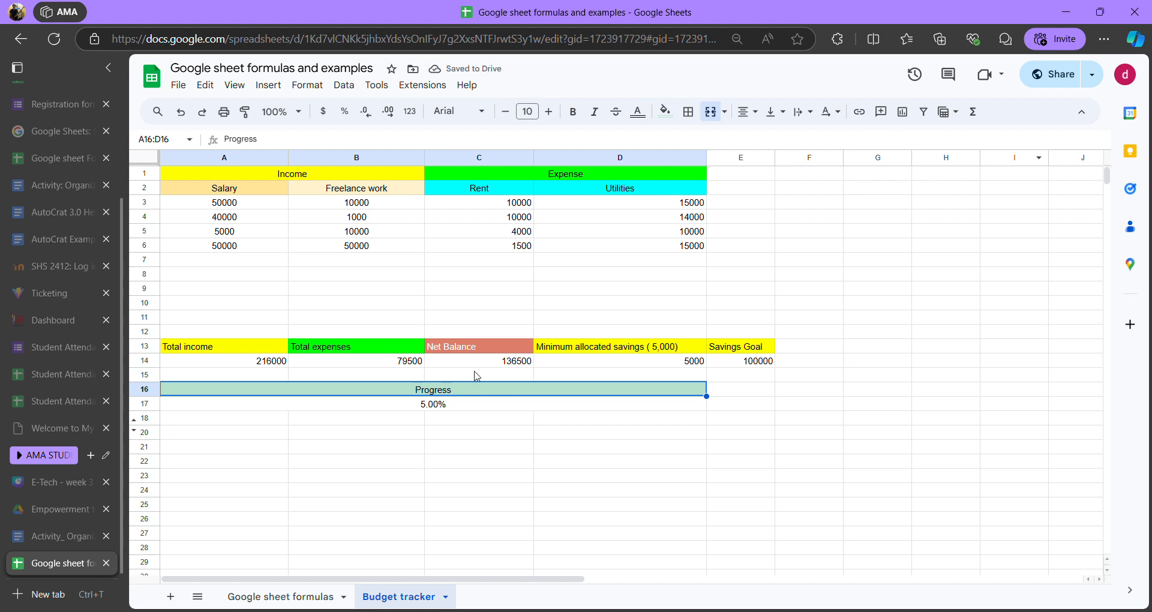
click(307, 84)
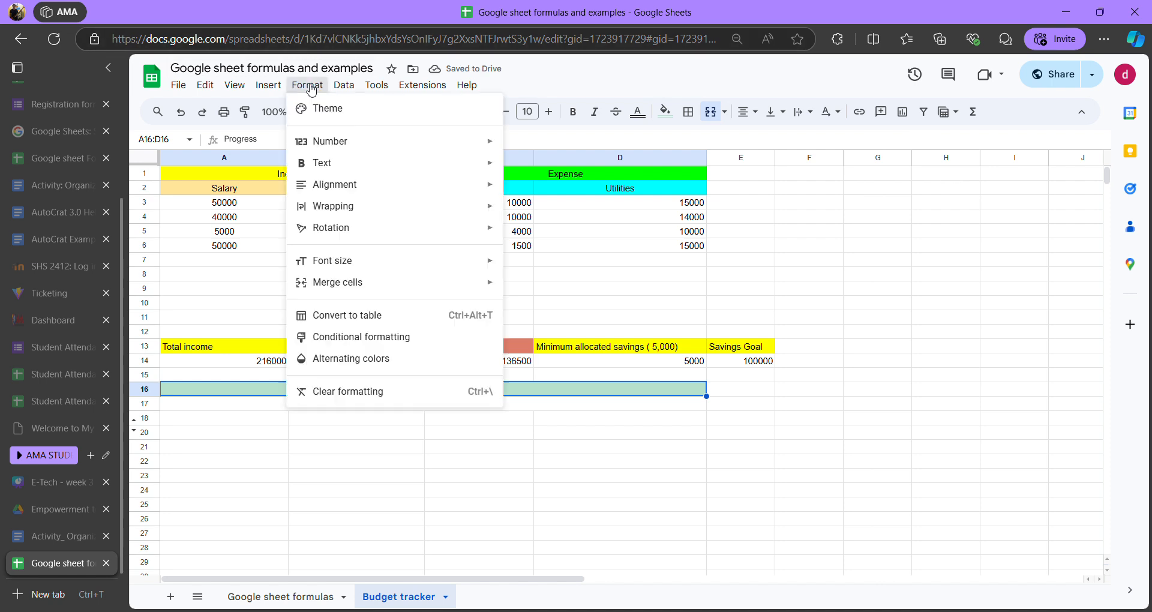
click(336, 335)
click(1062, 217)
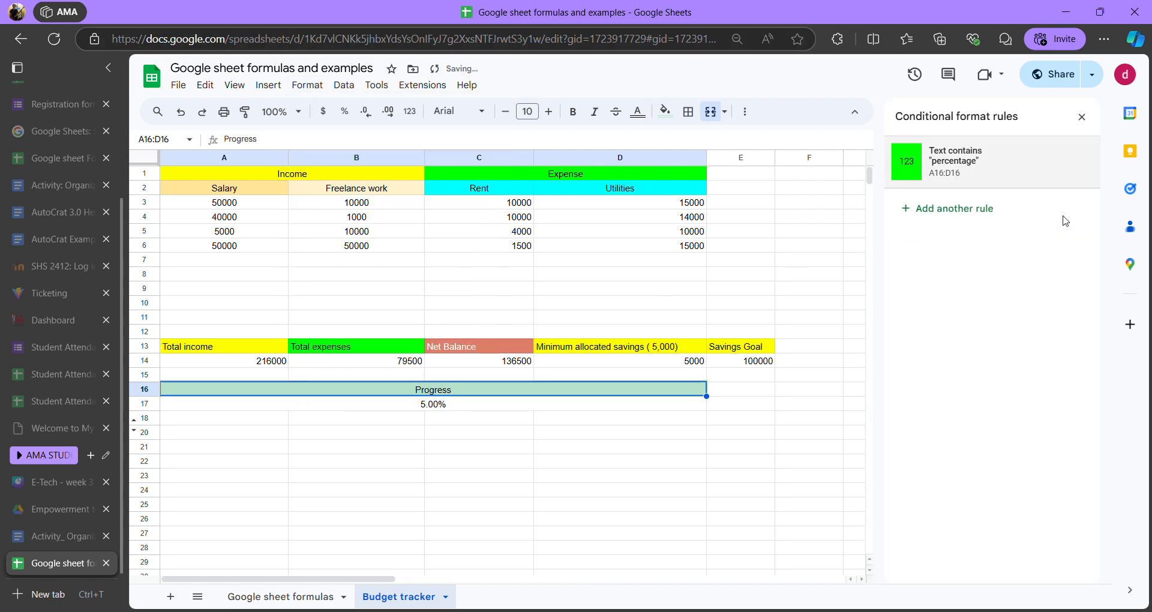
- Add another conditional formatting rule for A16:D16 with the Text contains condition and the match text "progress"
click(946, 213)
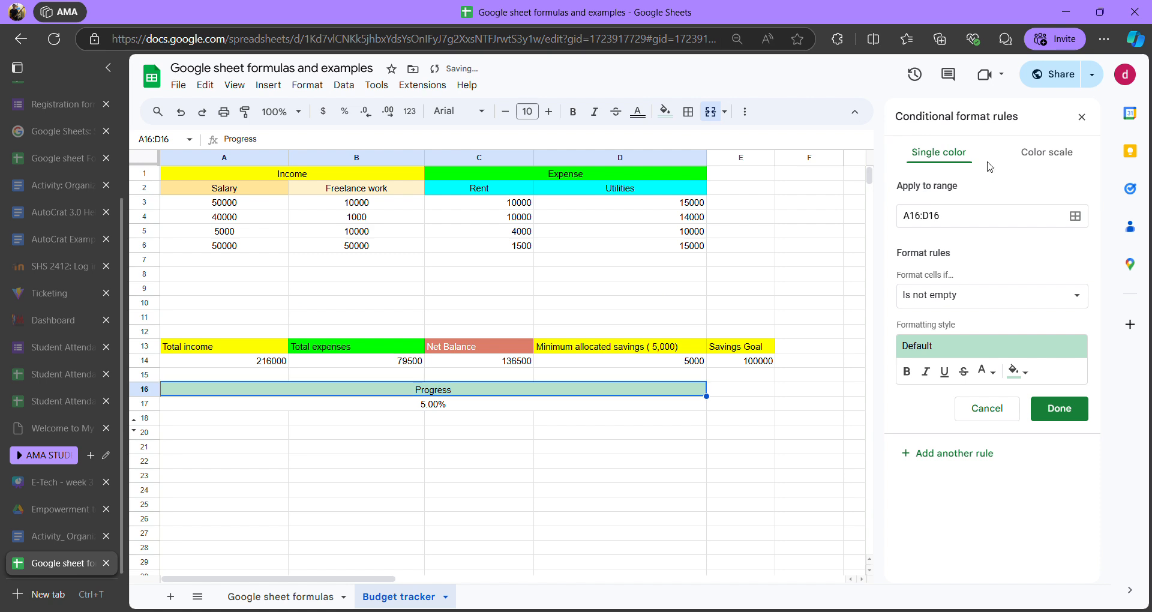
click(978, 298)
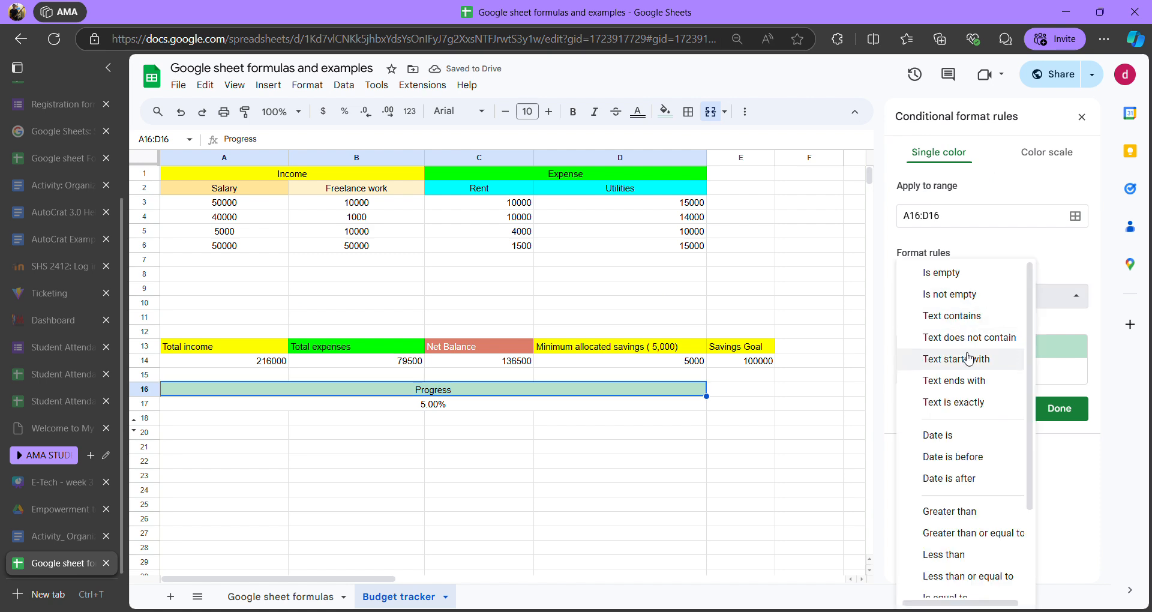
click(950, 316)
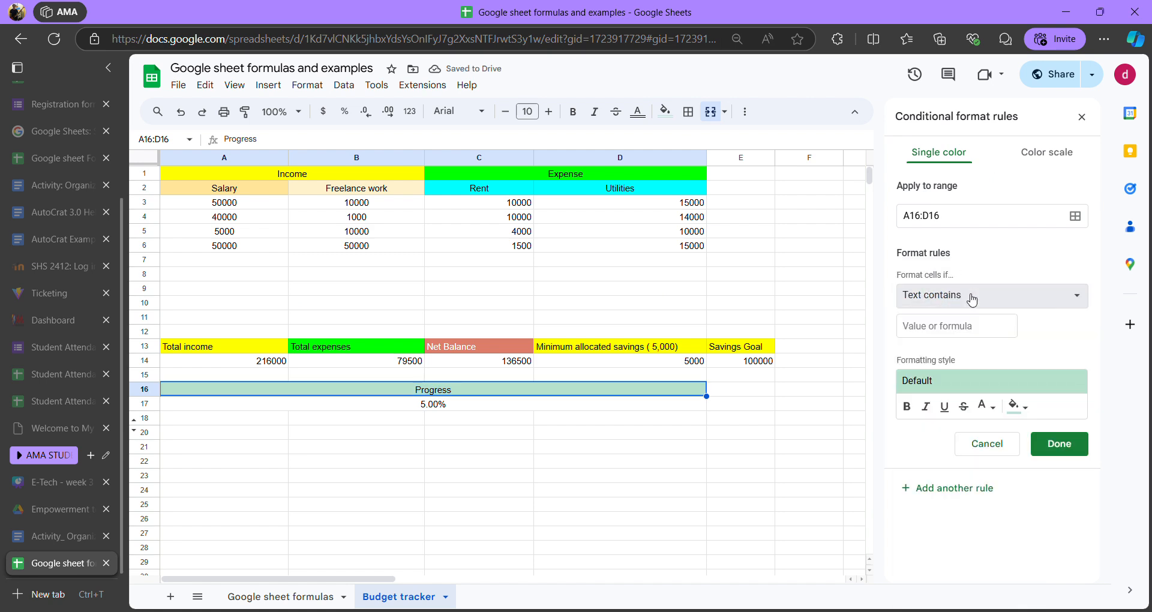
click(942, 335)
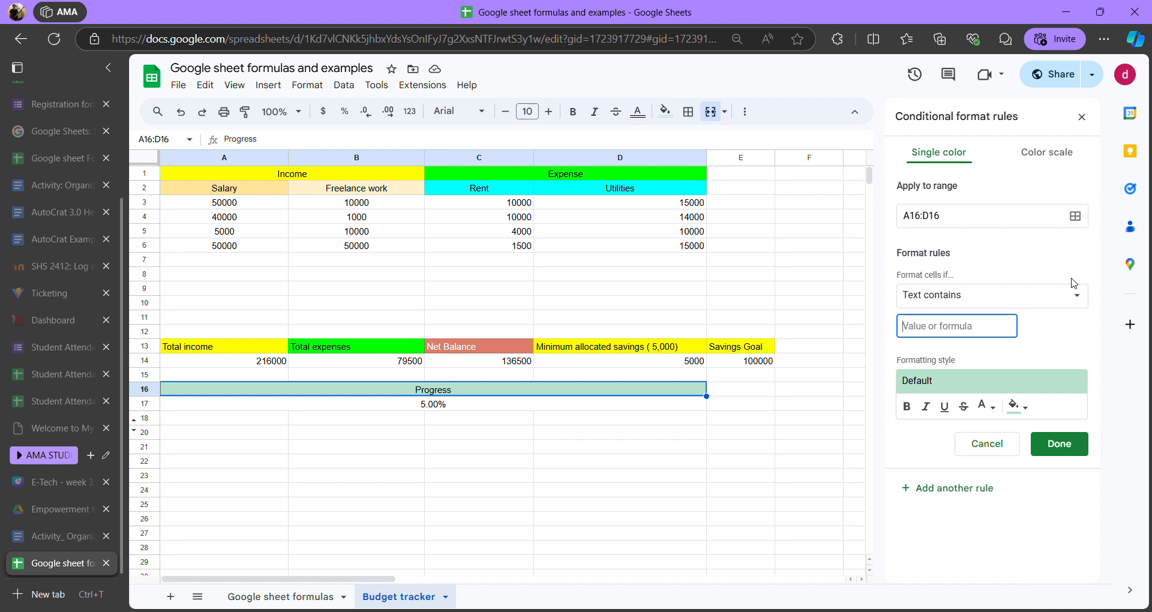
text(P)
key(BackSpace)
text(pe)
text(ogress)
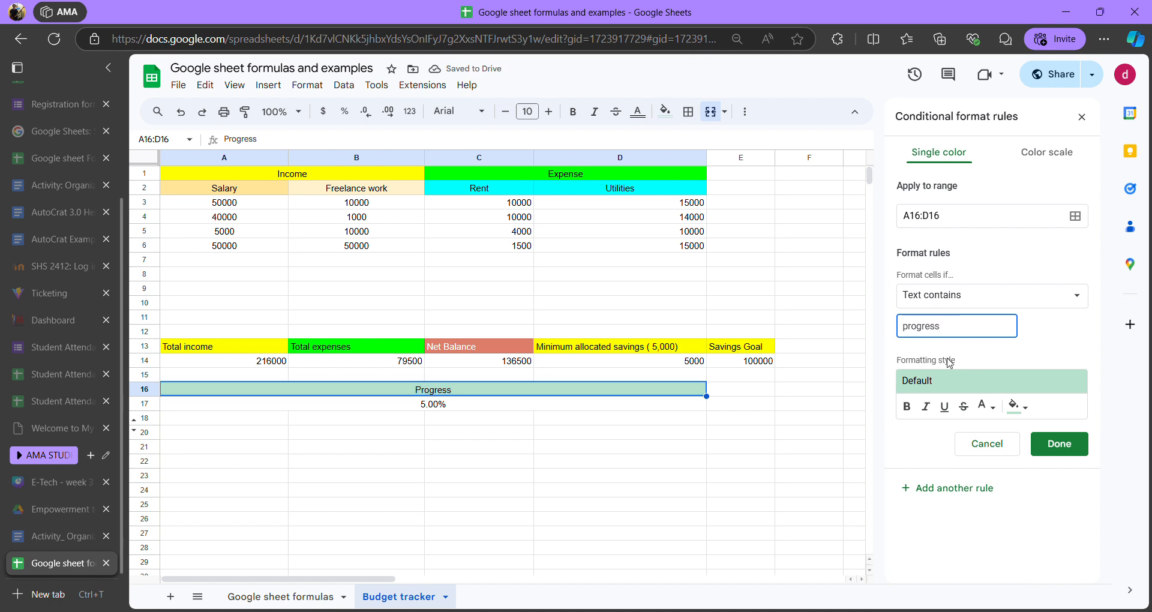
- Try a red fill for the "progress" rule, change it to light red, and save the rule
click(1020, 407)
click(993, 411)
click(1020, 409)
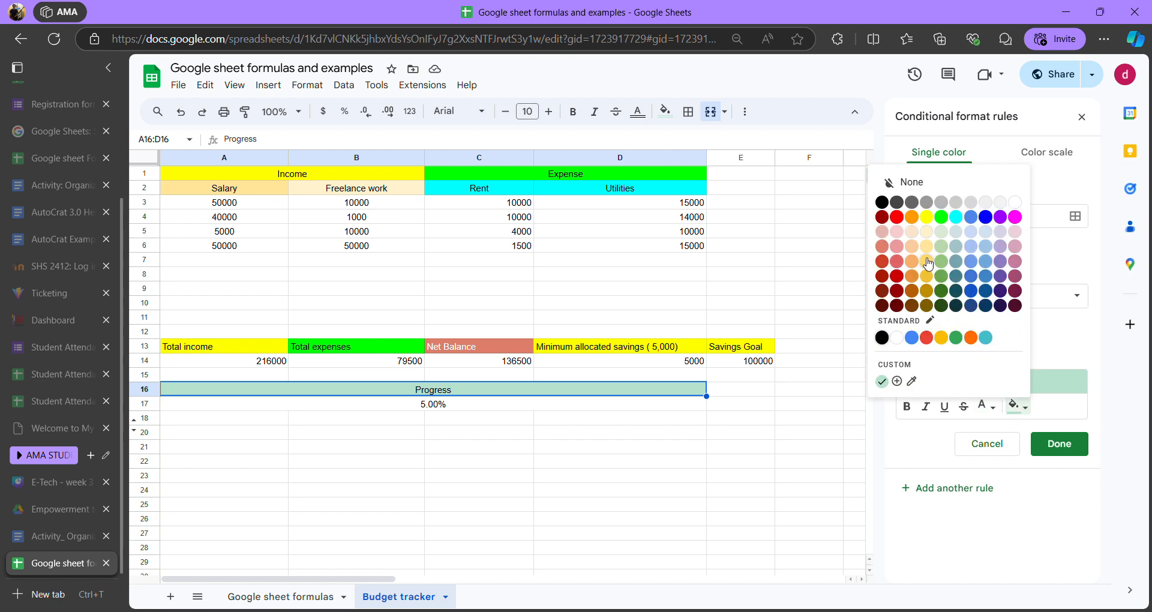
click(896, 216)
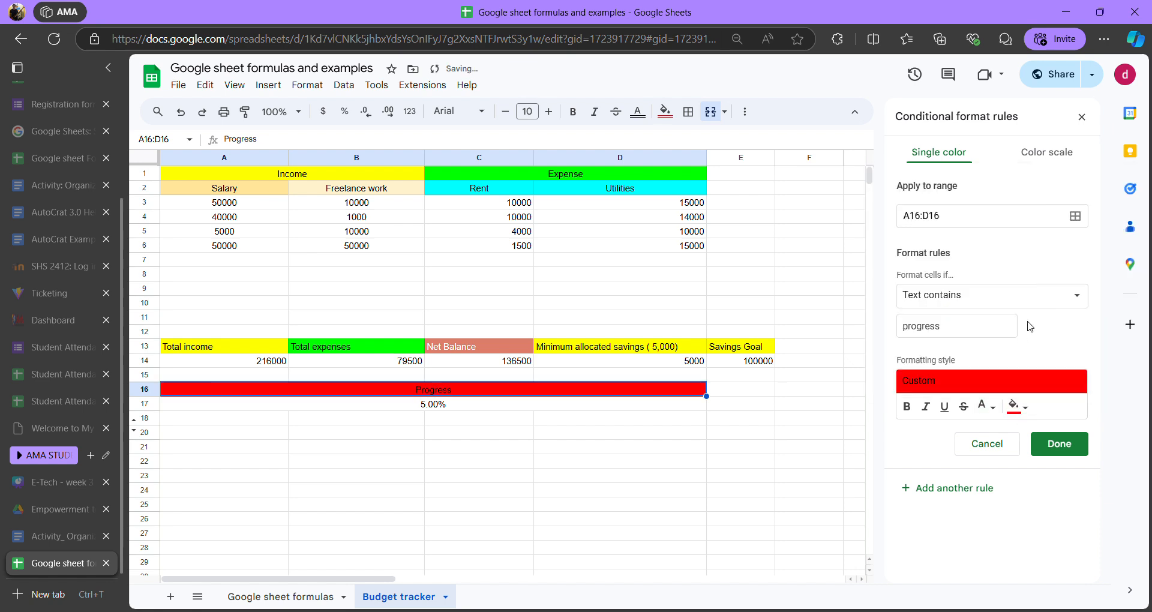
click(1020, 407)
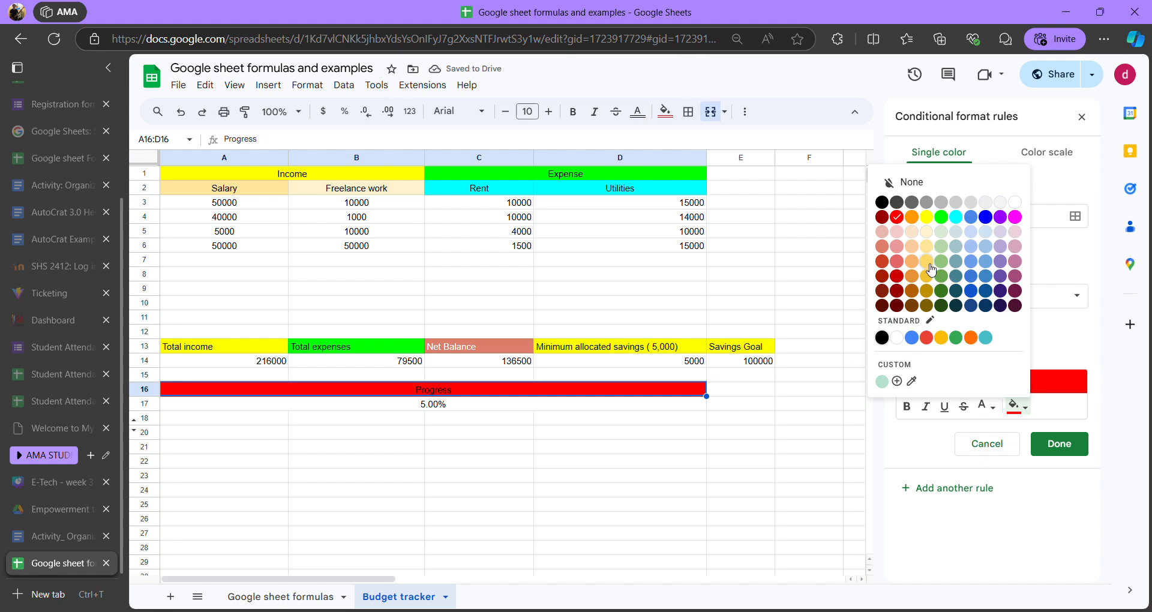
click(897, 231)
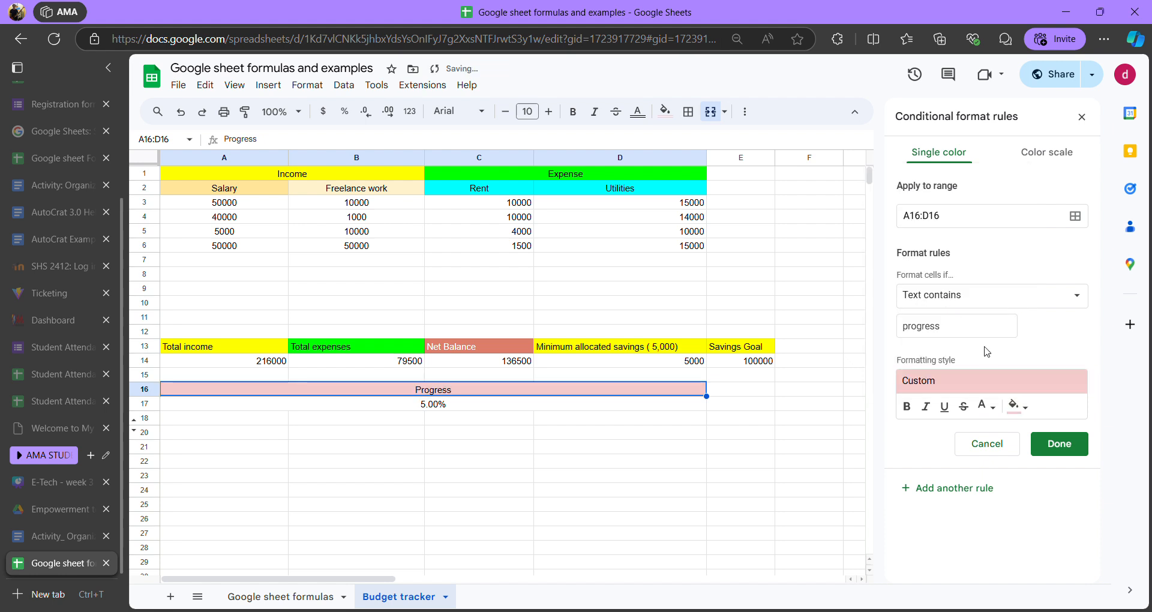
click(1059, 444)
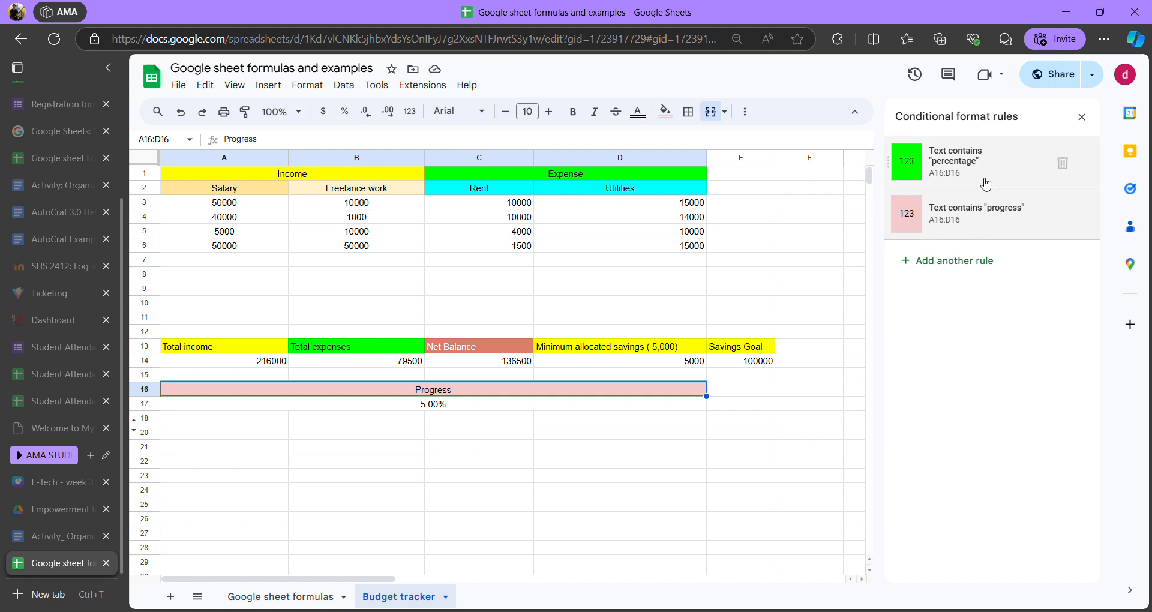
- Replace the row 16 heading text with "pogress"
double_click(495, 397)
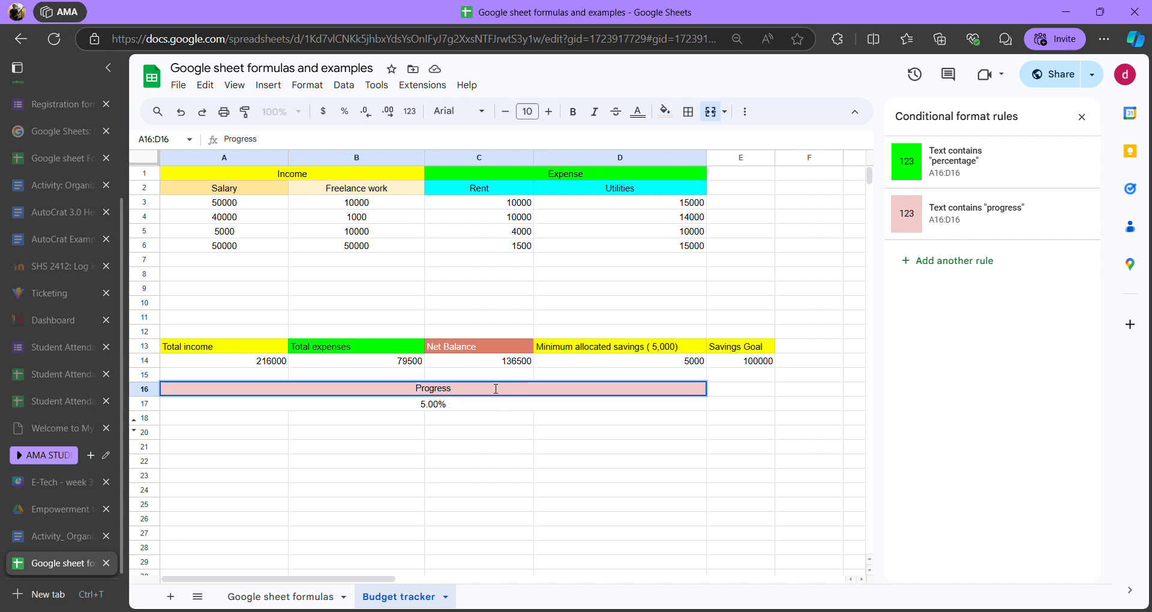
drag(486, 391, 407, 400)
click(466, 395)
drag(467, 394, 416, 390)
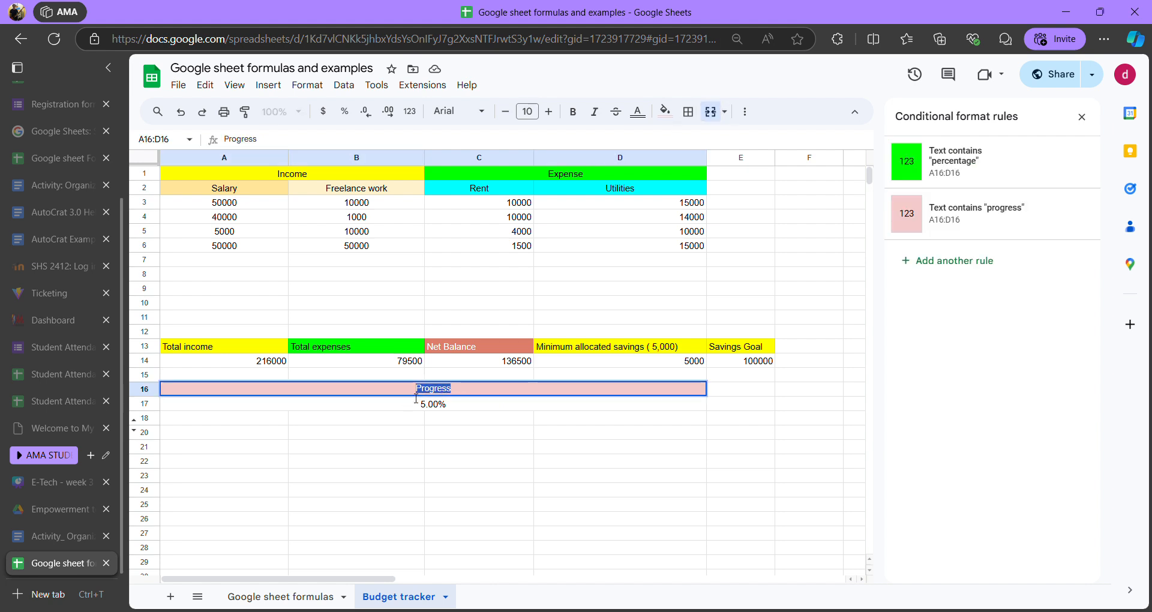
click(414, 390)
double_click(413, 390)
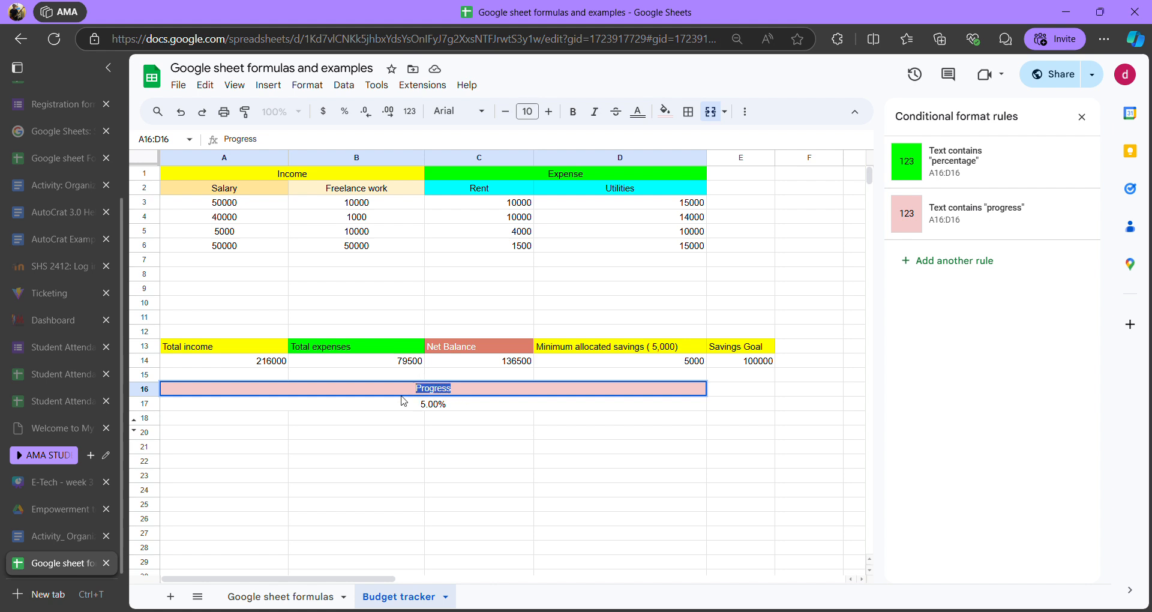
text(gress)
key(Return)
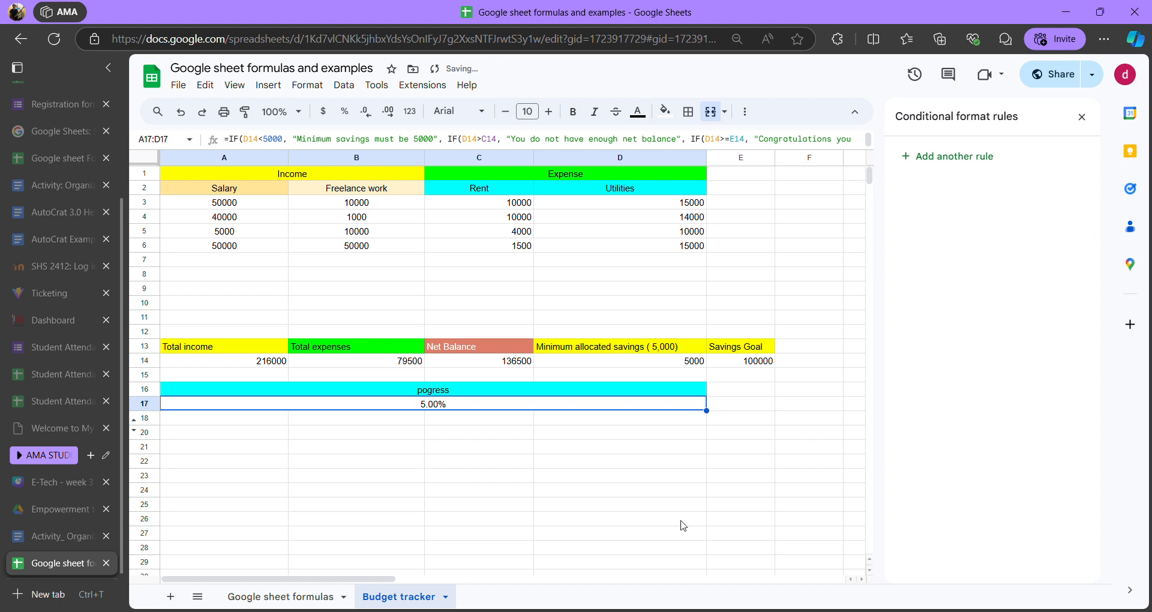
- Replace the misspelled row 16 heading with "Progress" and reselect the heading cell
click(599, 387)
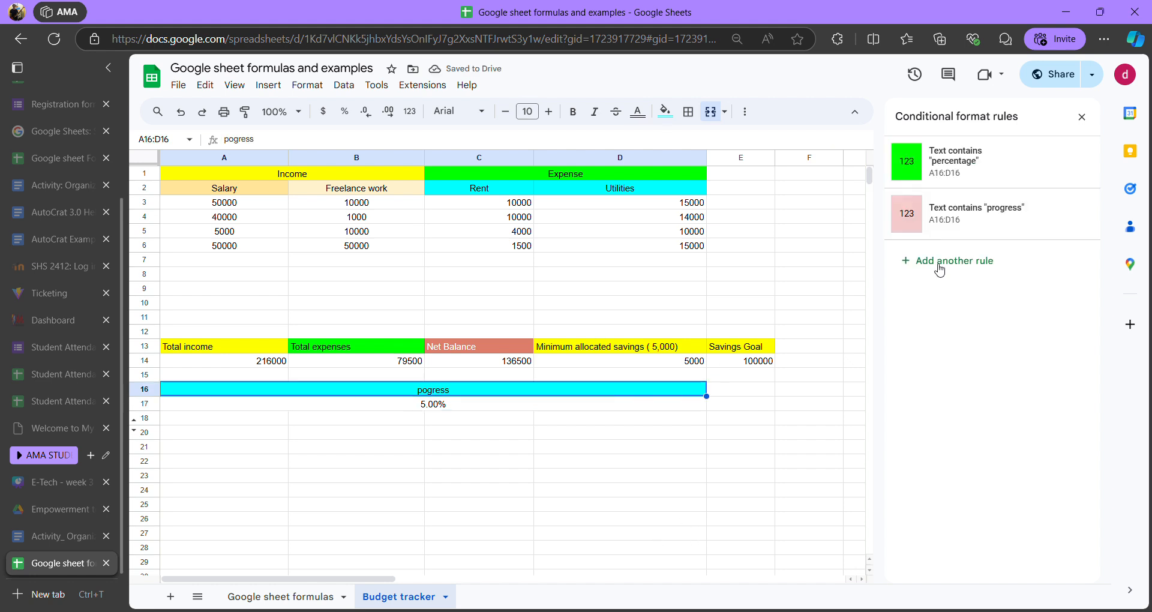
double_click(485, 387)
key(BackSpace)
key(BackSpace)
key(BackSpace)
key(BackSpace)
key(BackSpace)
key(BackSpace)
key(BackSpace)
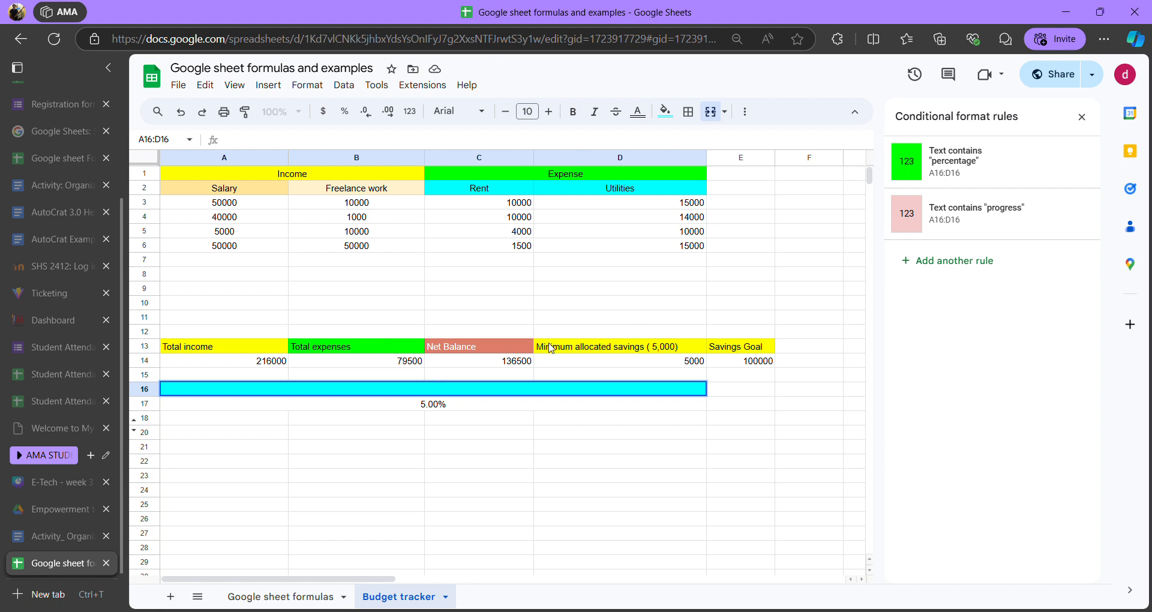
text(Progress)
key(Return)
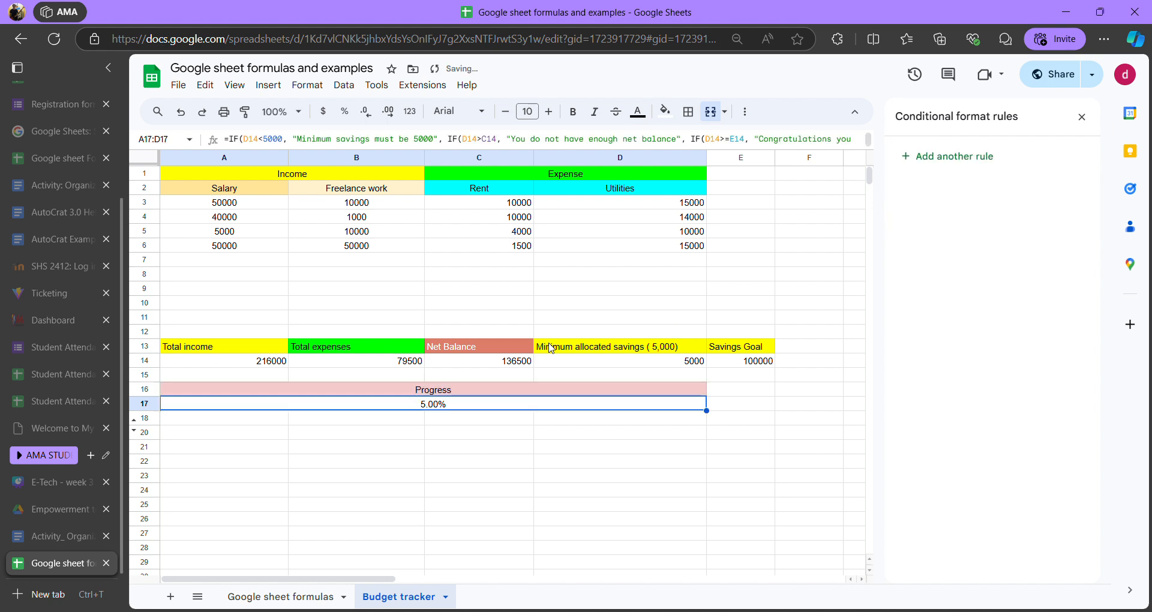
click(540, 389)
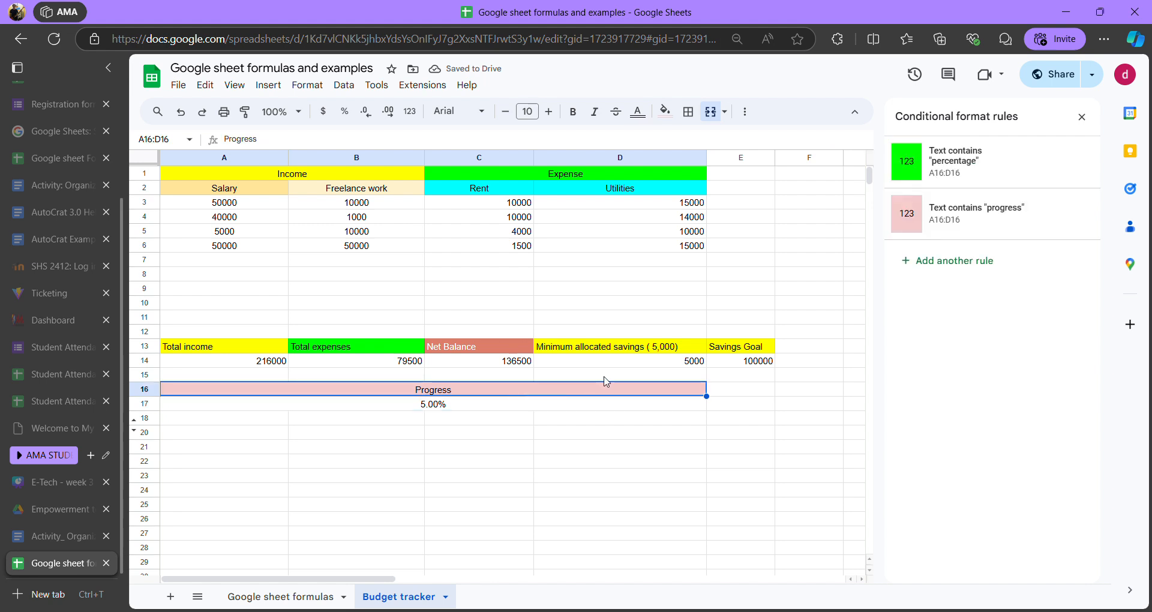
- Change the row 16 heading text to "Percentage" to test the matching colour rule
click(498, 407)
click(491, 392)
double_click(489, 394)
key(BackSpace)
key(BackSpace)
key(BackSpace)
key(BackSpace)
key(BackSpace)
key(BackSpace)
key(BackSpace)
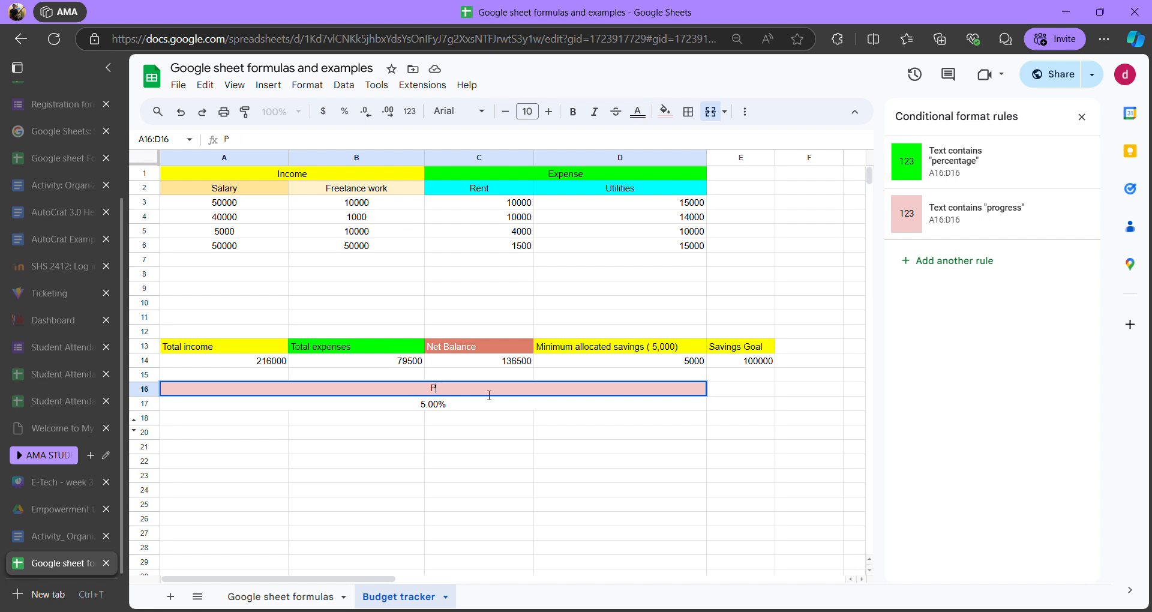
text(ercentage)
key(Return)
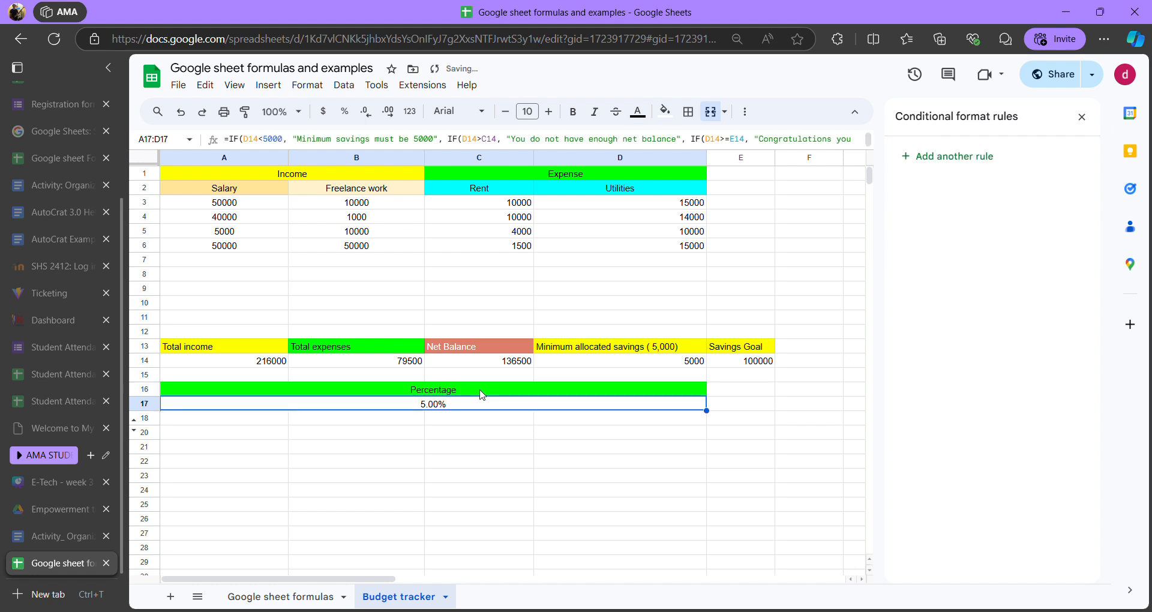
- Select the row 16 heading and review the conditional formatting rules that apply to it
click(482, 394)
click(547, 410)
click(544, 395)
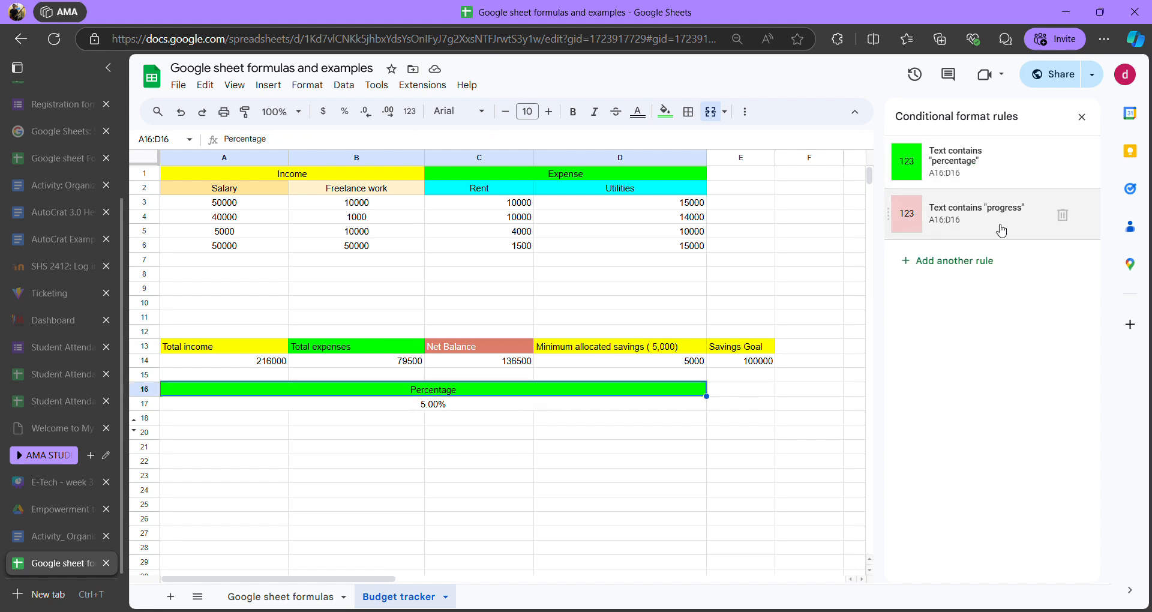
click(568, 408)
click(568, 391)
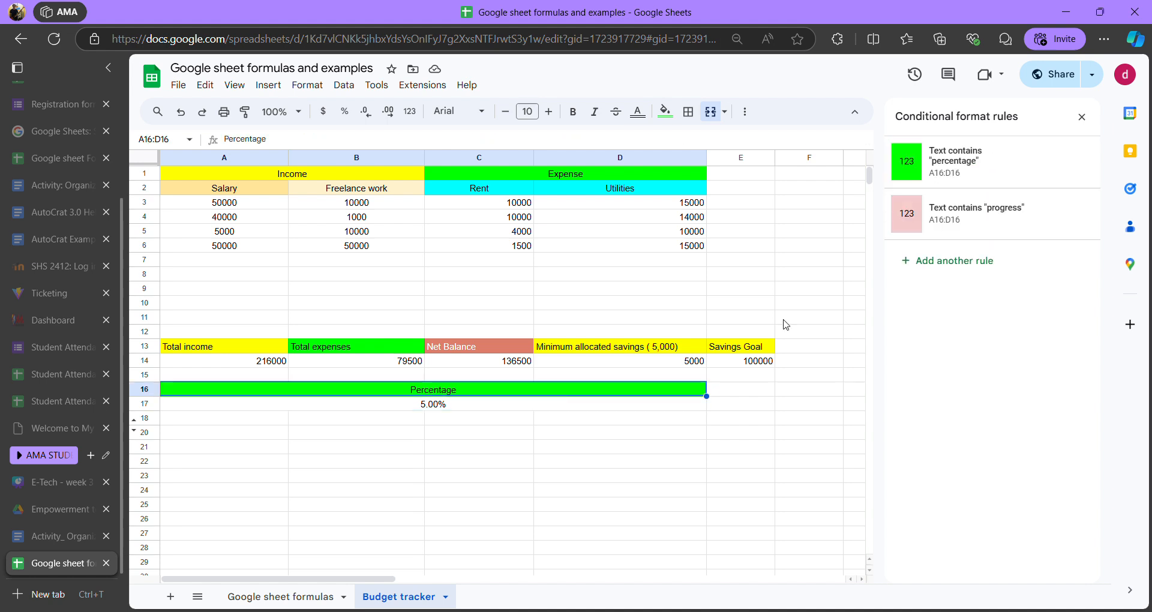
click(508, 404)
click(509, 390)
click(315, 90)
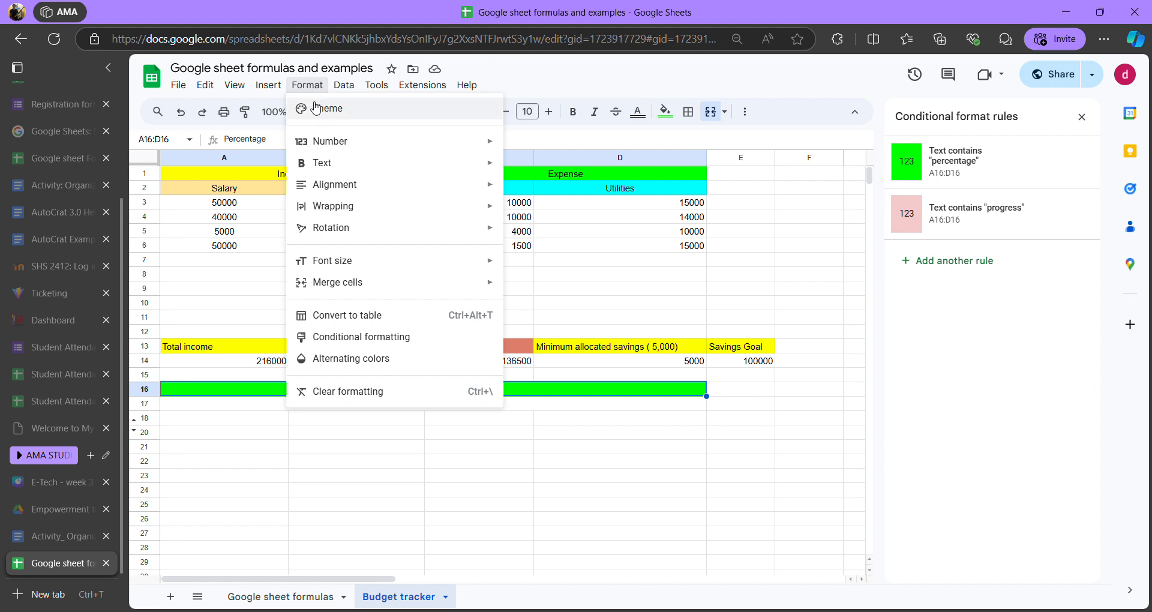
click(389, 343)
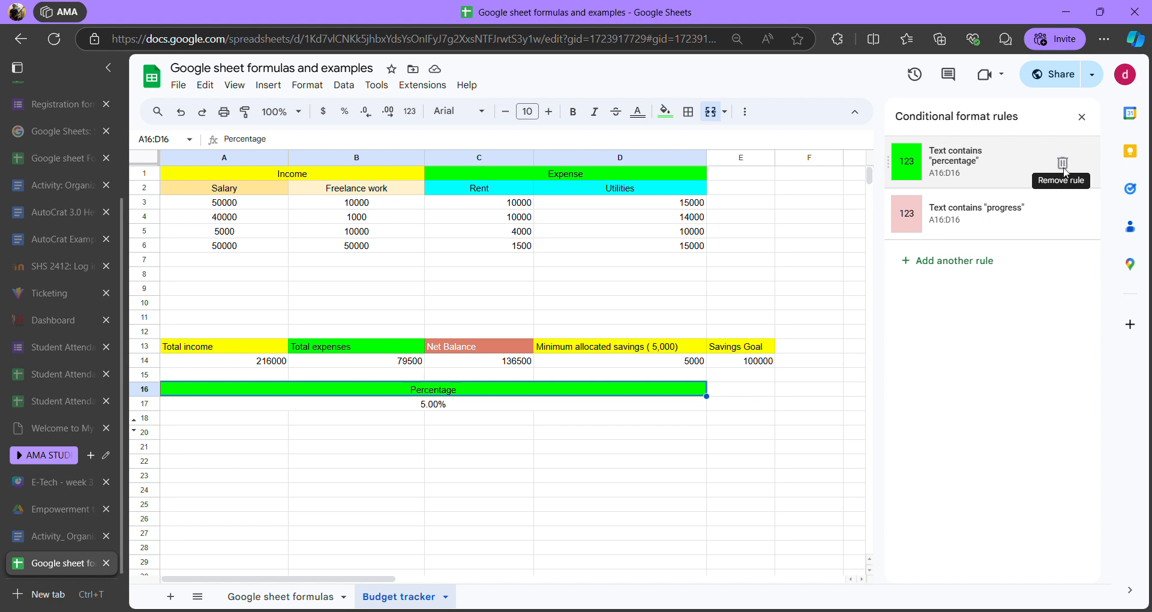
- Add another conditional formatting rule for A16:D16 with the Greater than condition and the value 1
click(935, 268)
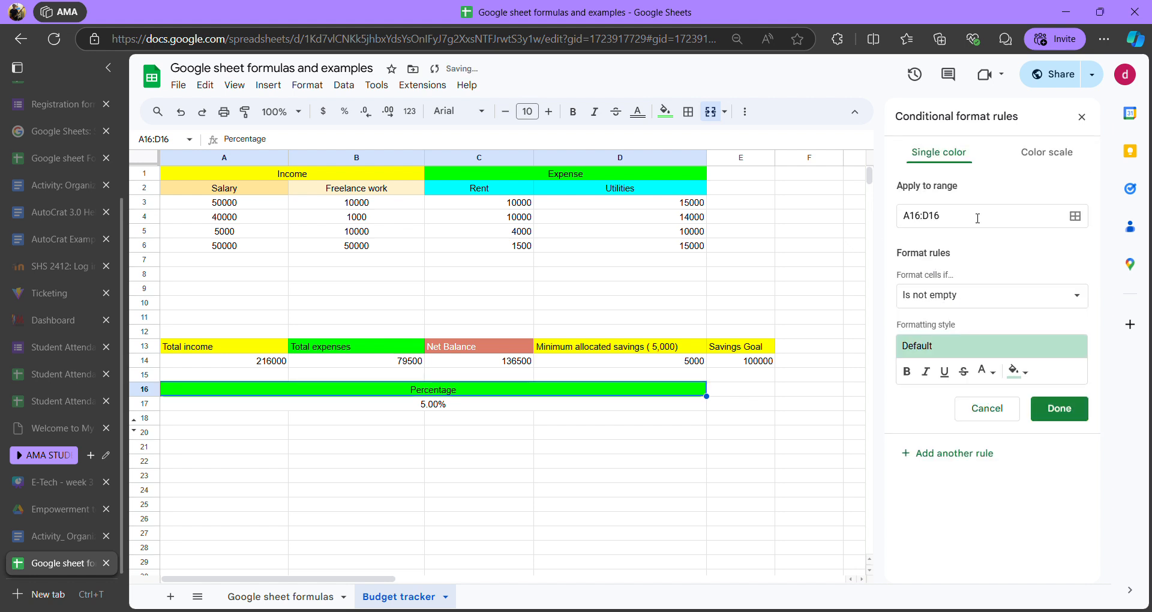
click(980, 295)
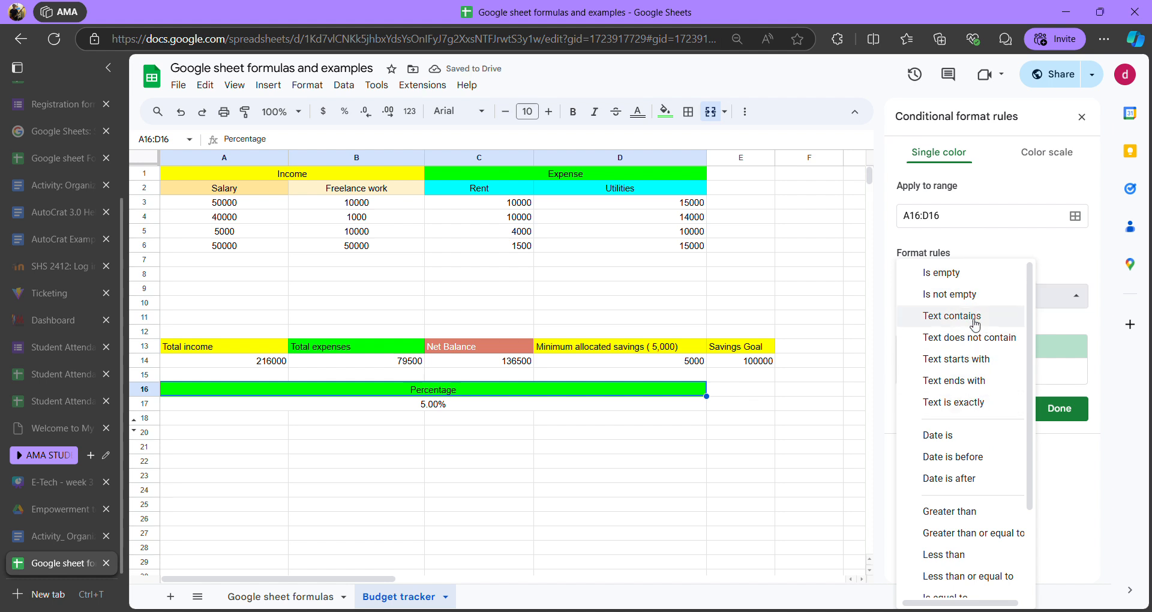
click(959, 294)
click(961, 300)
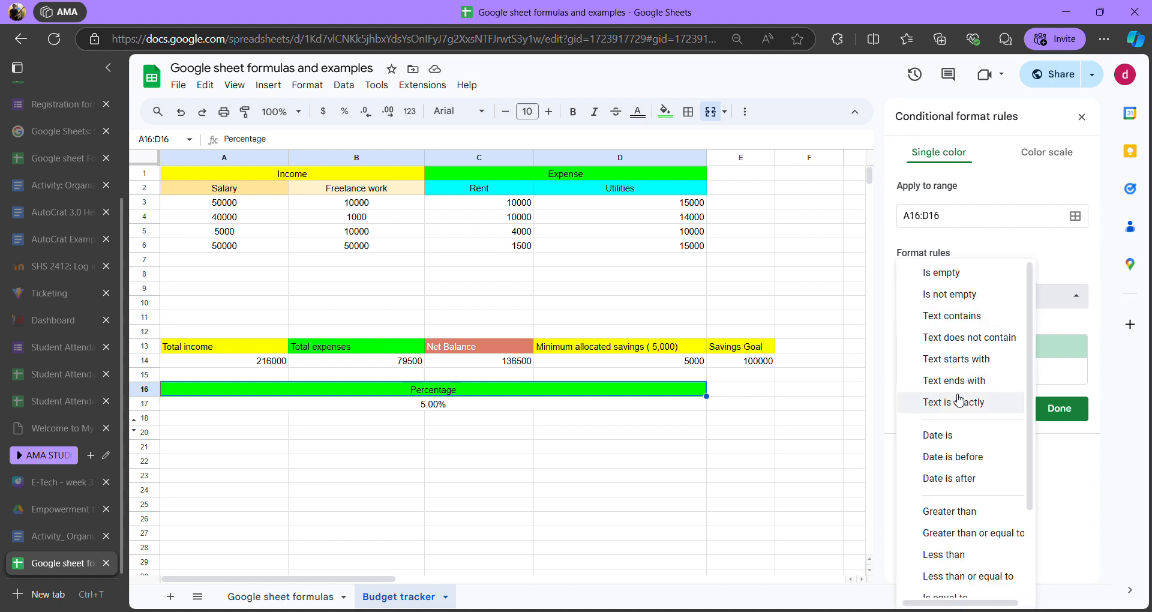
scroll(960, 396, down, 2)
scroll(957, 365, up, 2)
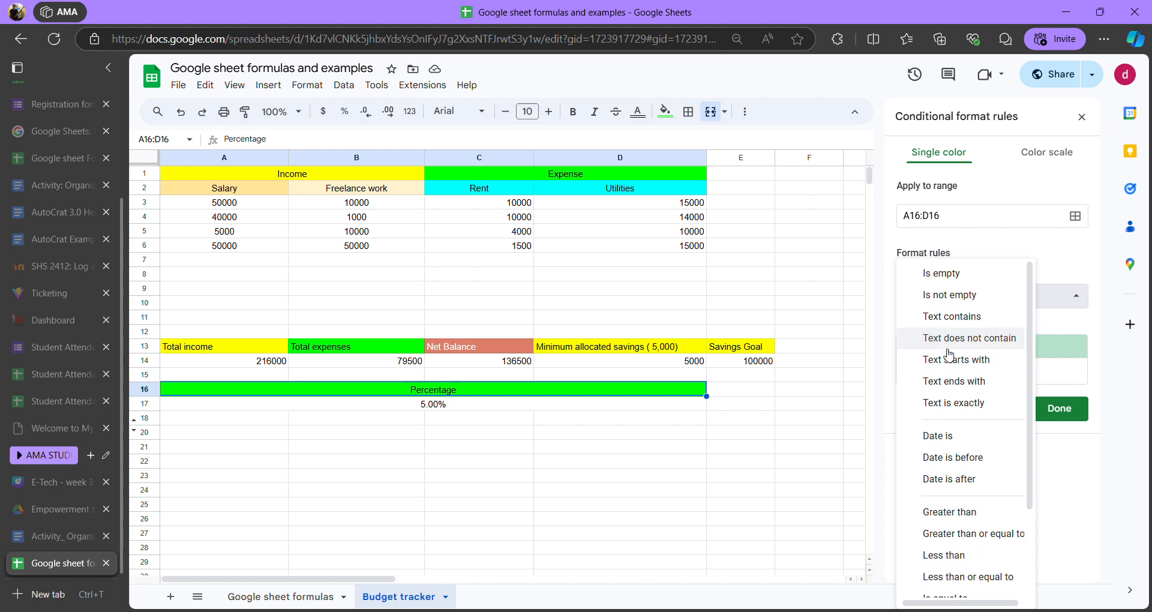
scroll(975, 358, down, 2)
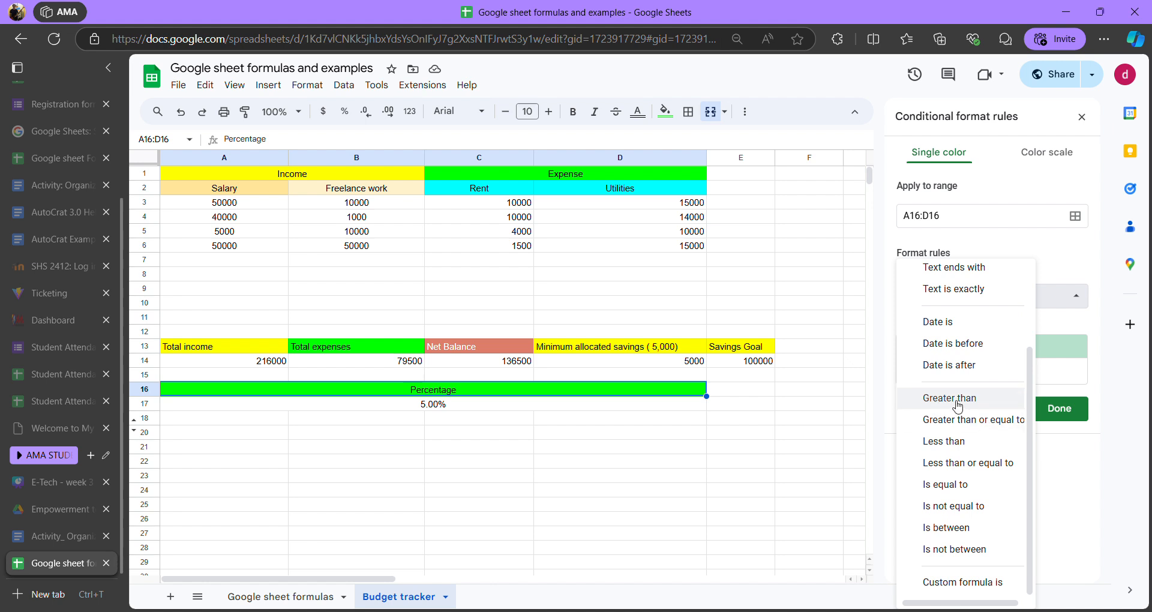
click(954, 399)
click(957, 340)
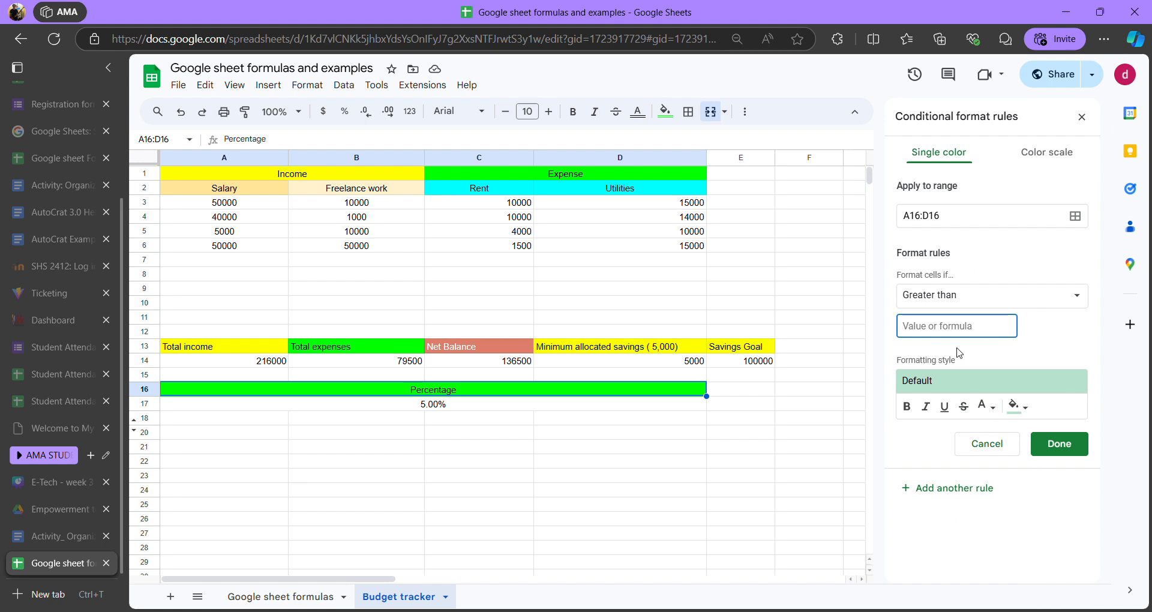
text(1)
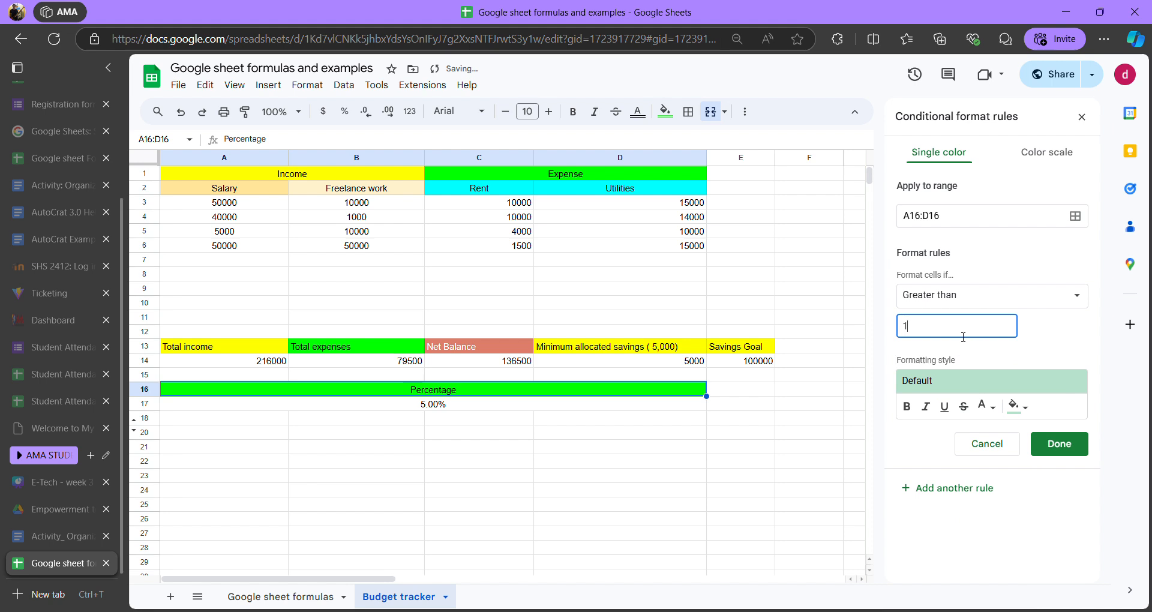
- Change the new rule's condition to Less than 10 and set its fill colour to dark red
click(967, 295)
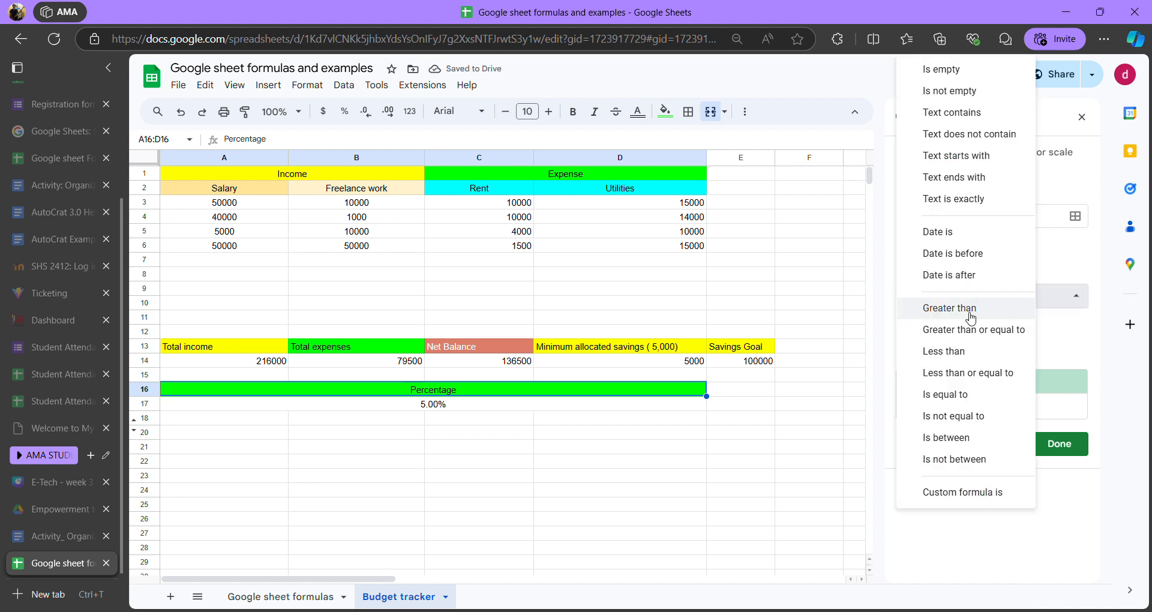
click(958, 351)
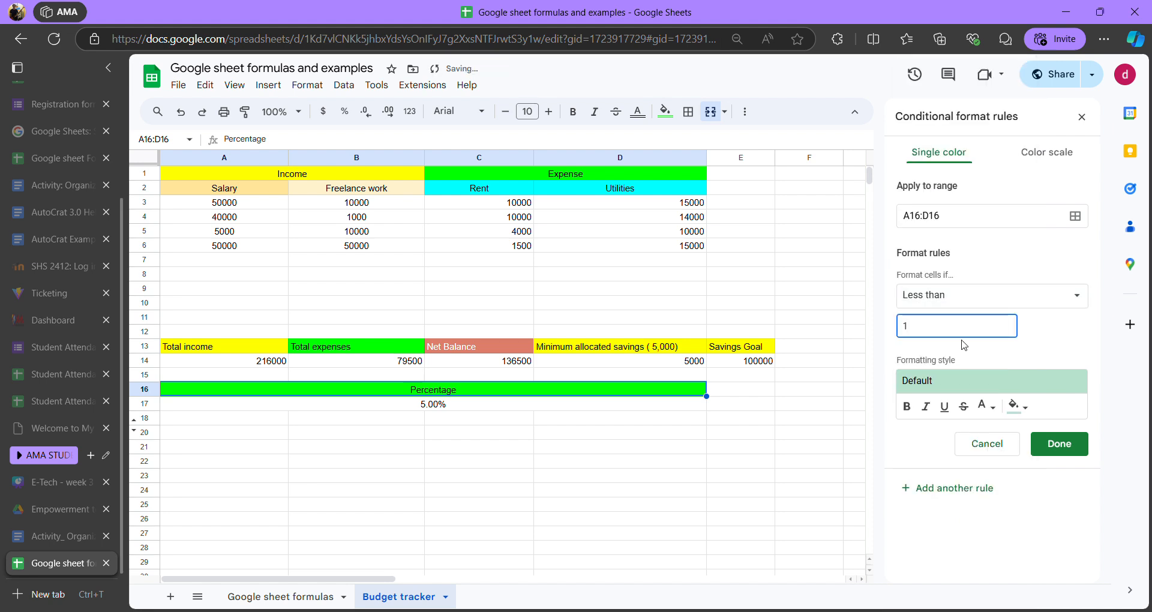
text(0)
click(1022, 408)
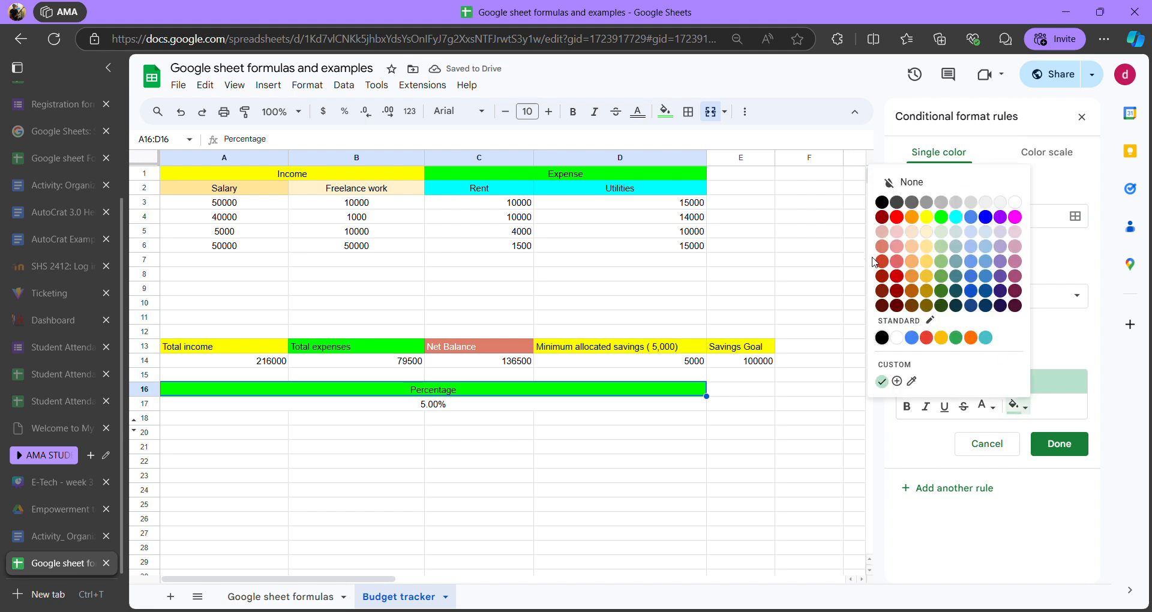
click(896, 276)
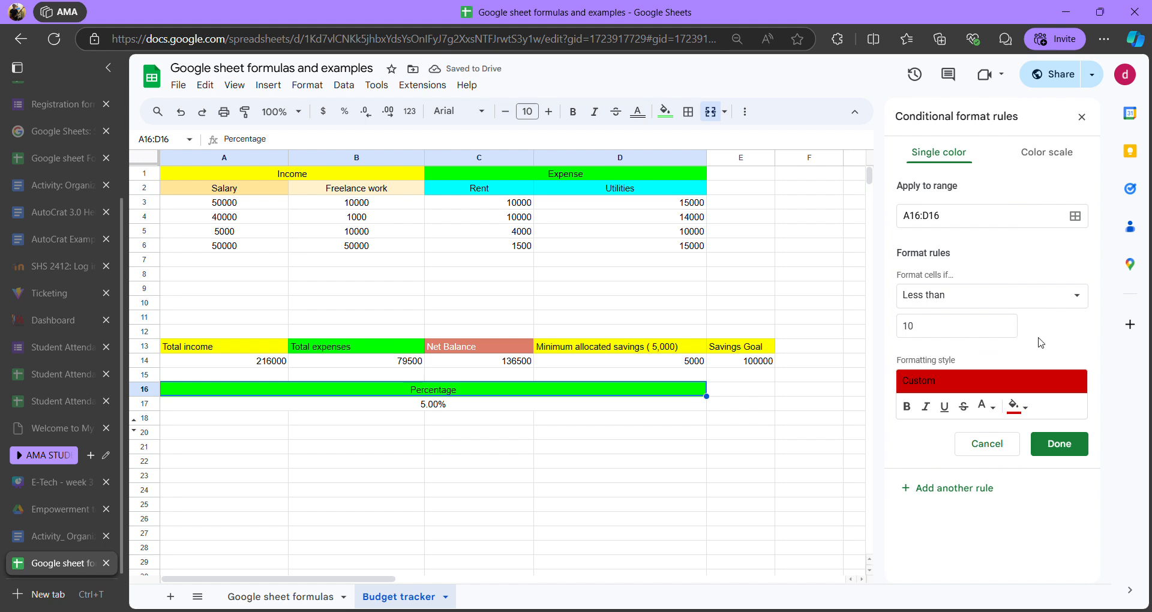
- Save the Less than 10 rule and change the row 16 heading to "Percentage 10" to test it
click(1057, 447)
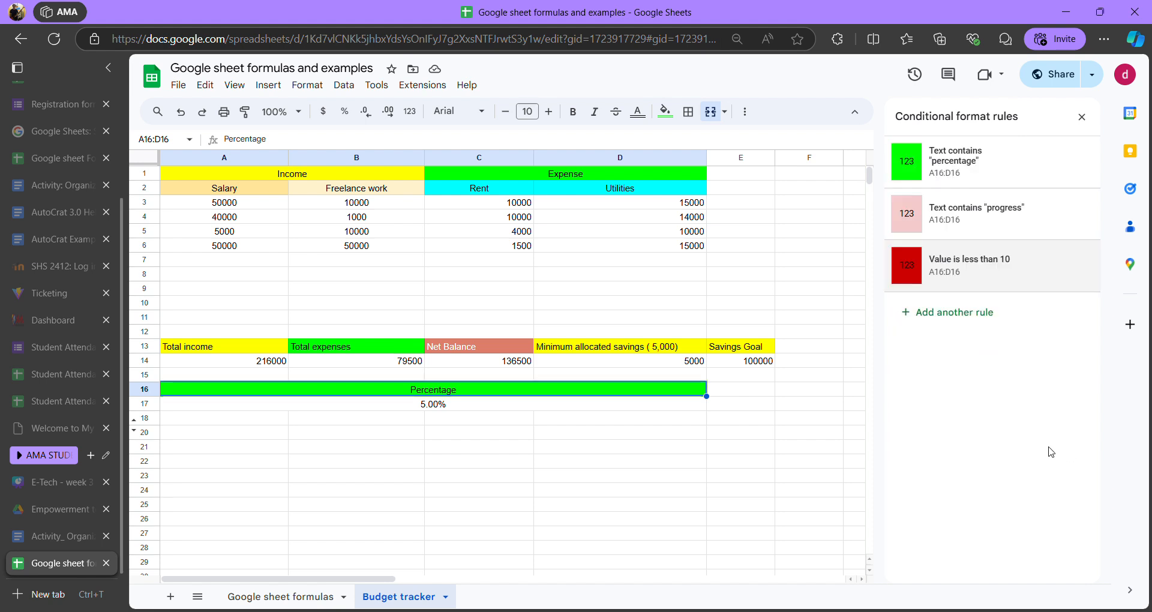
double_click(507, 393)
text(10)
key(Return)
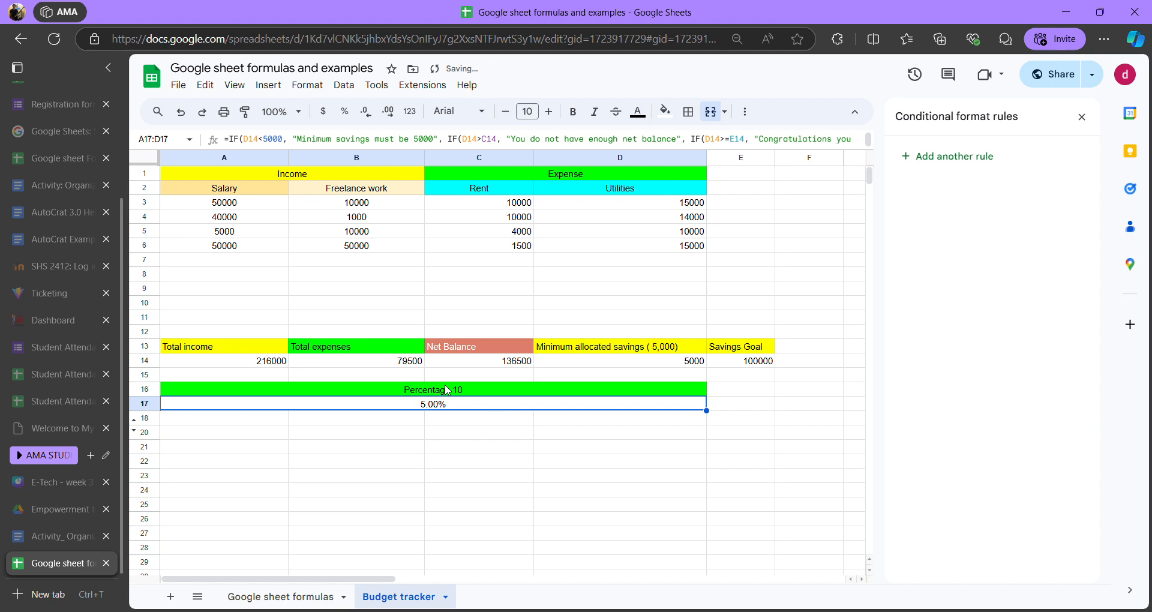
click(478, 390)
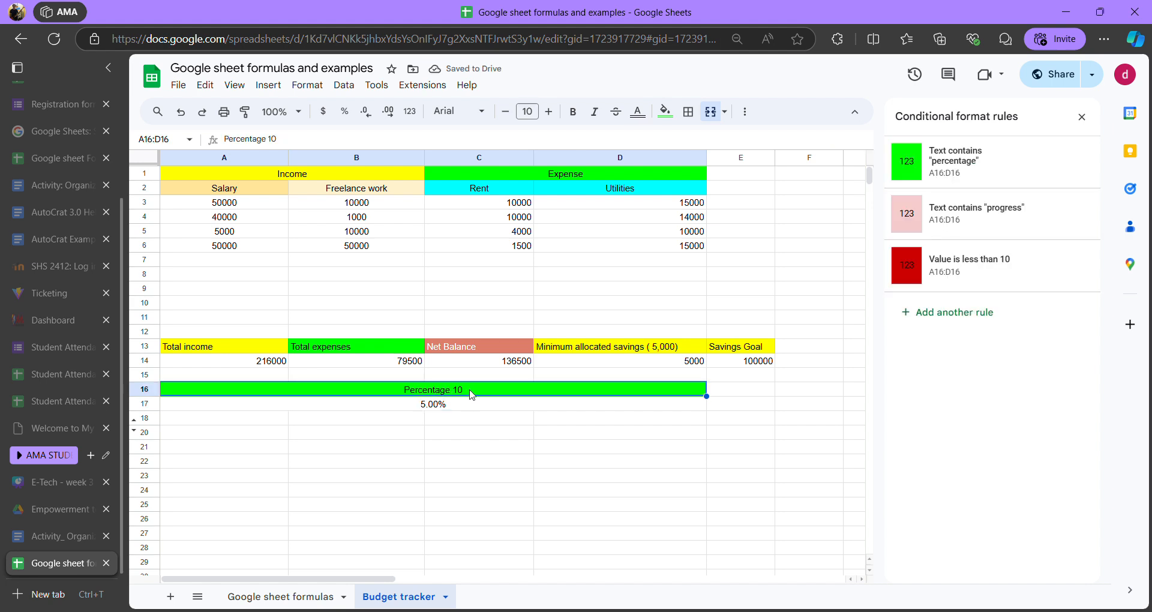
- Replace the row 16 heading text with the value 9 to trigger the Less than 10 rule
double_click(470, 395)
key(BackSpace)
key(BackSpace)
key(BackSpace)
key(BackSpace)
key(BackSpace)
key(BackSpace)
key(BackSpace)
key(BackSpace)
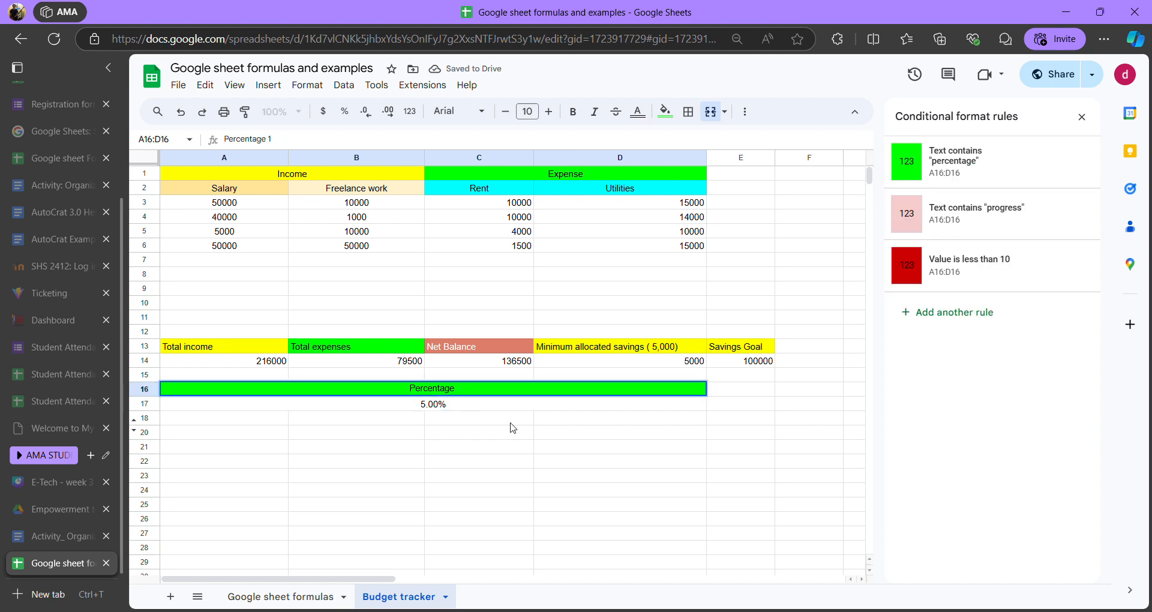
key(BackSpace)
key(BackSpace)
key(BackSpace)
key(BackSpace)
key(BackSpace)
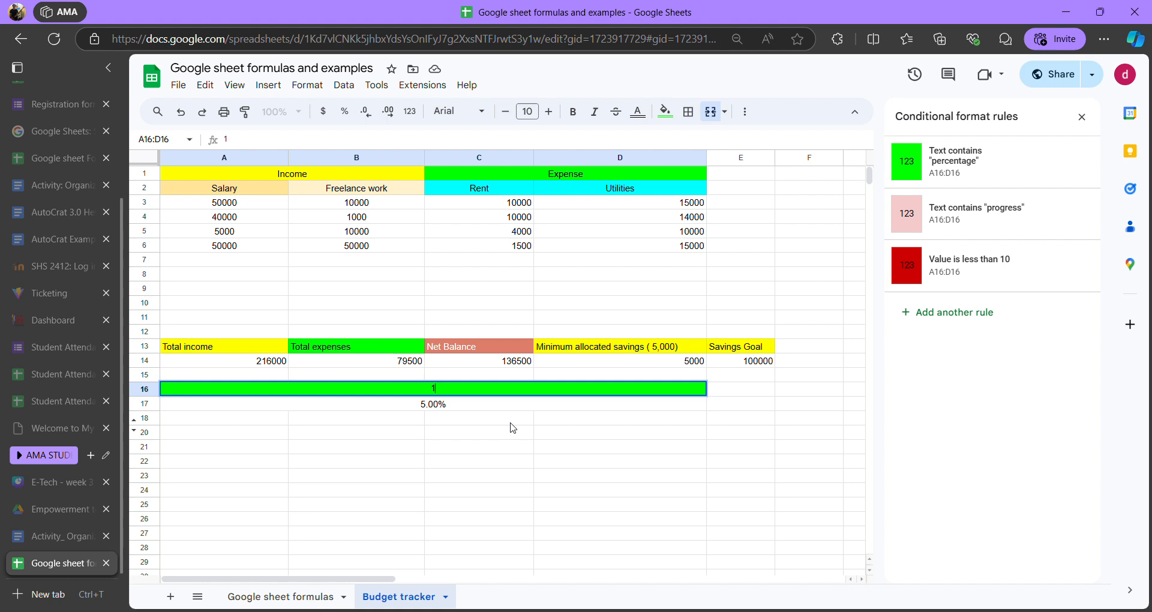
text(9)
key(Return)
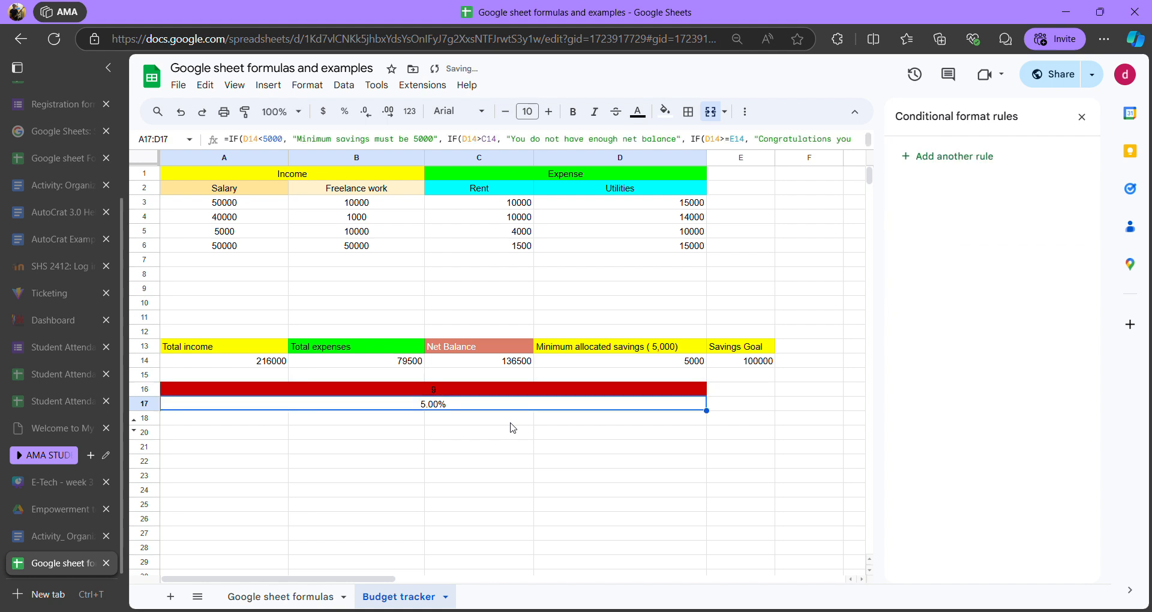
- Review the condition and value of the Less than 10 rule applied to A16:D16
click(475, 390)
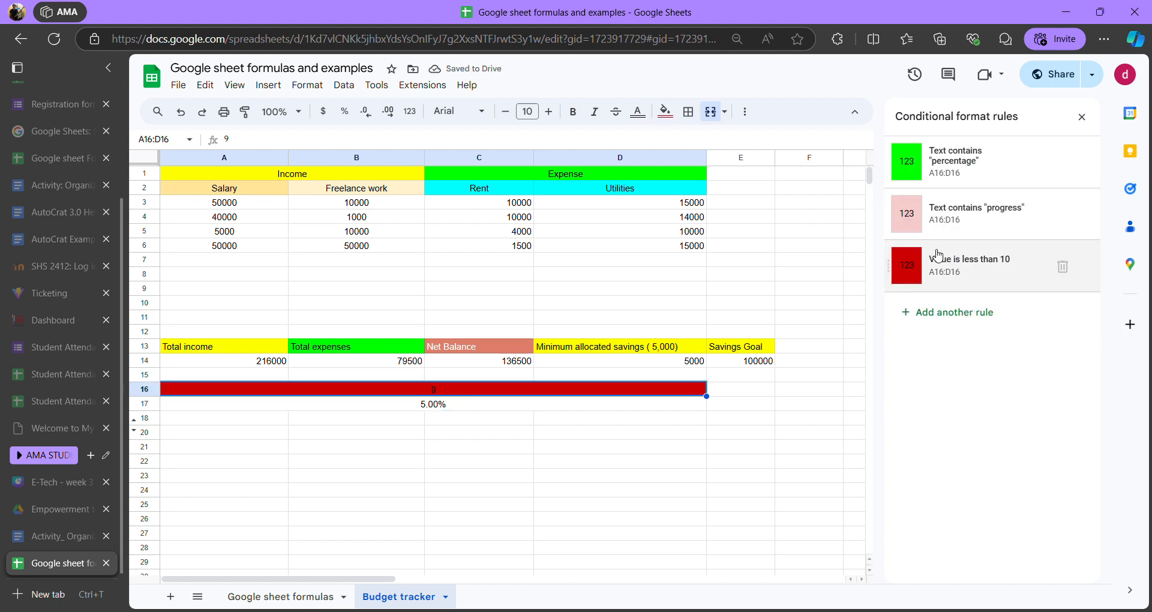
click(975, 265)
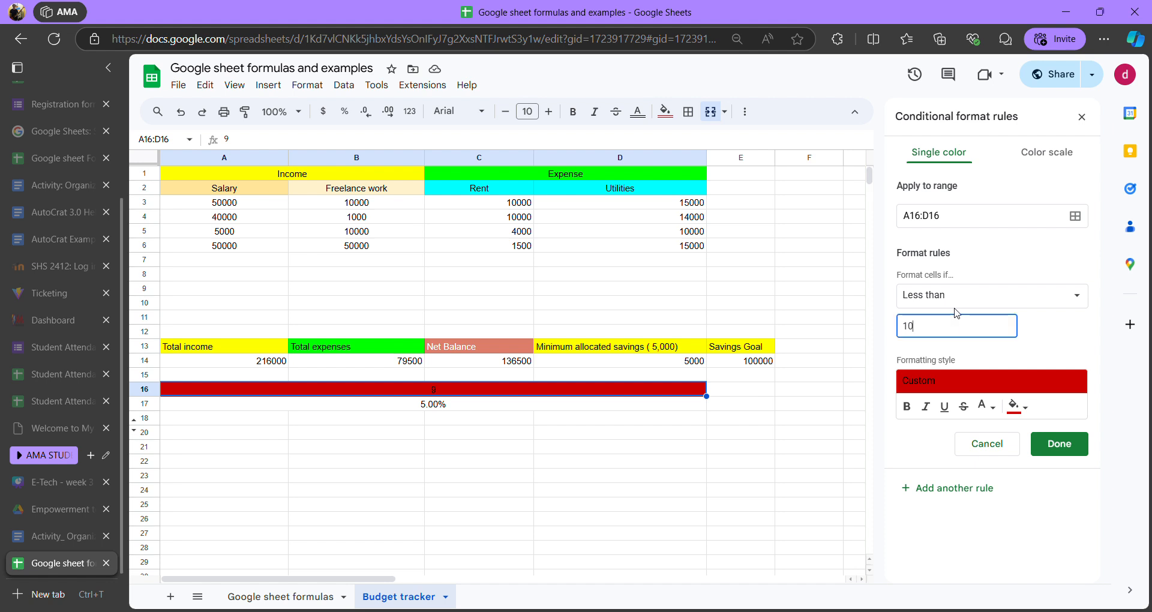
click(942, 325)
click(943, 256)
click(930, 326)
click(1060, 447)
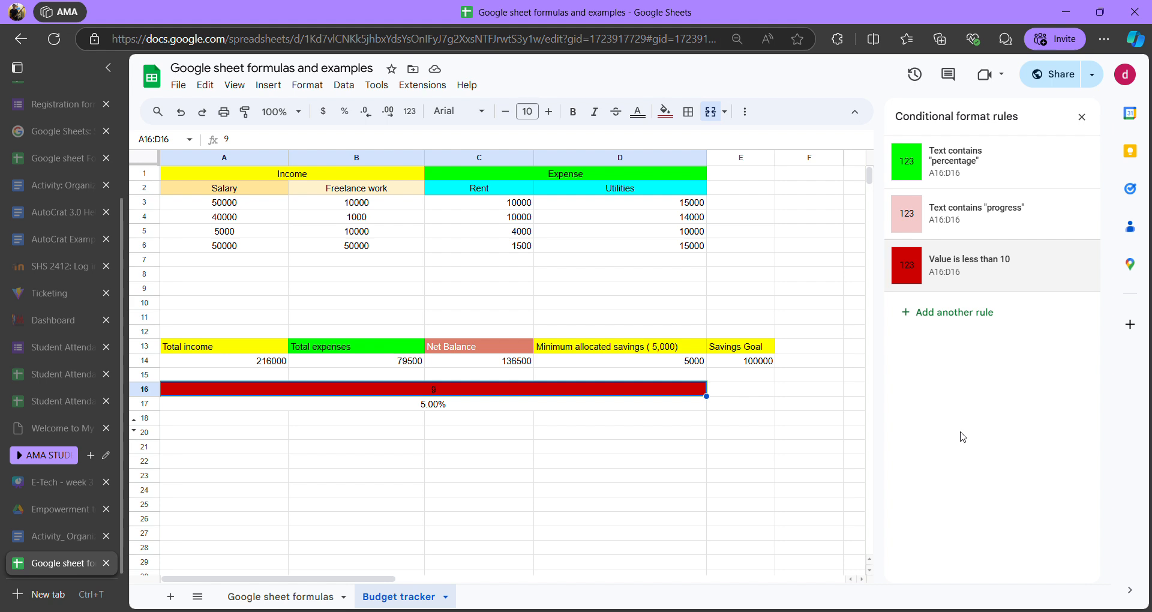
- Add a conditional formatting rule for A16:D16 with the Greater than or equal to condition, value 10 and the default style
click(945, 318)
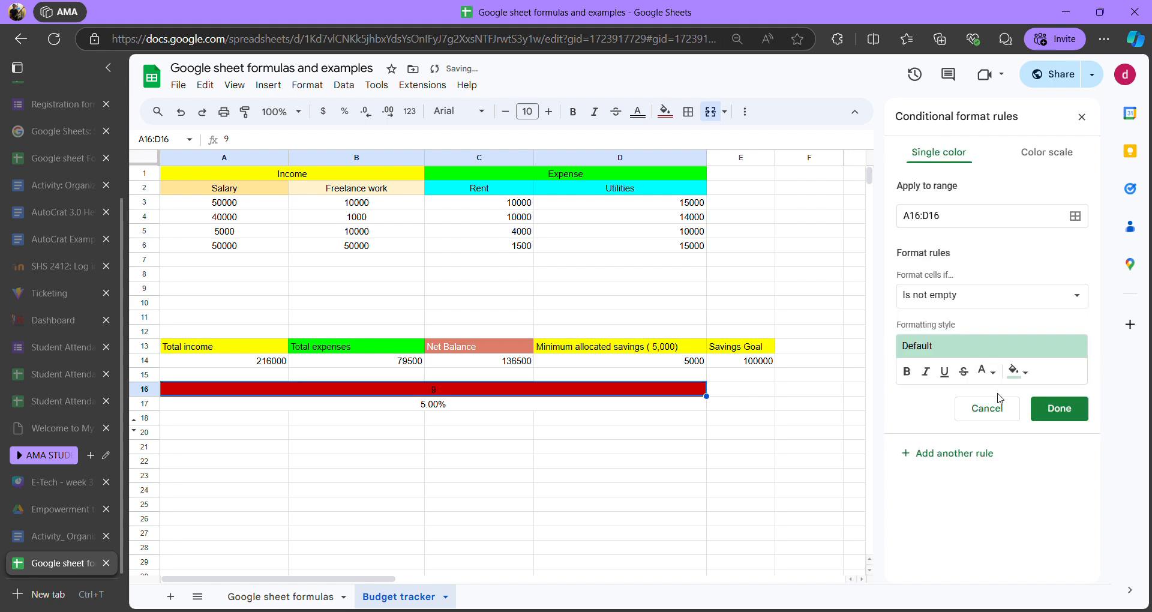
click(963, 297)
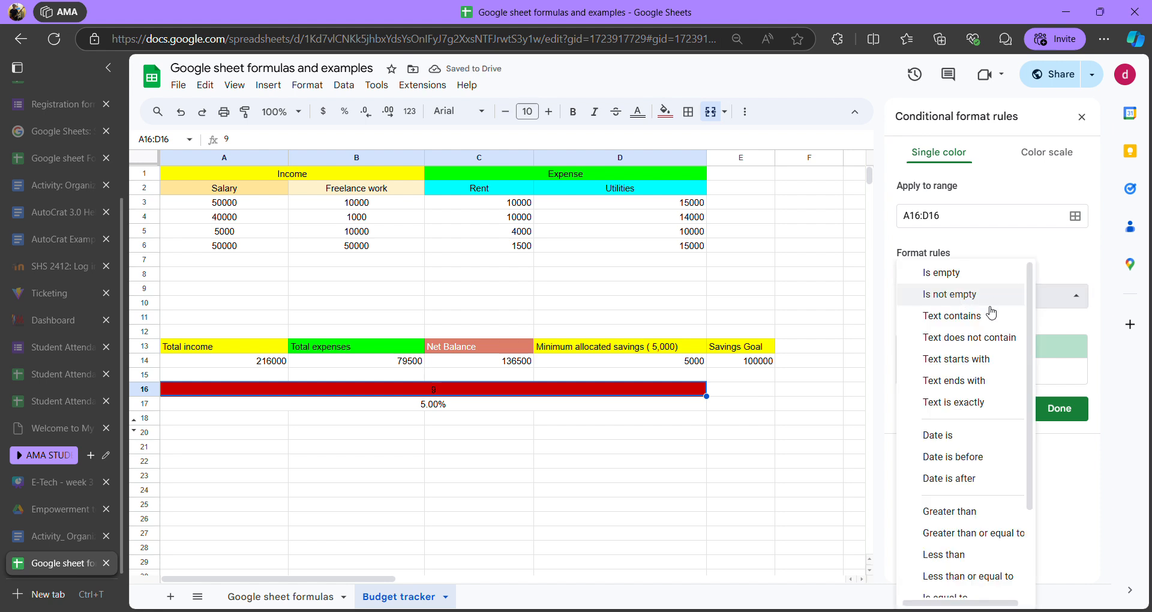
scroll(969, 498, down, 2)
click(976, 397)
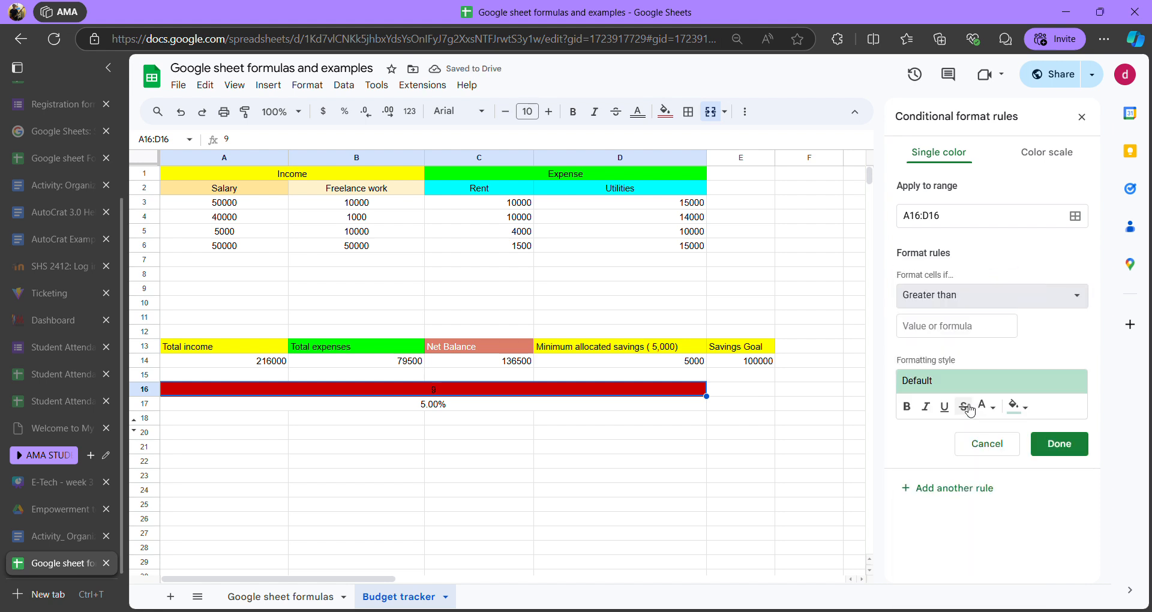
click(946, 304)
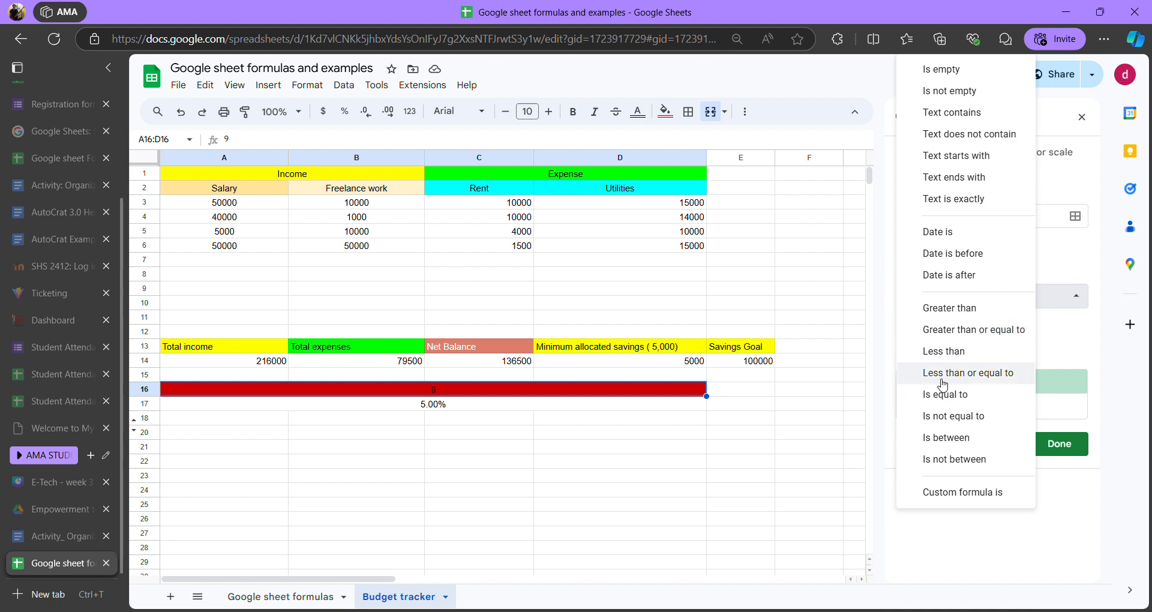
click(983, 333)
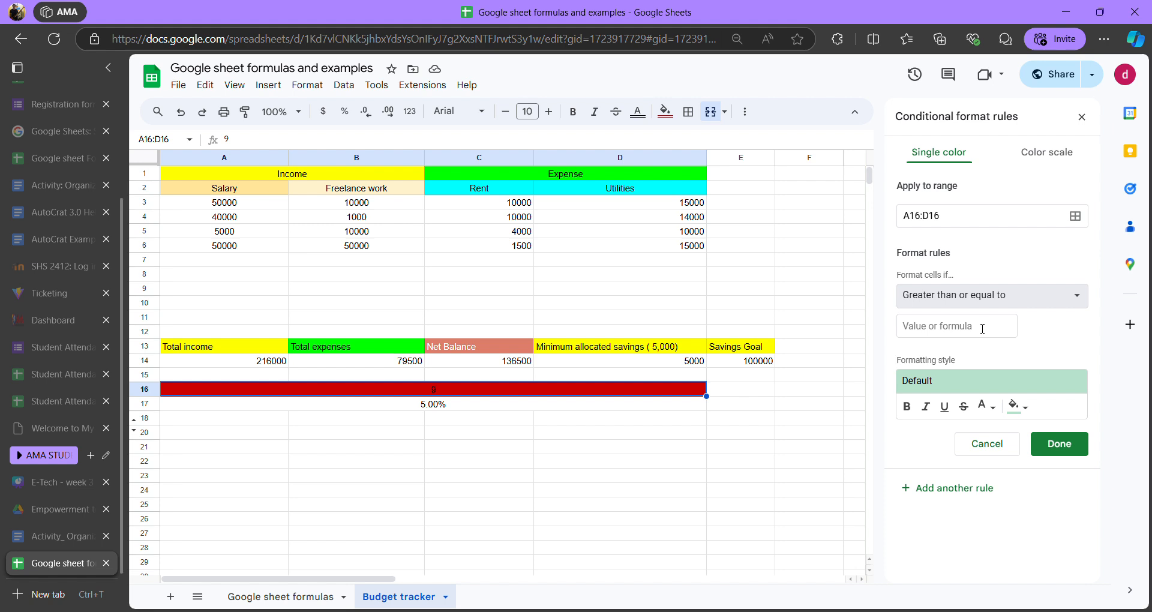
click(982, 329)
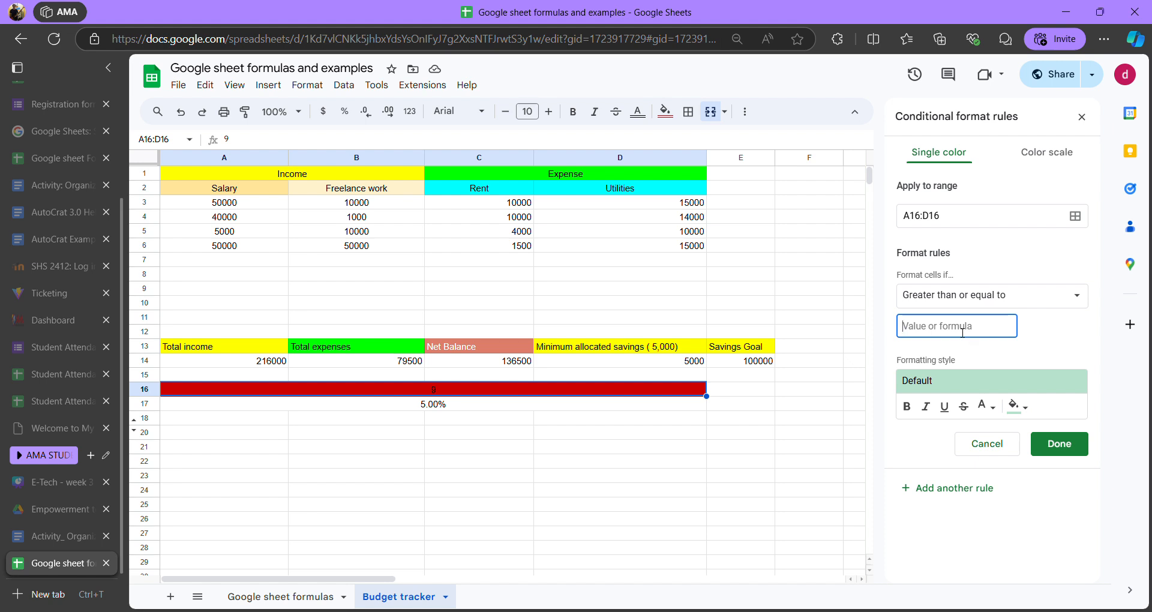
text(10)
click(1058, 444)
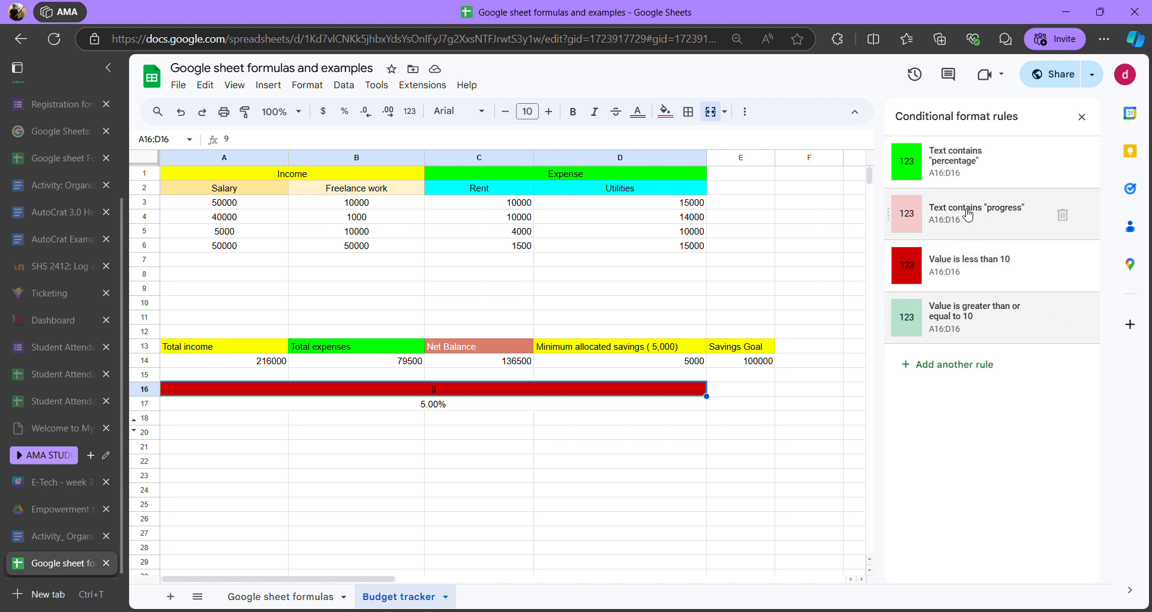
- Test the Greater than or equal to rule by entering 10 and 40 in turn in the merged row 16 cell
double_click(459, 393)
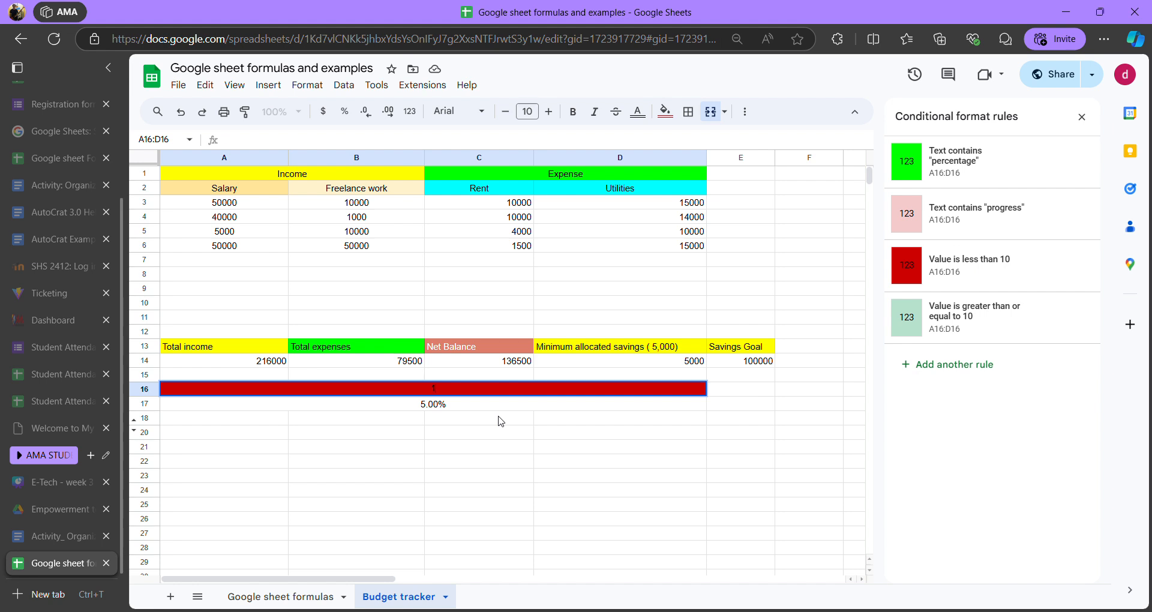
text(10)
key(Return)
click(501, 398)
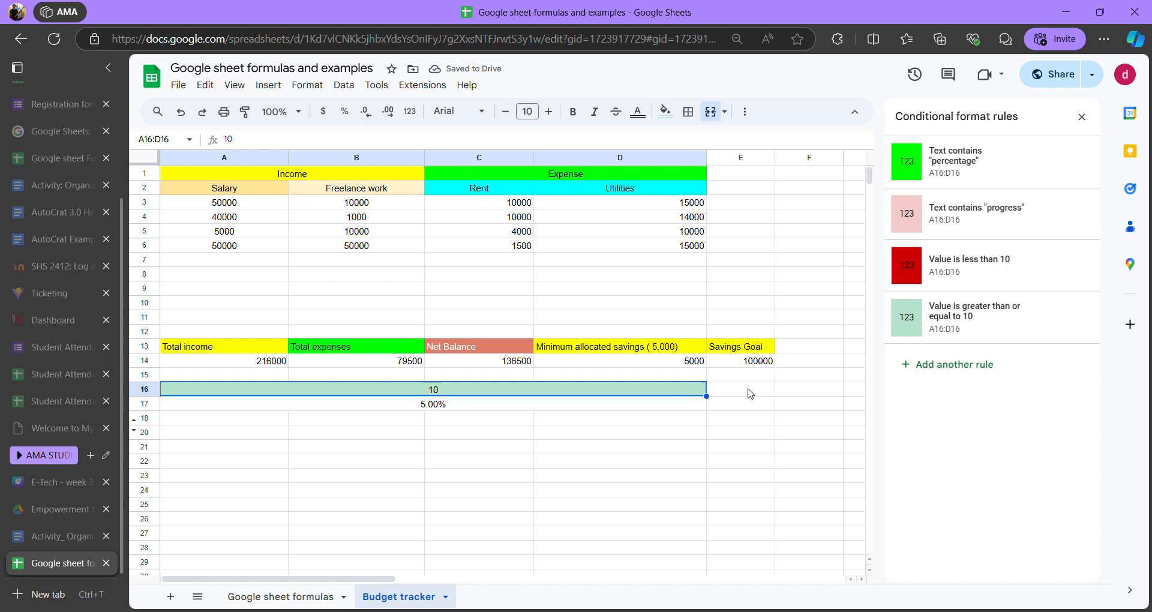
text(40)
key(Return)
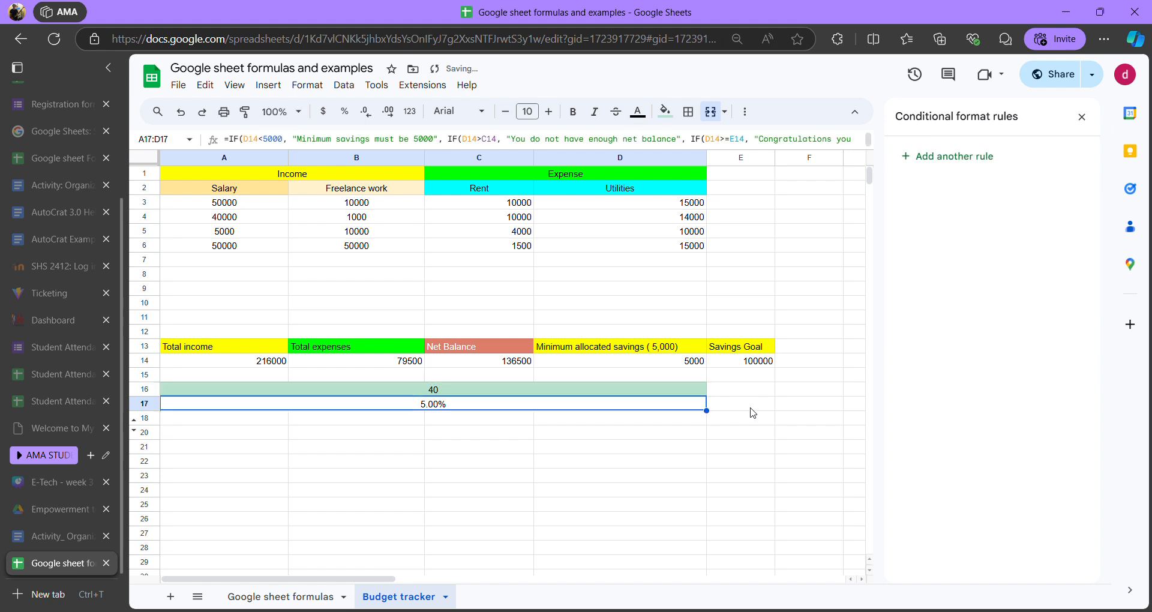
click(682, 391)
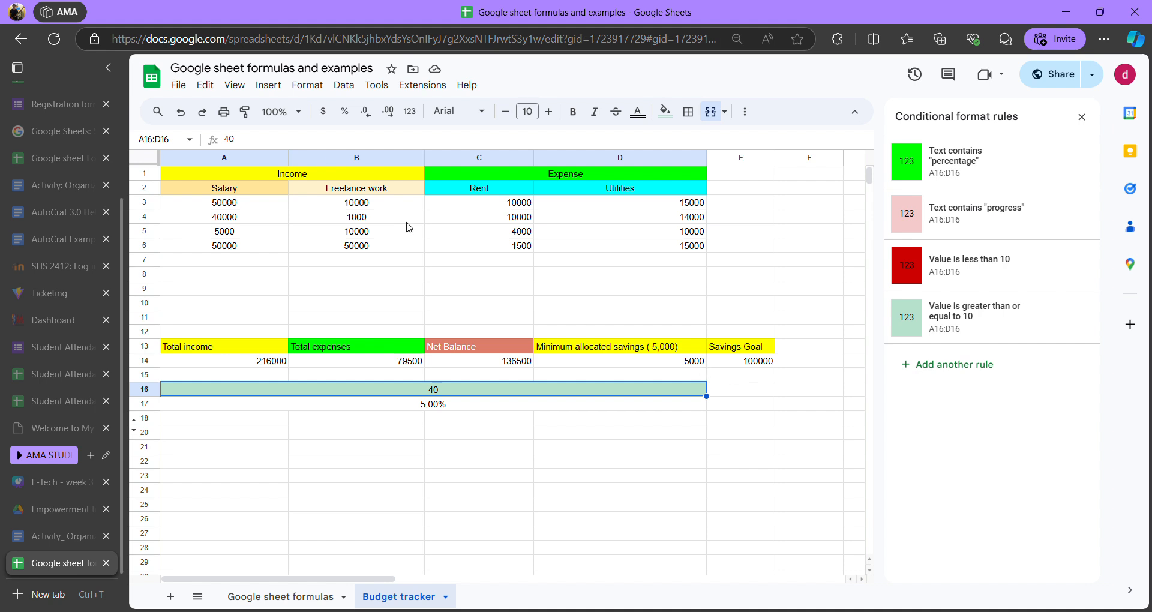
click(540, 406)
click(540, 392)
click(474, 406)
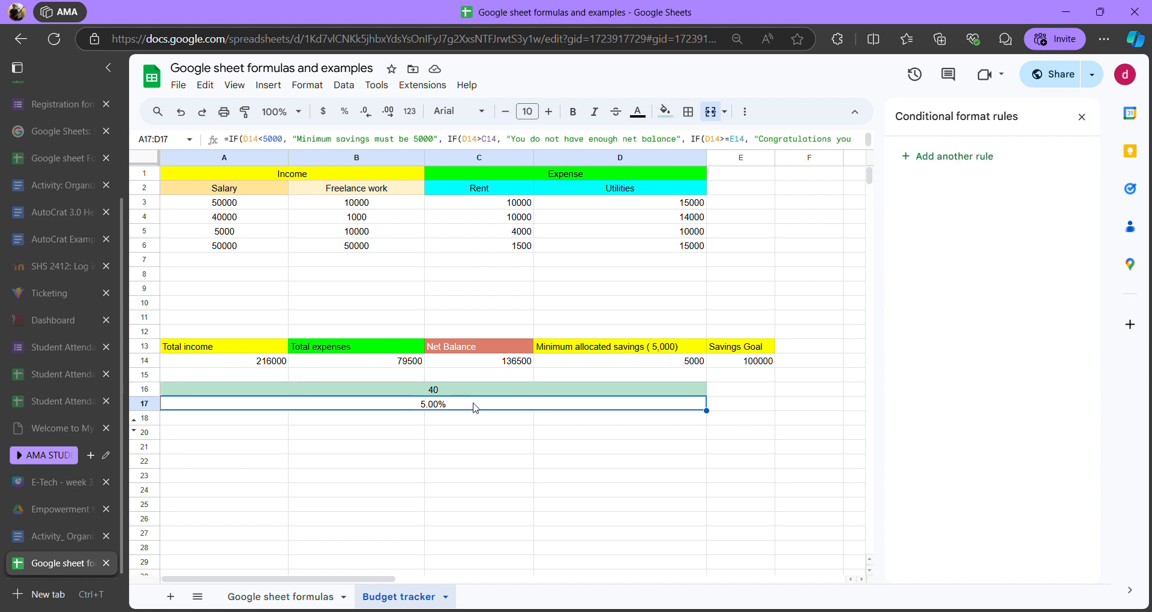
click(486, 393)
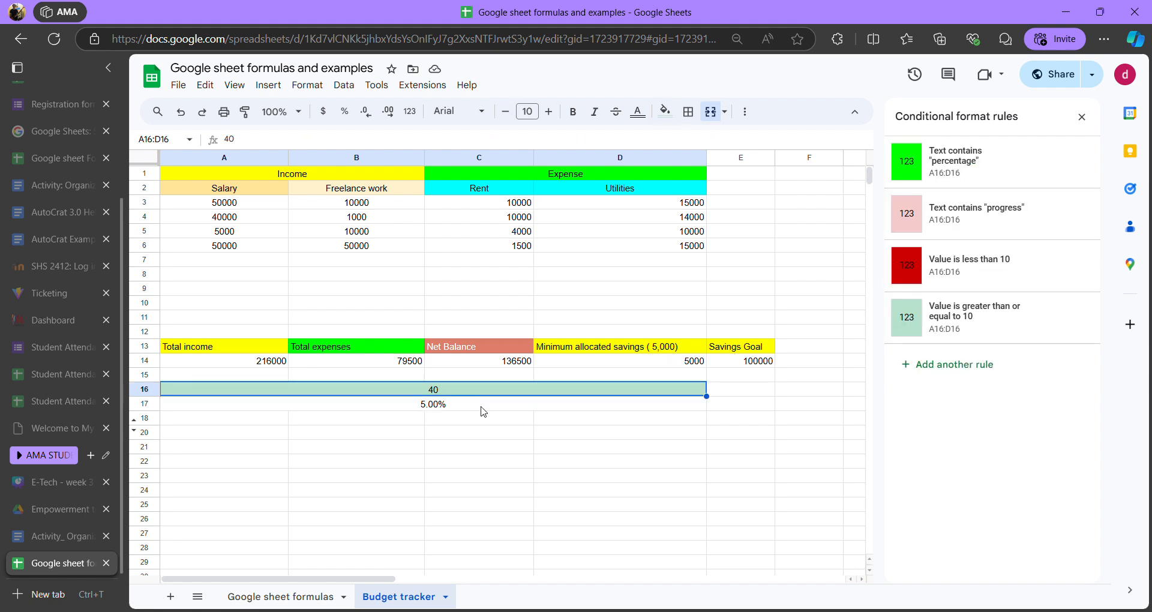
click(482, 405)
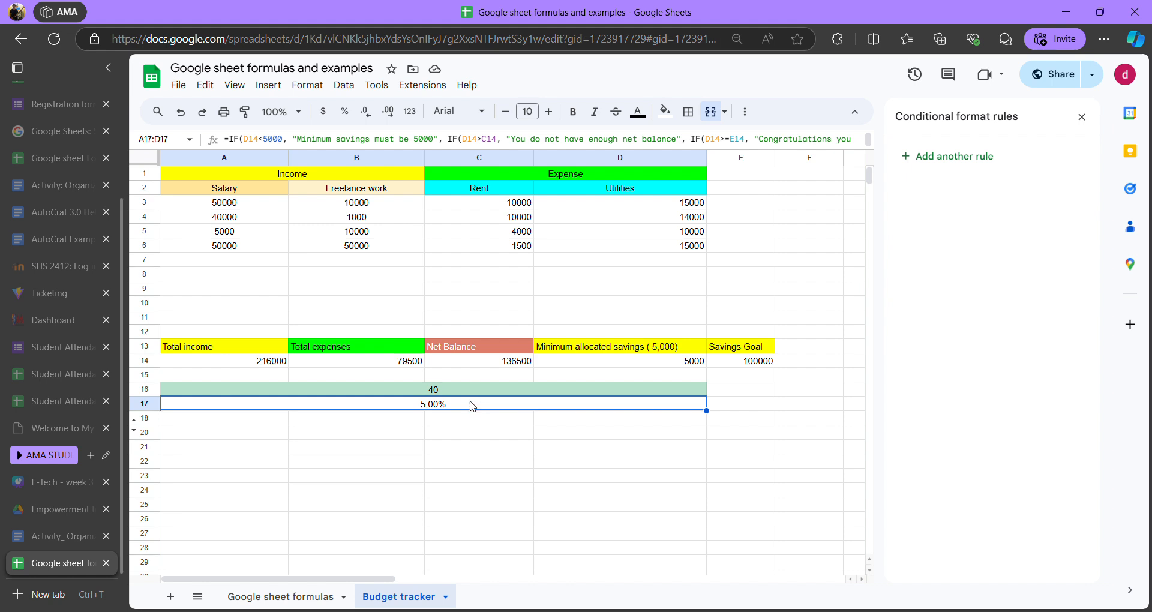
double_click(472, 407)
drag(475, 376, 475, 396)
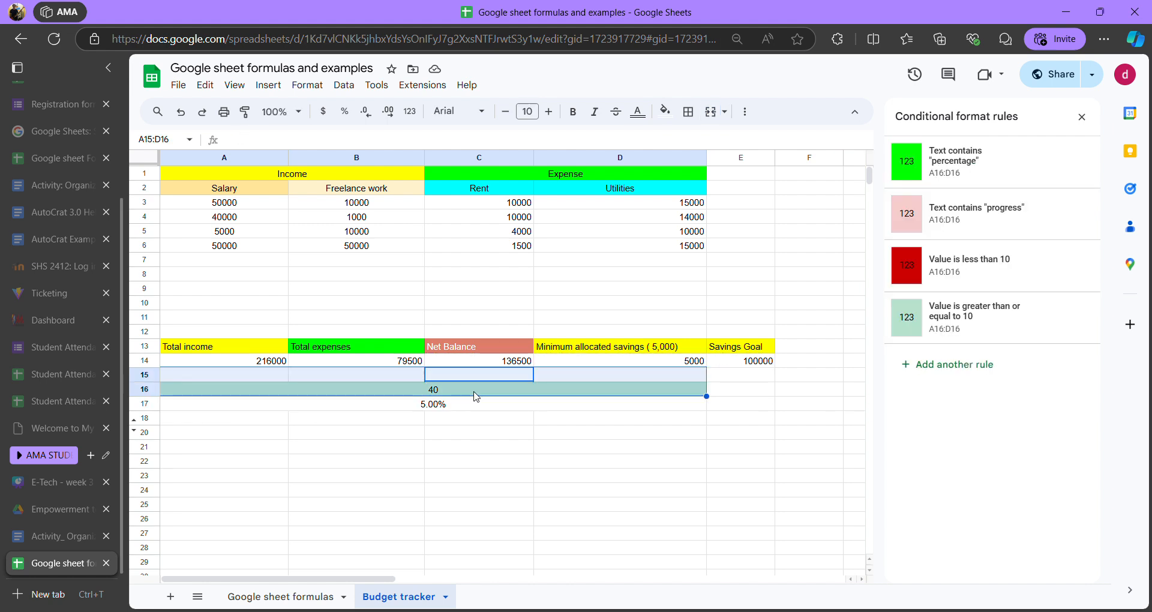
click(477, 394)
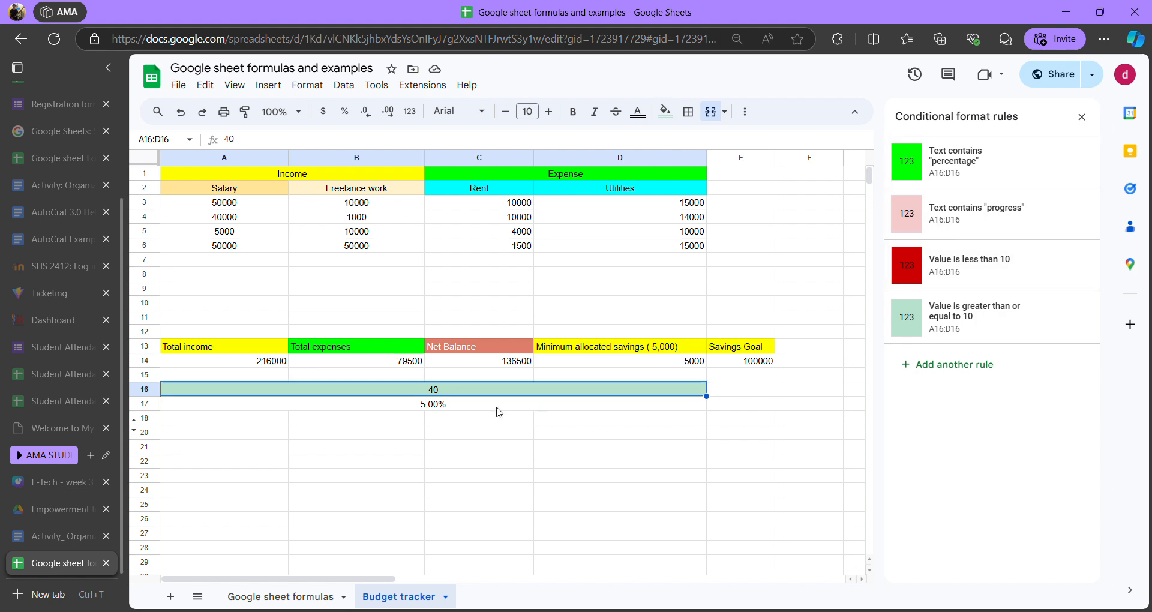
click(497, 407)
double_click(509, 409)
click(491, 452)
click(485, 405)
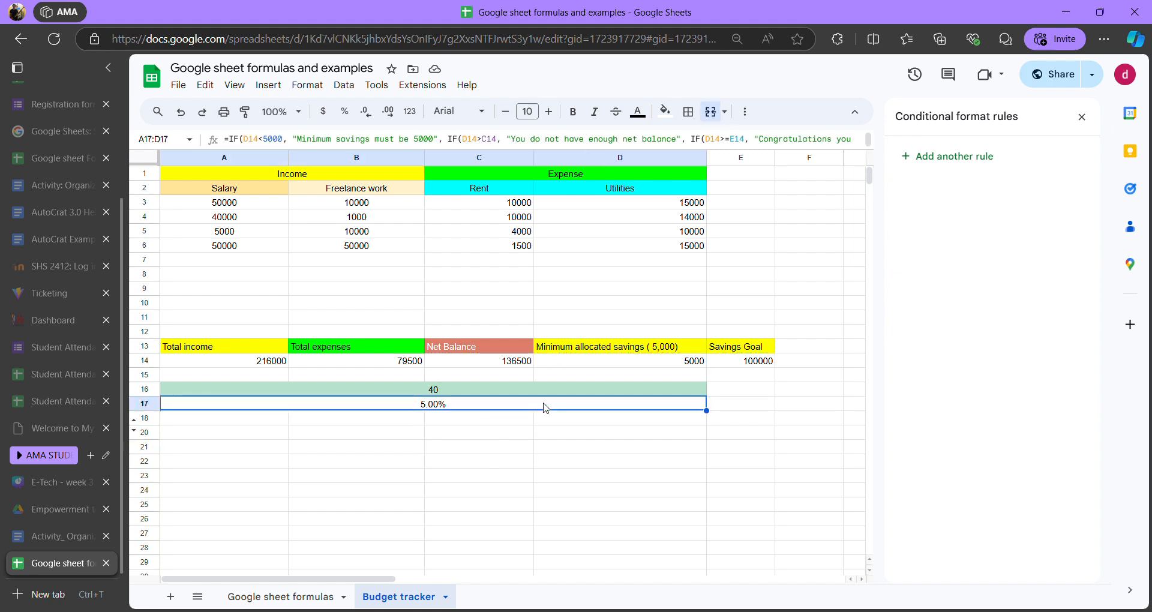
click(542, 392)
click(509, 408)
click(511, 393)
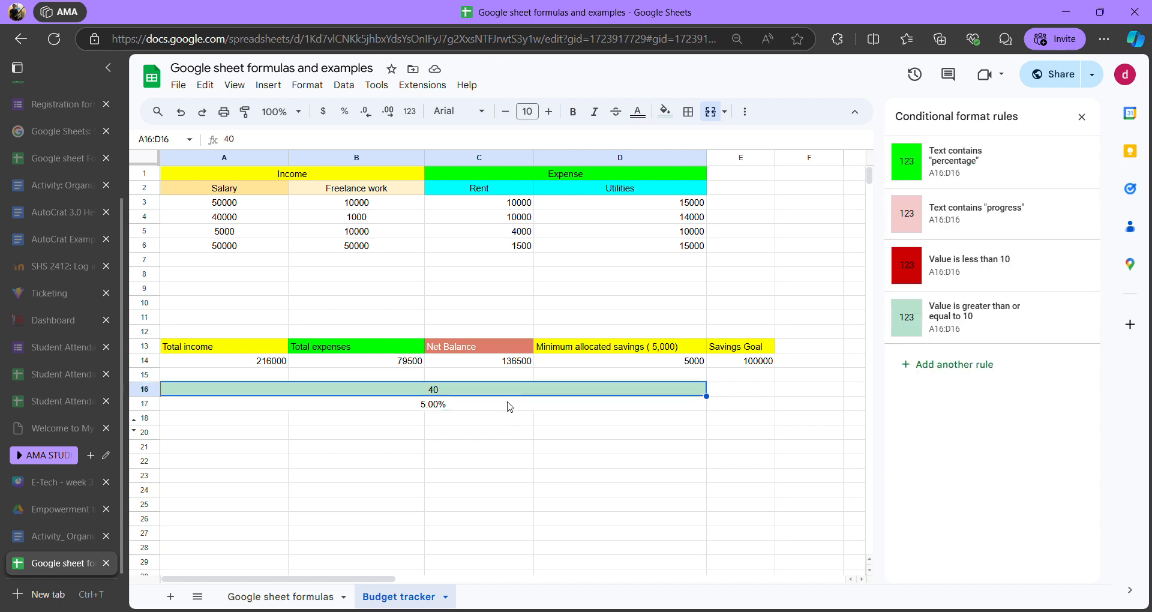
click(515, 407)
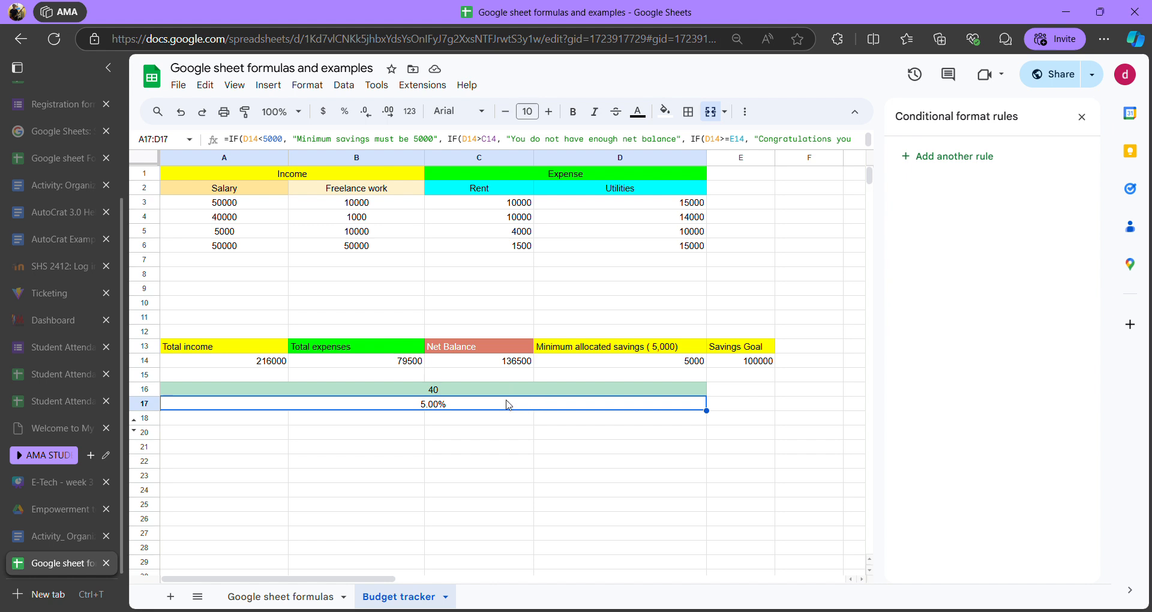
- Replace the value in the merged row 16 cell with the heading text "Progess"
click(470, 394)
double_click(468, 391)
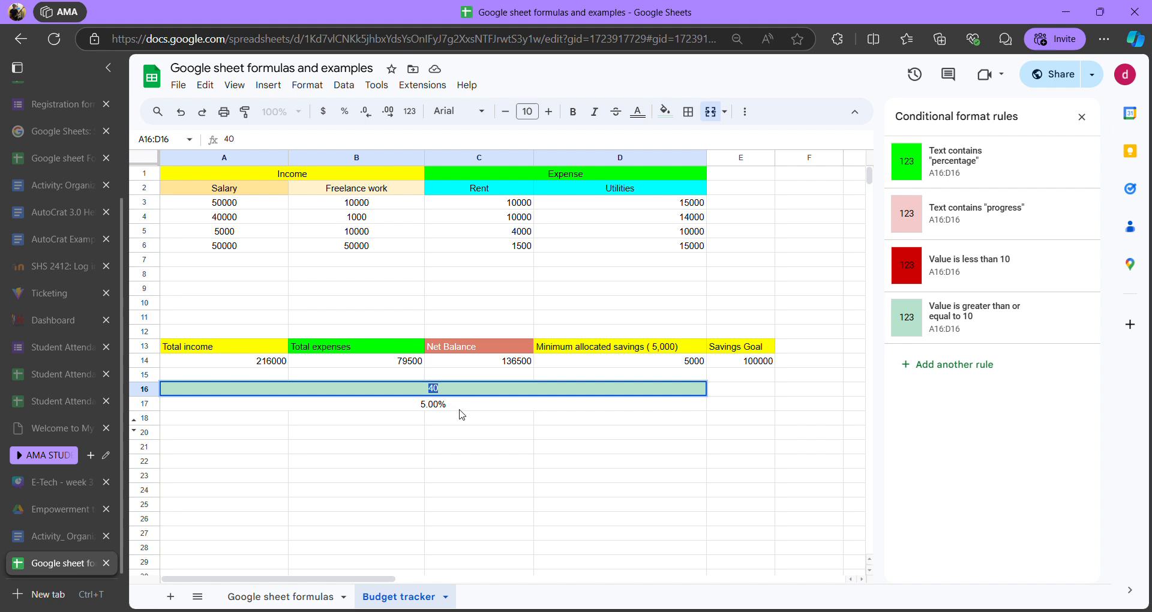
key(BackSpace)
text(Progess)
key(Return)
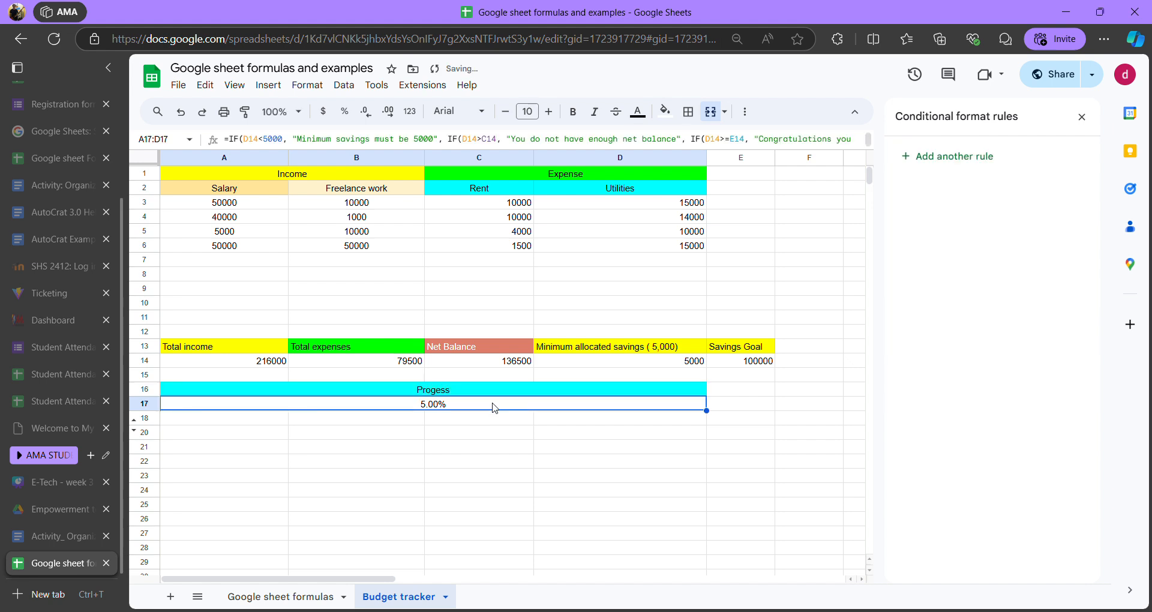
- Delete the Greater than or equal to 10 rule and the Less than 10 rule from A16:D16
click(534, 389)
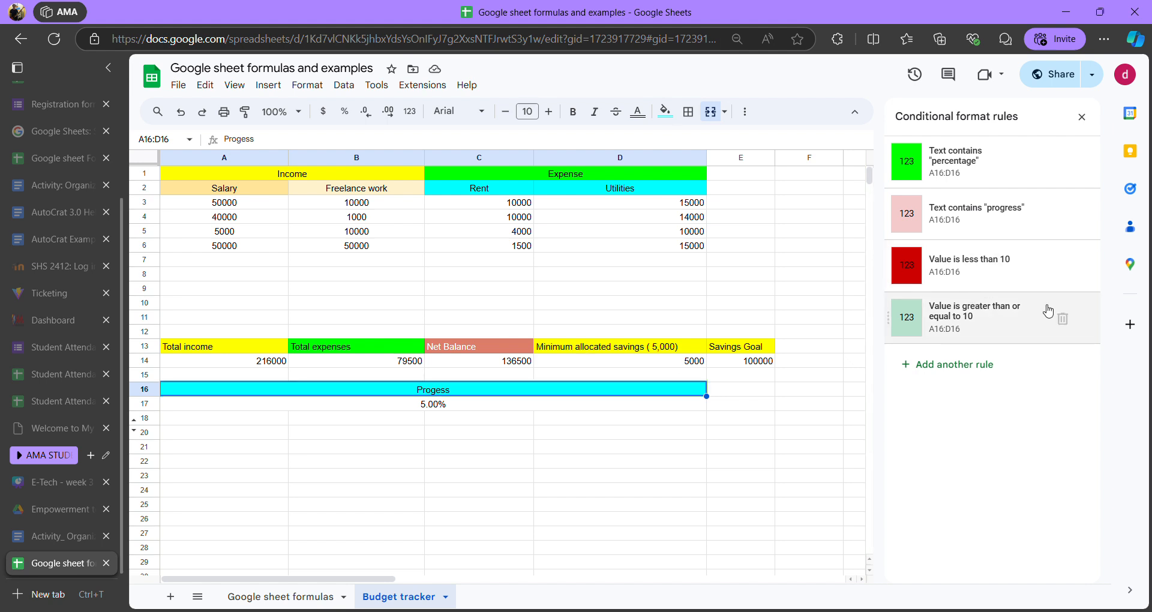
click(1063, 319)
click(1063, 268)
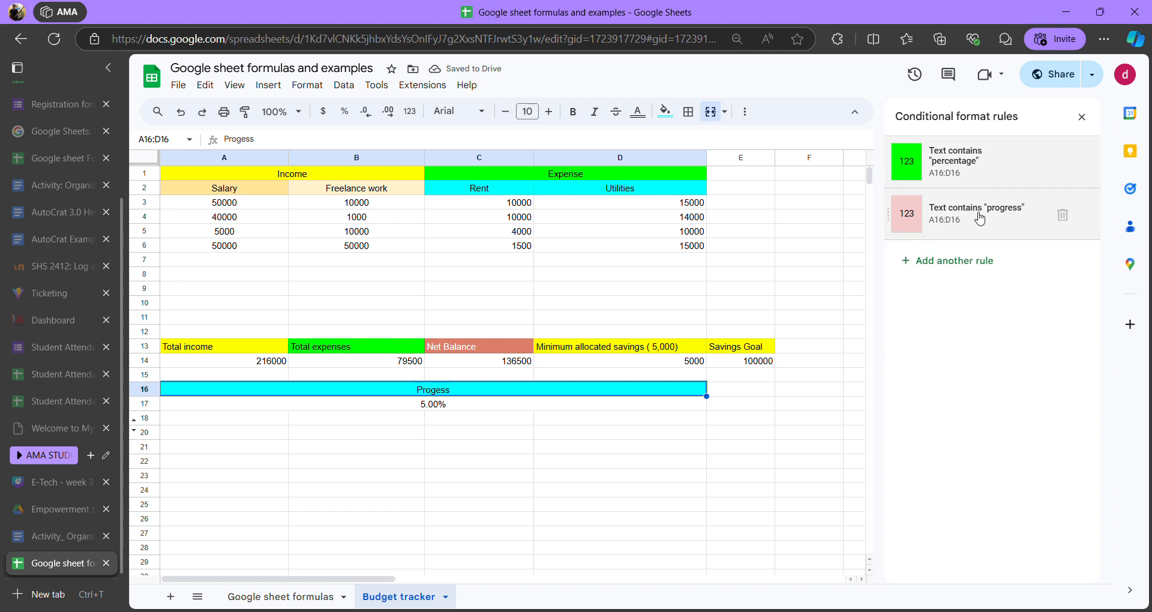
- Close the opened "percentage" rule and bring up the list of conditional formatting rules for A16:D16 again
key(Return)
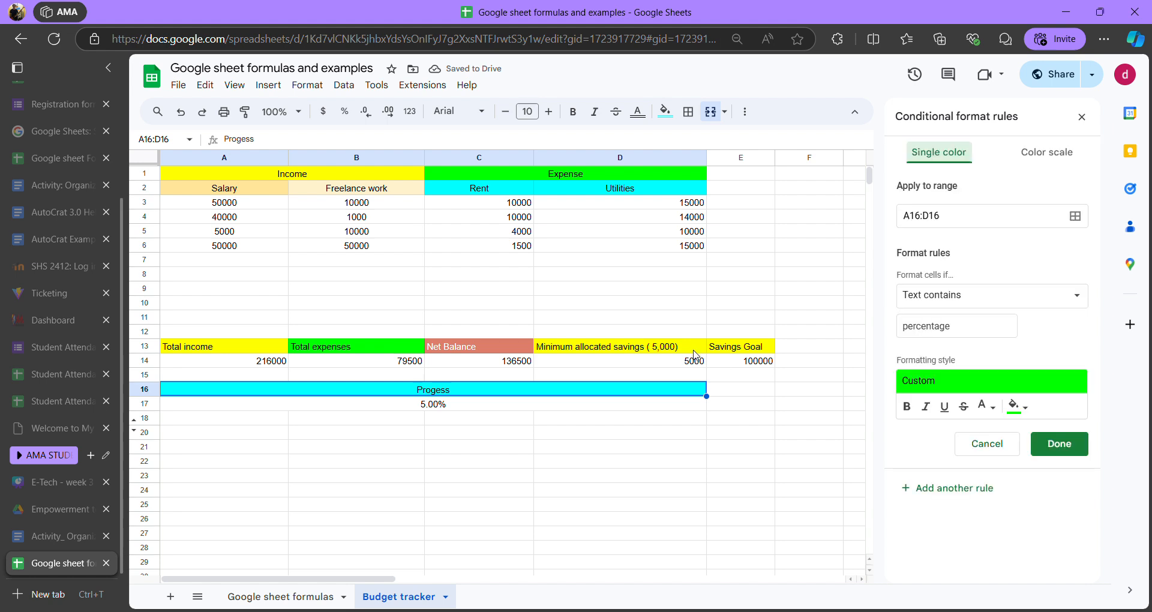
click(1082, 116)
key(Return)
key(Return)
key(Up)
key(Return)
key(Return)
key(Up)
click(309, 84)
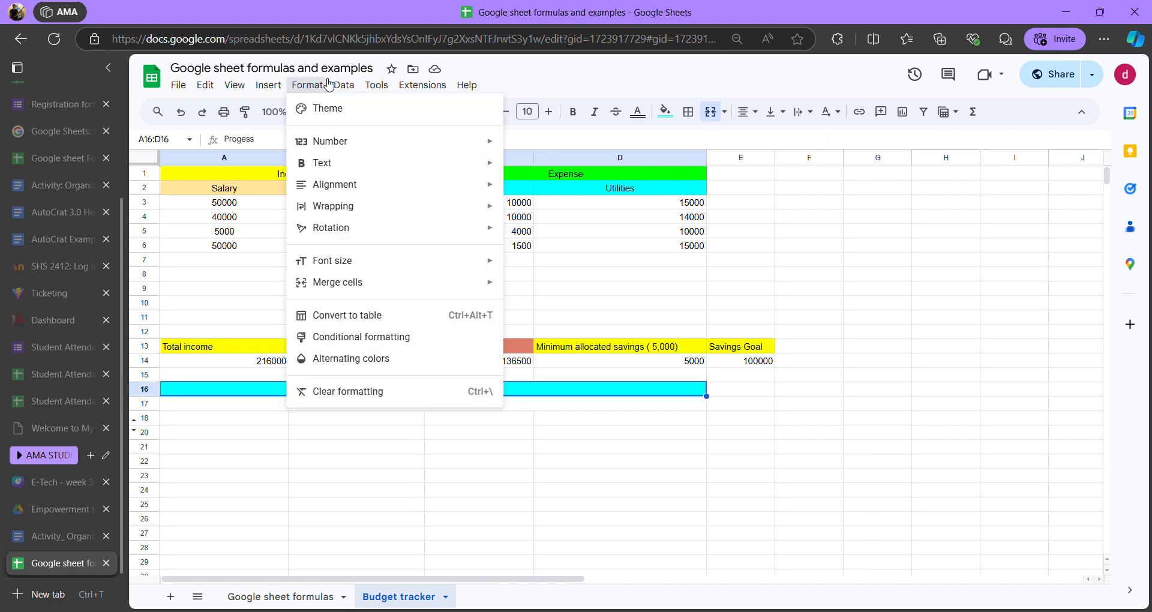
click(363, 337)
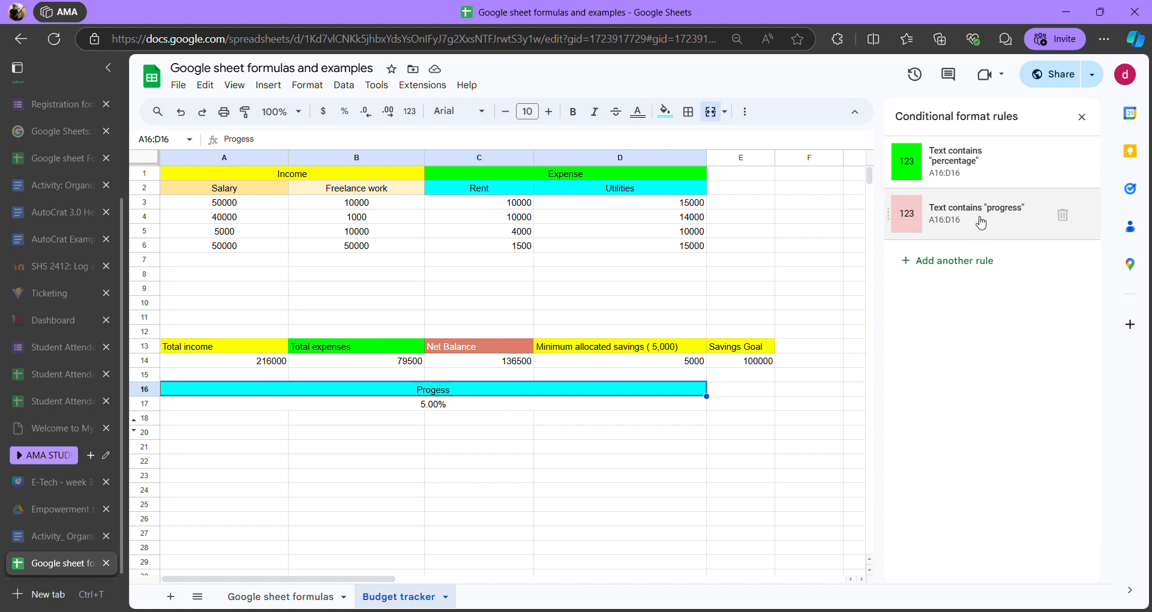
- Review the settings of the Text contains "progress" rule for A16:D16 and return to the rule list
click(981, 222)
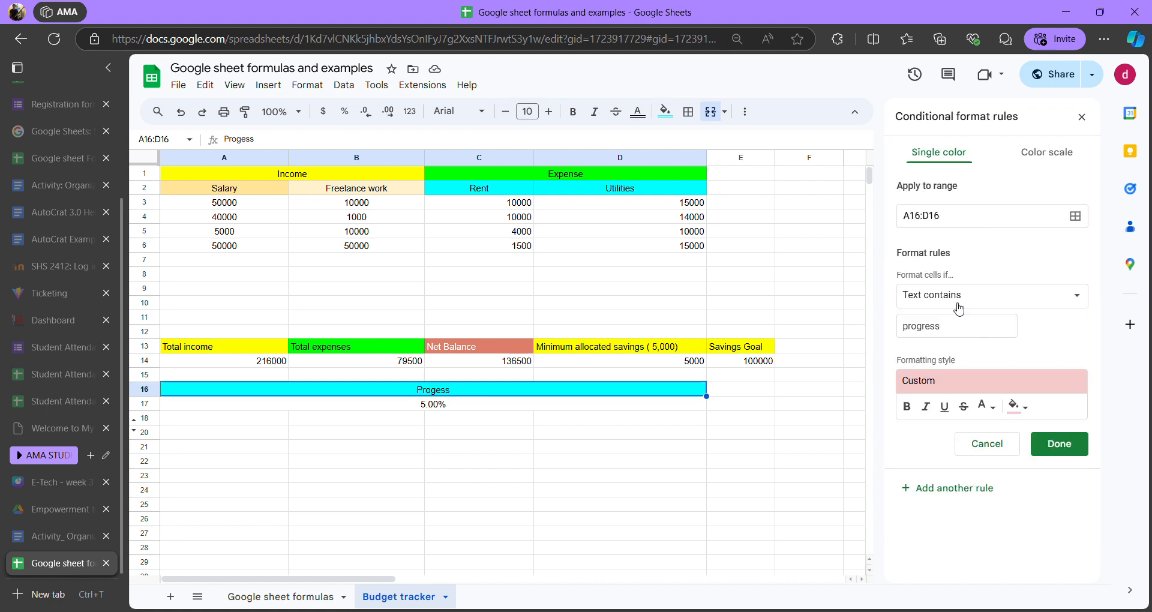
click(954, 331)
click(1058, 444)
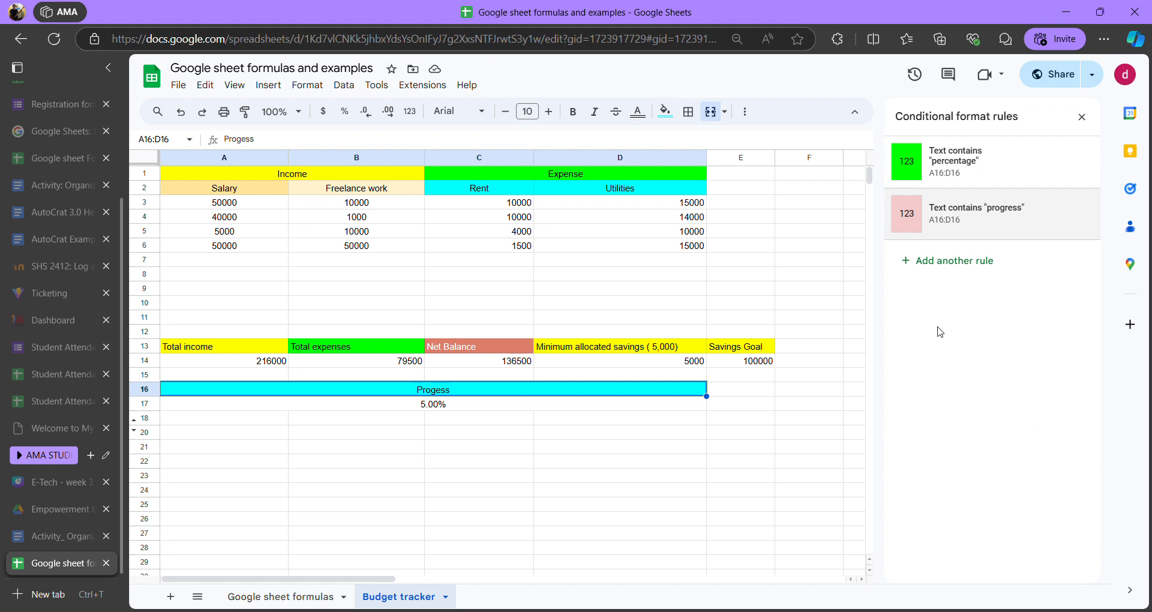
- Replace the heading text in the merged row 16 cell with lowercase "progess" and reselect the cell
text(Pro)
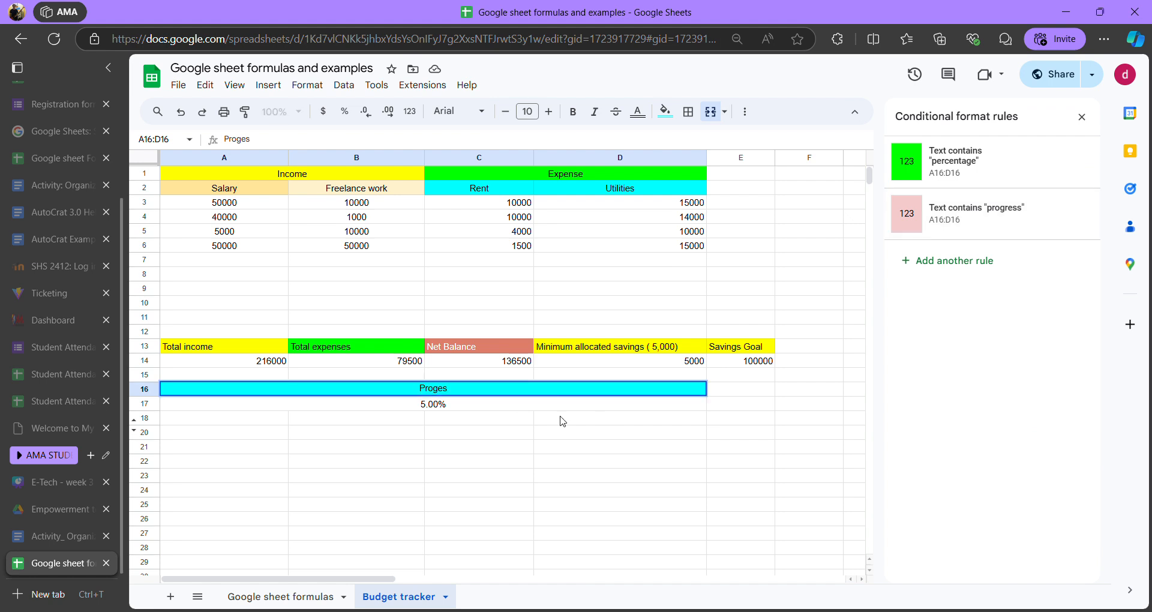
text(rogess)
key(Return)
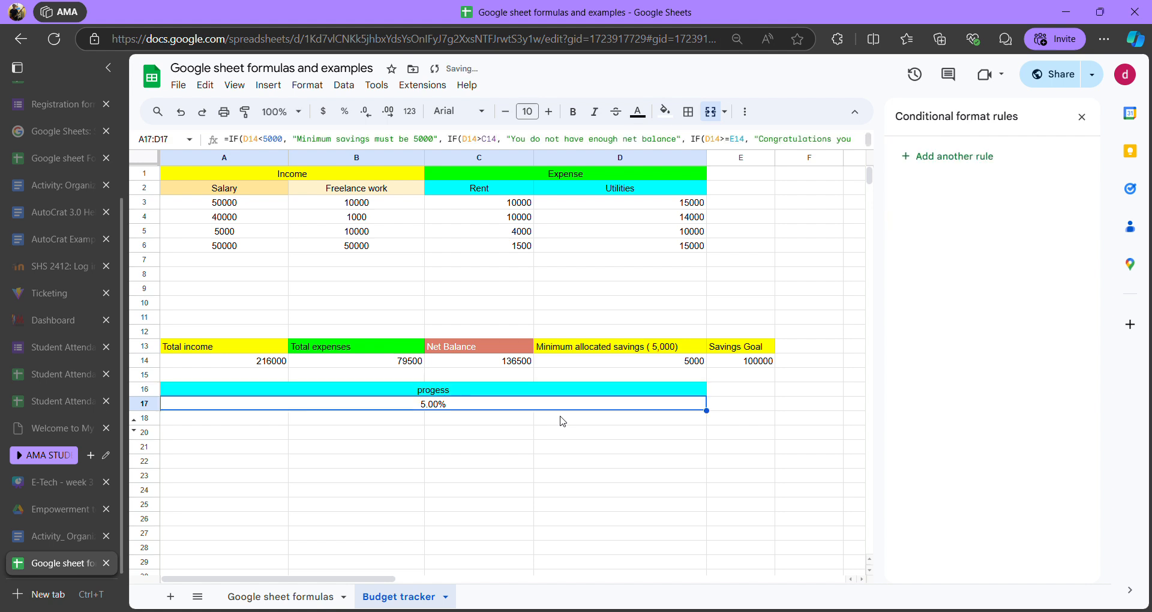
click(486, 394)
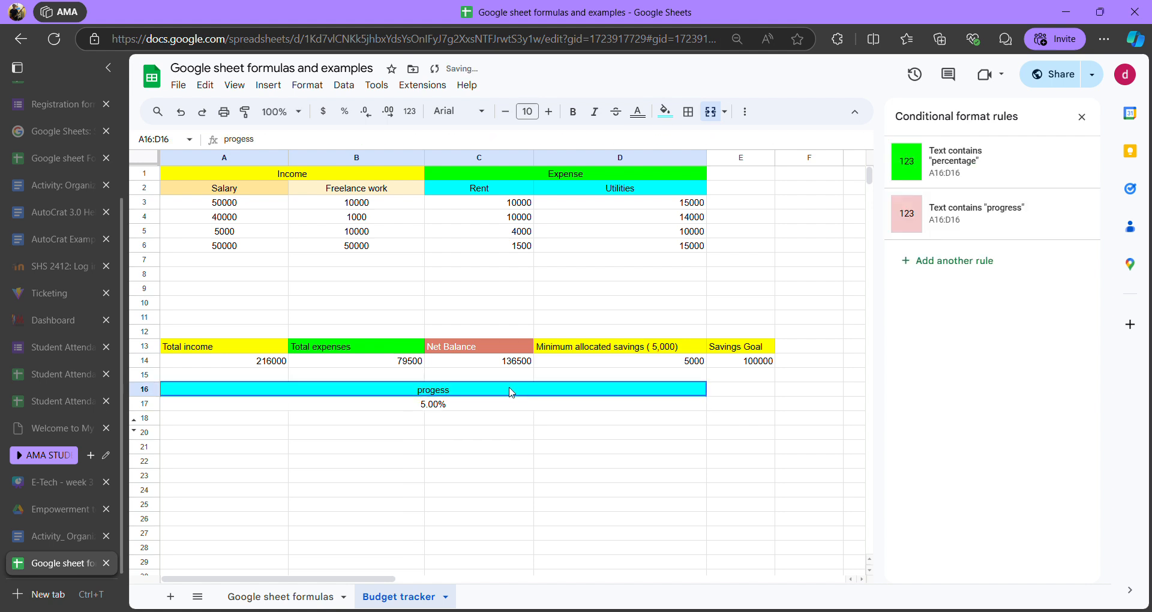
- Check the "percentage" rule for A16:D16, and change the "progress" rule's condition to Text is exactly
click(965, 173)
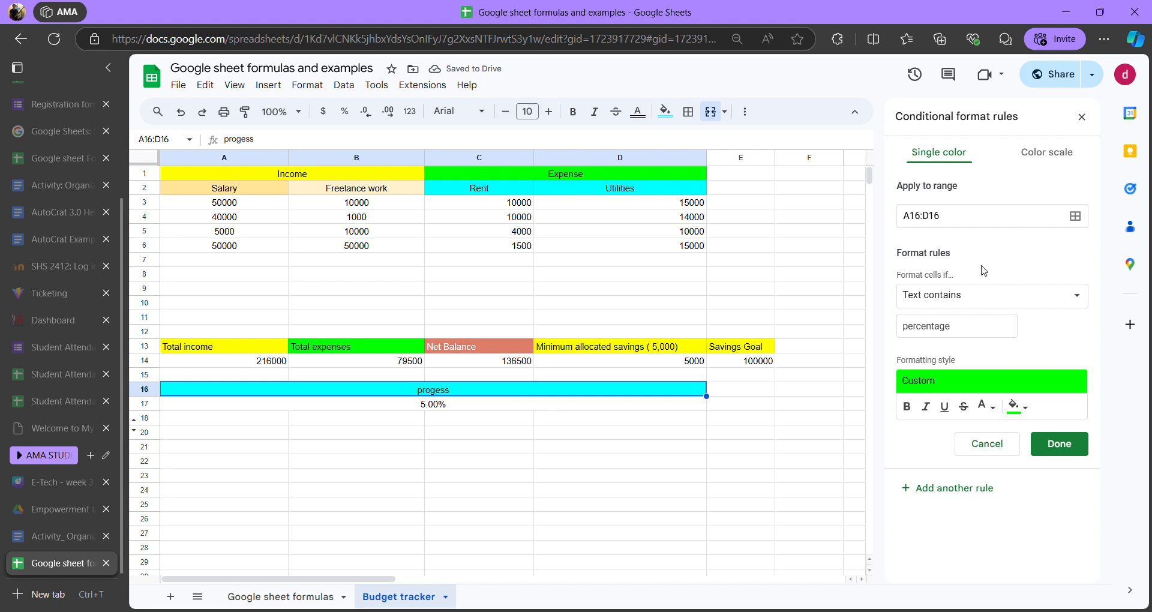
click(1057, 443)
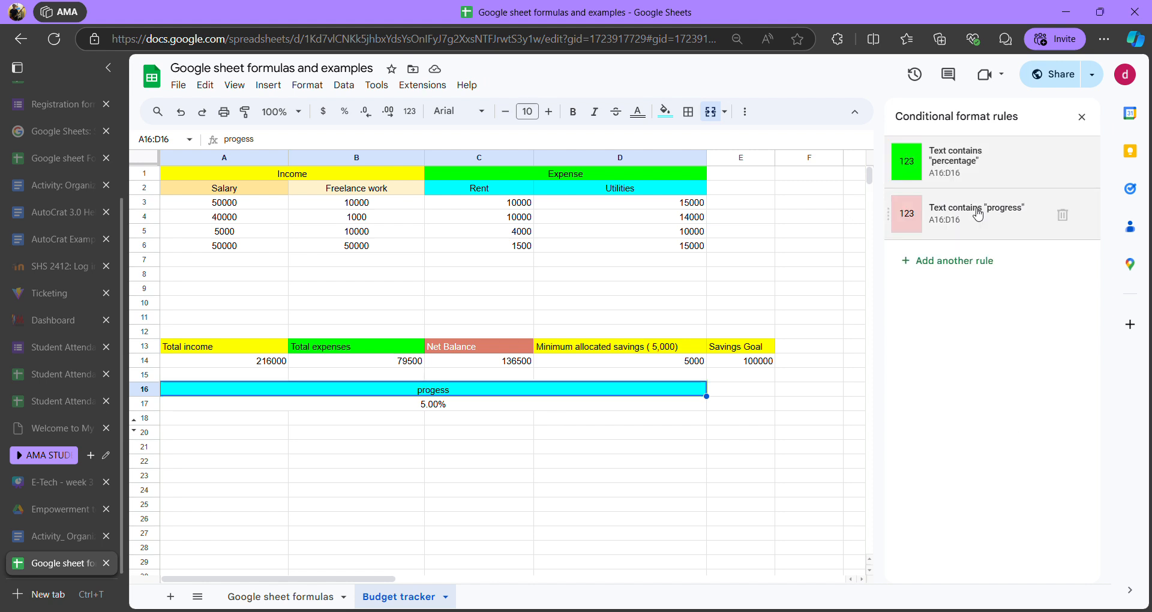
click(991, 217)
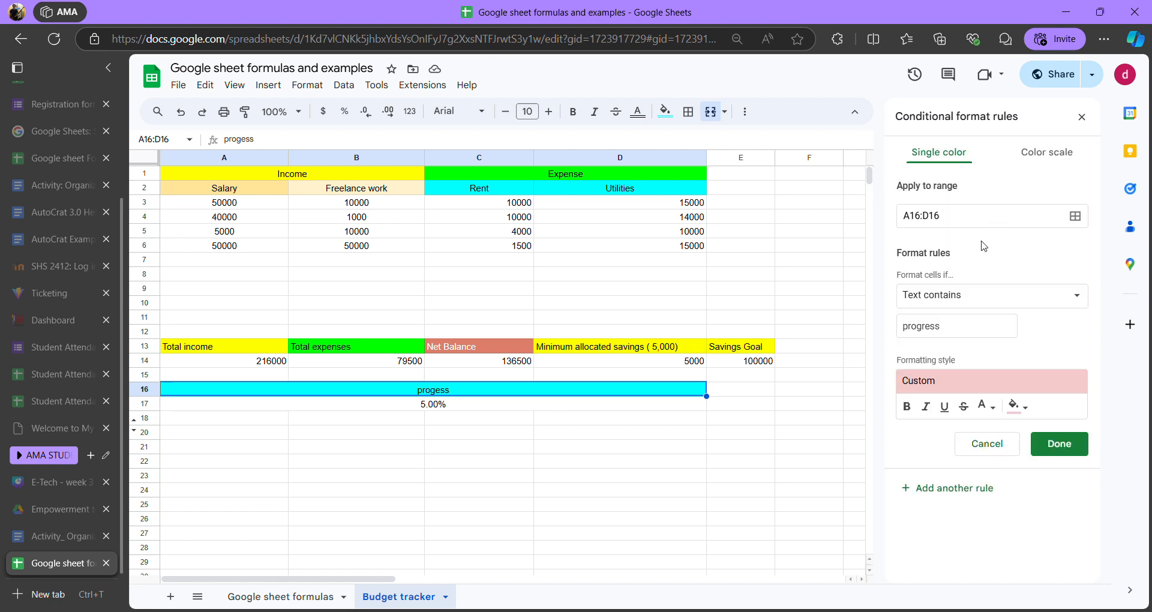
click(960, 295)
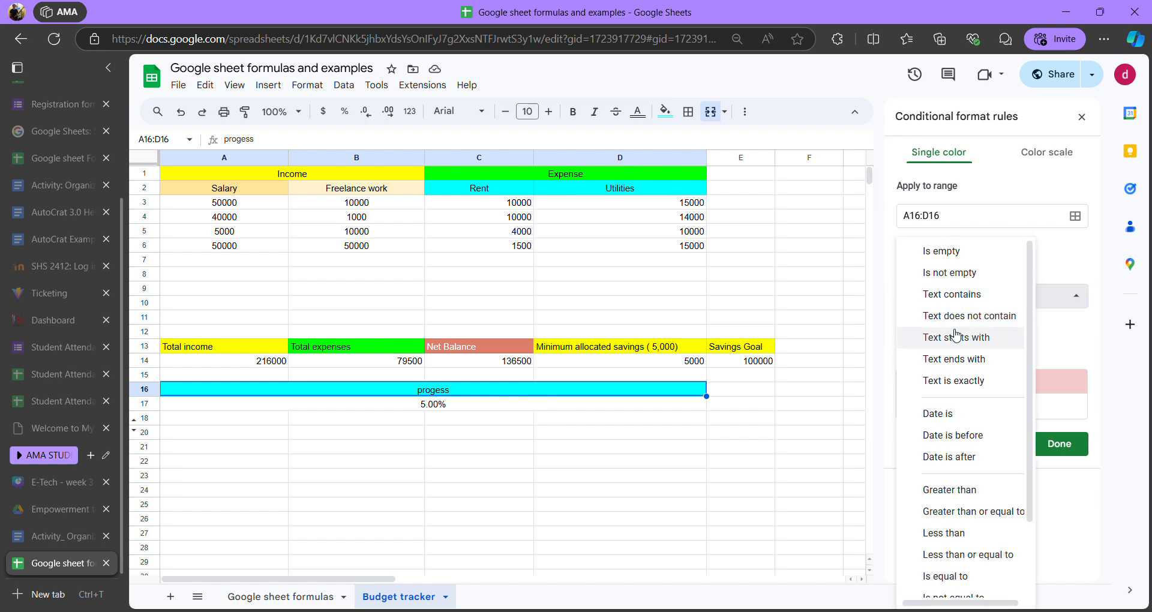
scroll(958, 378, down, 3)
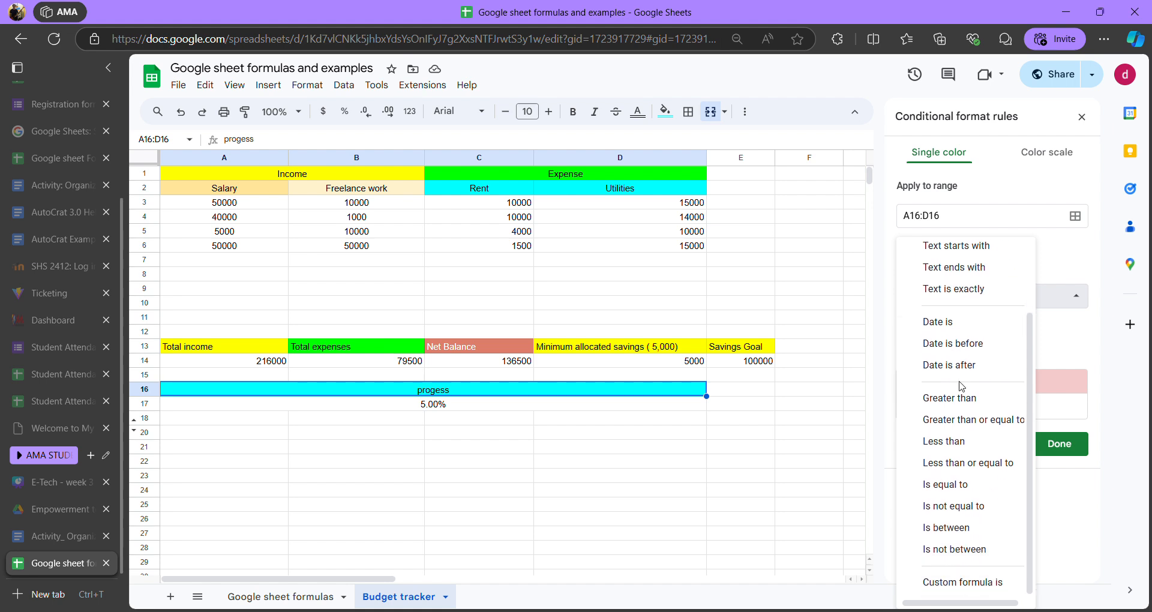
scroll(959, 342, up, 3)
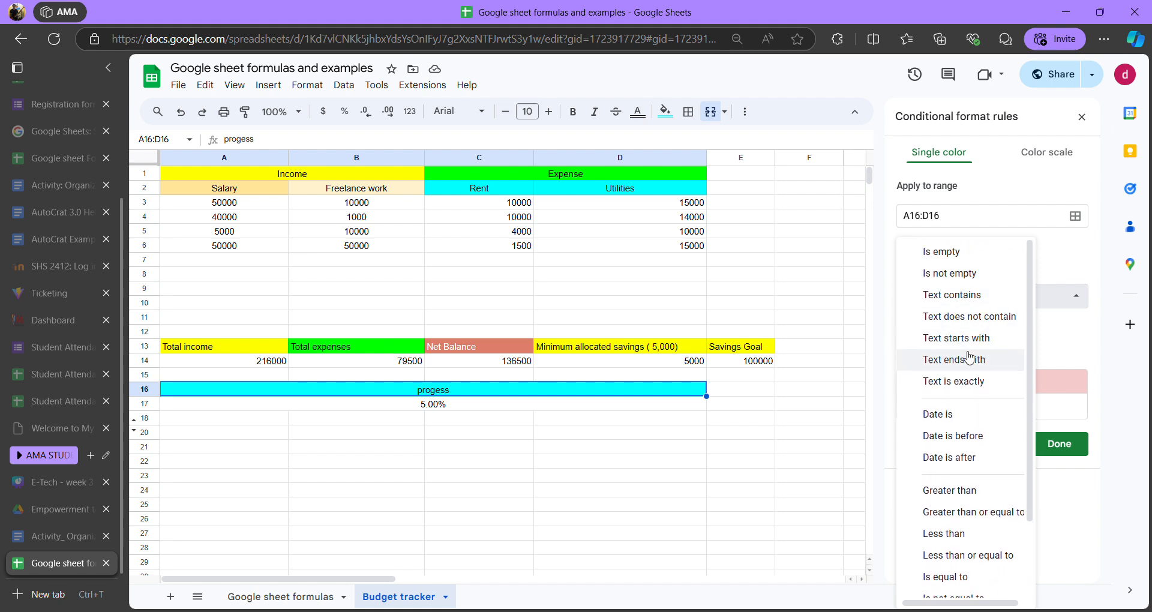
click(959, 384)
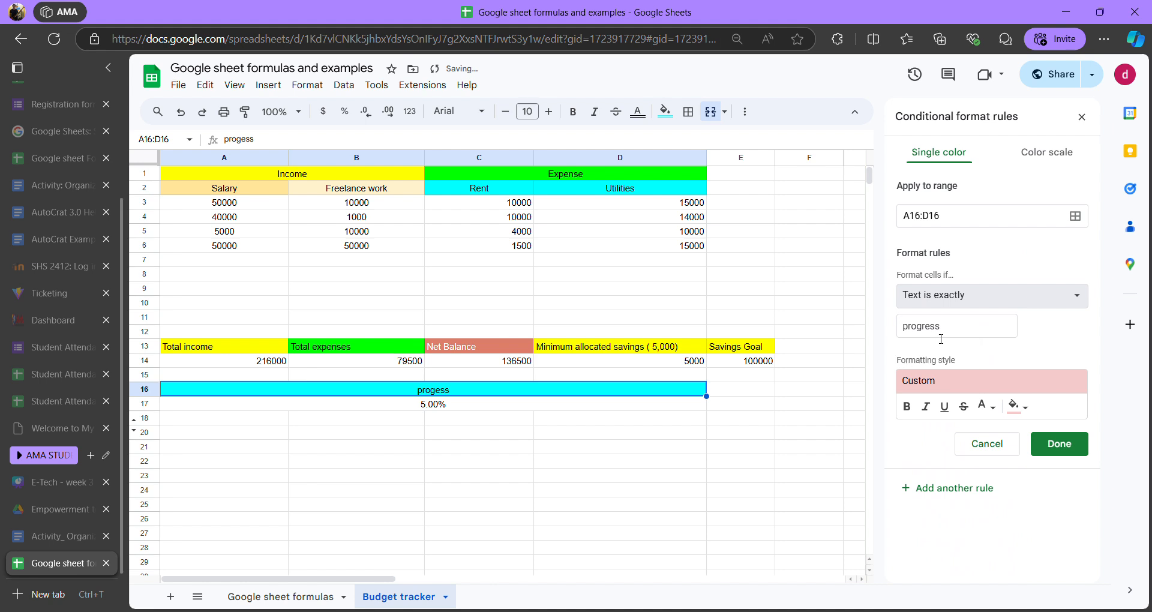
click(1068, 452)
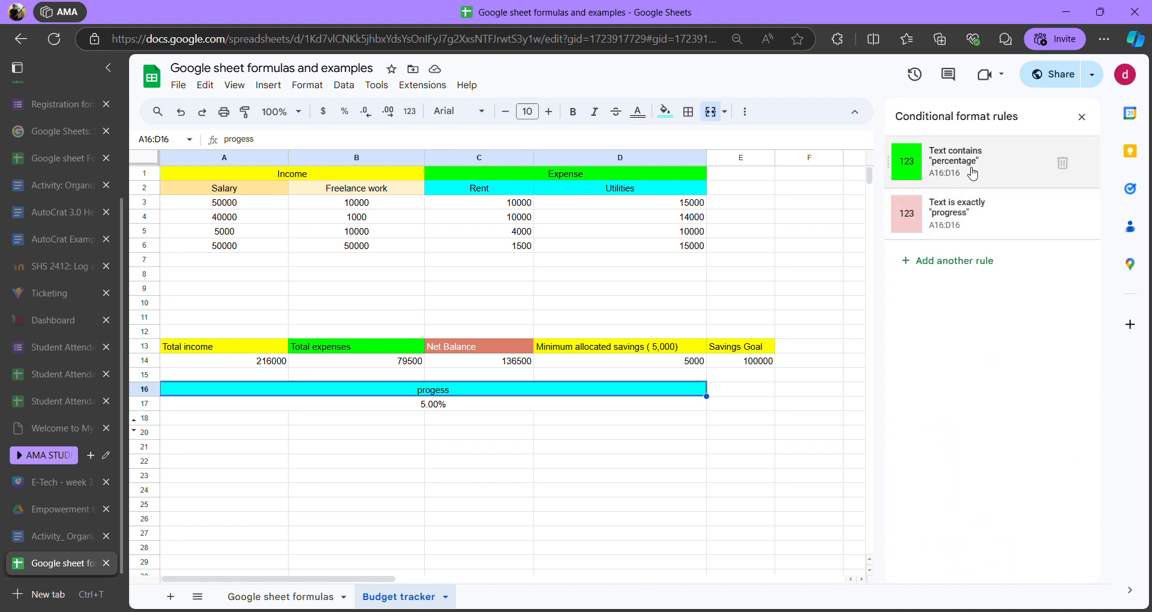
- Delete the Text contains "percentage" rule and the Text is exactly "progress" rule from A16:D16
click(1062, 162)
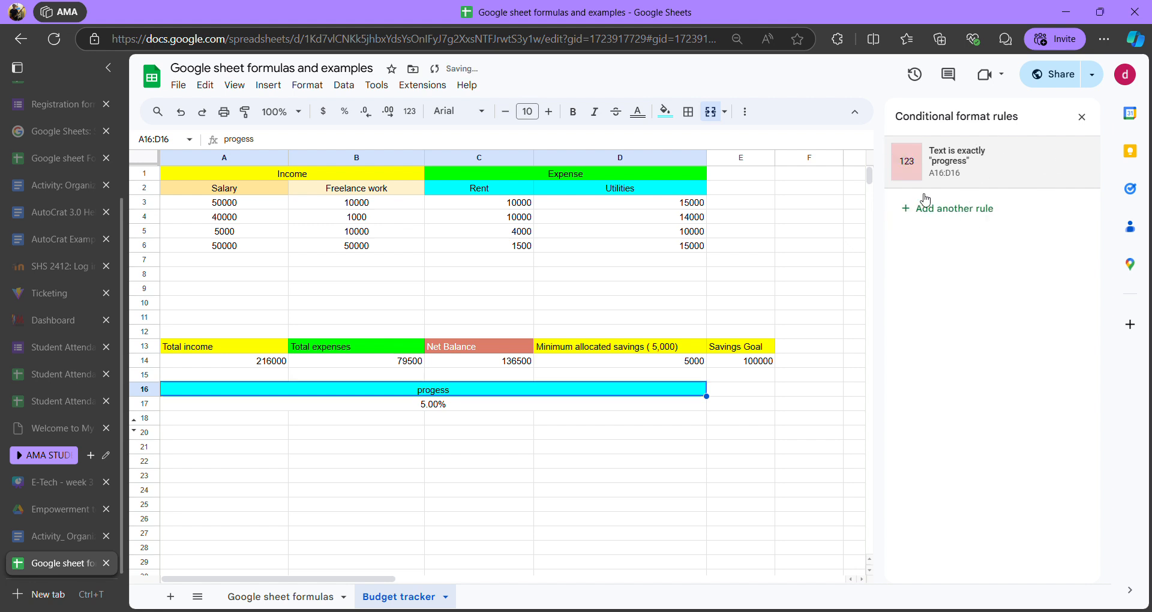
click(1062, 163)
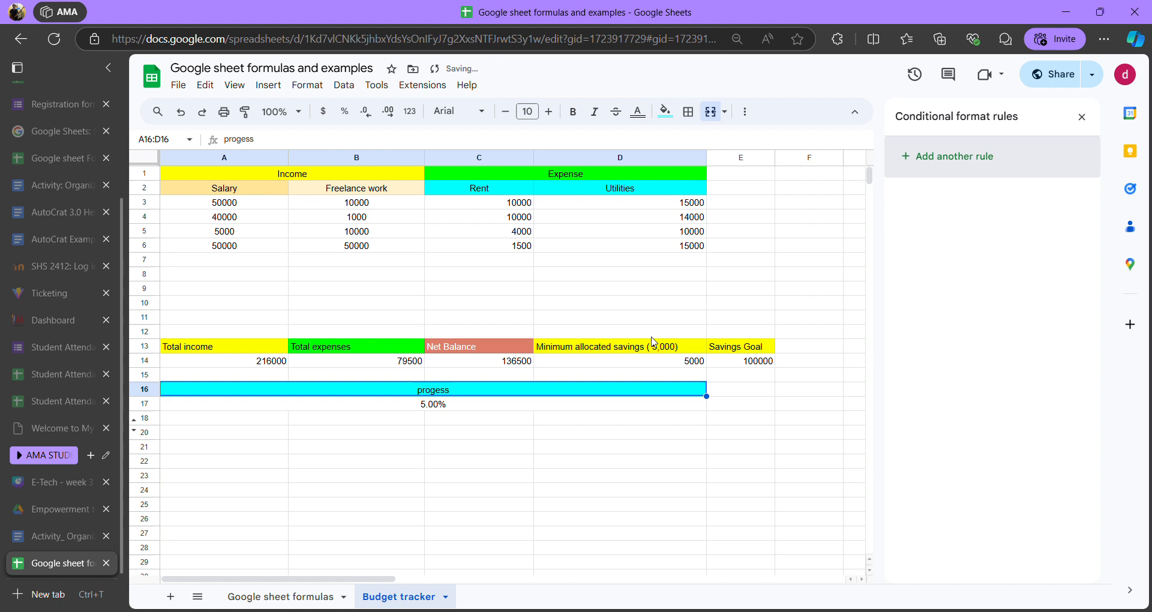
- Add a conditional formatting rule to A16:D16 with a green fill when the text is exactly "progress"
click(931, 162)
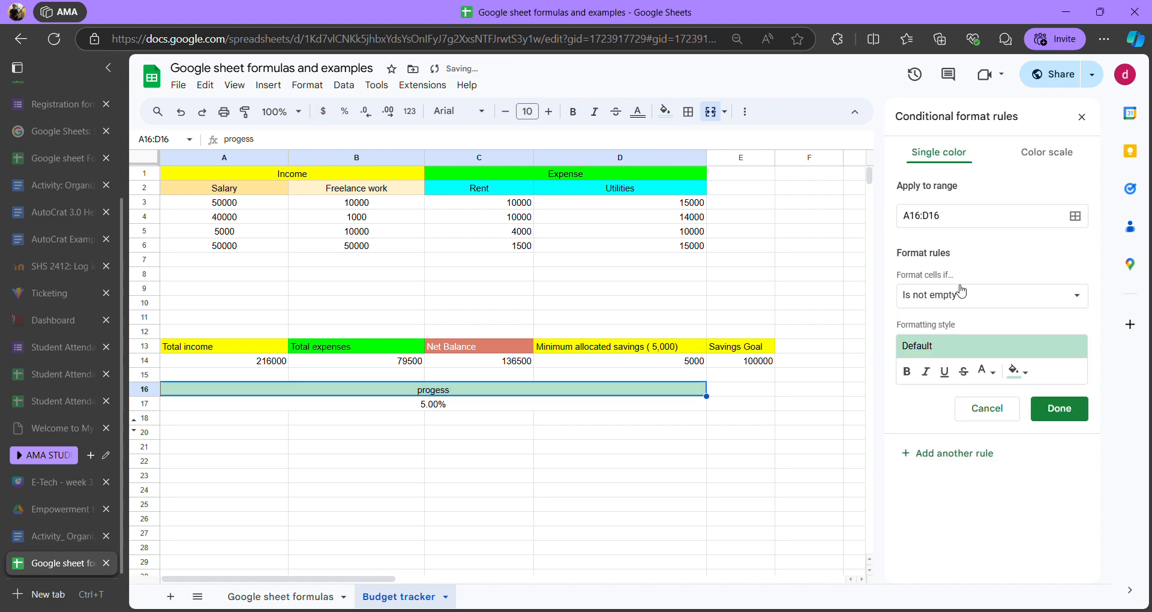
click(1016, 371)
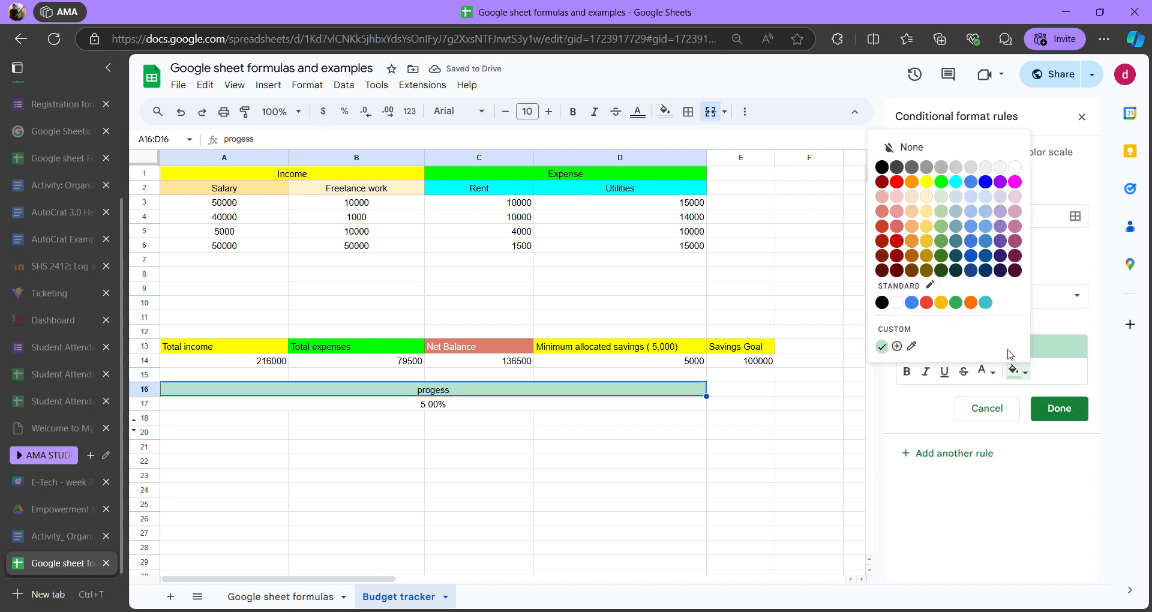
click(956, 182)
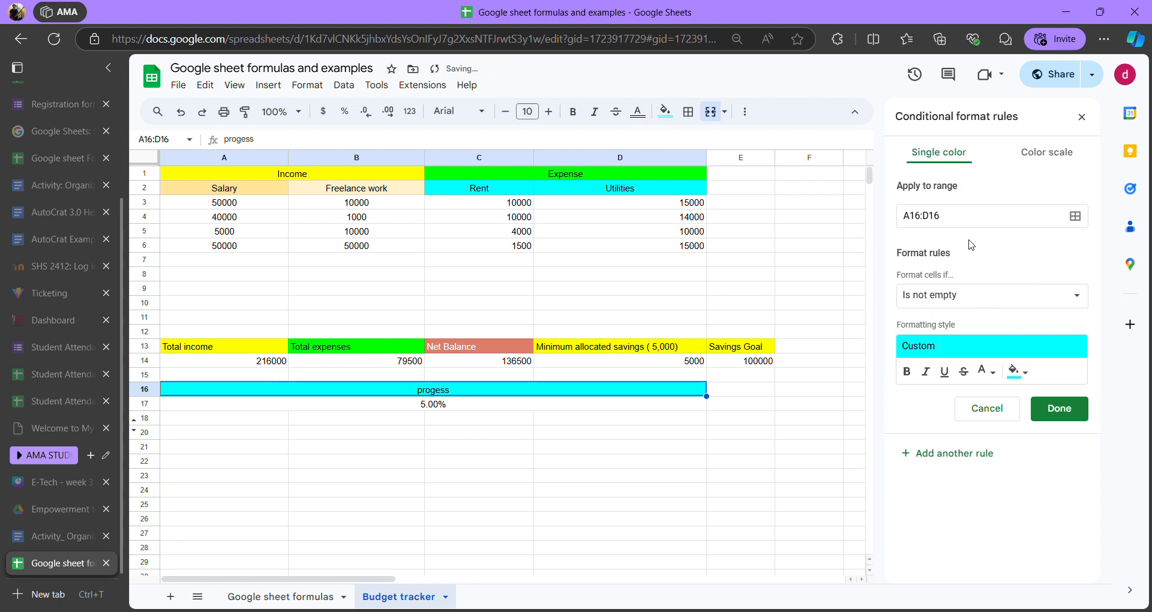
click(972, 295)
scroll(954, 426, down, 2)
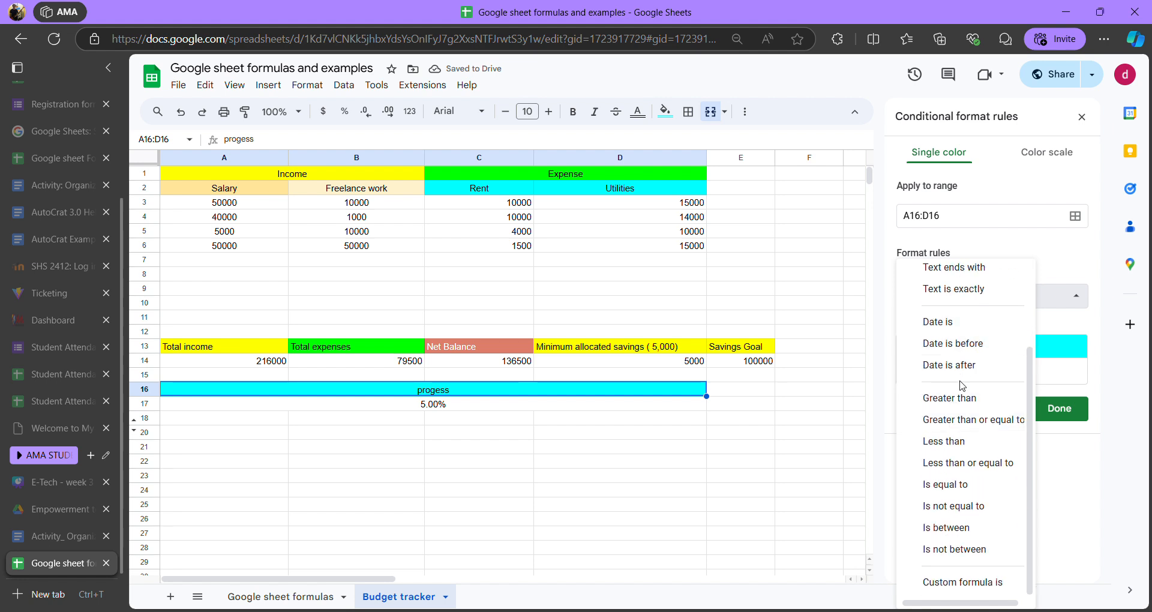
click(954, 289)
click(950, 326)
text(P)
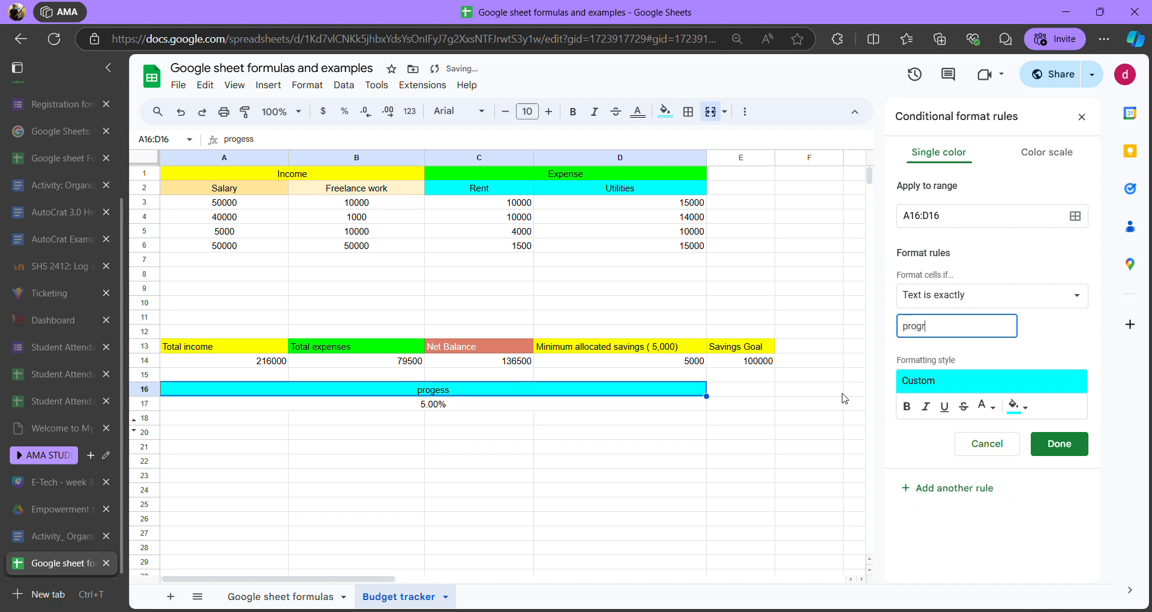
click(1014, 406)
click(940, 216)
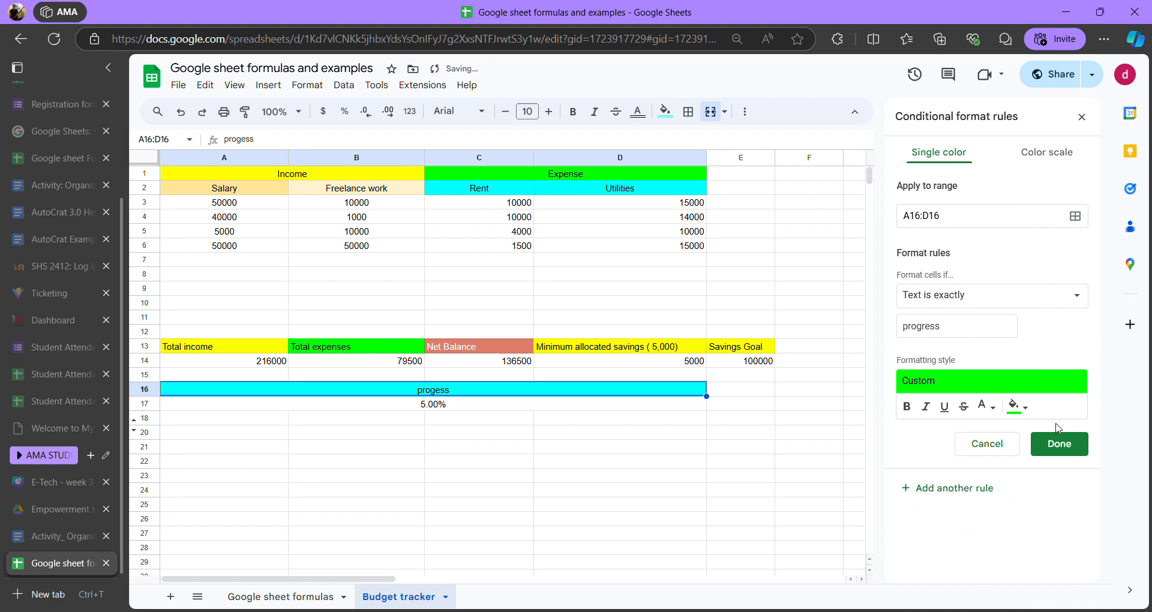
click(1067, 453)
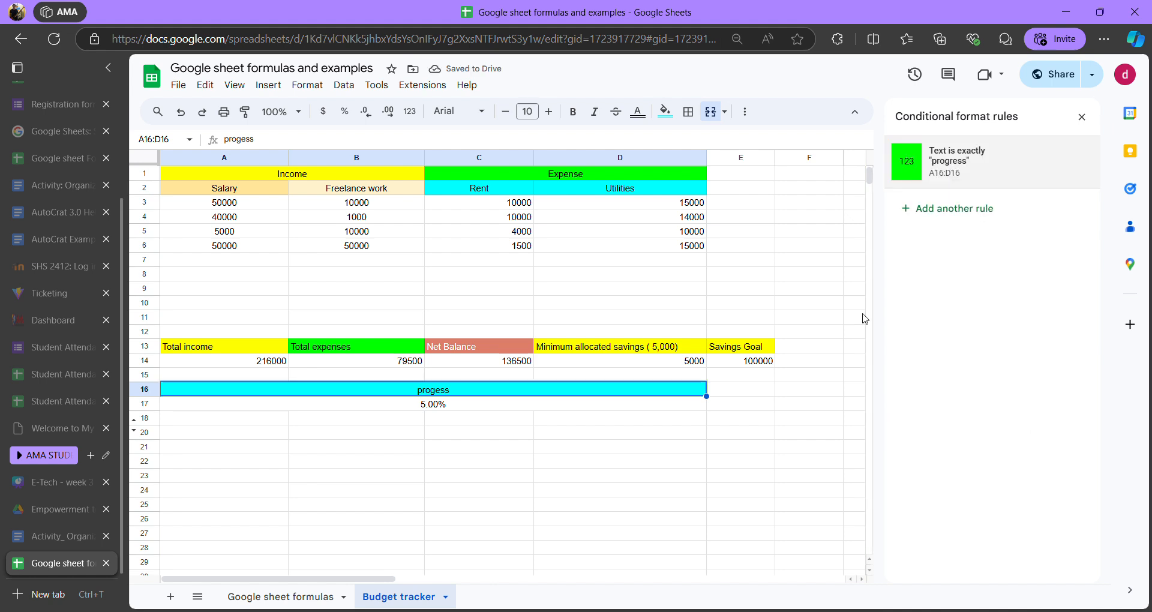
- Close the conditional formatting rules and replace the text in the merged row 16 cell with "progress"
click(806, 430)
click(557, 388)
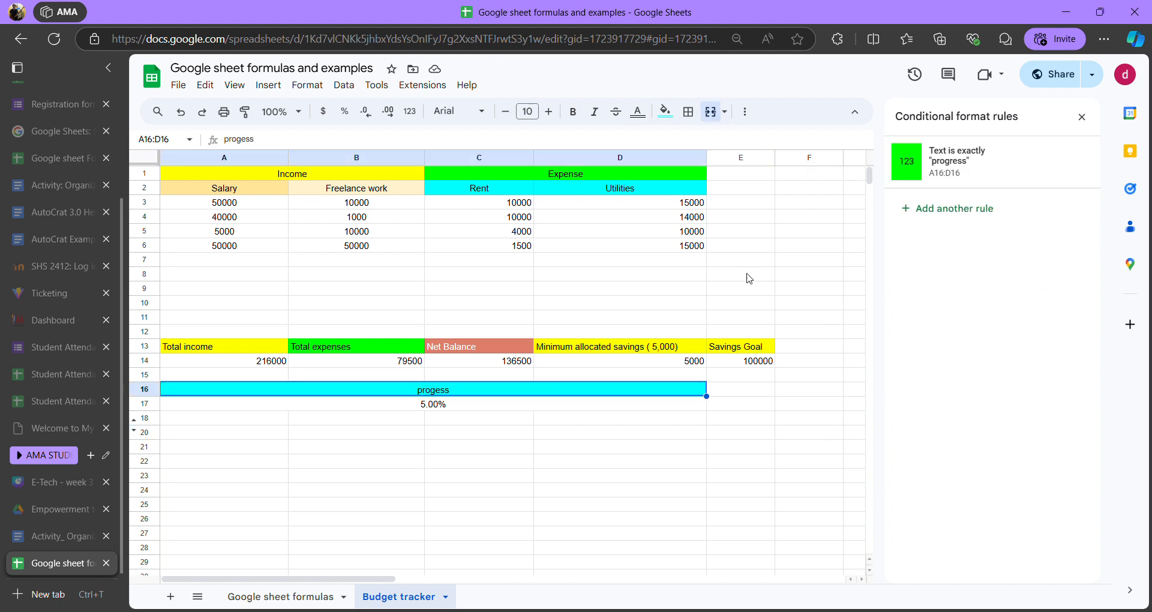
click(1082, 116)
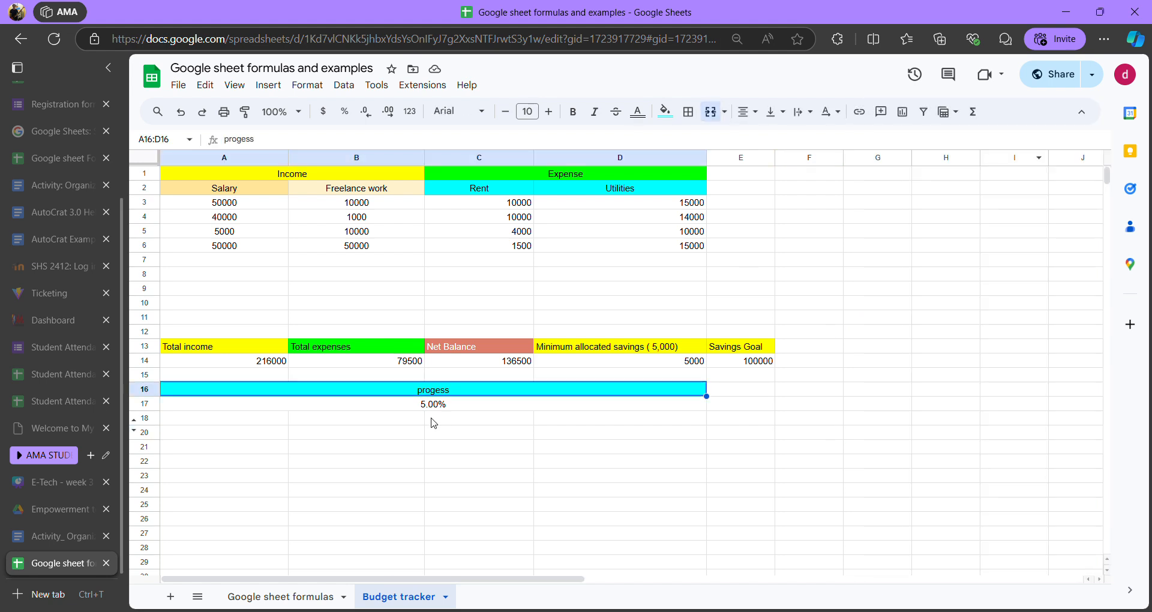
double_click(390, 393)
double_click(390, 394)
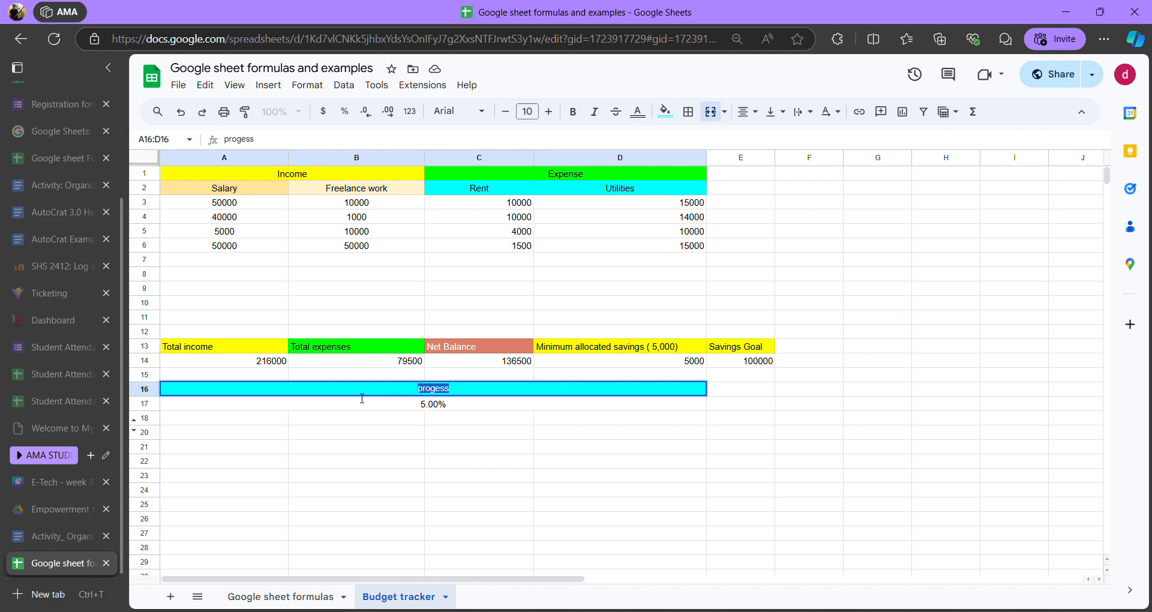
key(BackSpace)
key(Return)
double_click(426, 393)
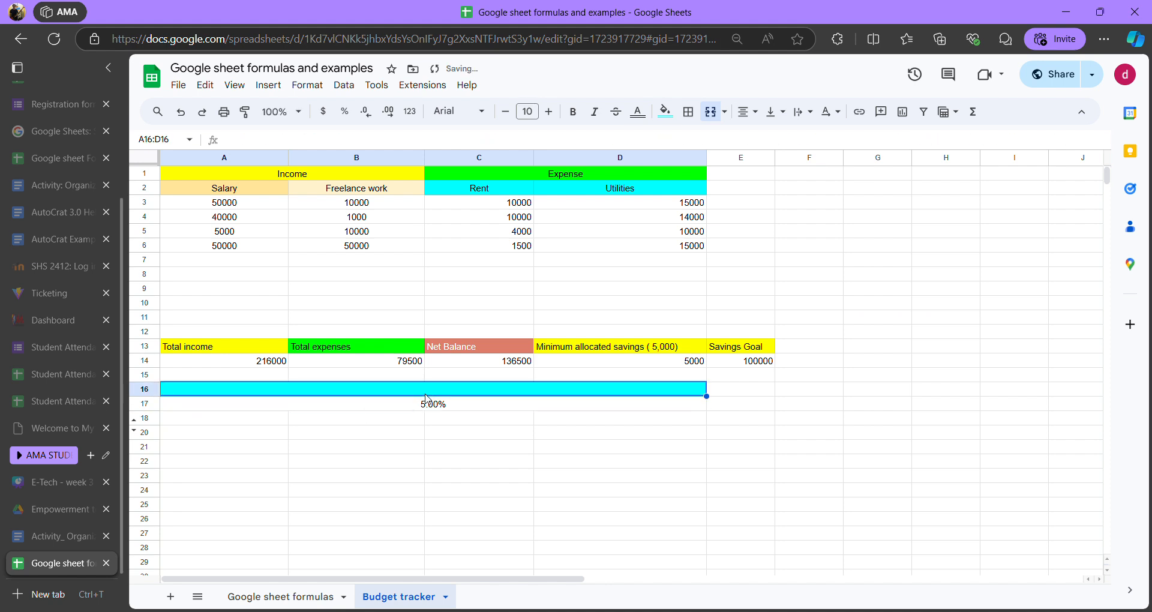
text(progress)
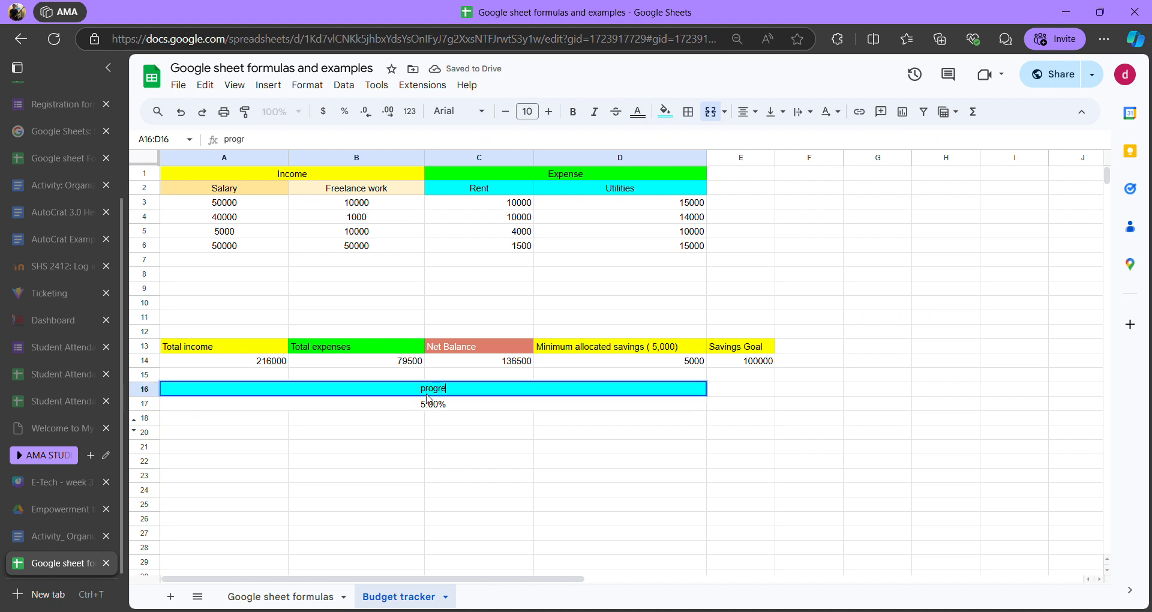
key(Return)
click(478, 394)
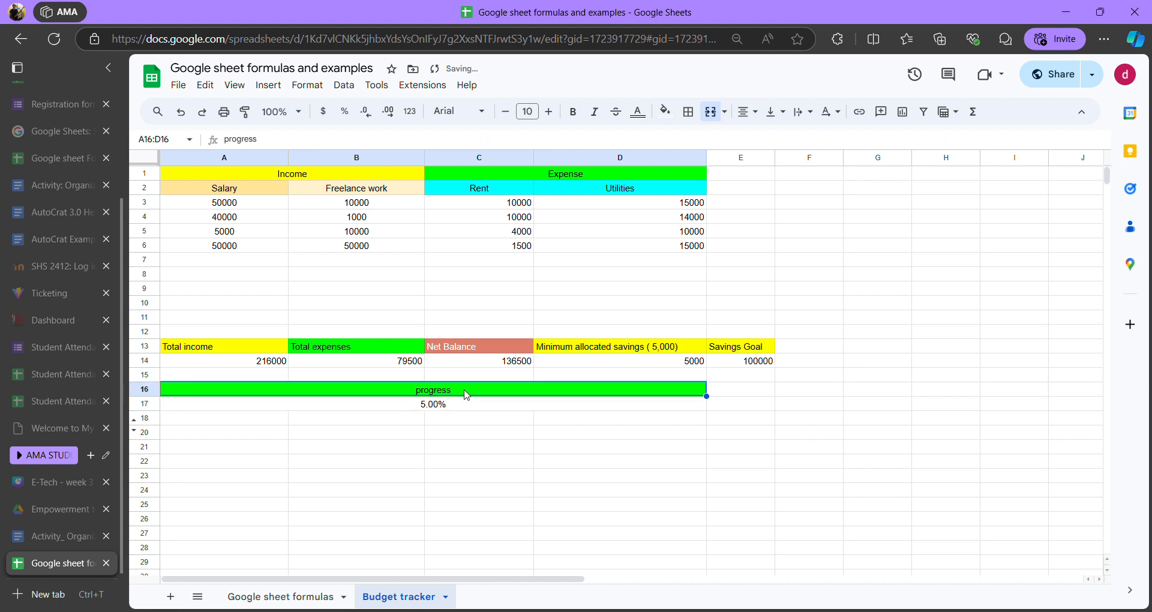
- Reopen the conditional formatting rules for A16:D16 and replace the cell's text with the capitalised "Progress"
click(312, 89)
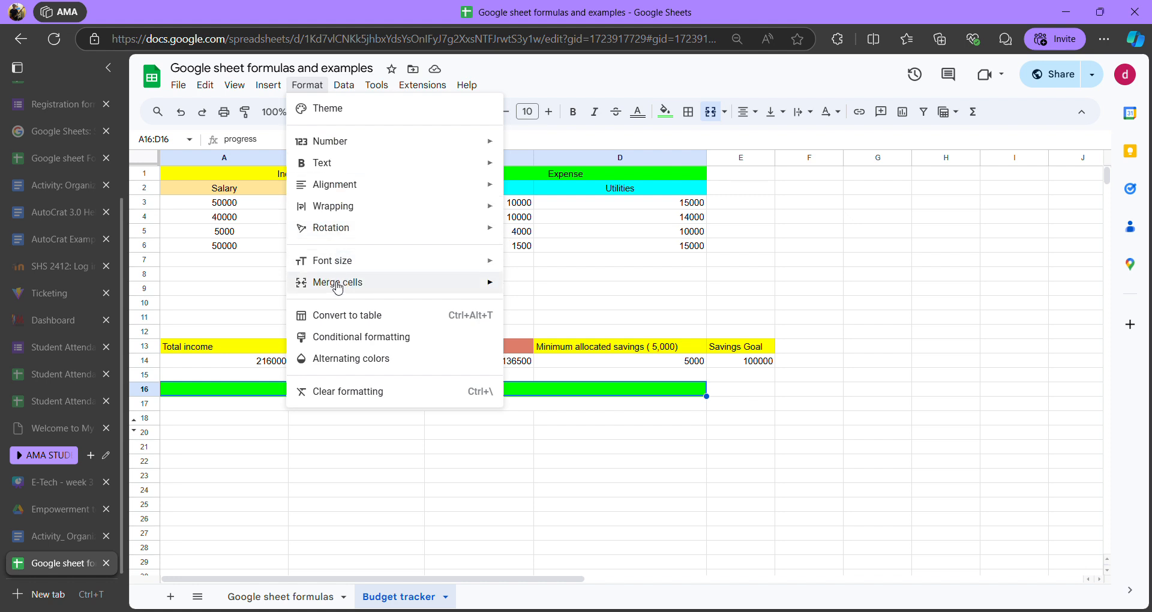
click(360, 337)
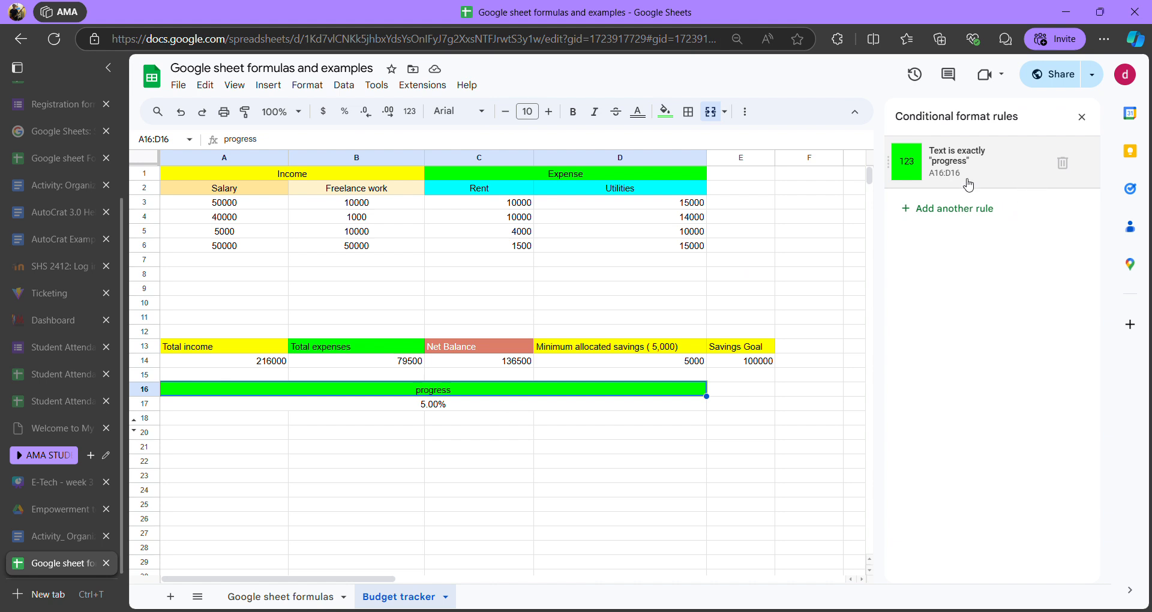
double_click(502, 394)
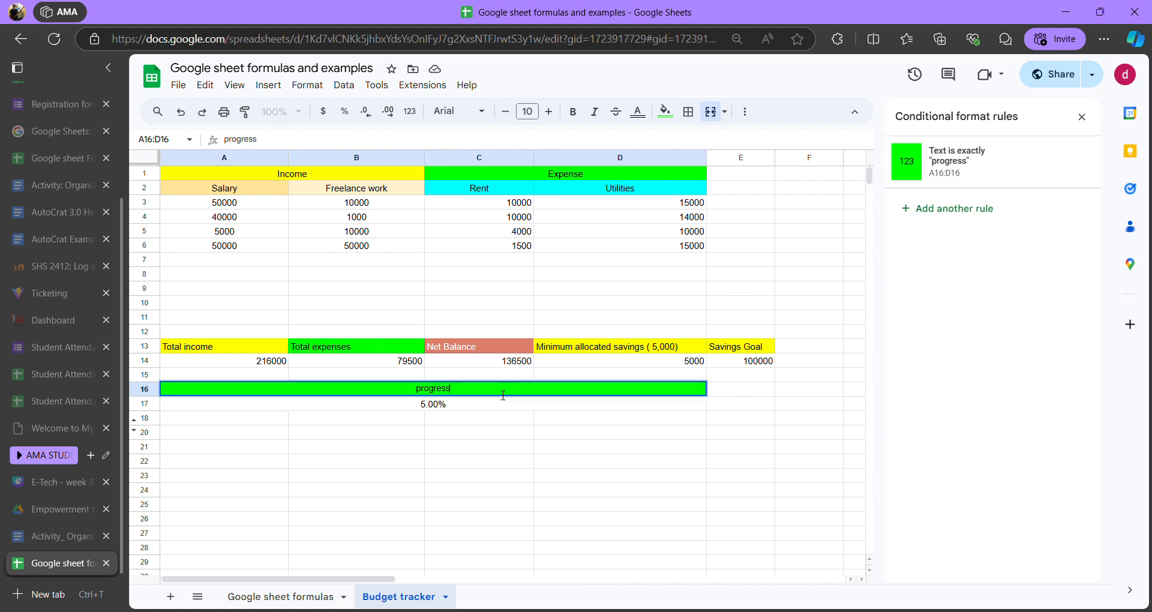
key(BackSpace)
key(BackSpace)
key(BackSpace)
key(BackSpace)
key(BackSpace)
key(BackSpace)
key(BackSpace)
key(BackSpace)
text(Progress)
key(Return)
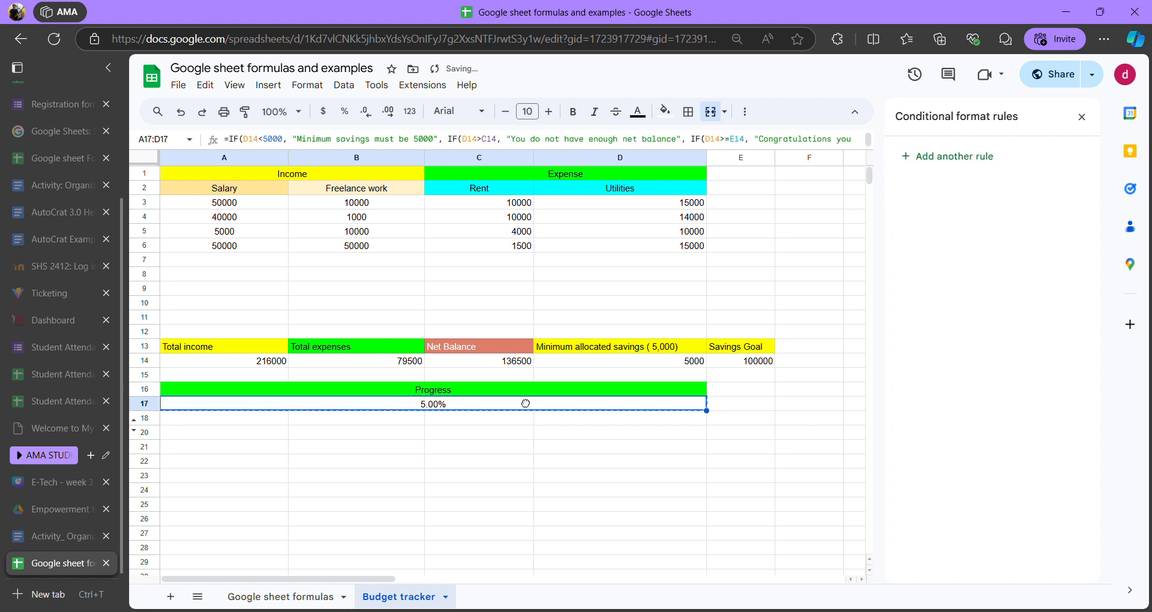
- Check the settings of the Text is exactly "progress" rule for A16:D16 and return to the rule list
click(522, 390)
click(979, 157)
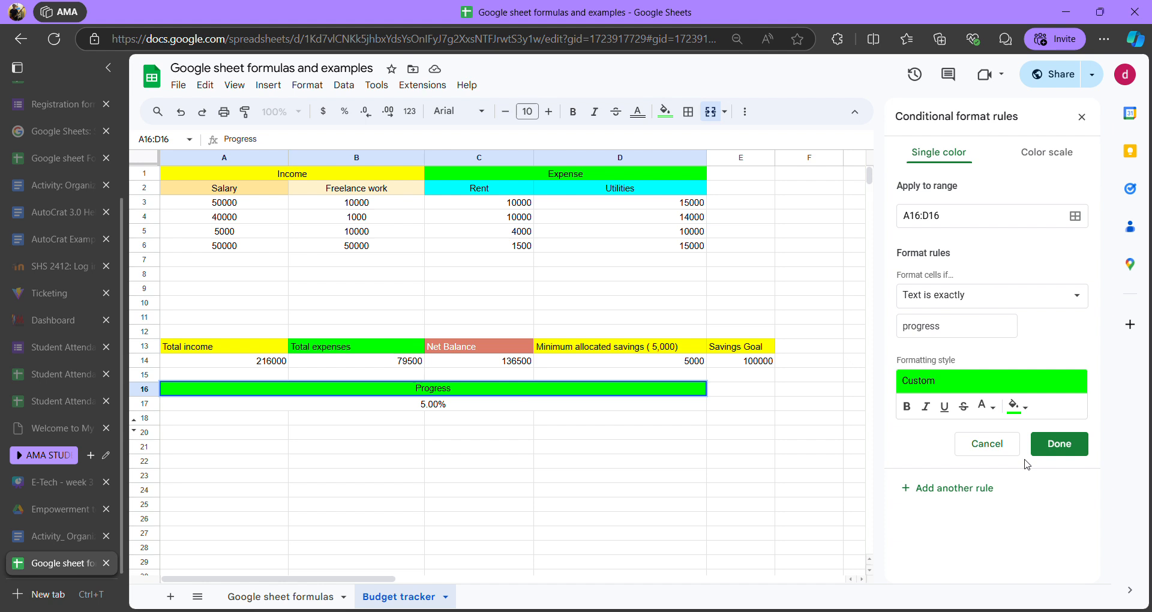
click(1058, 445)
- Test the Text is exactly rule by changing the merged row 16 cell's text to "Percentage"
double_click(483, 389)
key(BackSpace)
key(BackSpace)
key(BackSpace)
key(BackSpace)
key(BackSpace)
text(ercentage)
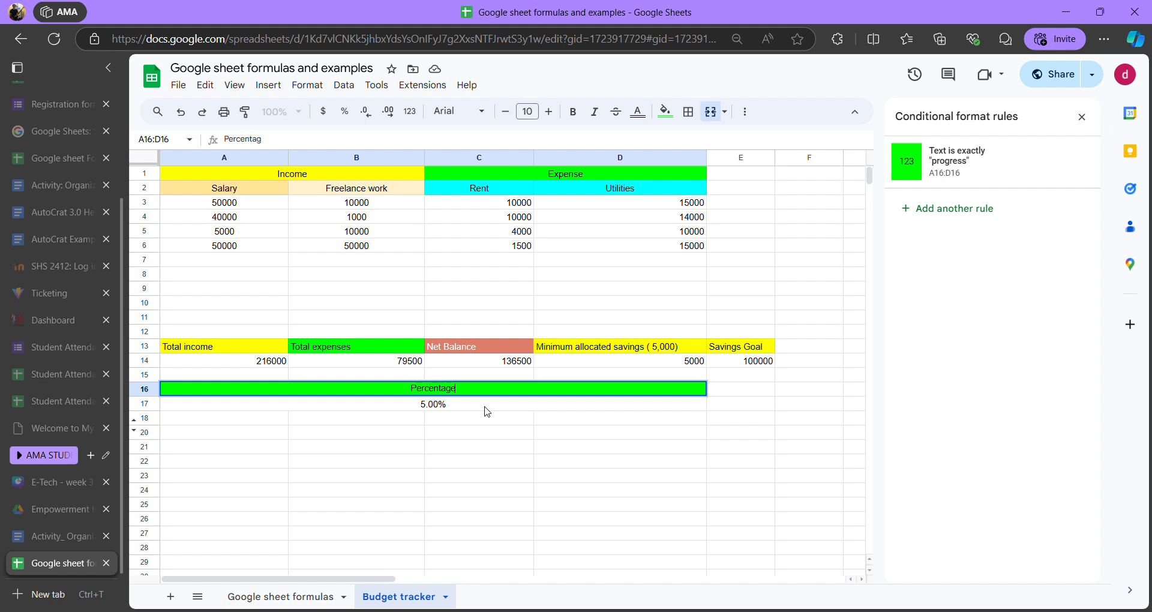
key(Return)
click(477, 383)
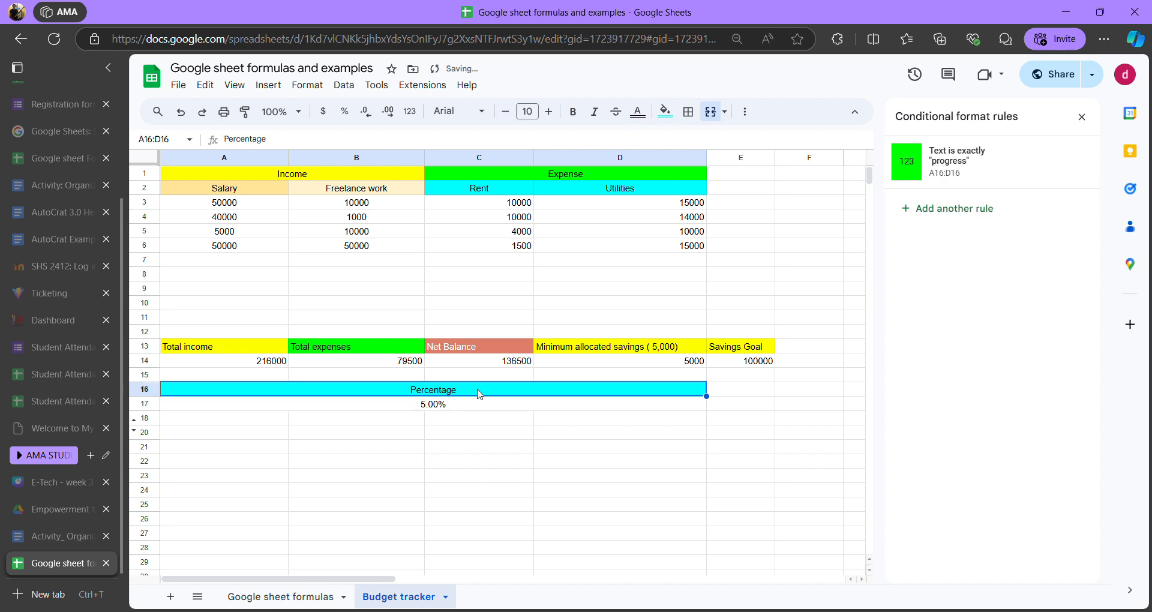
- Add another conditional formatting rule for A16:D16 with the condition Text is exactly "Progess"
click(478, 410)
click(505, 393)
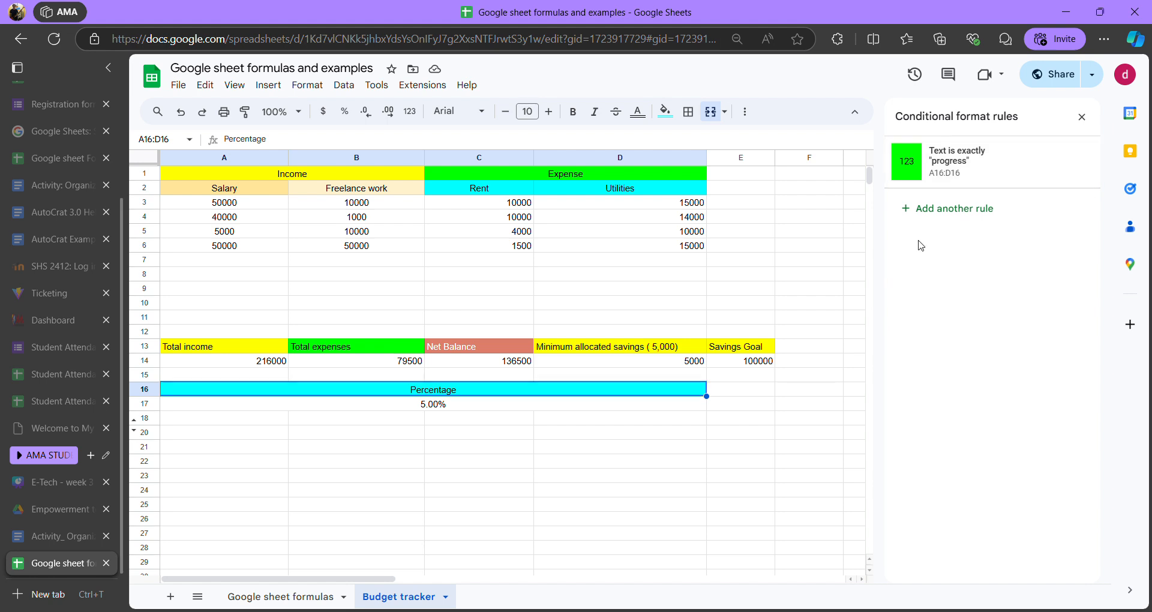
click(948, 211)
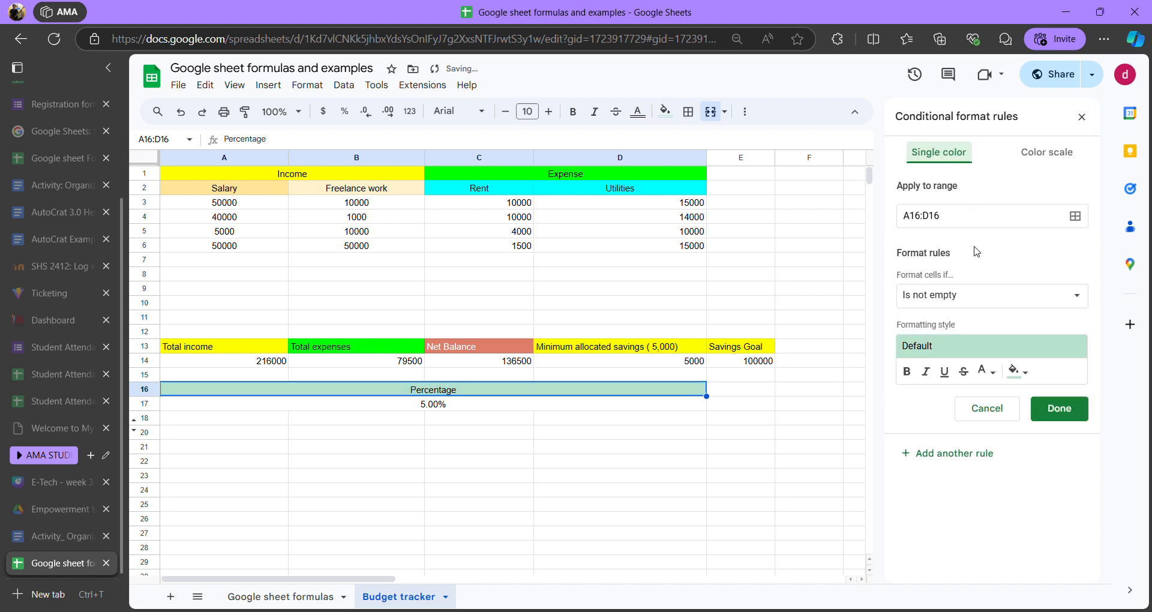
click(965, 297)
scroll(963, 360, down, 3)
scroll(964, 365, up, 3)
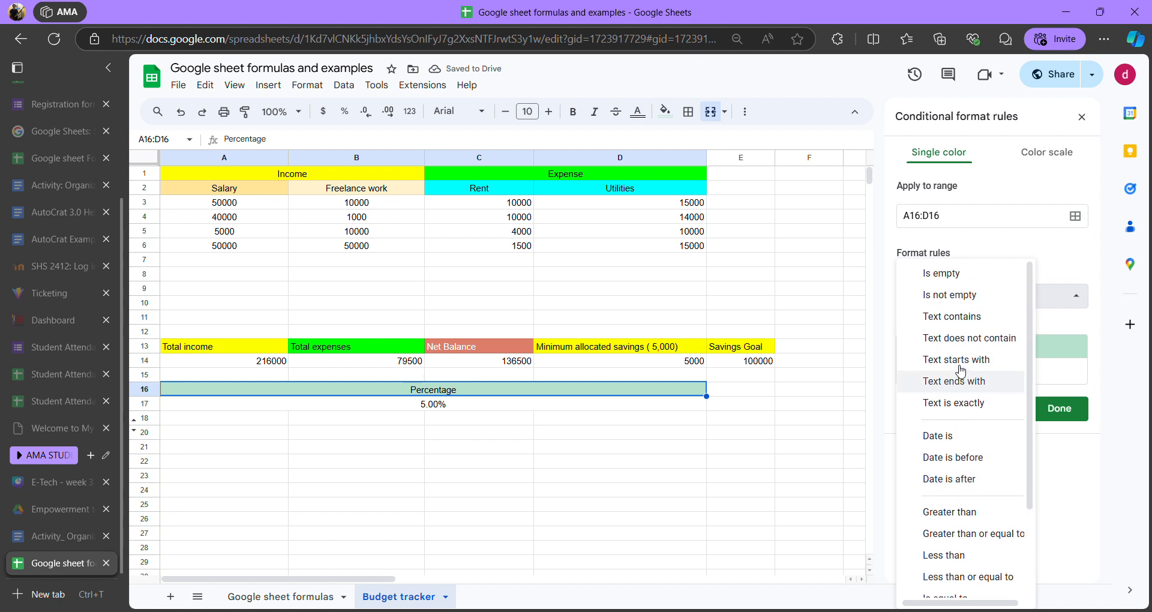
click(960, 411)
click(963, 337)
text(Pr)
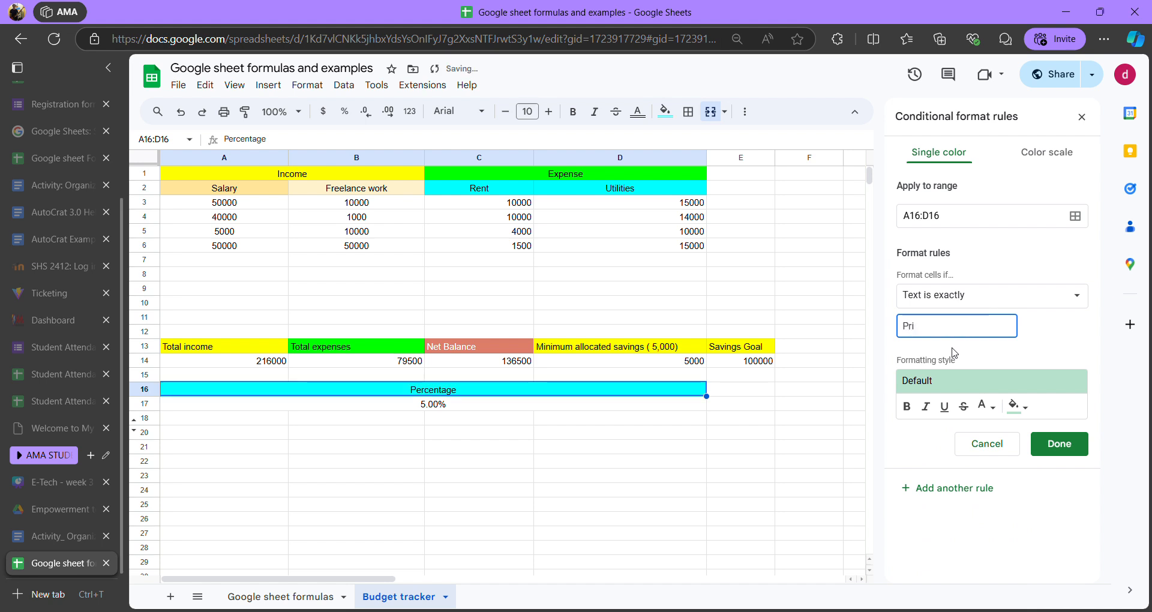
text(ogess)
- Set the new rule's formatting style to a magenta fill and save the rule
click(1025, 408)
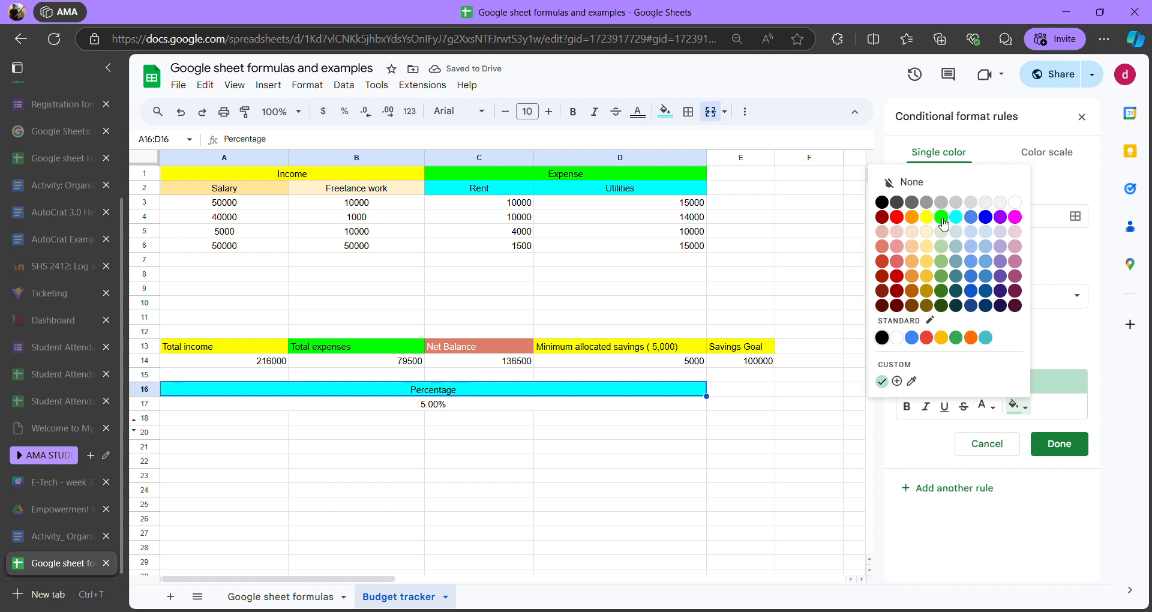
click(1016, 217)
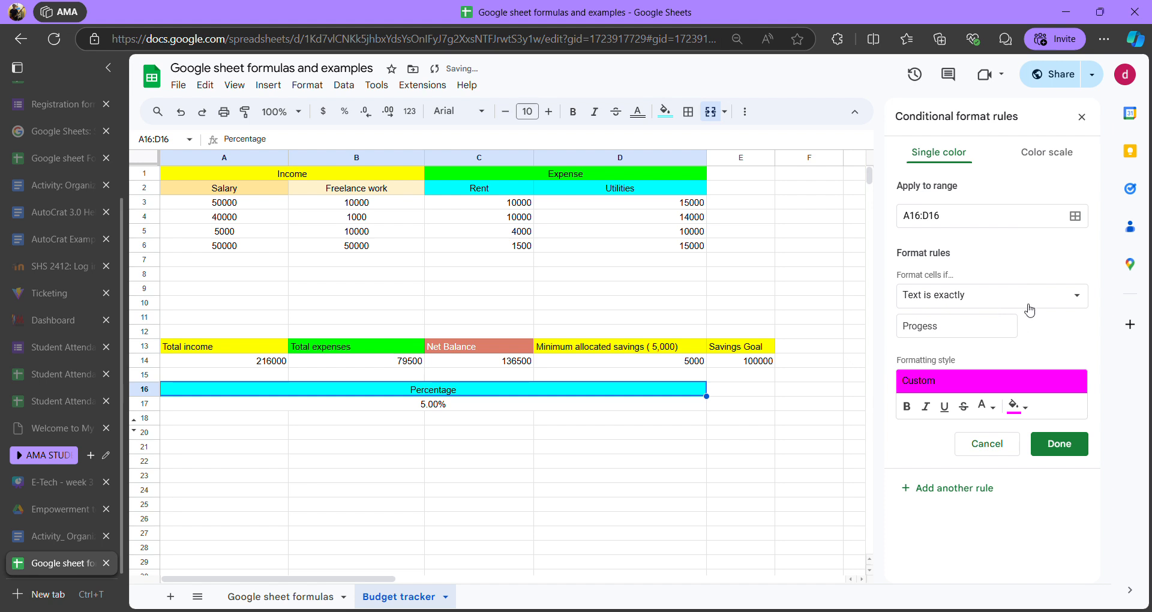
click(1056, 444)
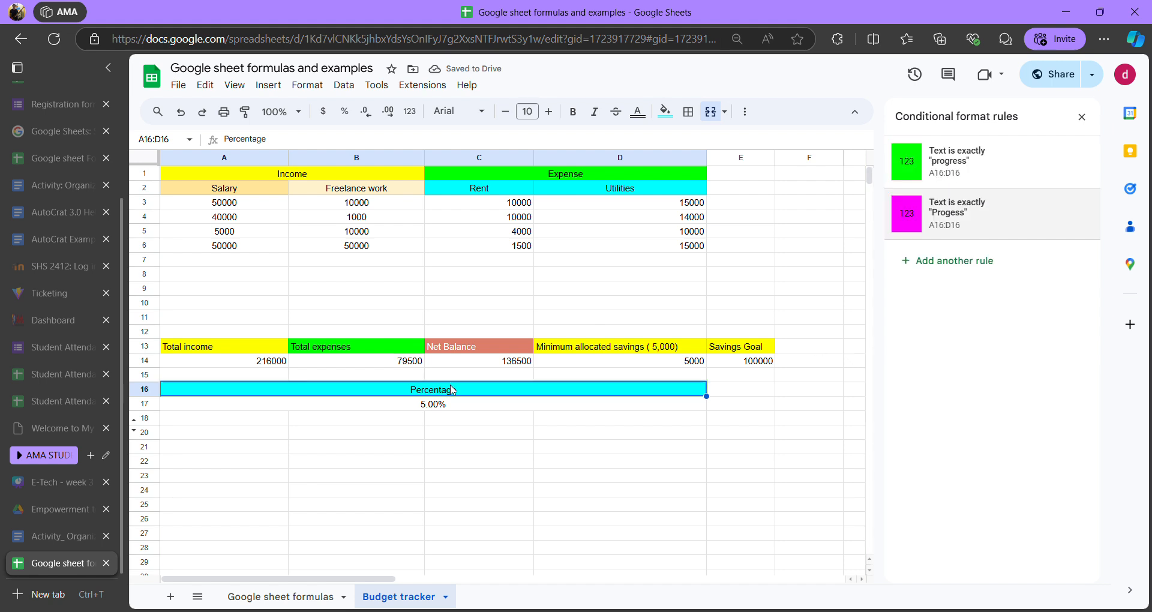
- Replace the text in the merged row 16 cell with "Progress"
double_click(468, 394)
key(BackSpace)
key(BackSpace)
key(BackSpace)
key(BackSpace)
key(BackSpace)
key(BackSpace)
key(BackSpace)
key(BackSpace)
key(BackSpace)
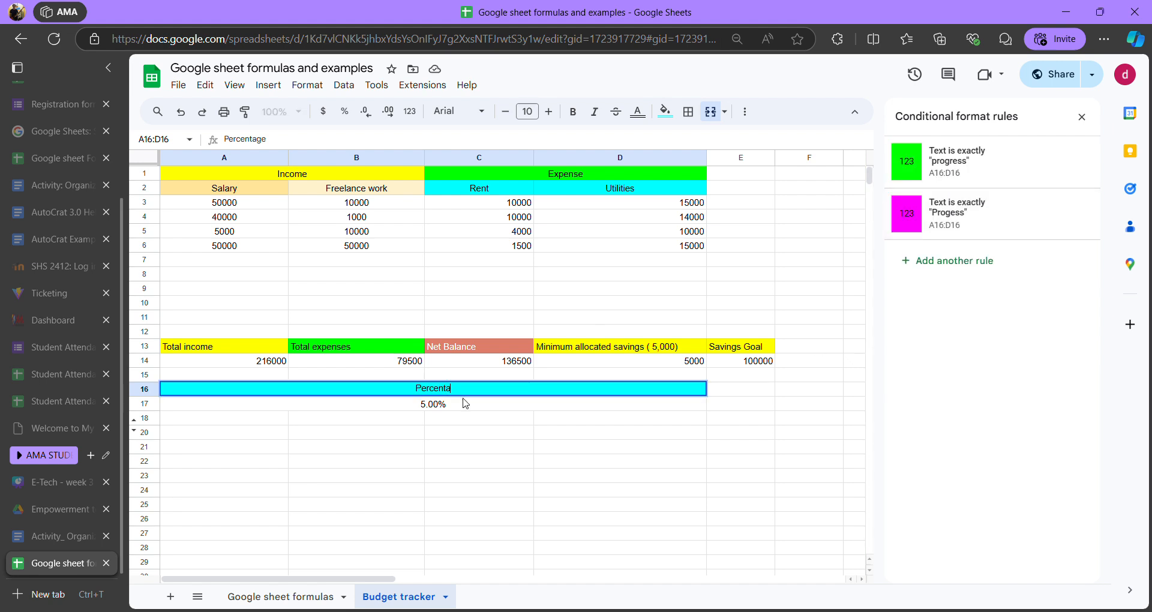
text(rogress)
key(Return)
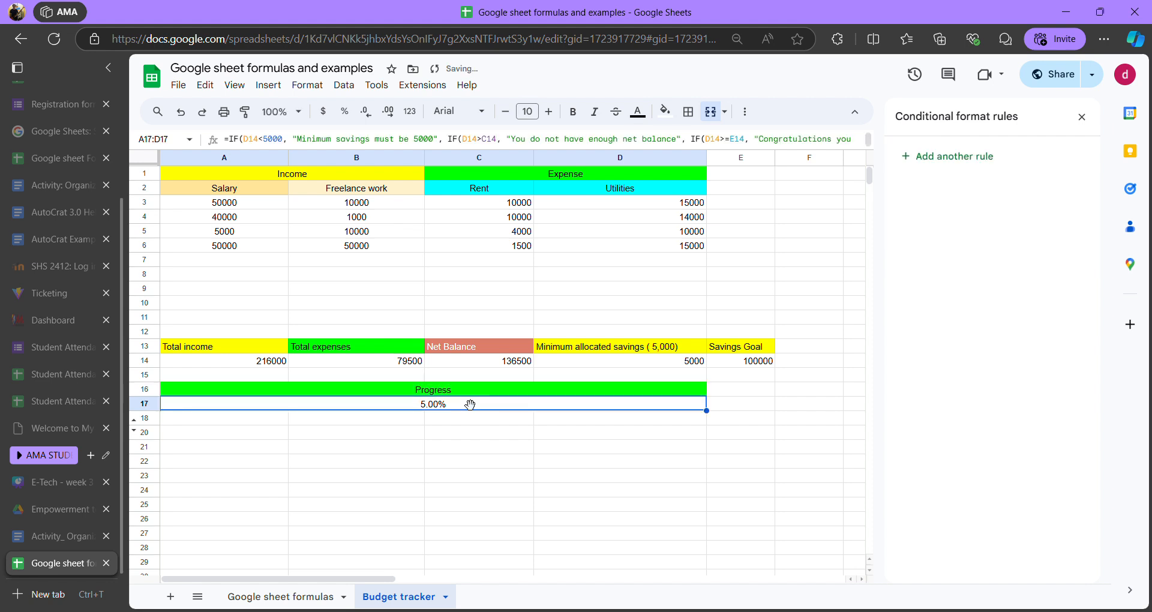
- Change the magenta rule's Text is exactly value to "Percentage" and save the rule
click(473, 394)
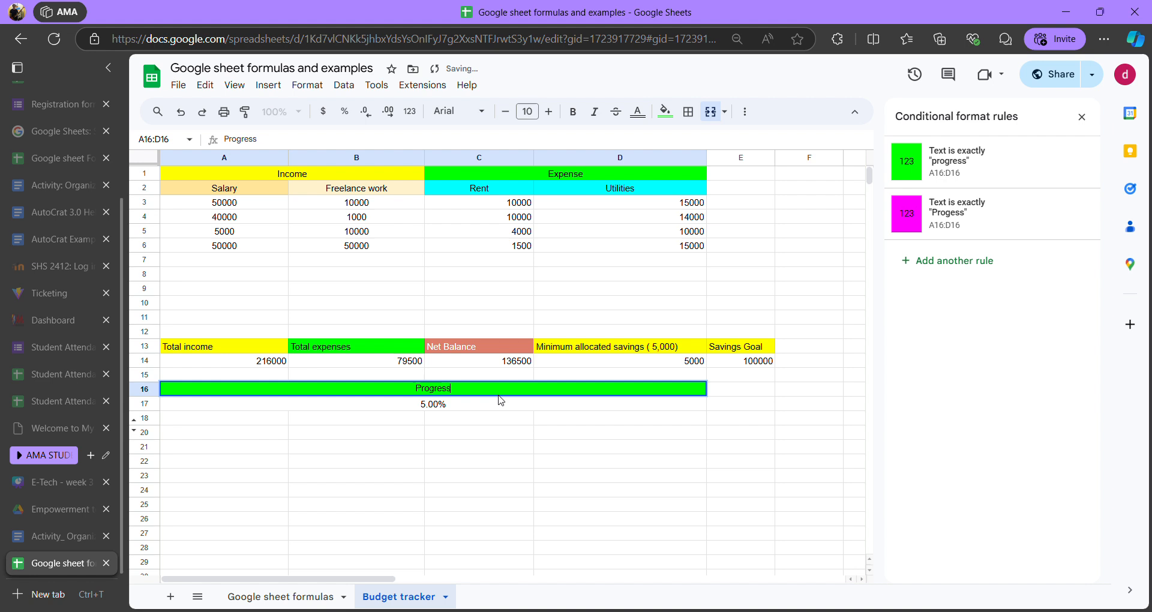
click(966, 213)
mouse_move(937, 326)
mouse_down()
mouse_move(905, 328)
mouse_move(918, 330)
mouse_up()
key(BackSpace)
text(ercen)
key(BackSpace)
key(BackSpace)
key(BackSpace)
key(BackSpace)
key(BackSpace)
key(BackSpace)
key(BackSpace)
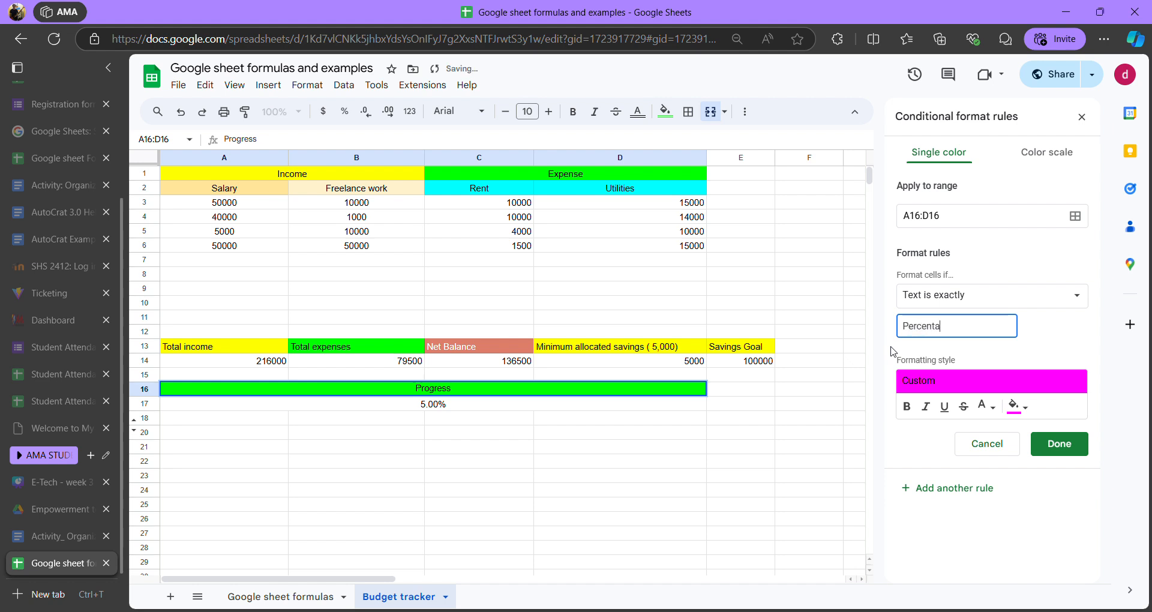
click(1058, 444)
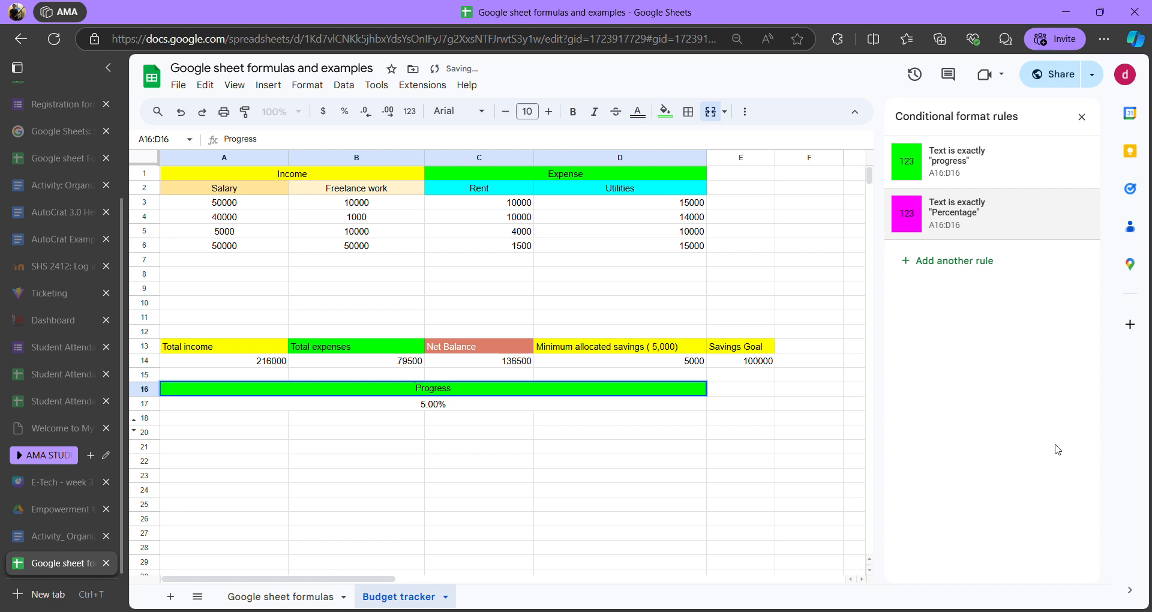
- Test the magenta rule by changing the merged row 16 cell's text to "Percentage"
double_click(481, 390)
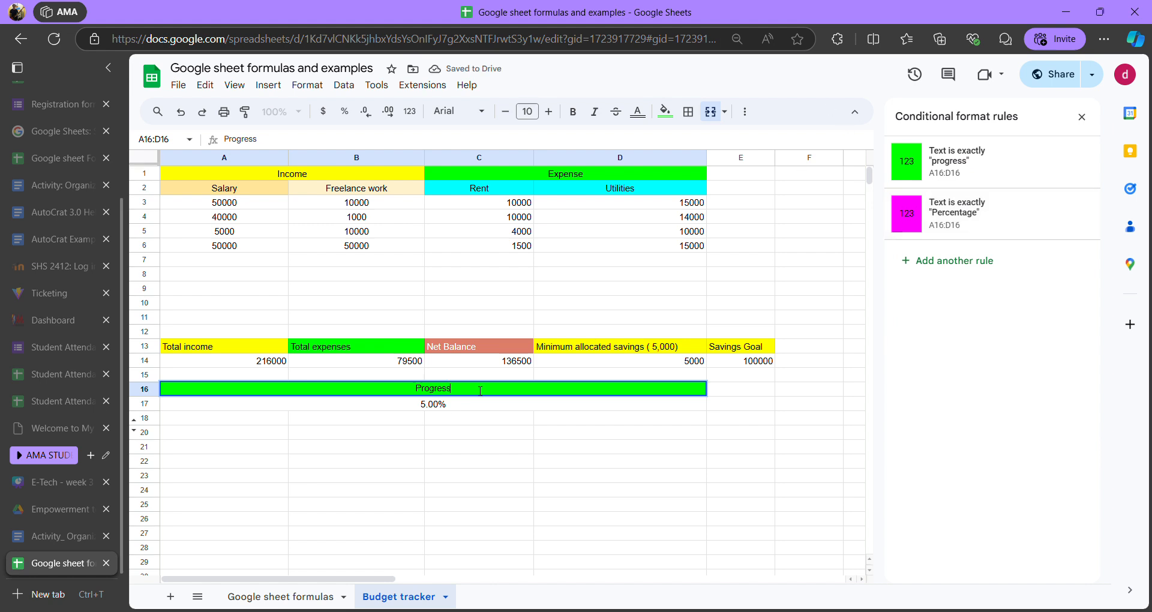
key(BackSpace)
key(BackSpace)
key(BackSpace)
key(BackSpace)
key(BackSpace)
key(BackSpace)
key(BackSpace)
text(ercentage)
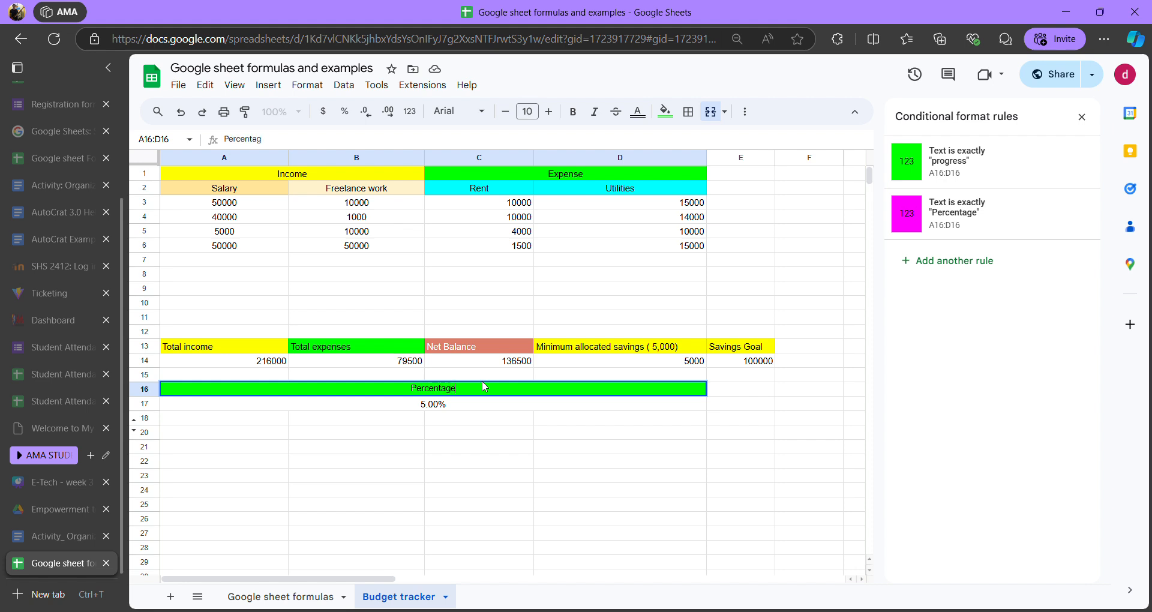
key(Return)
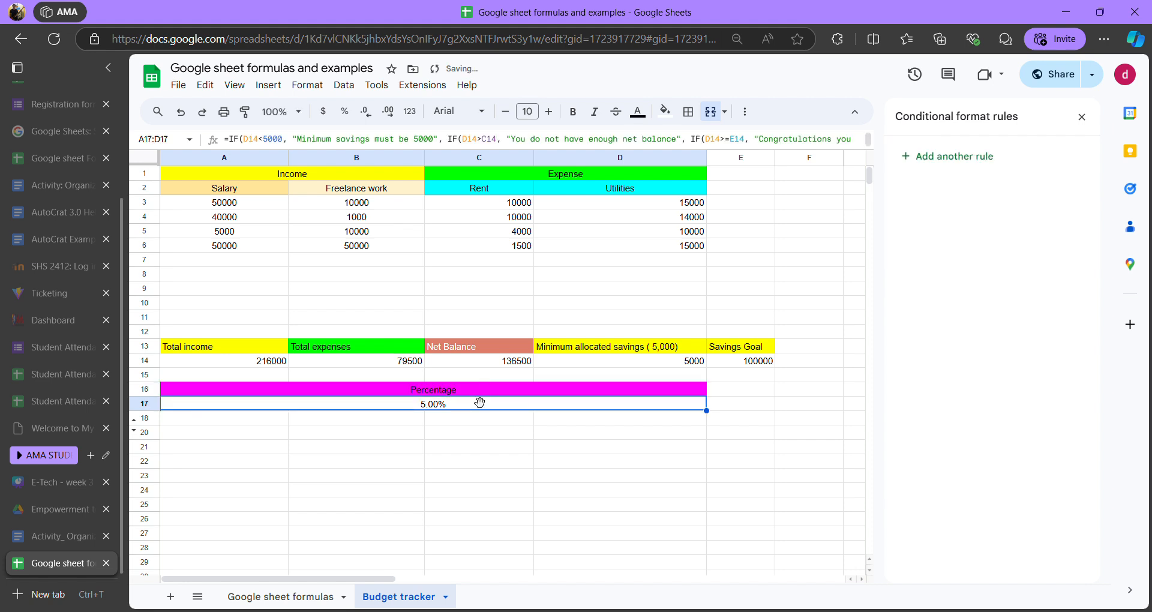
click(474, 390)
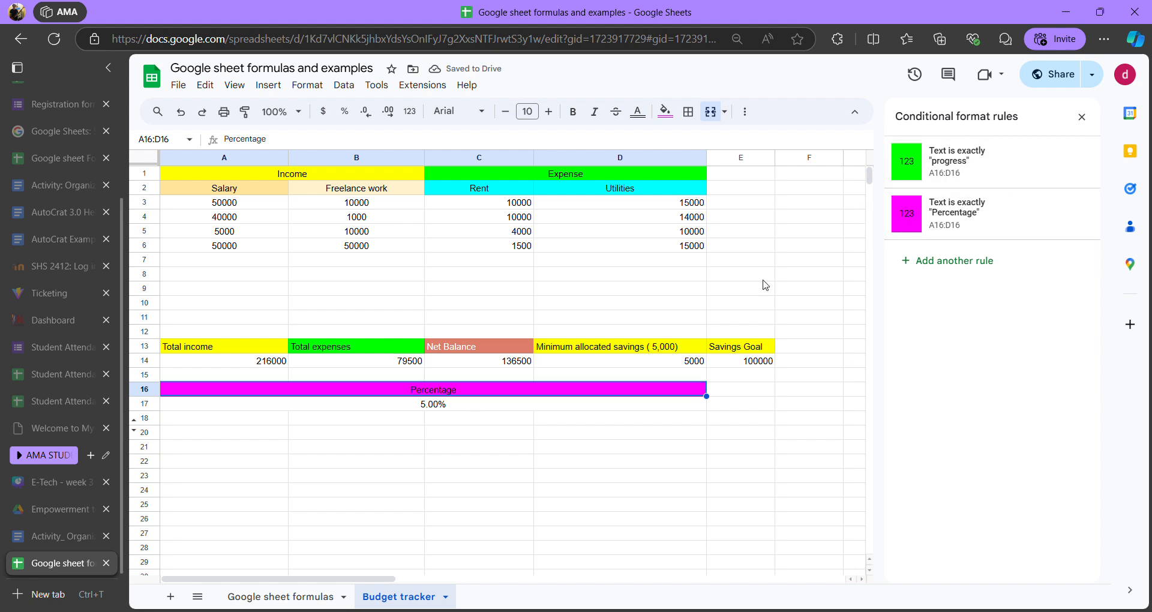
- Replace the text in the merged row 16 cell with "Progess"
double_click(467, 395)
key(BackSpace)
key(BackSpace)
key(BackSpace)
key(BackSpace)
key(BackSpace)
key(BackSpace)
key(BackSpace)
key(BackSpace)
text(rogess)
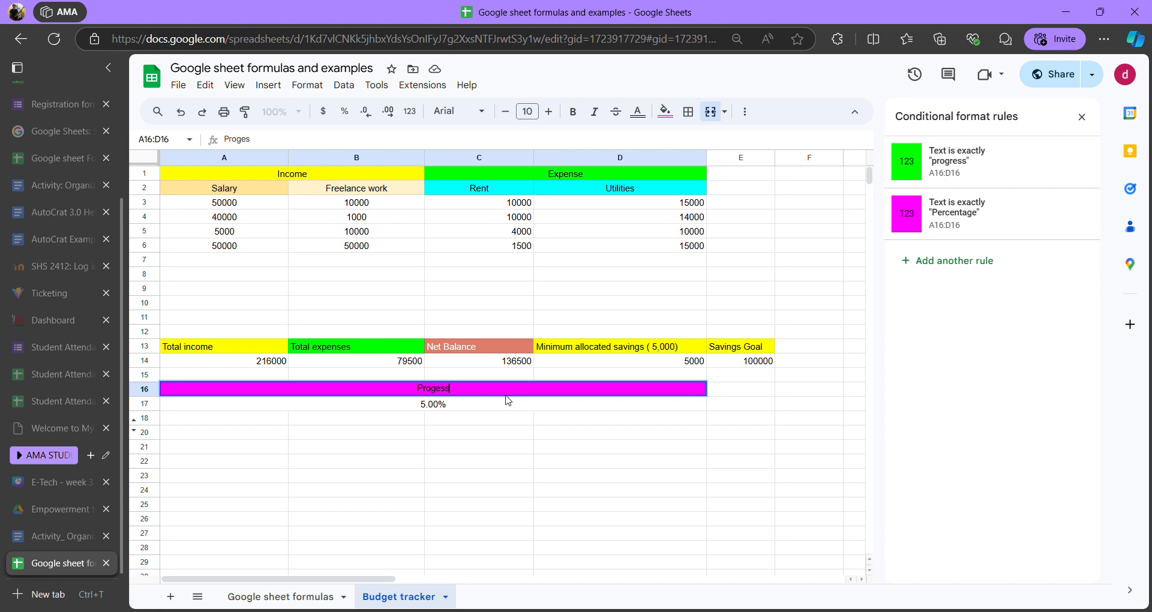
key(Return)
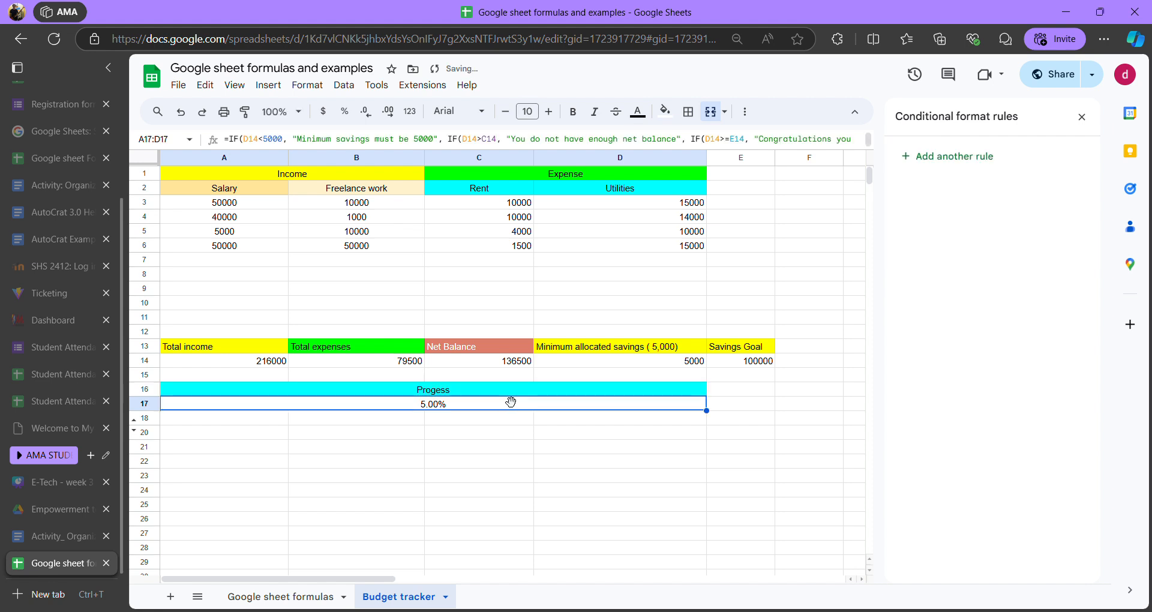
- Change the green rule's Text is exactly value for A16:D16 to the capitalised "Progress" and save the rule
click(504, 392)
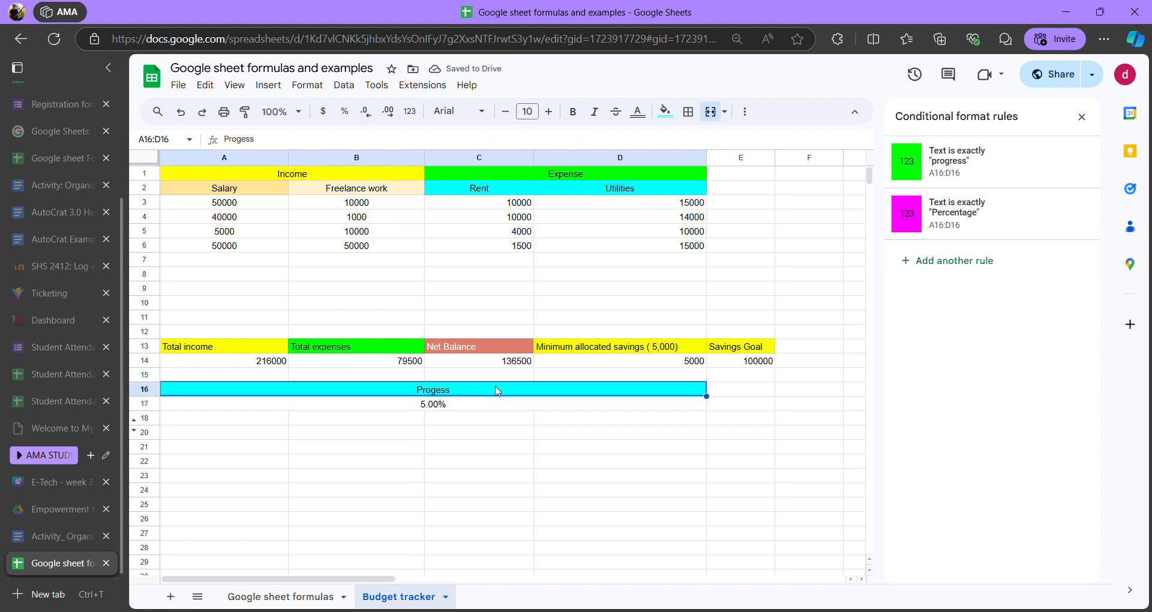
click(1008, 167)
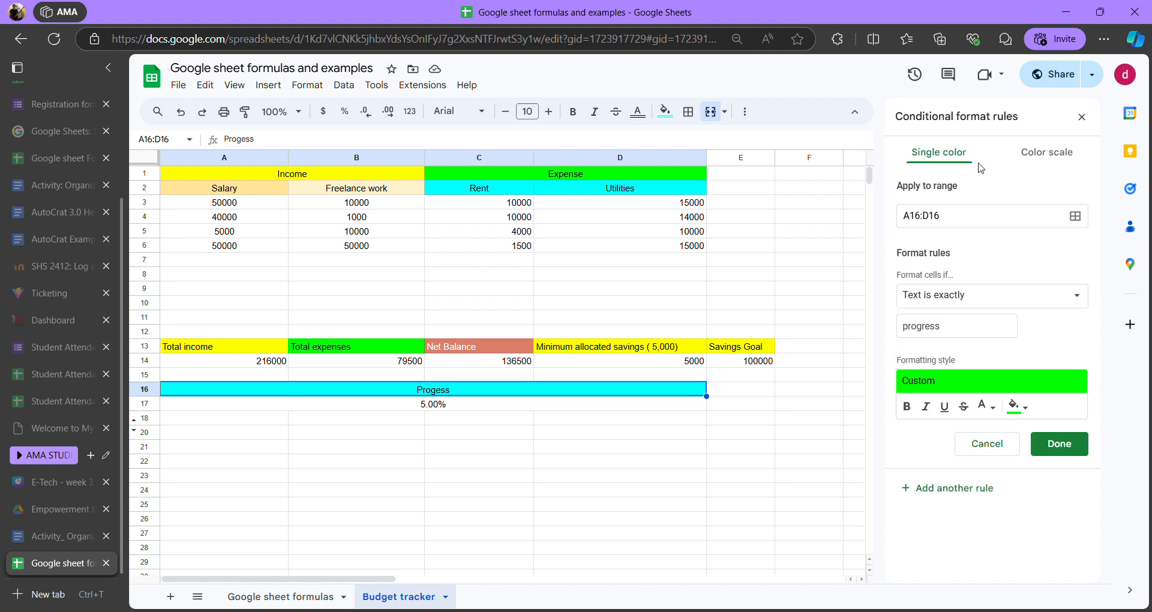
click(987, 443)
click(954, 167)
click(912, 330)
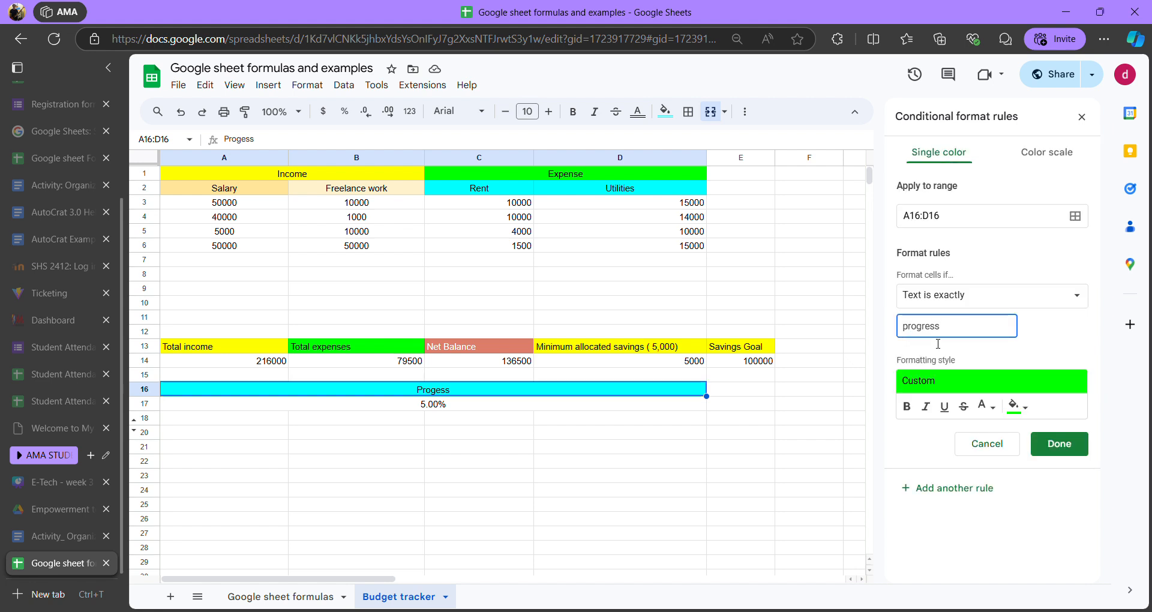
key(BackSpace)
text(P)
click(1059, 444)
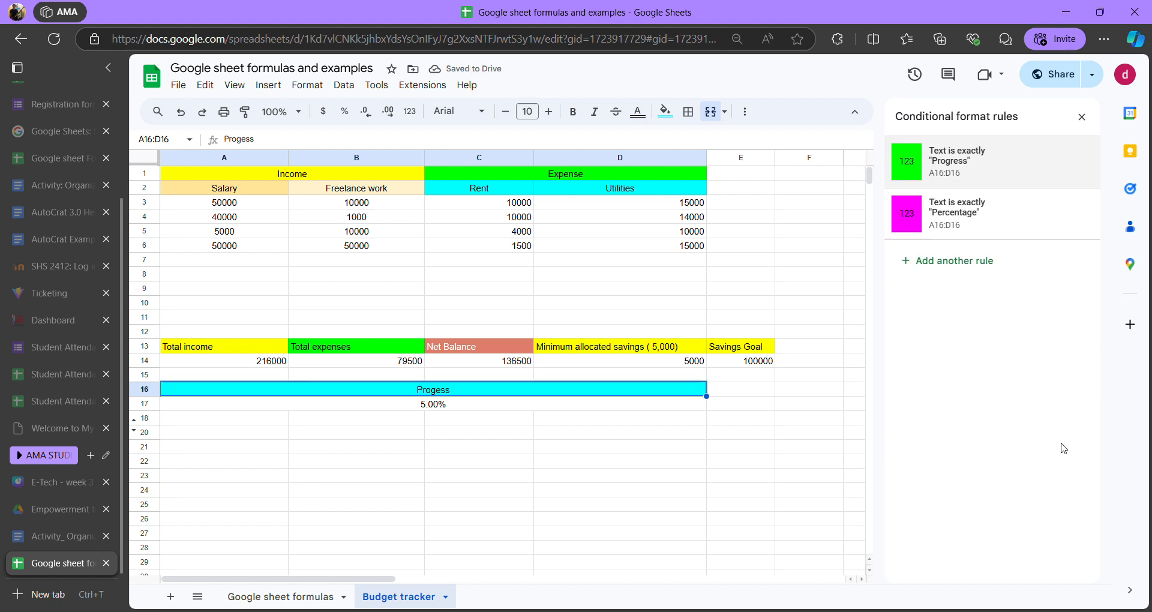
- Clear the merged row 16 cell and enter "Progess" again to test the edited green rule
click(517, 403)
double_click(515, 395)
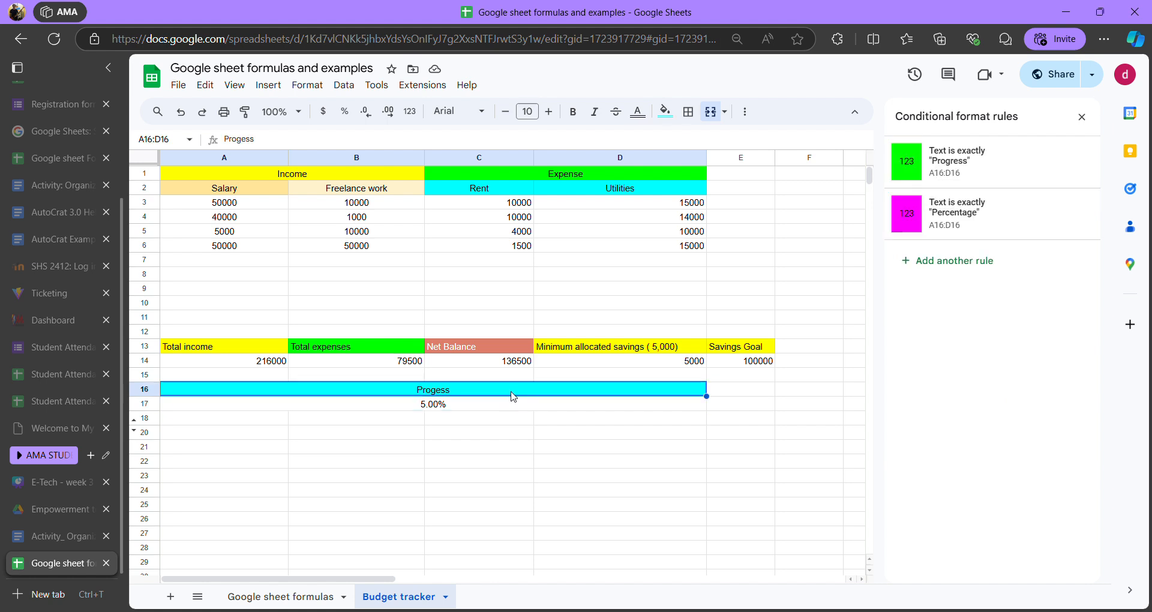
key(BackSpace)
key(BackSpace)
key(BackSpace)
key(BackSpace)
key(BackSpace)
key(BackSpace)
key(BackSpace)
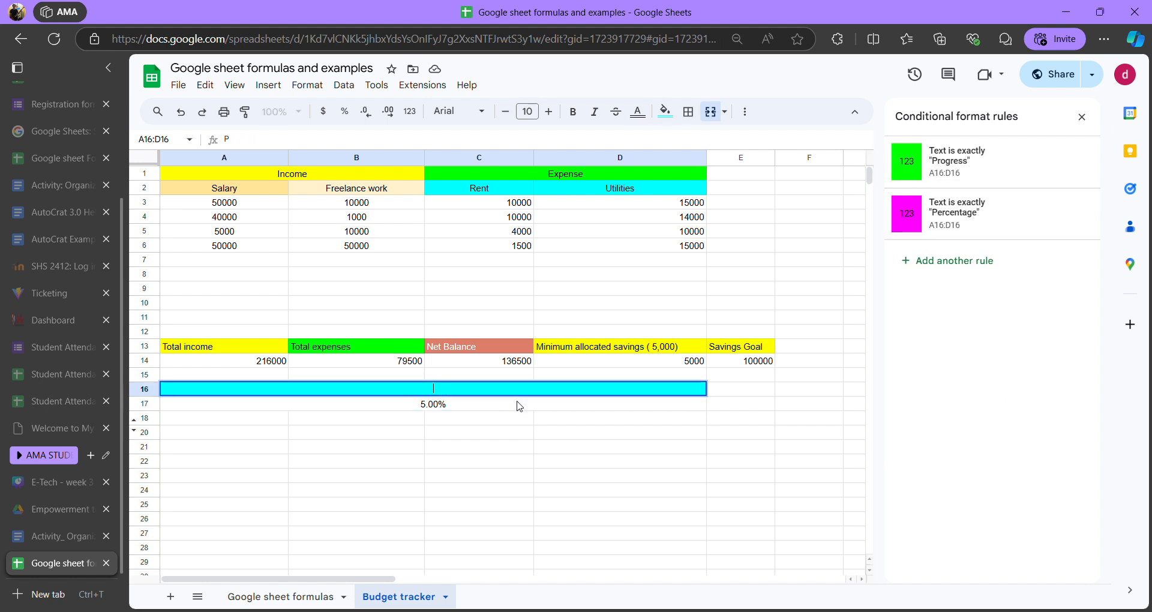
text(Progess)
key(Return)
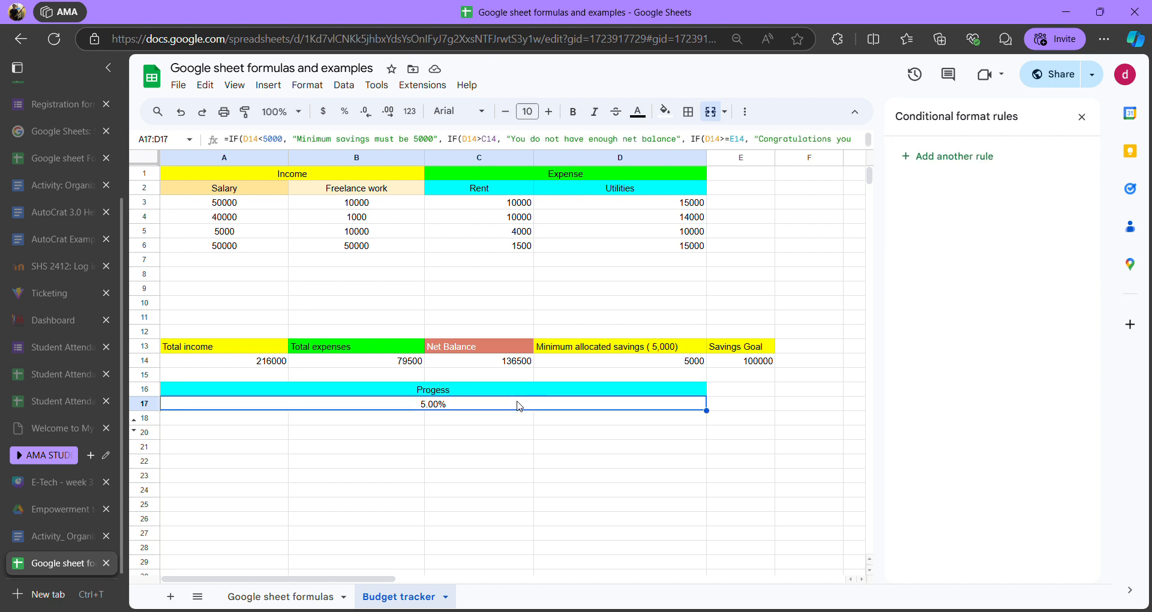
- Clear the merged row 16 cell, close the conditional formatting rules and enter "Progress" in the cell
click(515, 391)
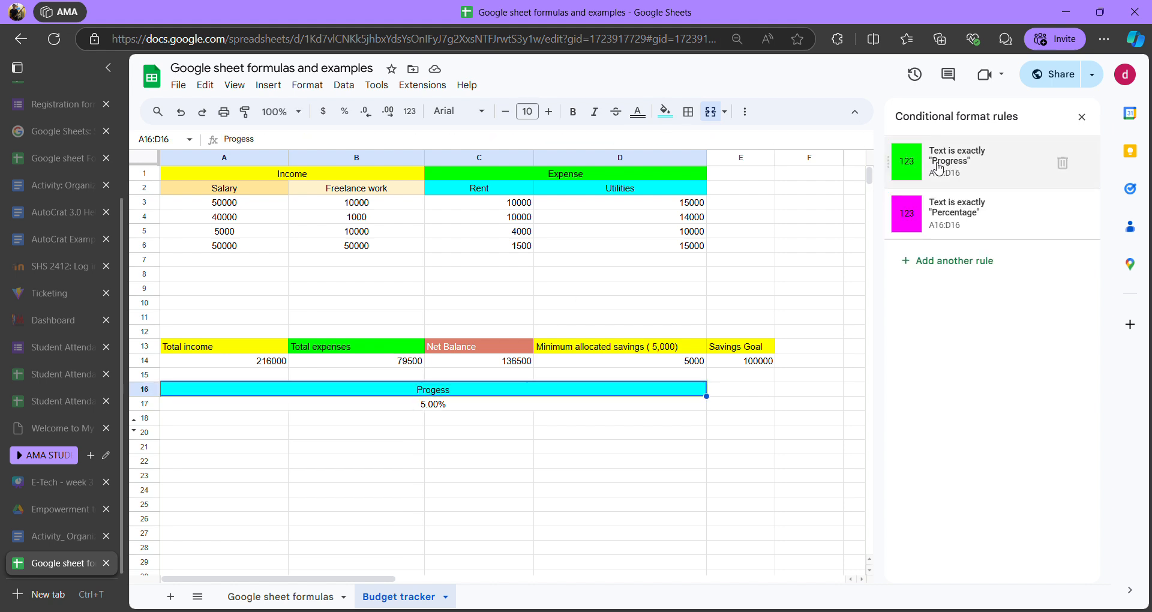
double_click(453, 392)
key(BackSpace)
key(BackSpace)
key(BackSpace)
key(BackSpace)
key(BackSpace)
key(BackSpace)
key(BackSpace)
click(469, 419)
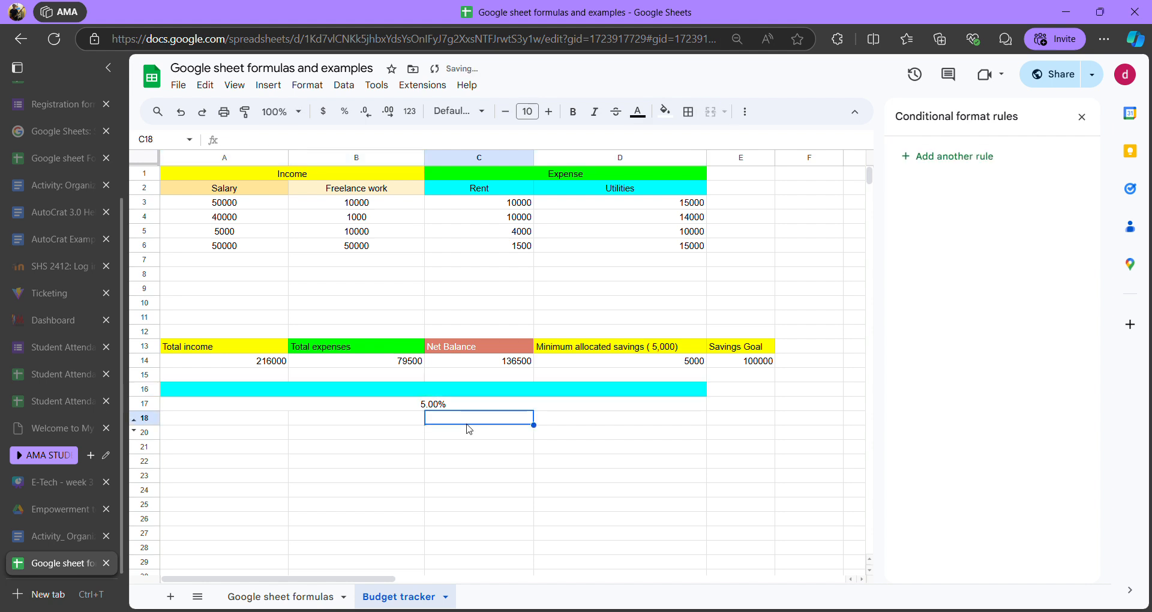
click(1082, 116)
click(459, 391)
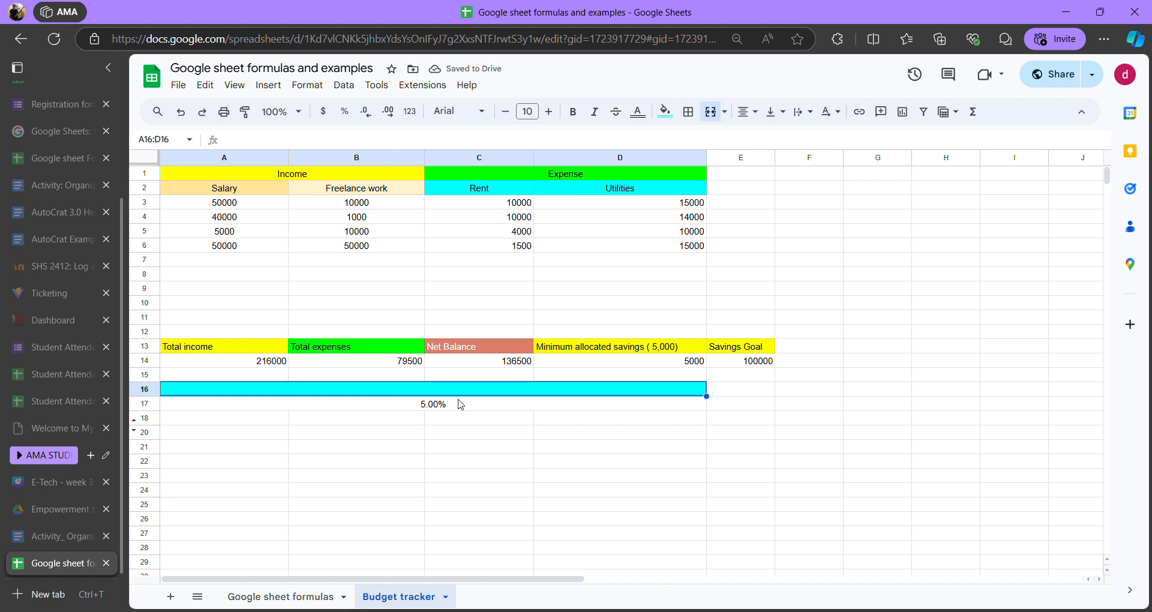
double_click(454, 392)
text(Progress)
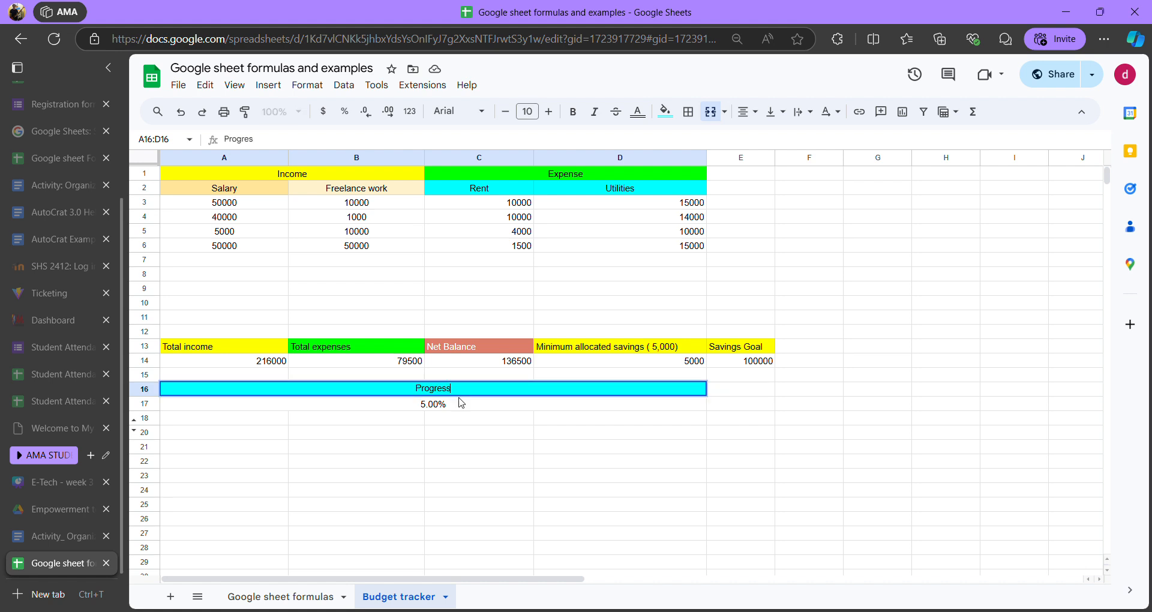
key(Return)
- Reopen the conditional formatting rules for A16:D16 and replace the cell's text with "Percentage"
double_click(450, 391)
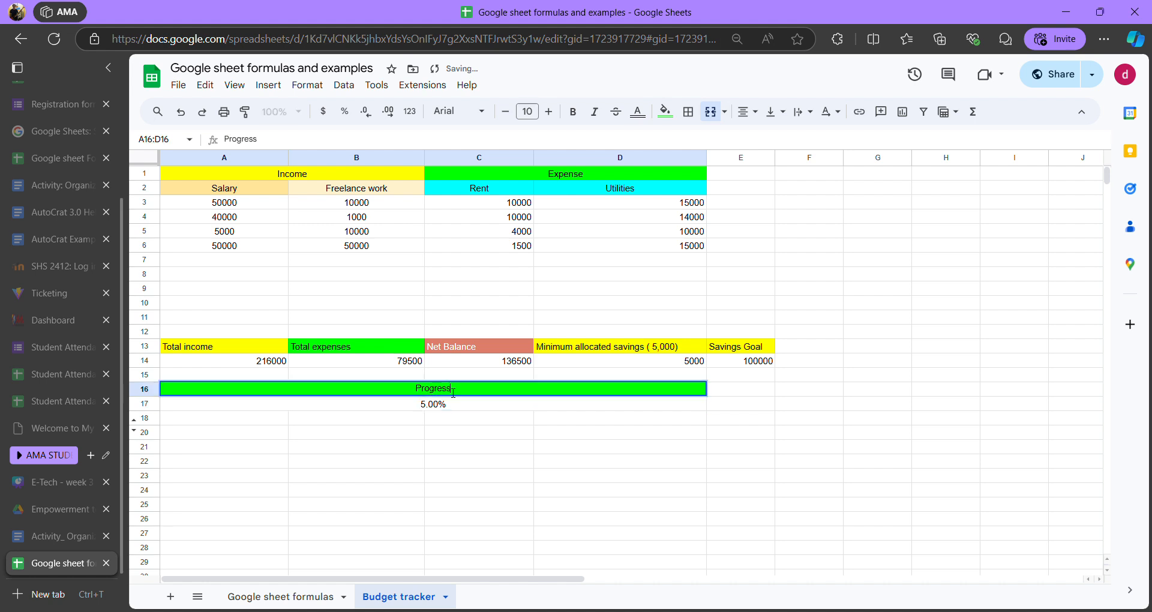
click(306, 85)
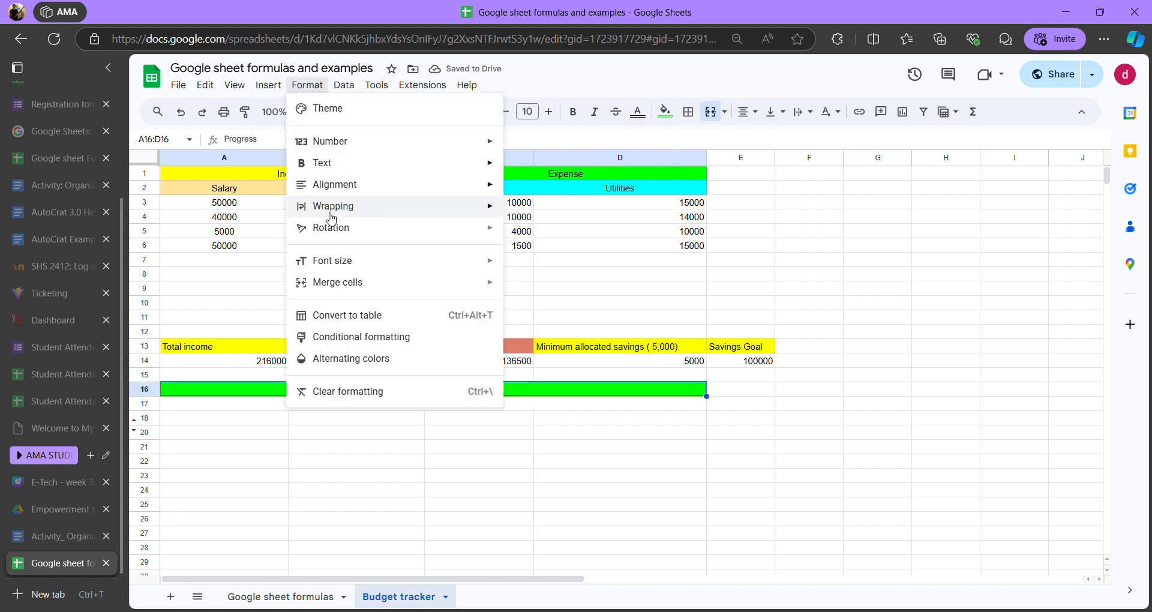
click(359, 337)
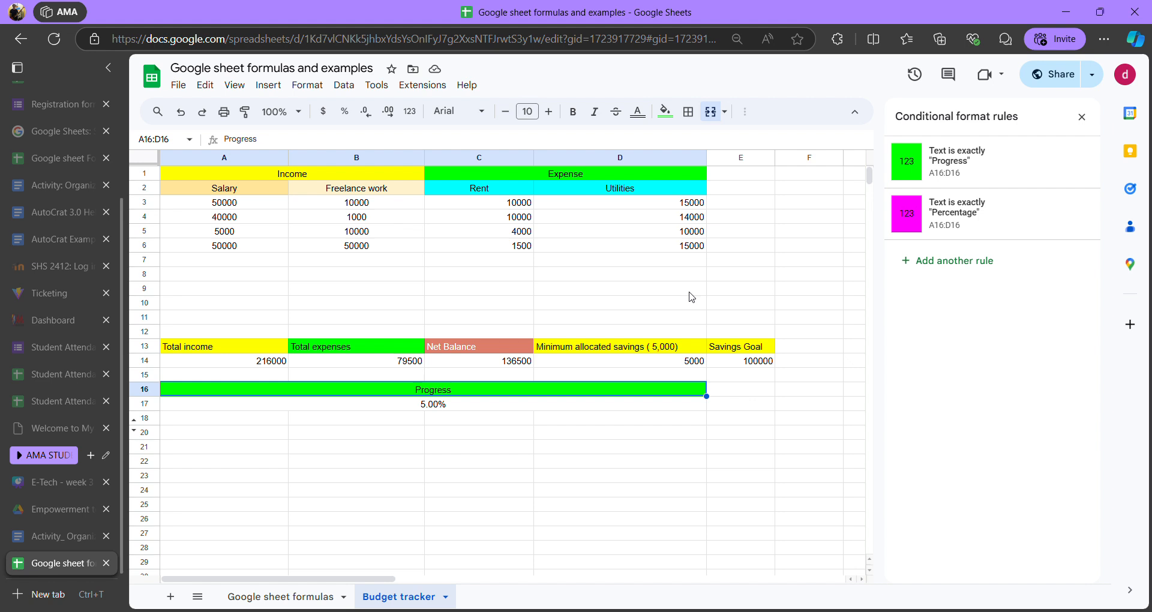
double_click(466, 391)
key(BackSpace)
key(BackSpace)
key(BackSpace)
key(BackSpace)
key(BackSpace)
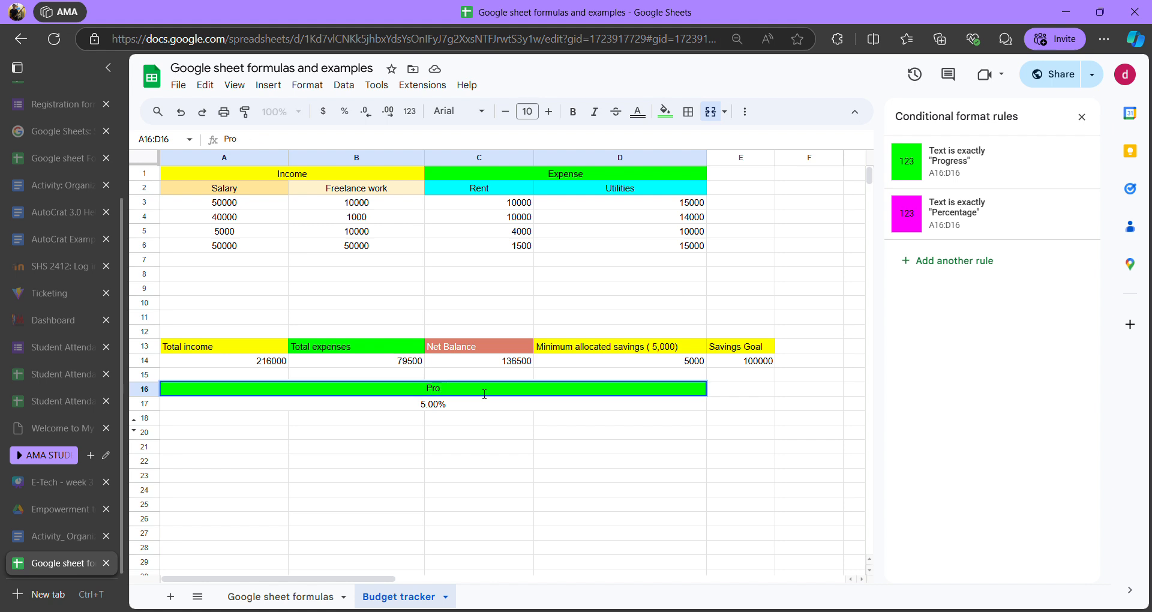
text(ercentage)
key(Return)
click(480, 392)
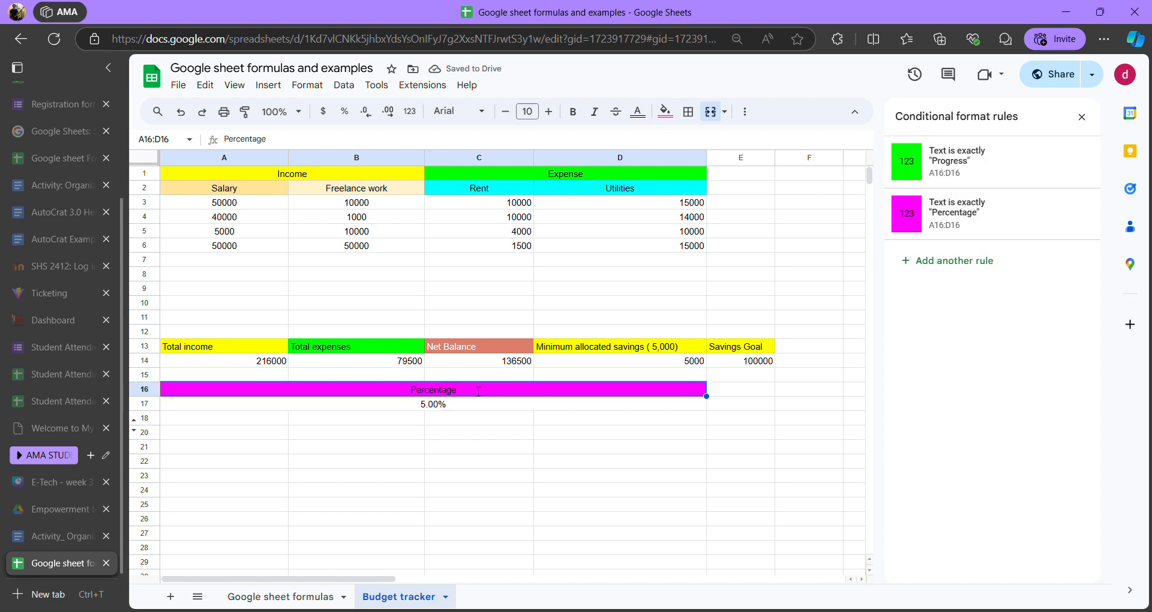
- Replace "Percentage" with "Progress" in the merged row 16 cell to test the green rule
double_click(481, 395)
key(BackSpace)
key(BackSpace)
key(BackSpace)
key(BackSpace)
key(BackSpace)
key(BackSpace)
key(BackSpace)
key(BackSpace)
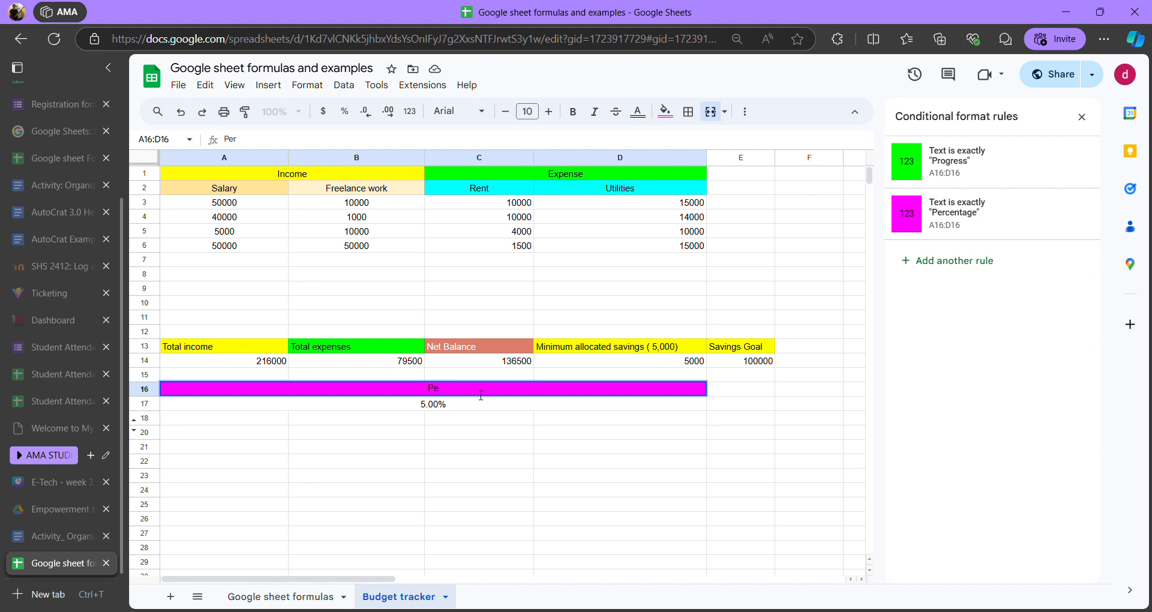
text(rogress)
key(Return)
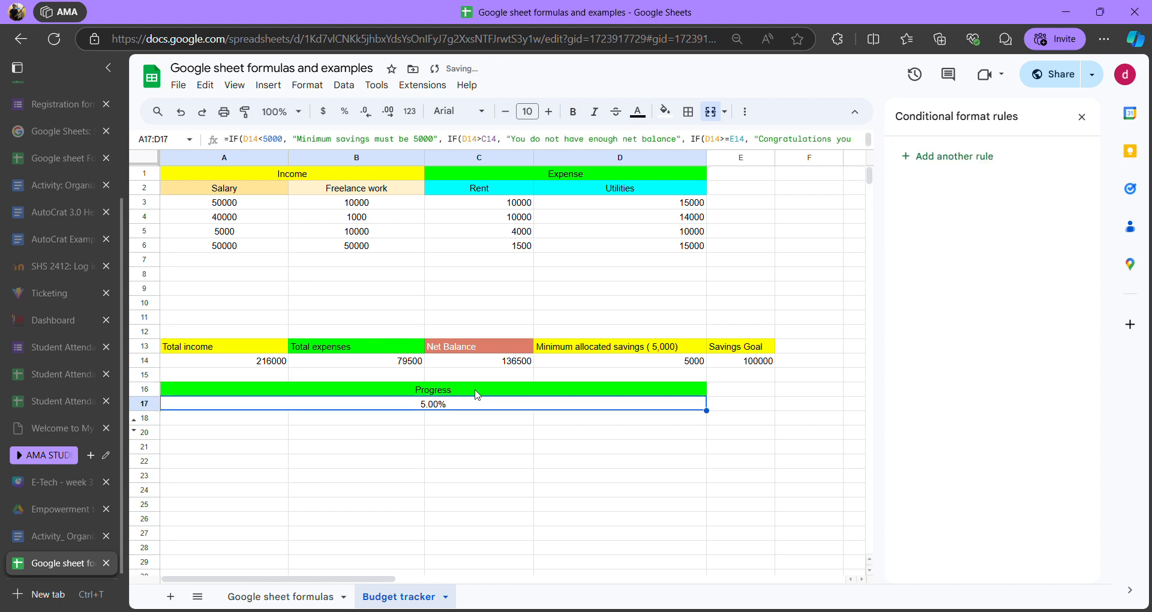
- Compare the plain text in merged cell A16:D16 with the nested IF formula in A17:D17
click(478, 394)
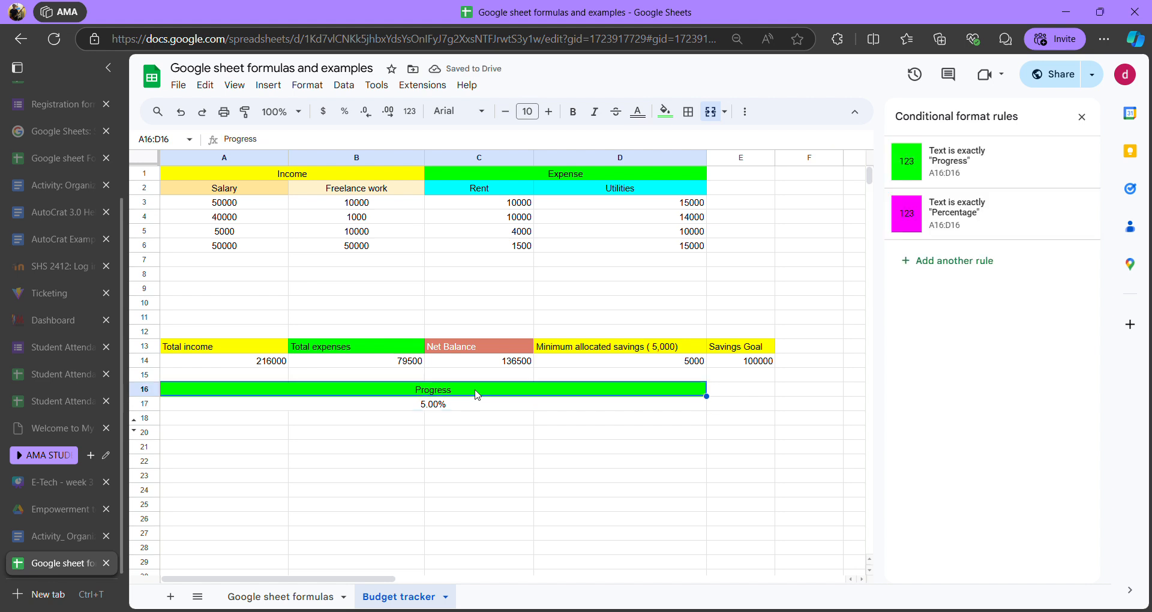
click(475, 404)
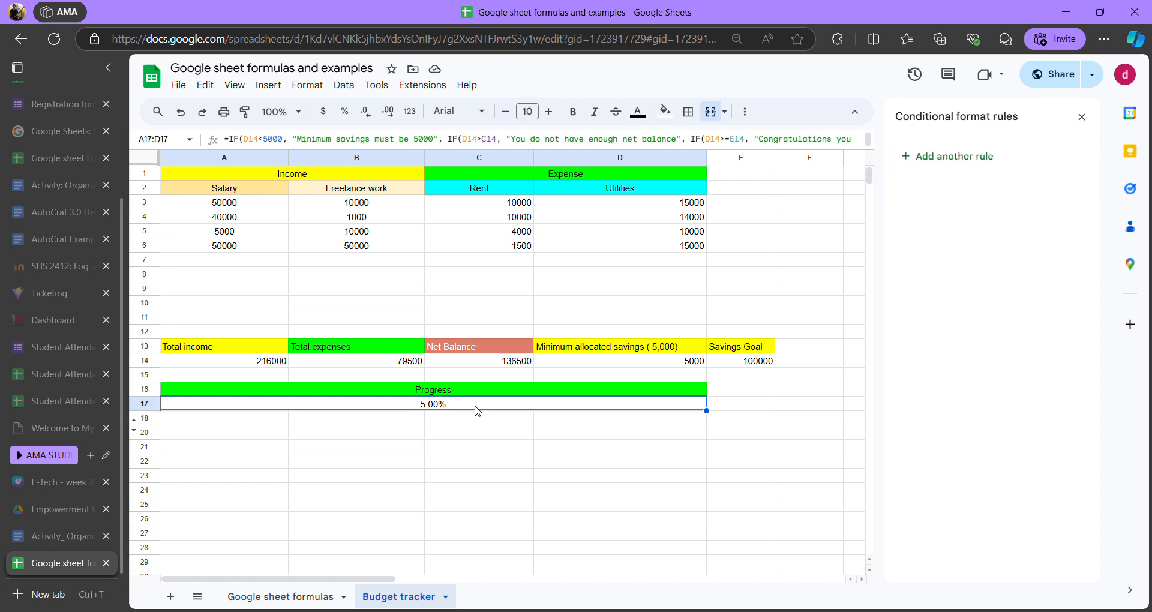
click(462, 391)
click(460, 403)
click(456, 393)
click(454, 407)
double_click(456, 407)
drag(337, 417, 228, 401)
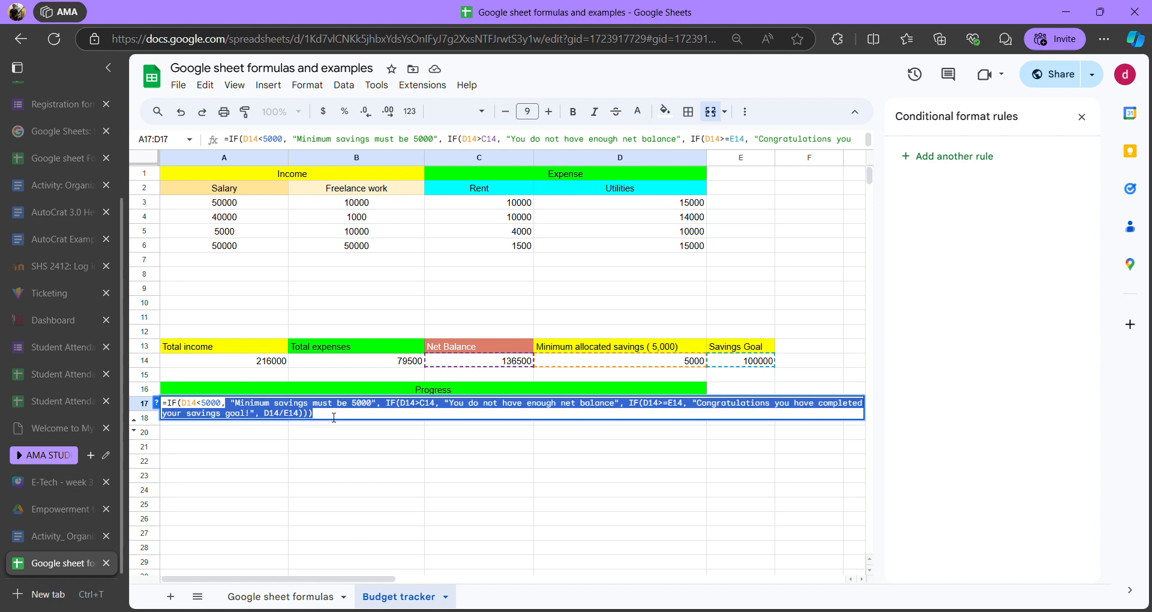
key(Escape)
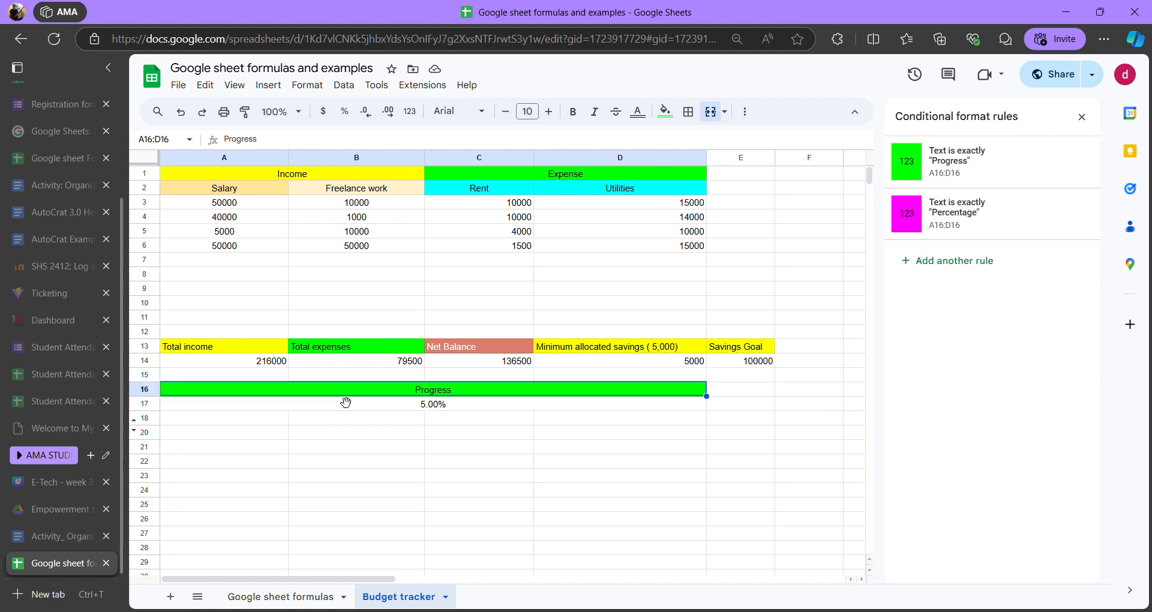
double_click(439, 407)
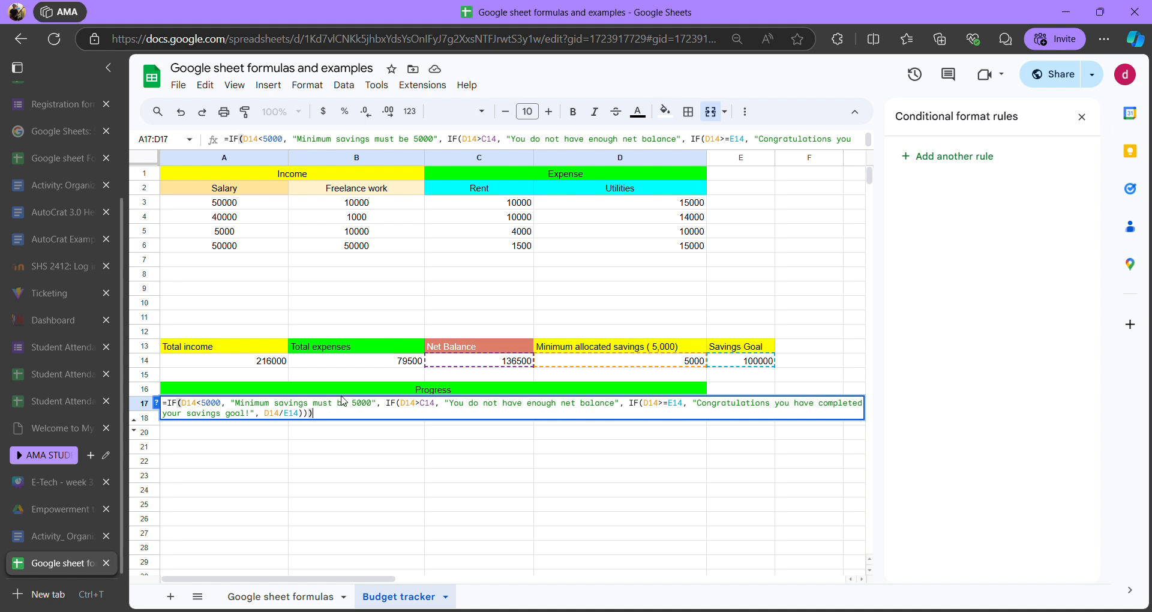
click(359, 392)
- Try starting an IF formula in the merged row 16 cell, and restore its text to "Progress"
double_click(489, 384)
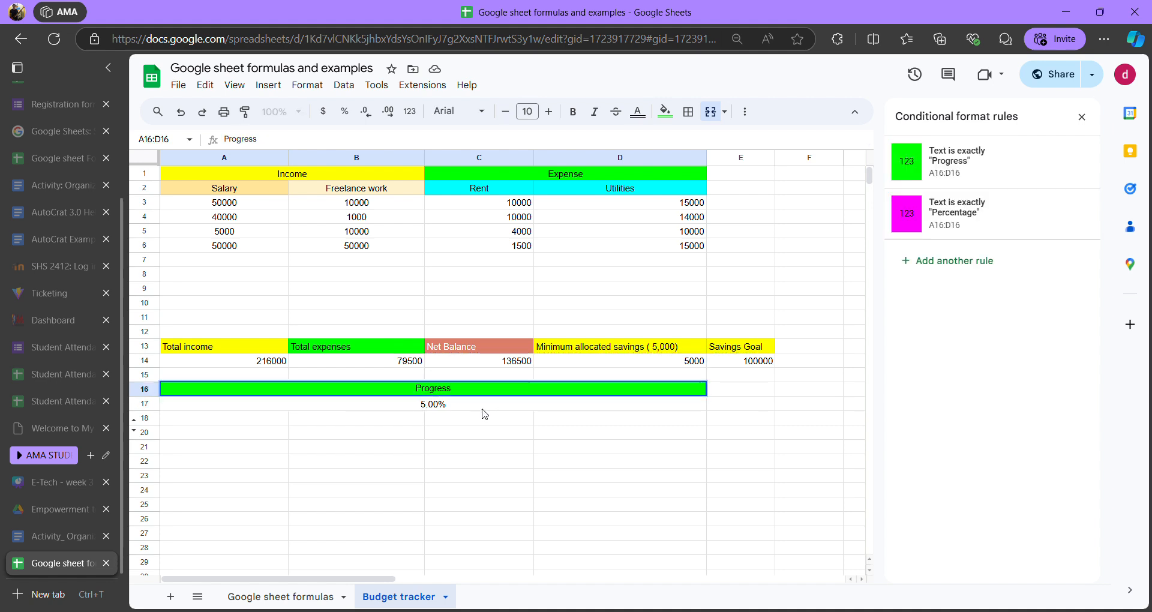
drag(461, 393, 414, 400)
click(420, 405)
click(471, 391)
double_click(476, 393)
drag(484, 397, 427, 394)
text(=)
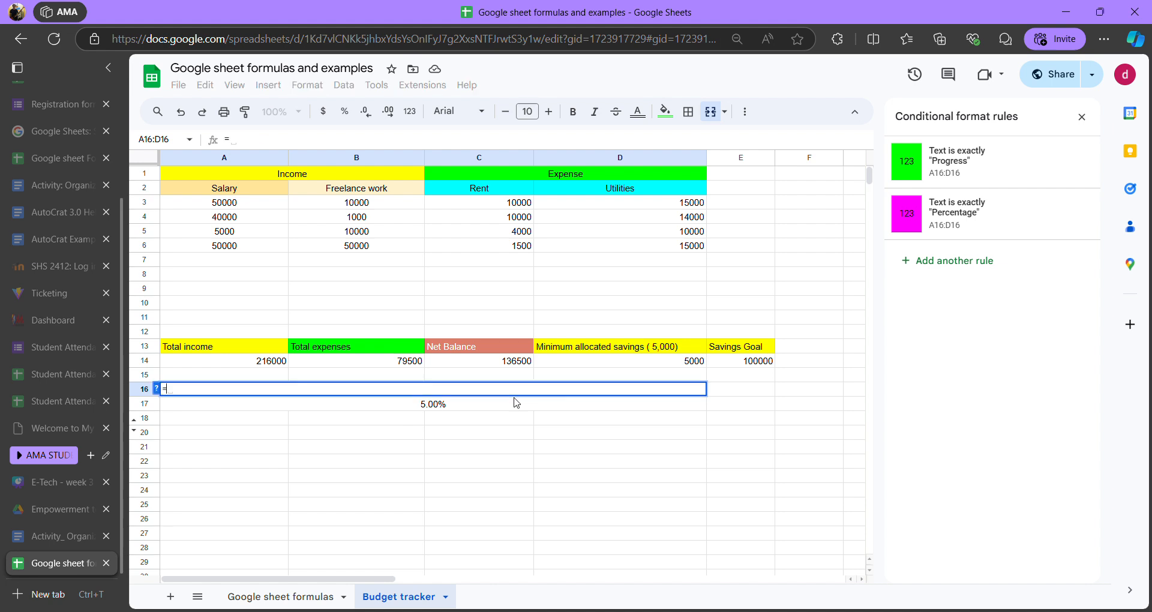
text(if)
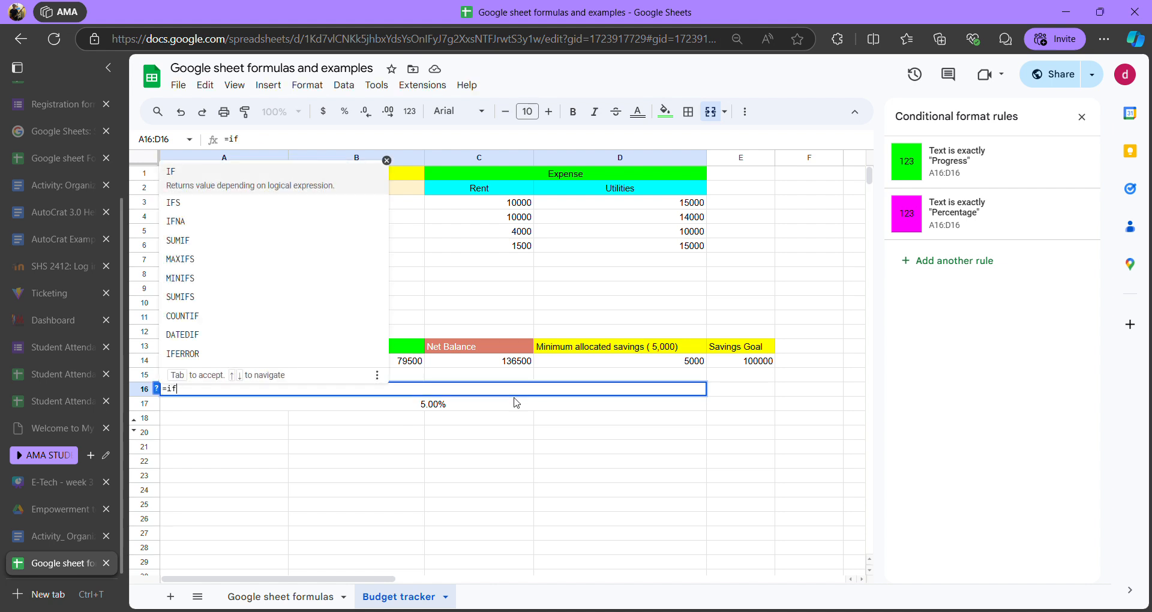
key(BackSpace)
key(BackSpace)
key(BackSpace)
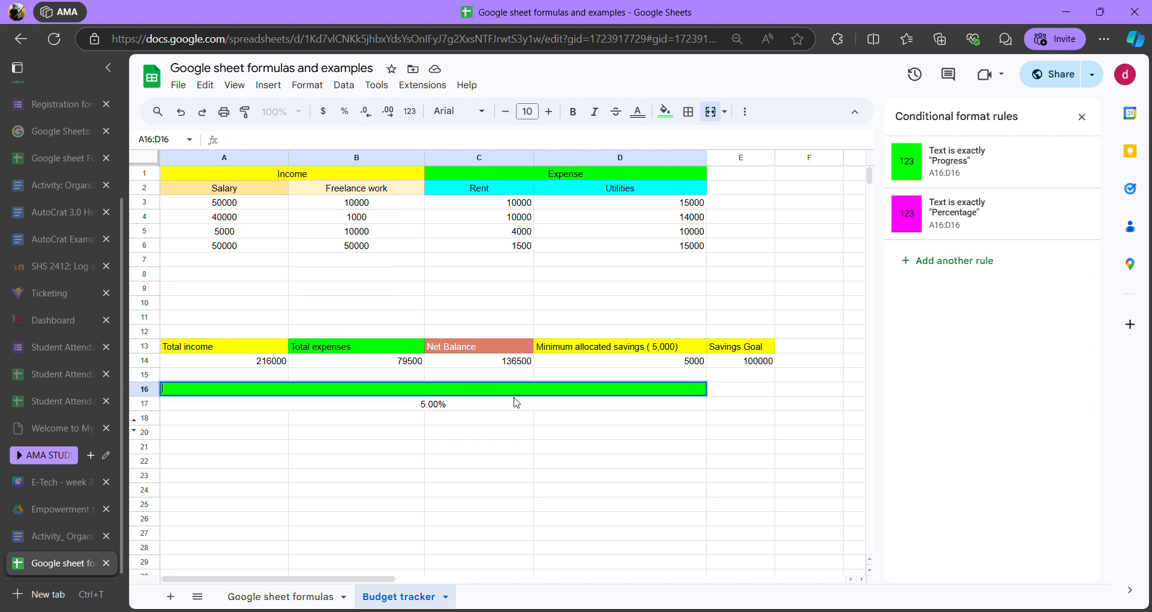
text(Progress)
key(Return)
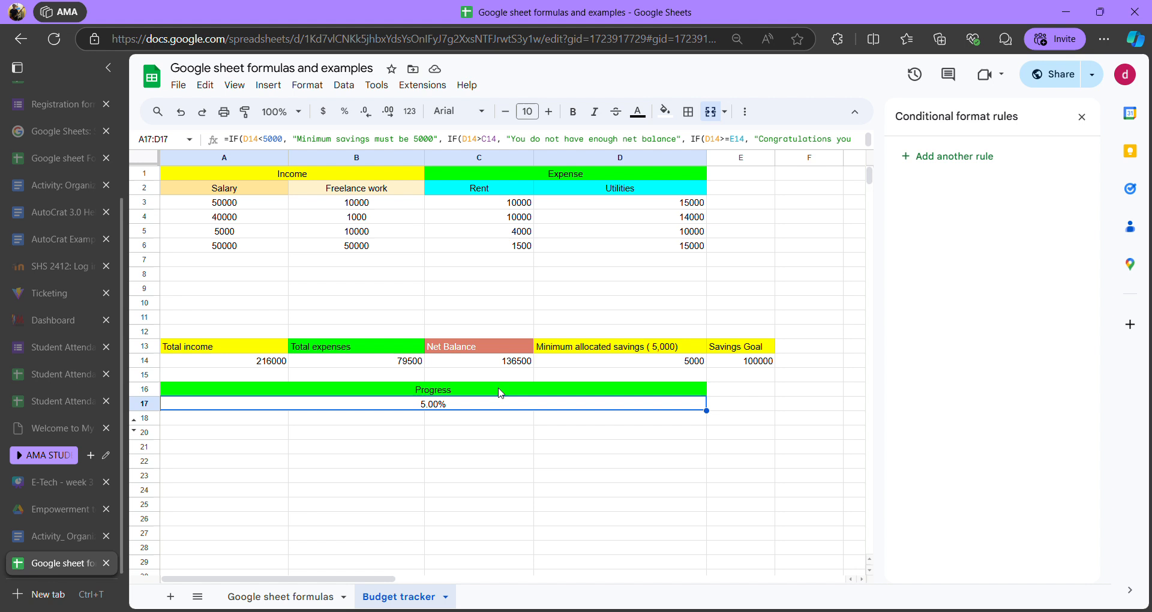
- Examine the text in merged cell A16:D16 alongside its two conditional formatting rules and the formula cell below
double_click(504, 390)
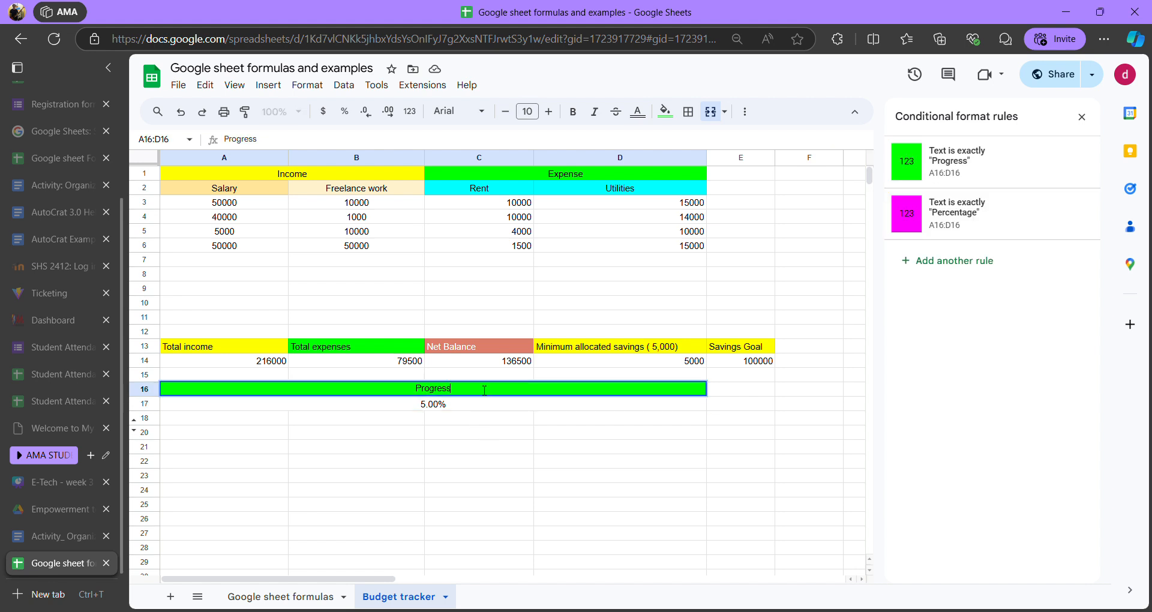
click(471, 403)
click(471, 389)
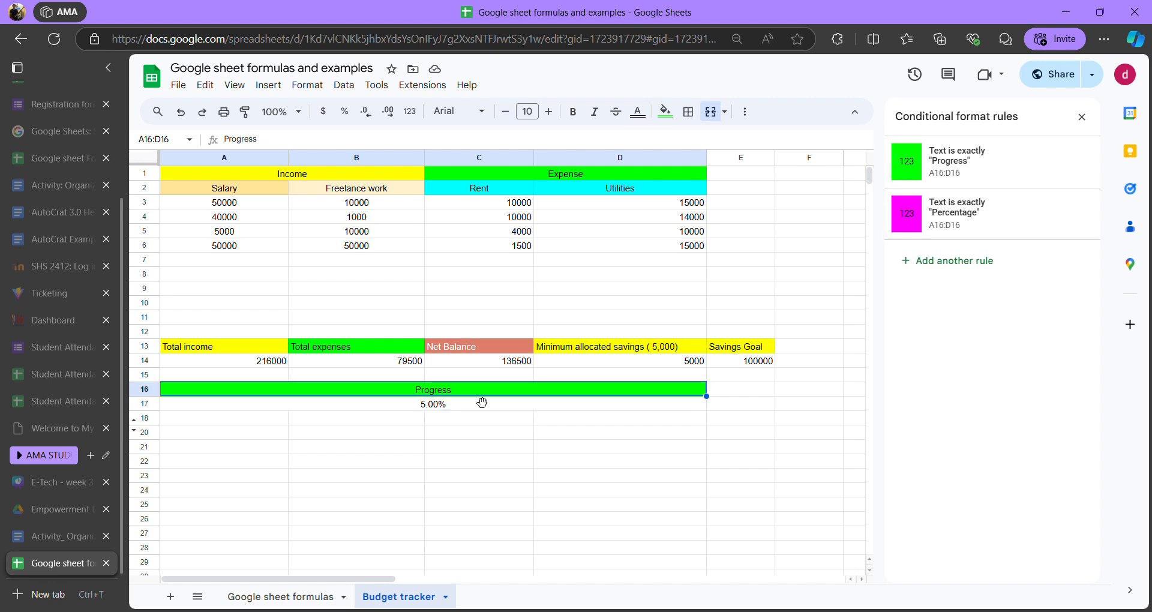
click(452, 408)
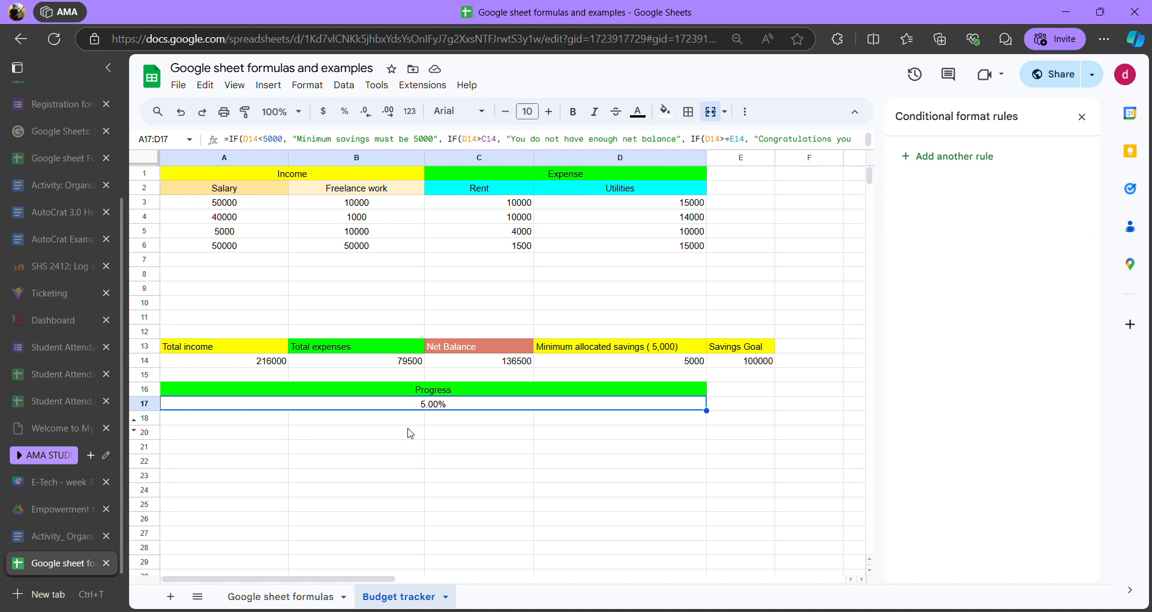
click(432, 393)
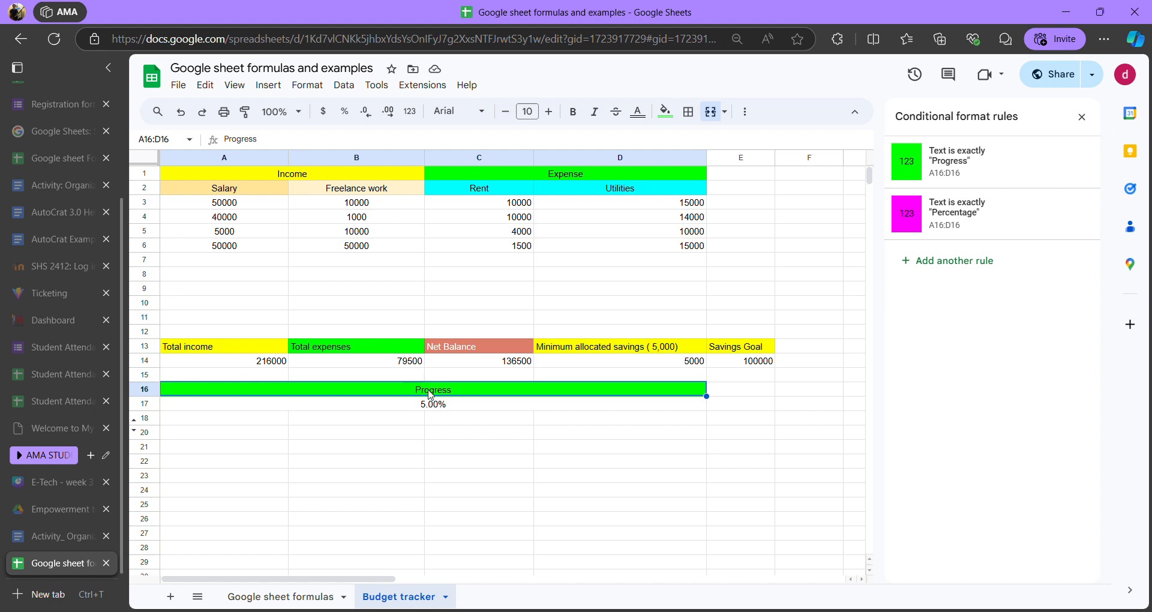
double_click(447, 392)
key(Escape)
double_click(460, 395)
key(Escape)
click(450, 407)
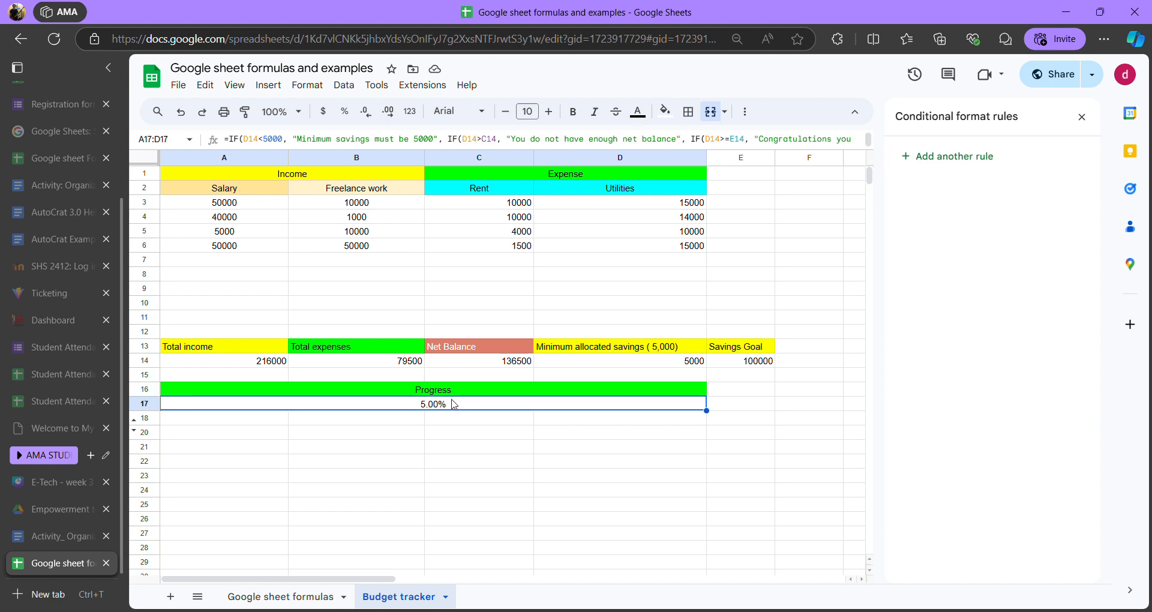
click(458, 391)
double_click(458, 396)
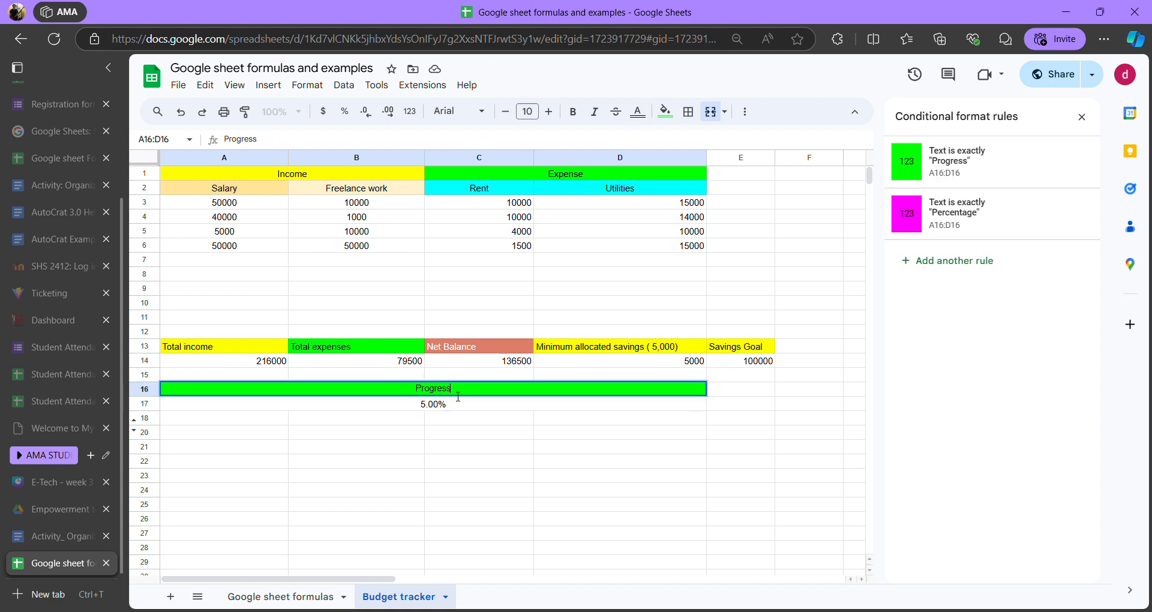
drag(448, 393, 424, 395)
click(455, 394)
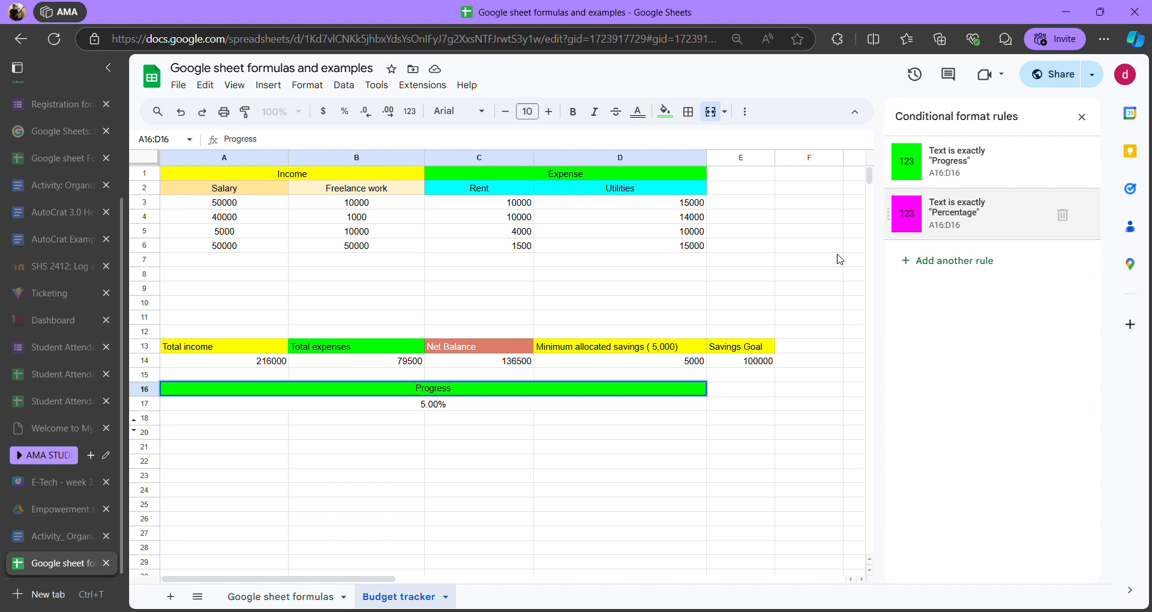
key(Escape)
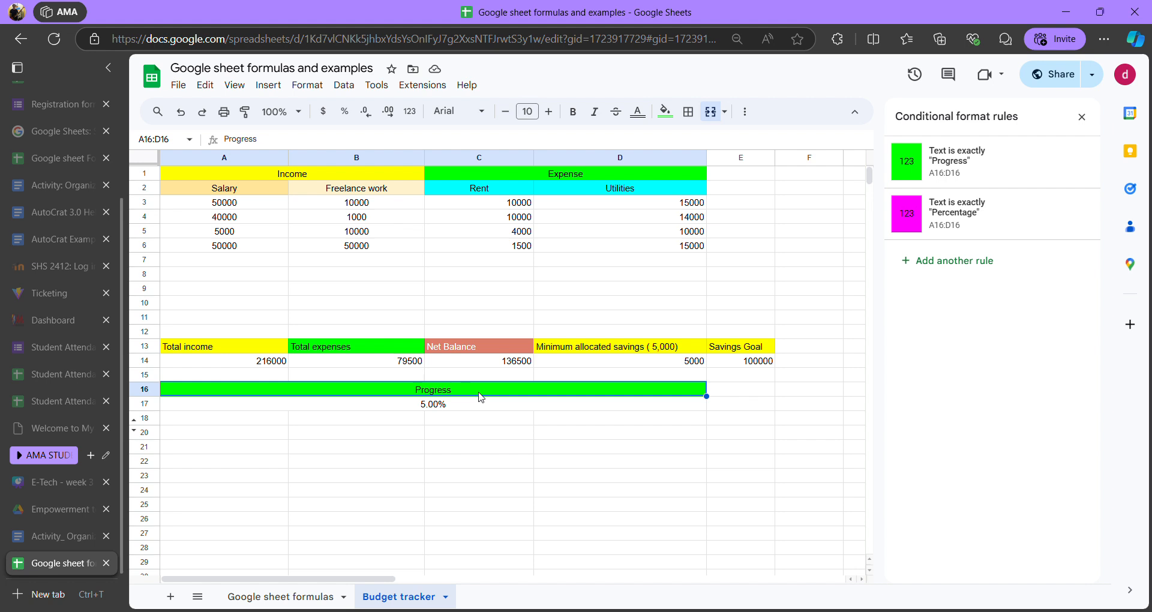
double_click(473, 396)
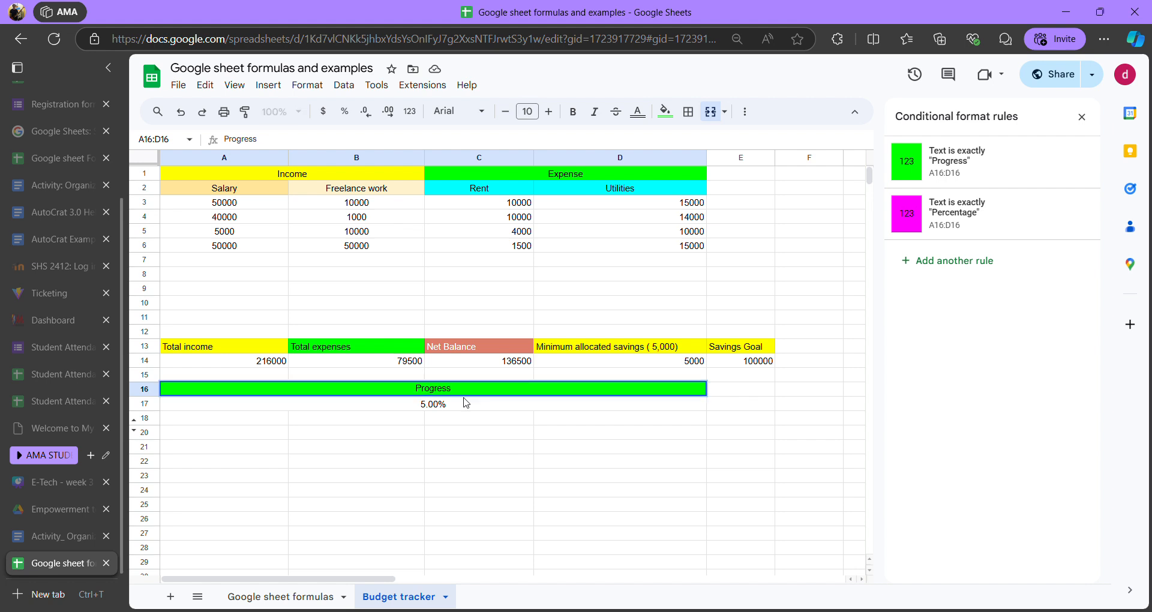
drag(481, 390, 423, 393)
click(475, 390)
drag(469, 392, 419, 393)
click(461, 393)
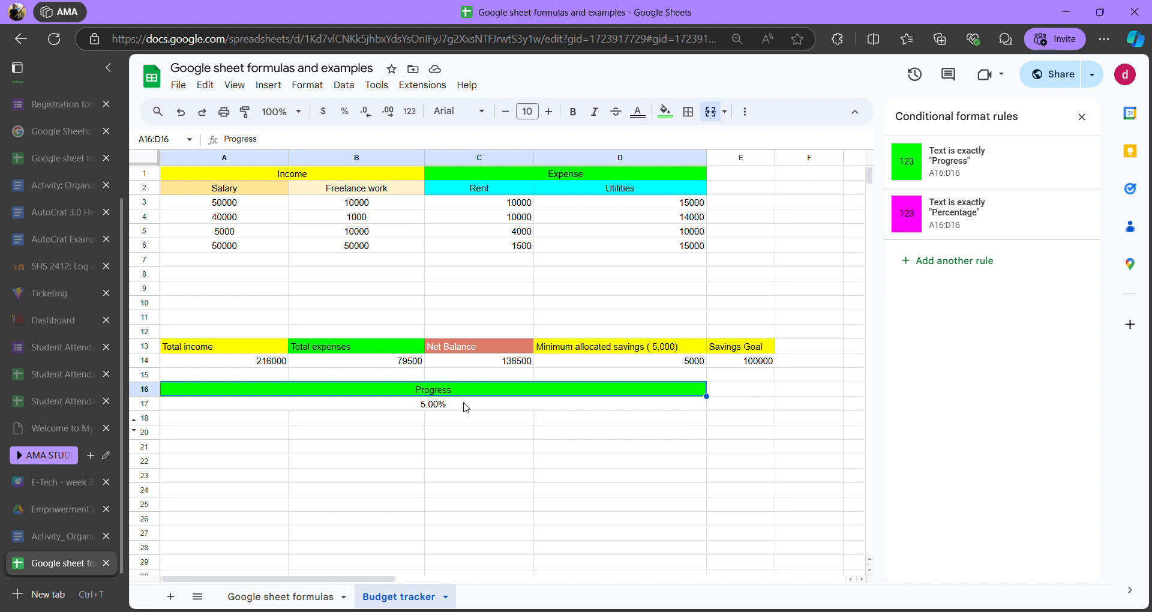
double_click(467, 390)
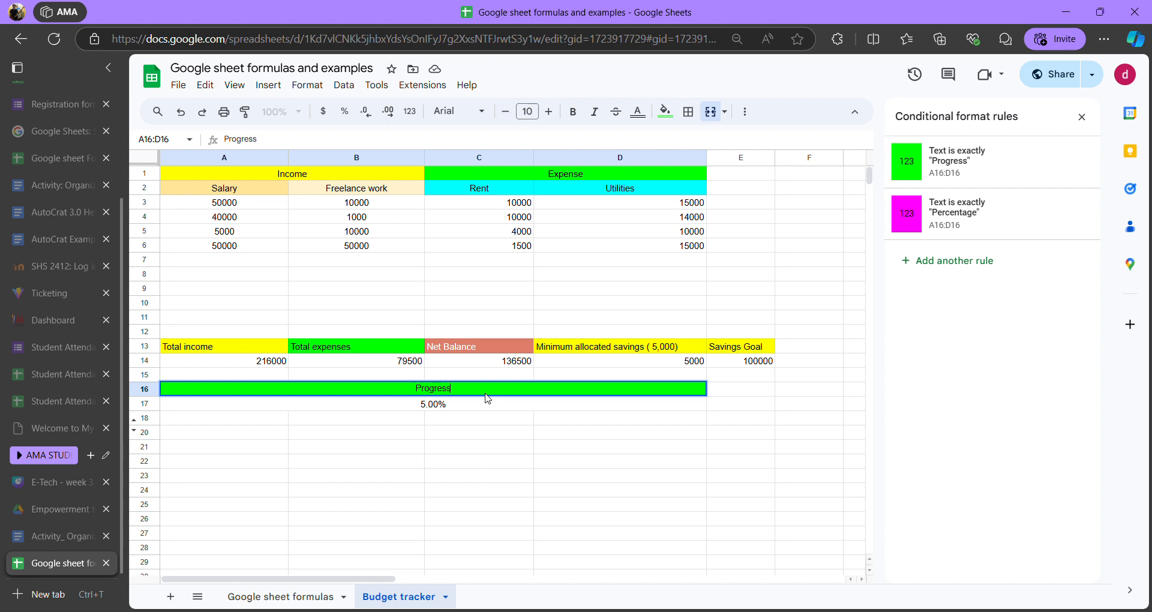
- Review the full nested IF formula in merged cell A17:D17 without editing it
click(453, 405)
double_click(486, 407)
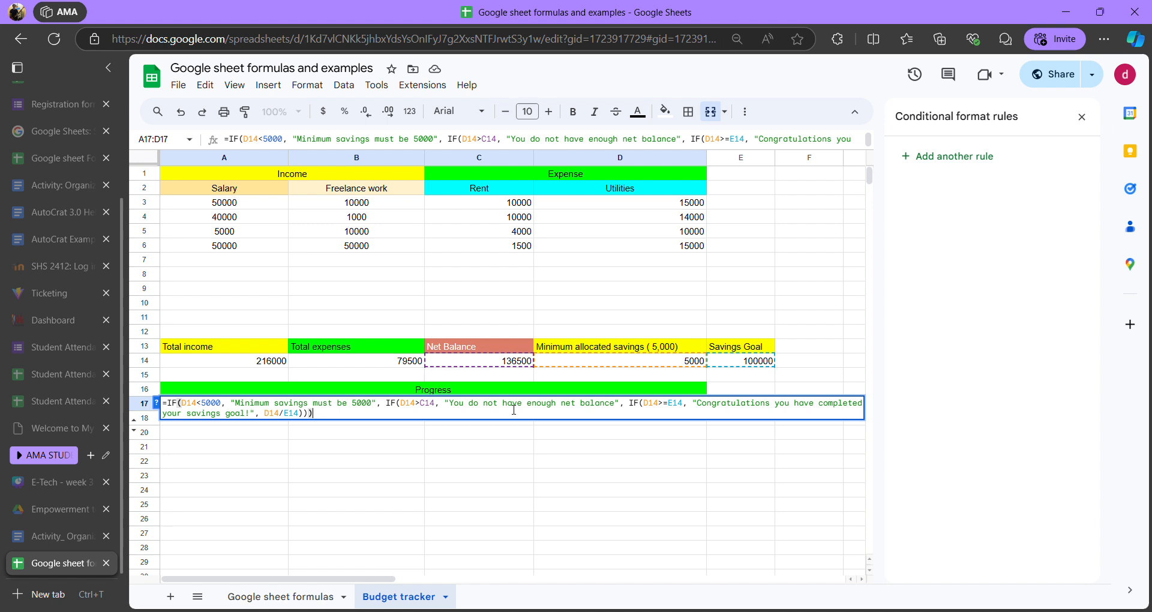
key(Return)
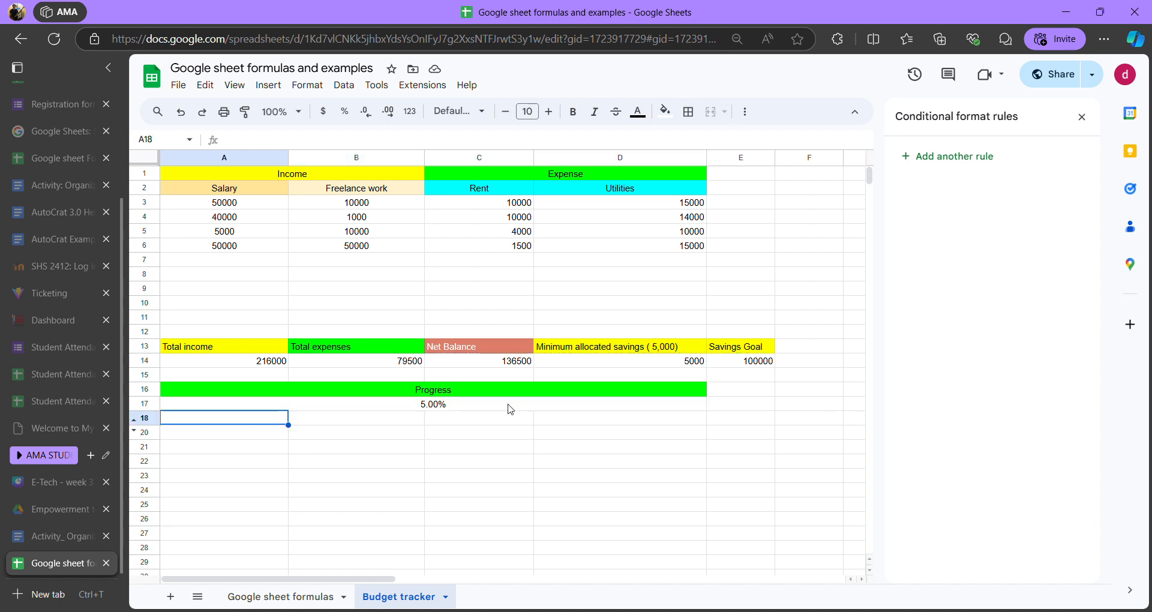